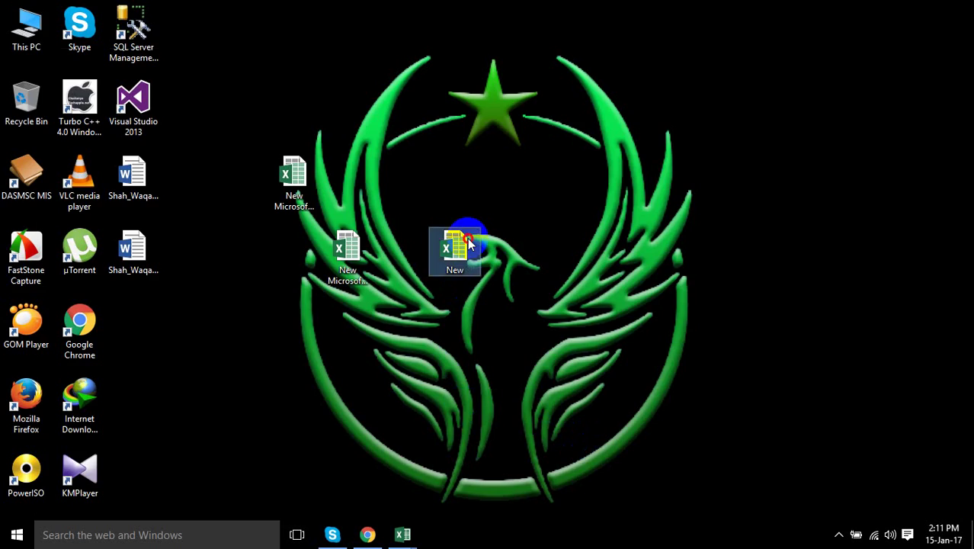
- Open the New.xlsx workbook from the desktop and confirm reopening it
{"action": "double_click", "coordinate": [464, 238]}
{"action": "left_click", "coordinate": [404, 534]}
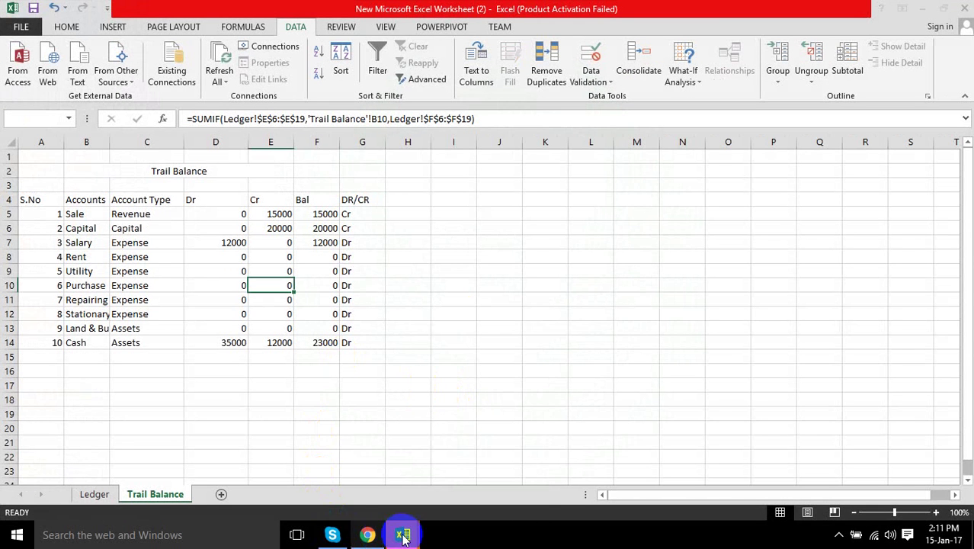
{"action": "left_click", "coordinate": [446, 464]}
{"action": "left_click", "coordinate": [460, 303]}
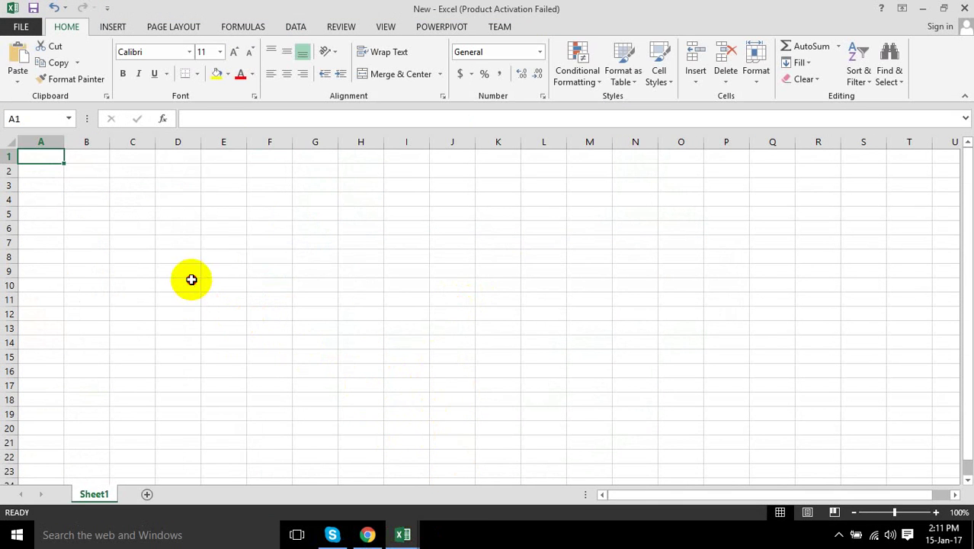
- Merge and centre C4:G4 and enter the heading 'Ledger'
{"action": "left_click", "coordinate": [189, 284]}
{"action": "left_click", "coordinate": [106, 224]}
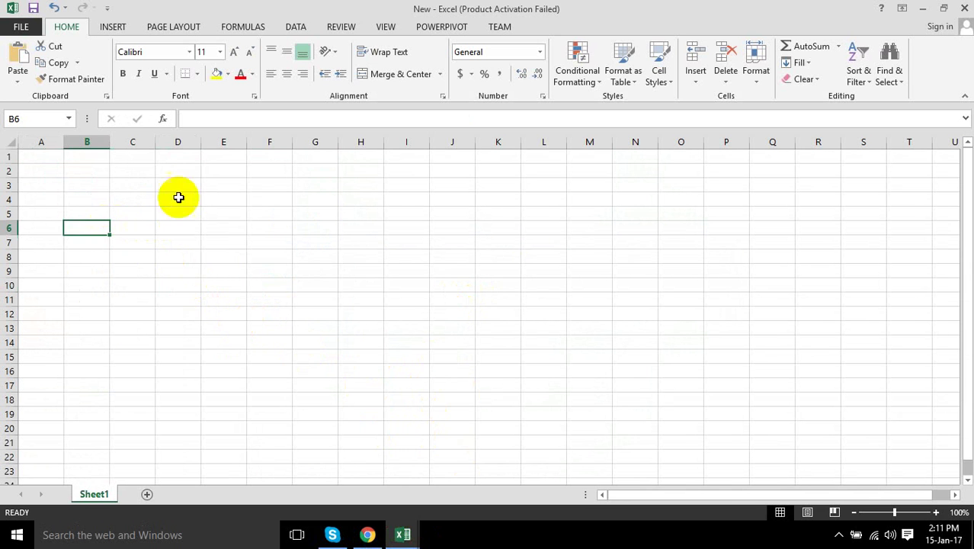
{"action": "left_click", "coordinate": [407, 534]}
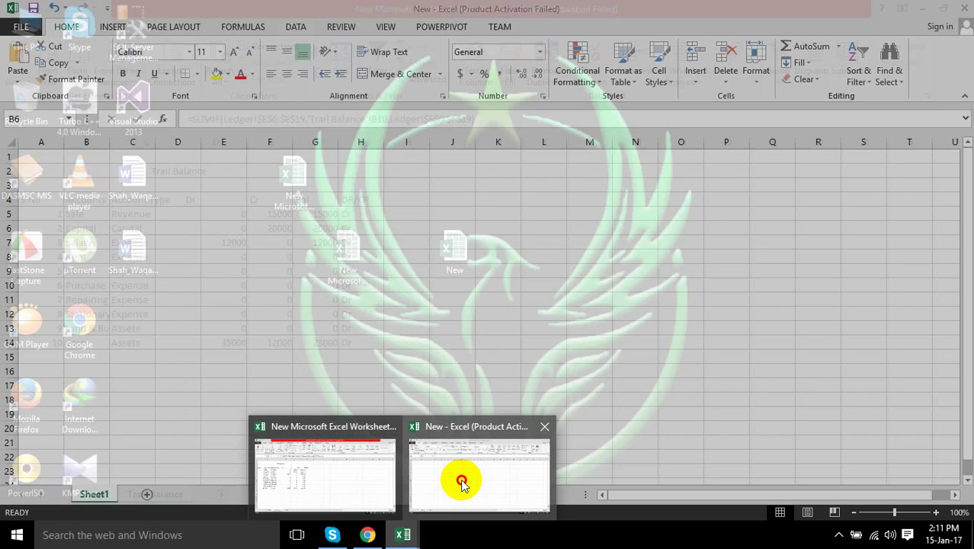
{"action": "left_click", "coordinate": [461, 478]}
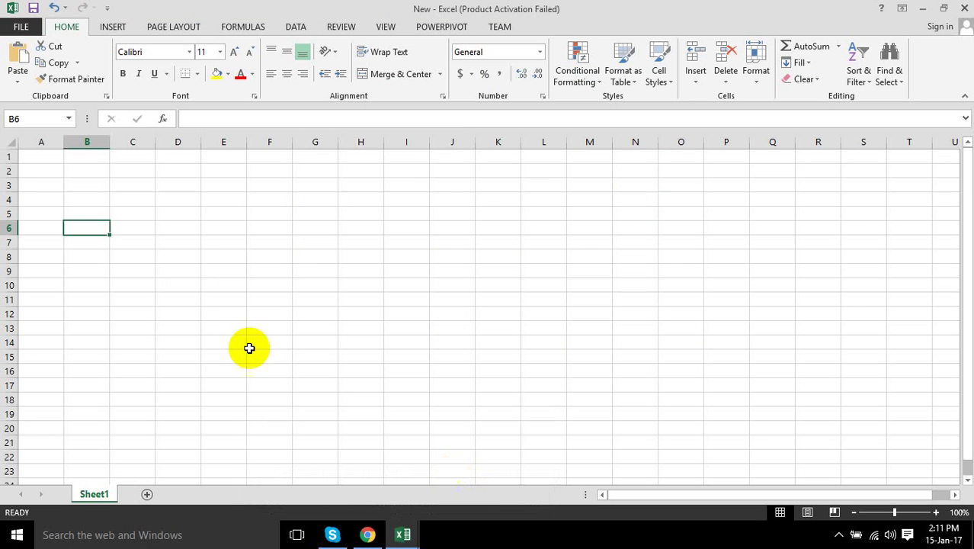
{"action": "left_click_drag", "start_coordinate": [140, 199], "coordinate": [300, 200]}
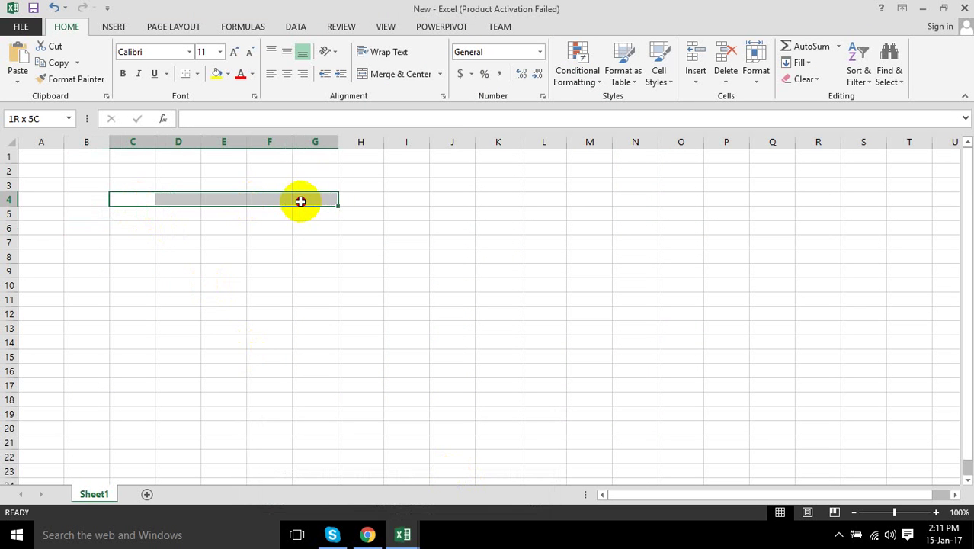
{"action": "left_click", "coordinate": [403, 75]}
{"action": "type", "text": "Ledg"}
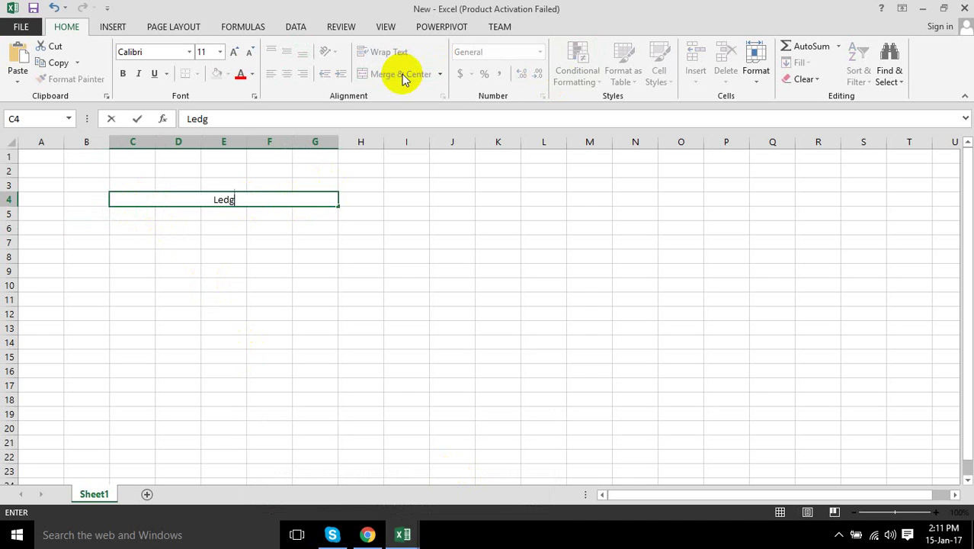
{"action": "type", "text": "er"}
{"action": "key", "text": "Return"}
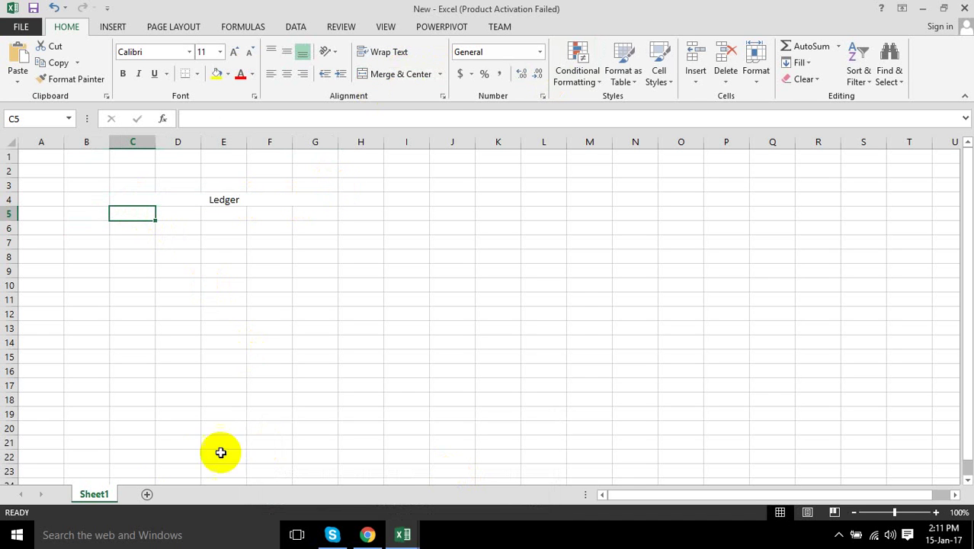
- Rename the first sheet to Ledger
{"action": "left_click", "coordinate": [104, 493]}
{"action": "double_click", "coordinate": [104, 493]}
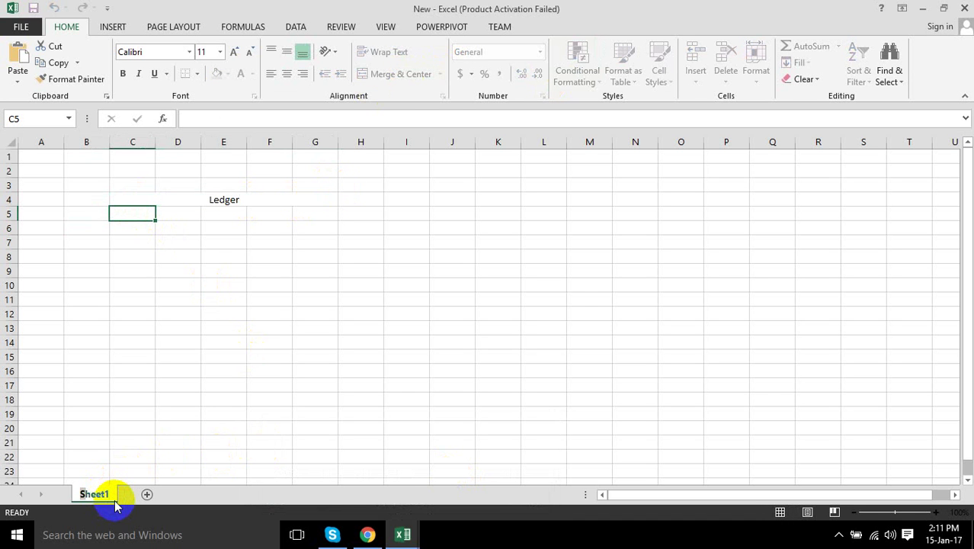
{"action": "type", "text": "Ledger"}
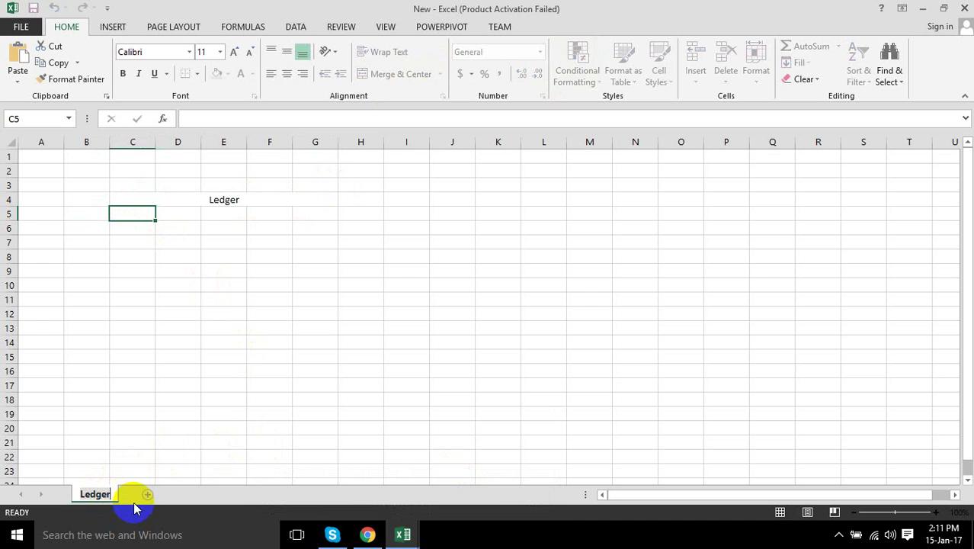
{"action": "key", "text": "Return"}
- Add a new sheet with a merged C4:G4 heading 'Balance Sheet', then return to Ledger
{"action": "left_click", "coordinate": [147, 495]}
{"action": "left_click_drag", "start_coordinate": [128, 199], "coordinate": [300, 189]}
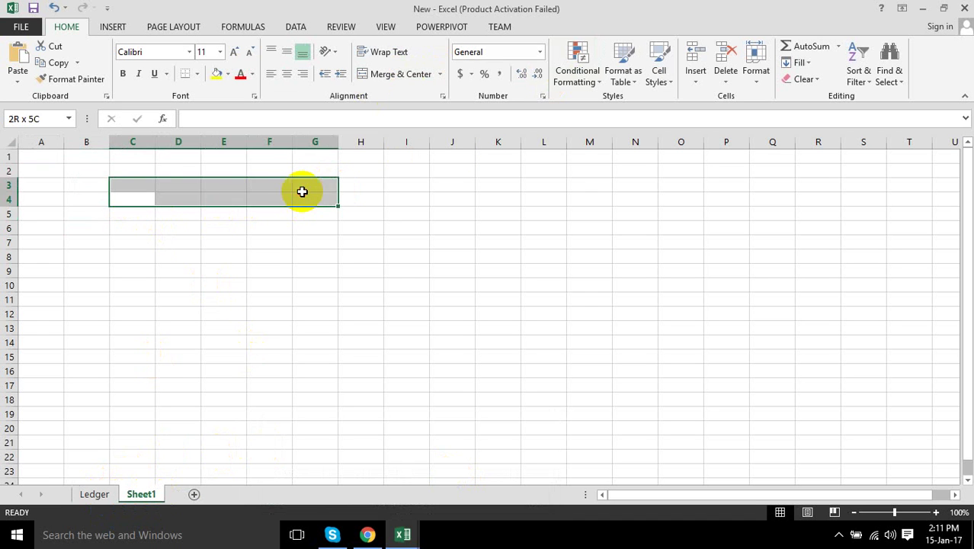
{"action": "left_click", "coordinate": [243, 214]}
{"action": "left_click_drag", "start_coordinate": [145, 198], "coordinate": [320, 199]}
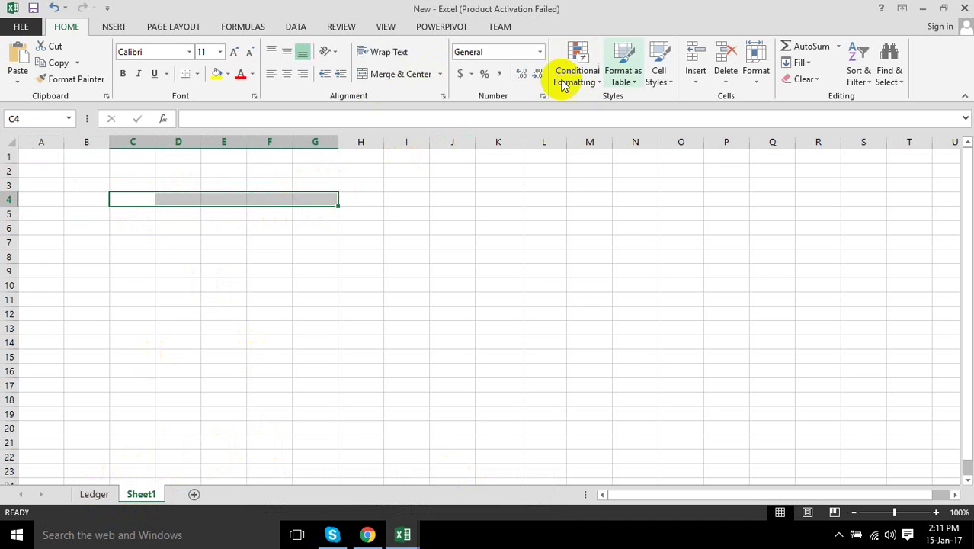
{"action": "left_click", "coordinate": [402, 82]}
{"action": "type", "text": "B"}
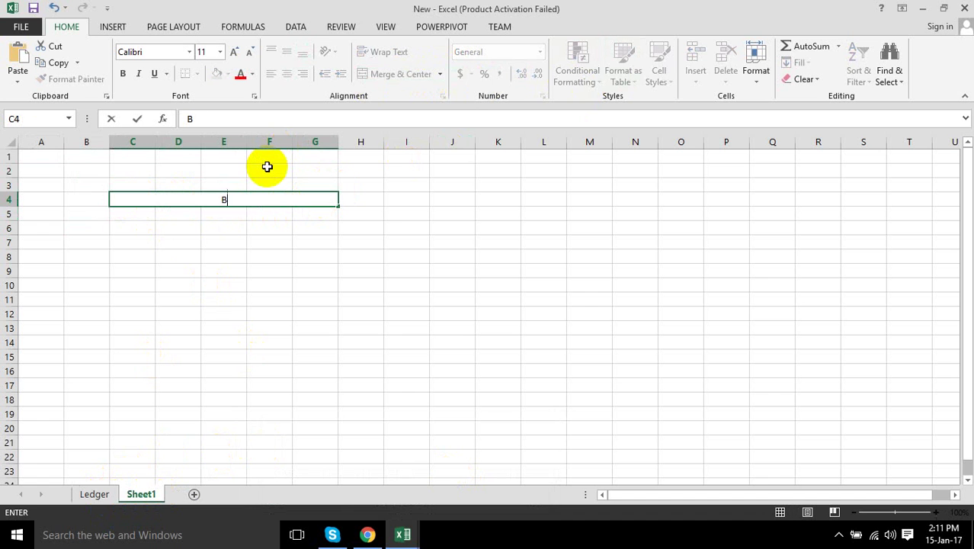
{"action": "type", "text": "alance Shee"}
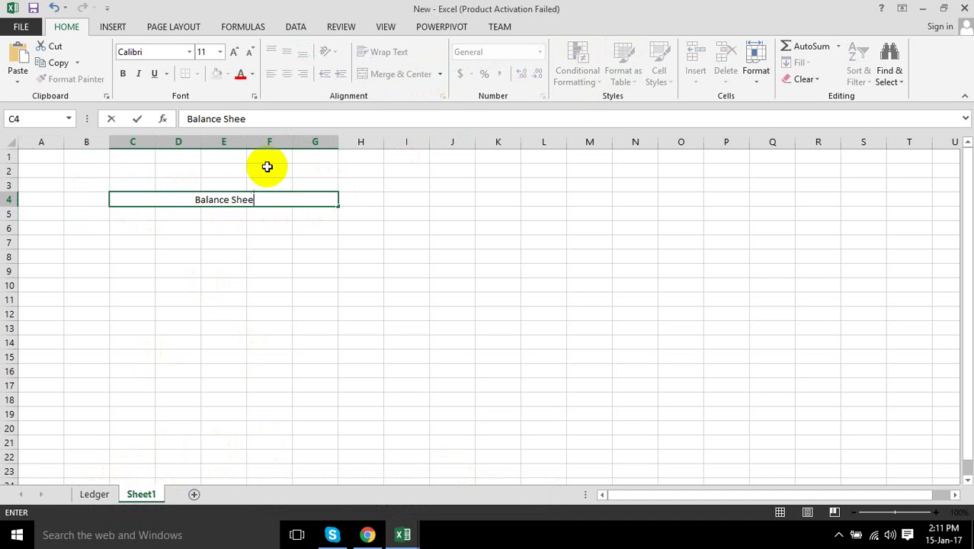
{"action": "type", "text": "t"}
{"action": "left_click", "coordinate": [279, 266]}
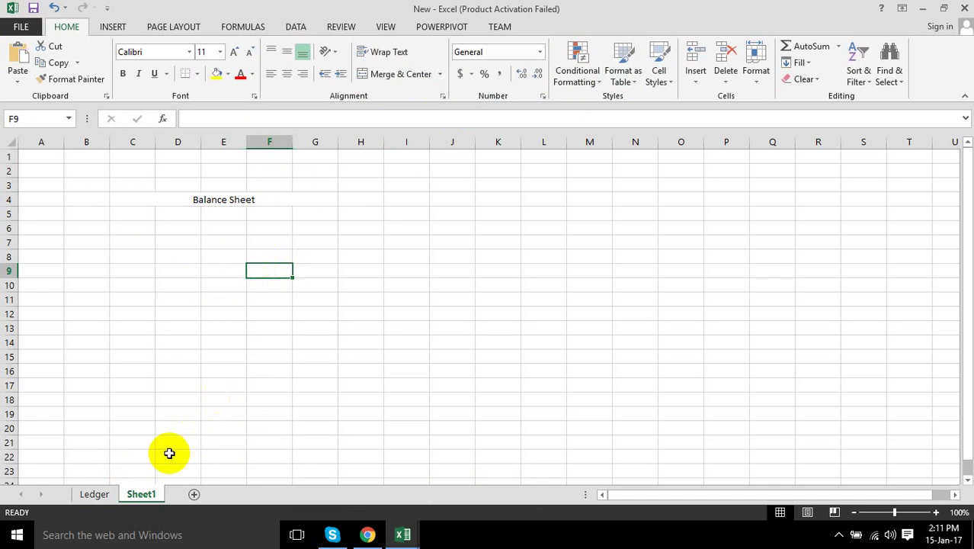
{"action": "left_click", "coordinate": [109, 495]}
- Enter the headings Date, Account and Dr in C7:E7
{"action": "left_click", "coordinate": [130, 244]}
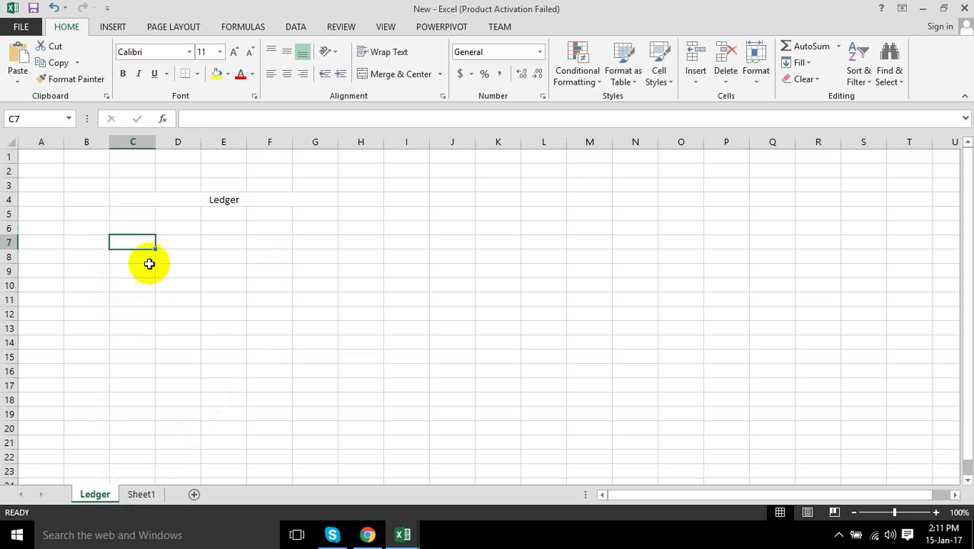
{"action": "type", "text": "Date"}
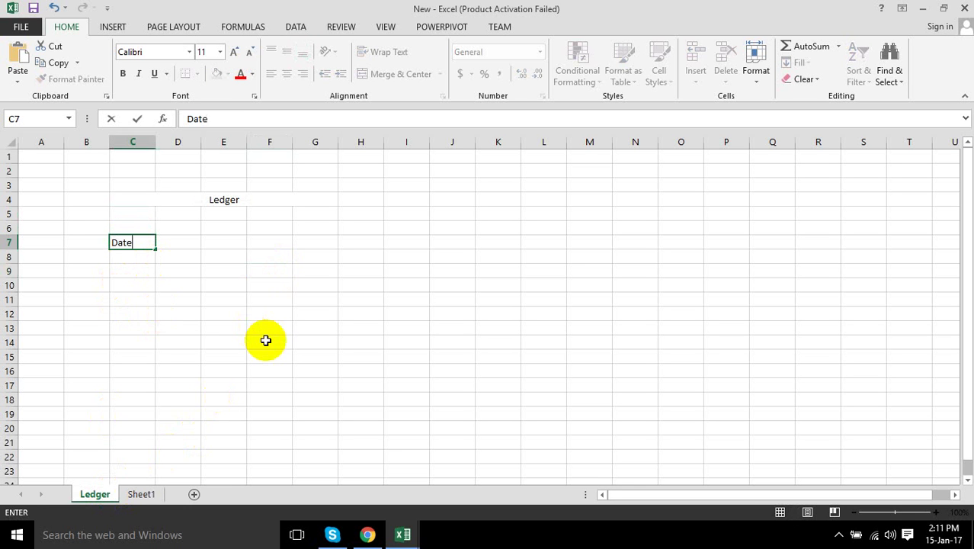
{"action": "key", "text": "Tab"}
{"action": "type", "text": "Account"}
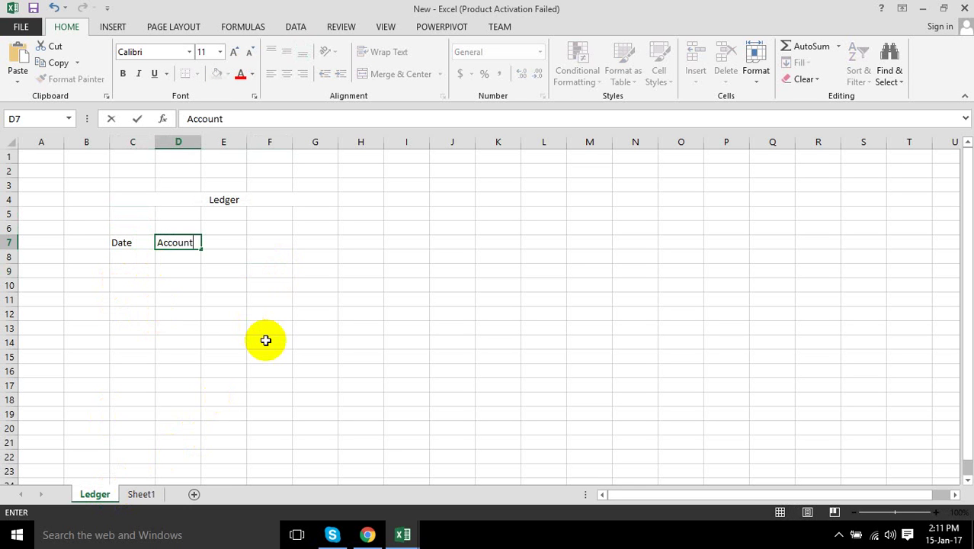
{"action": "key", "text": "Tab"}
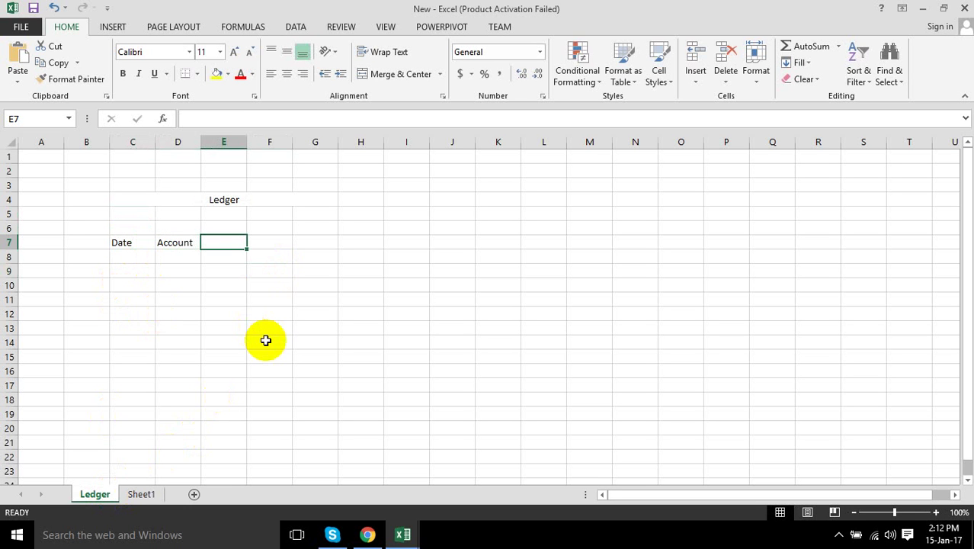
{"action": "type", "text": "Dr"}
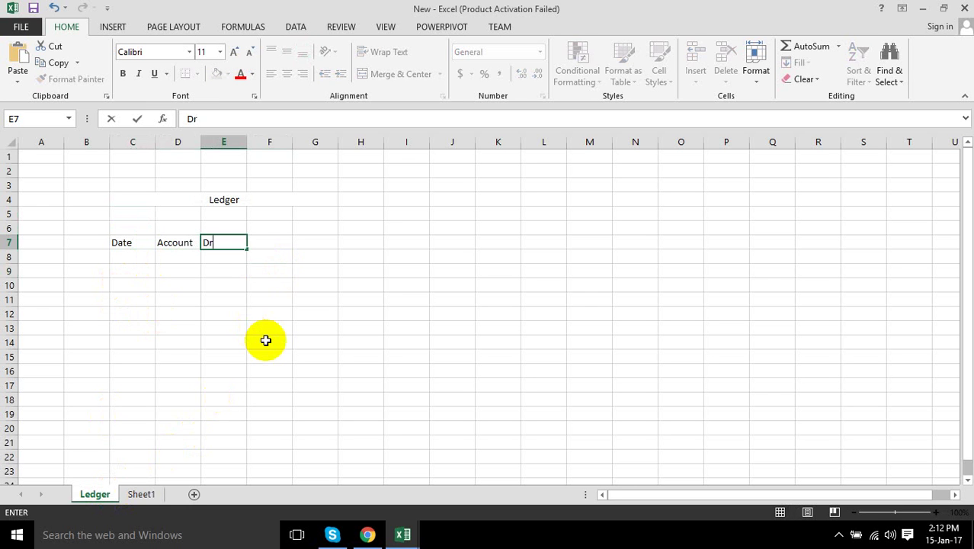
{"action": "key", "text": "Tab"}
- Add the headings Account, Cr and Remarks in F7:H7, correcting the Remarks typo
{"action": "type", "text": "Accou"}
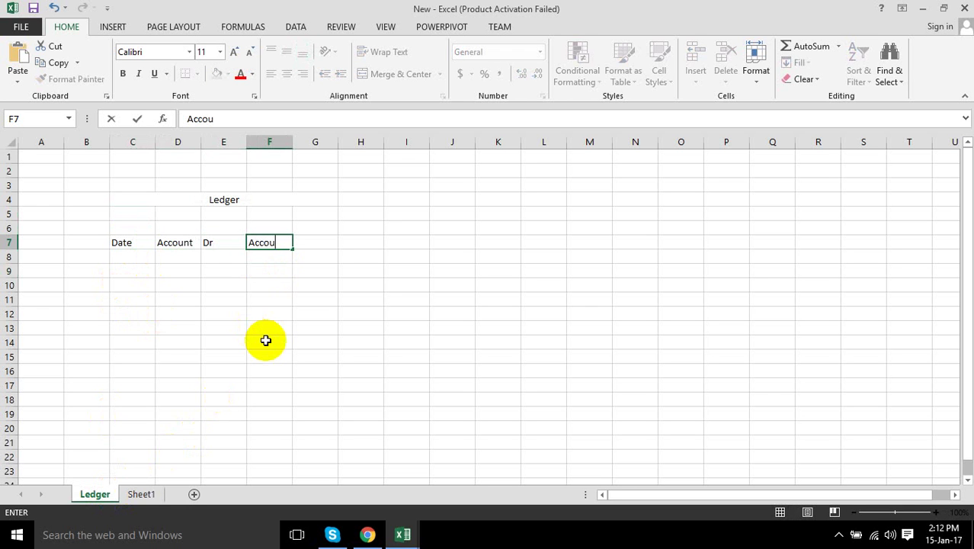
{"action": "type", "text": "nt"}
{"action": "key", "text": "Tab"}
{"action": "type", "text": "Cr"}
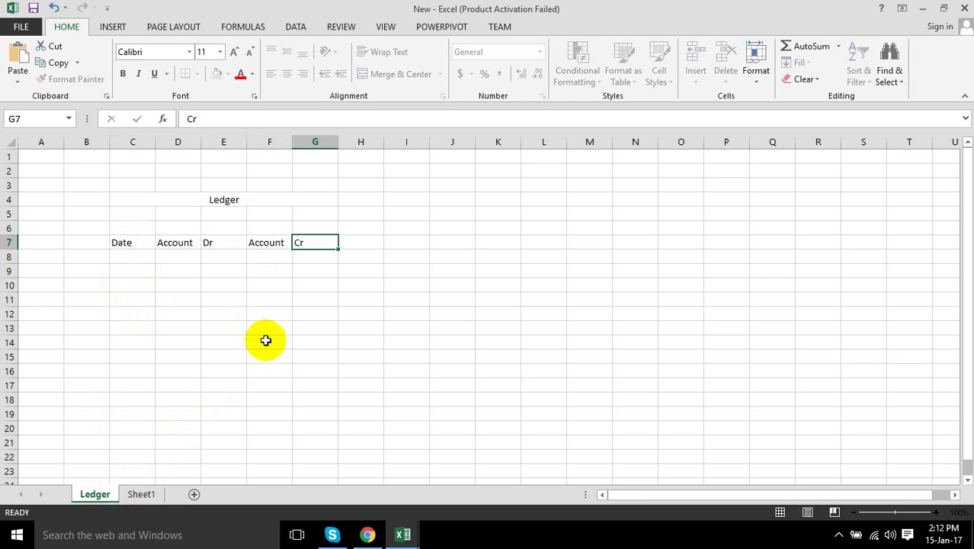
{"action": "key", "text": "Tab"}
{"action": "type", "text": "Remar"}
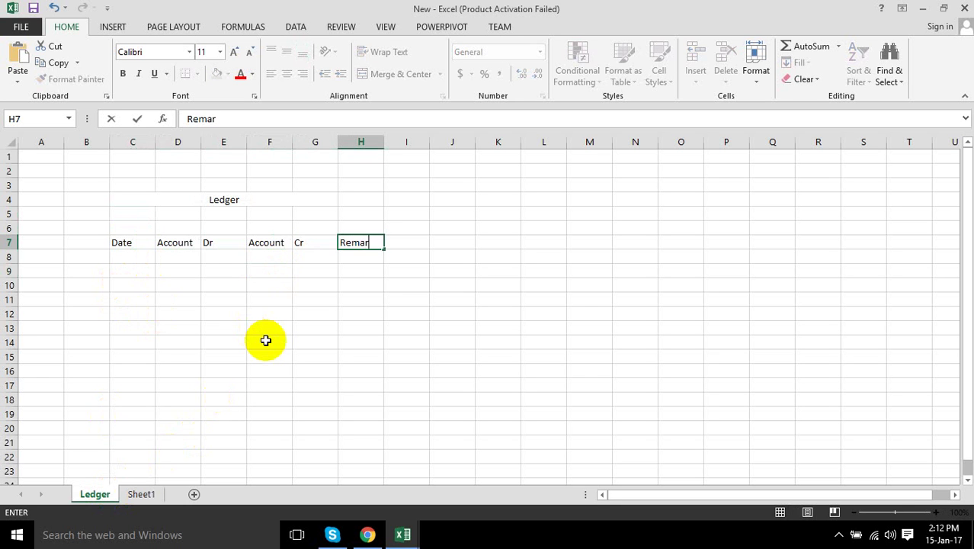
{"action": "type", "text": "kd"}
{"action": "key", "text": "Return"}
{"action": "key", "text": "Up"}
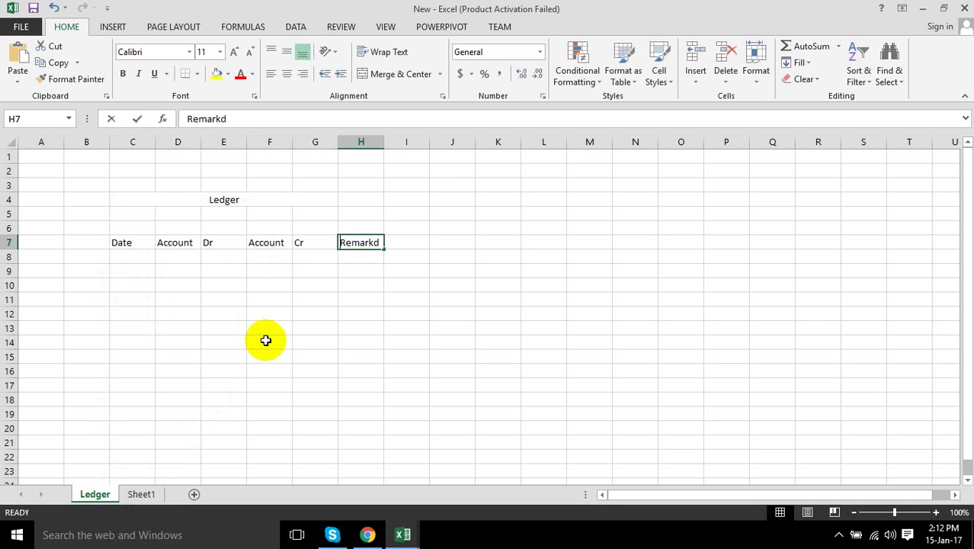
{"action": "type", "text": "Remarks"}
{"action": "key", "text": "Return"}
- Step through the first entry row, C8 to H8, under the new headings
{"action": "key", "text": "Left"}
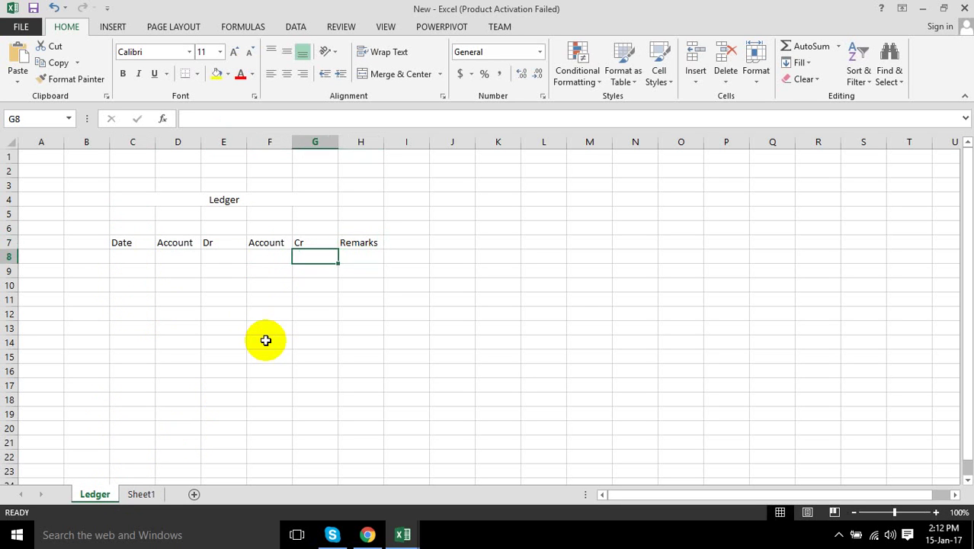
{"action": "key", "text": "Left"}
{"action": "key", "text": "Left"}
{"action": "key", "text": "Left"}
{"action": "key", "text": "Left"}
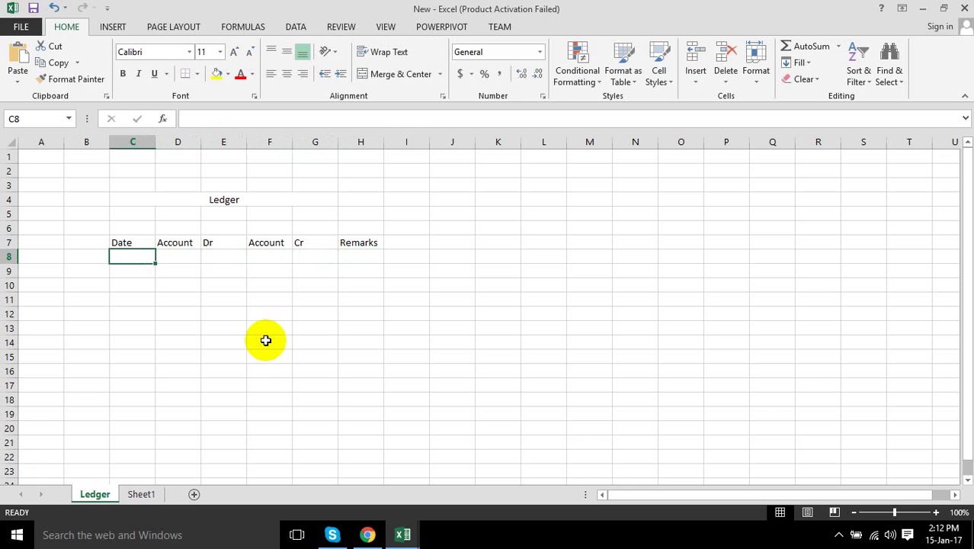
{"action": "key", "text": "Right"}
{"action": "key", "text": "Right"}
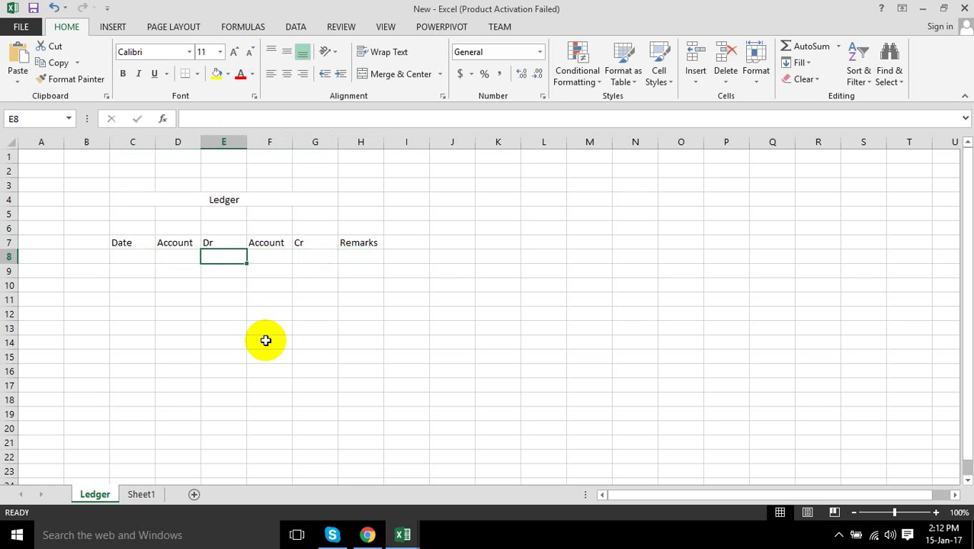
{"action": "key", "text": "Right"}
{"action": "key", "text": "Right"}
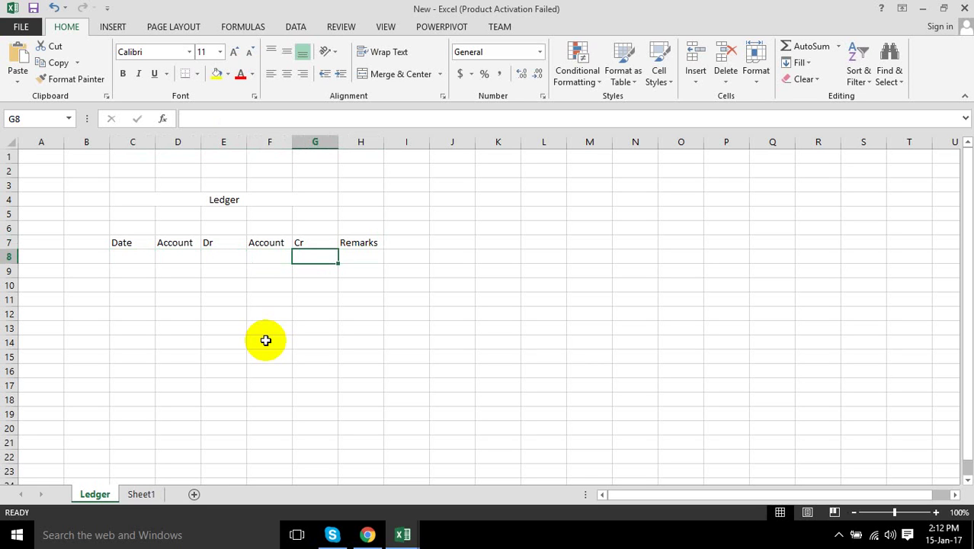
{"action": "key", "text": "Left"}
{"action": "key", "text": "Left"}
{"action": "key", "text": "Left"}
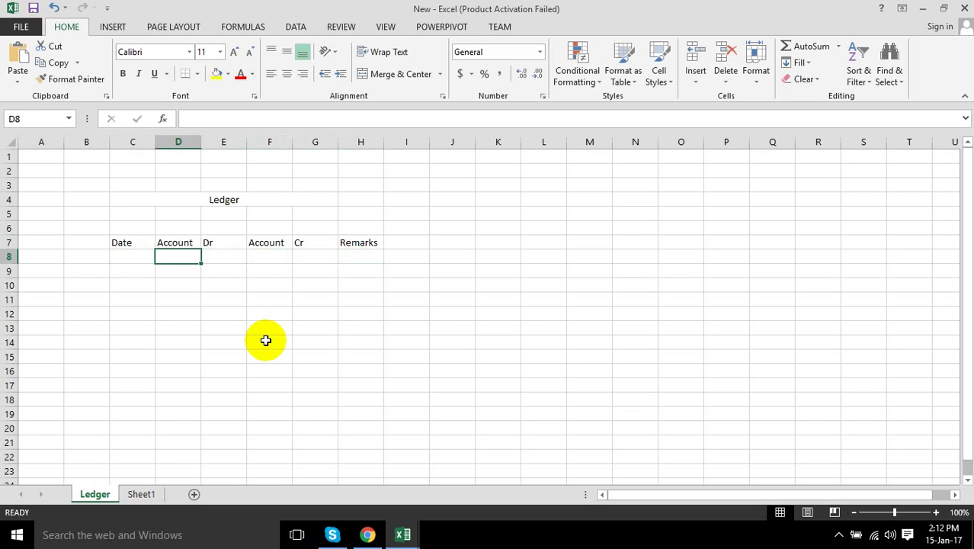
{"action": "key", "text": "Right"}
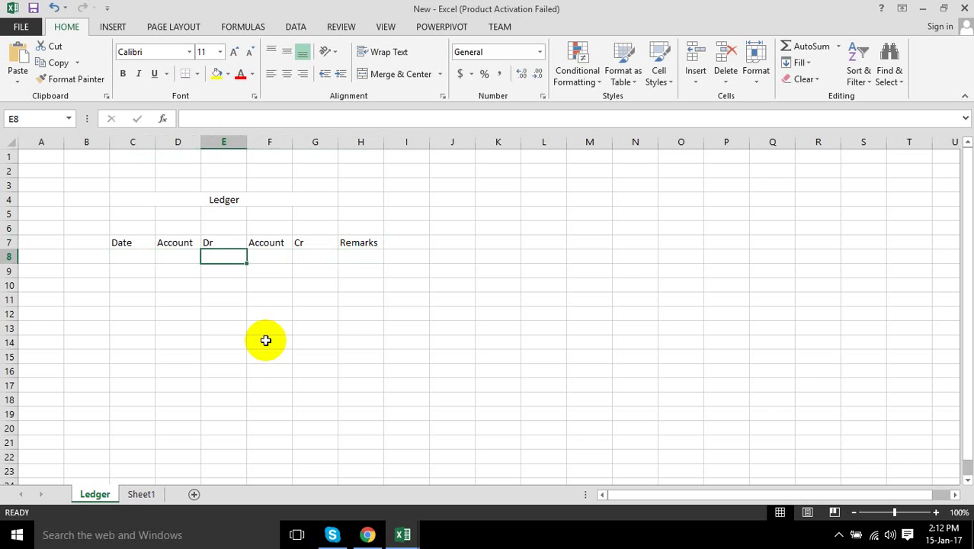
{"action": "key", "text": "Right"}
{"action": "key", "text": "Right"}
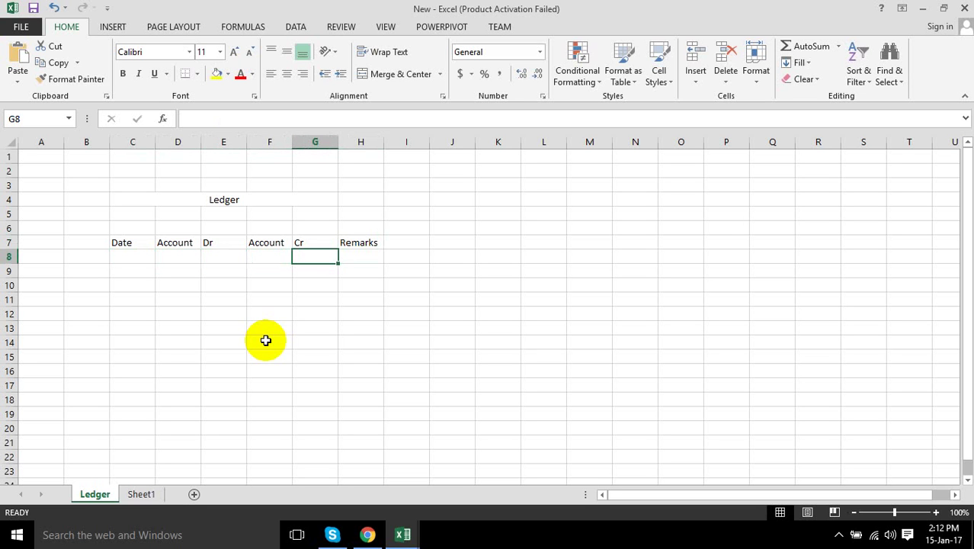
{"action": "key", "text": "Right"}
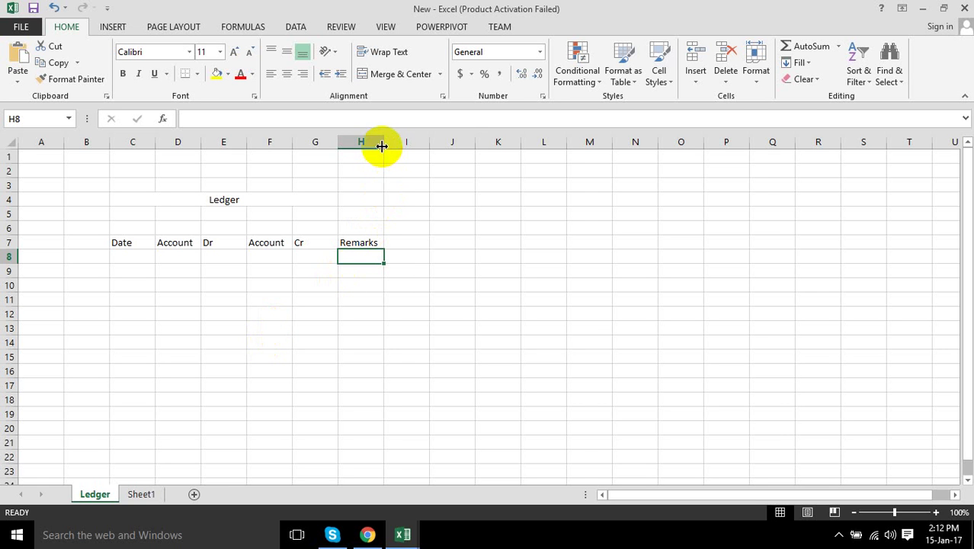
- Widen the Remarks column H and apply All Borders to the ledger table C7:H20
{"action": "left_click_drag", "start_coordinate": [382, 143], "coordinate": [560, 145]}
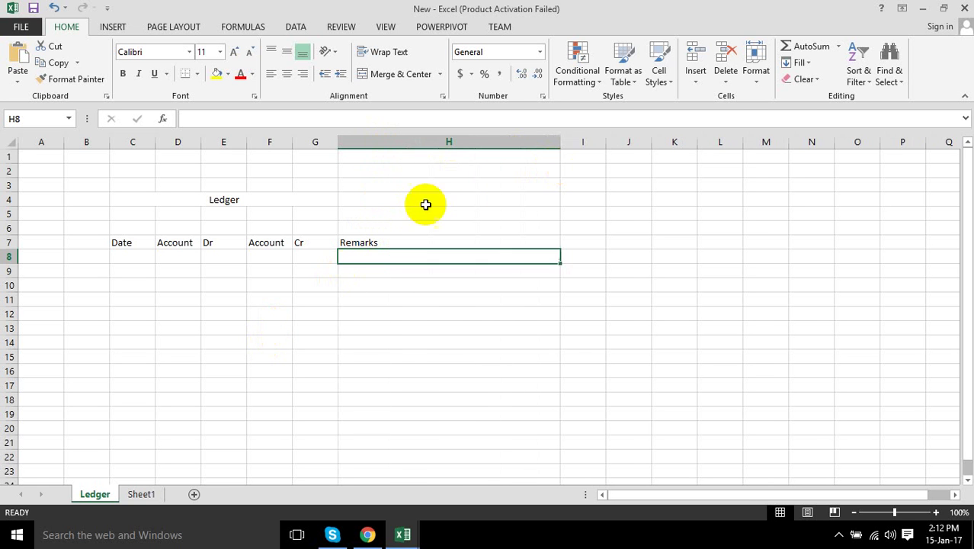
{"action": "left_click", "coordinate": [376, 271]}
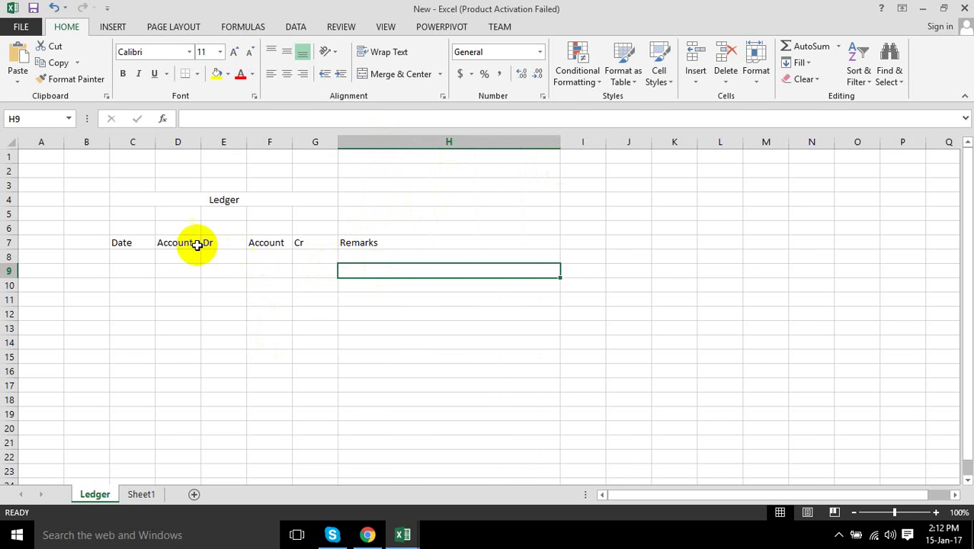
{"action": "mouse_move", "coordinate": [137, 242]}
{"action": "left_mouse_down"}
{"action": "mouse_move", "coordinate": [416, 410]}
{"action": "mouse_move", "coordinate": [409, 425]}
{"action": "left_mouse_up"}
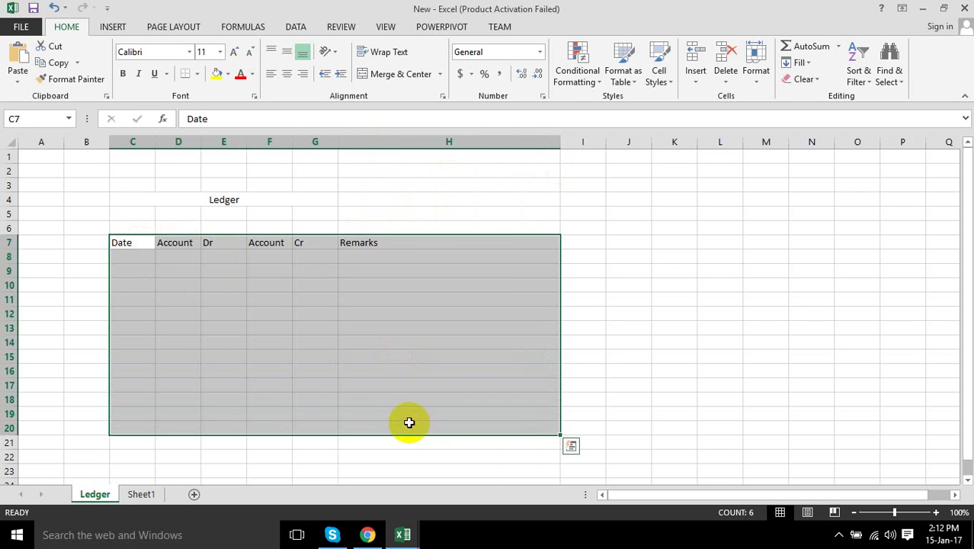
{"action": "left_click", "coordinate": [196, 75]}
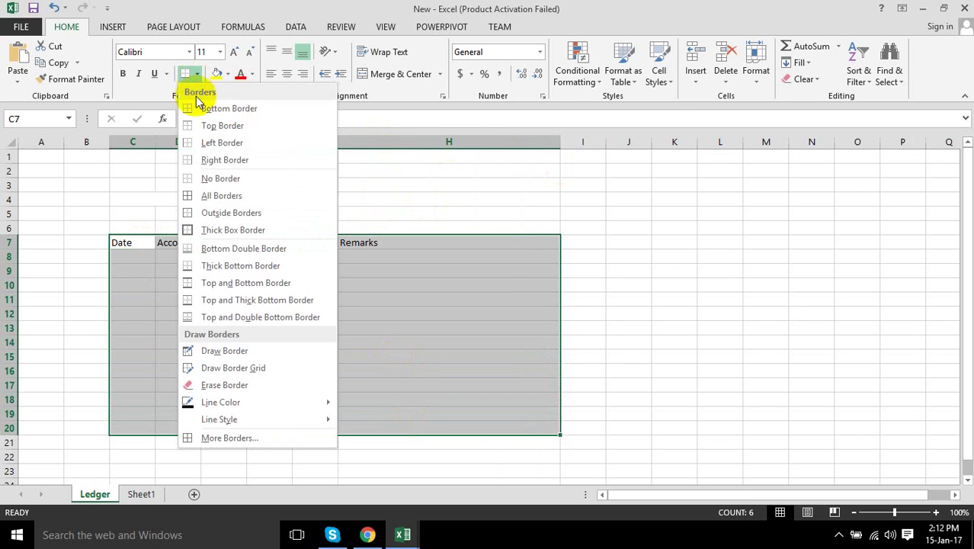
{"action": "left_click", "coordinate": [210, 194]}
{"action": "left_click", "coordinate": [265, 338]}
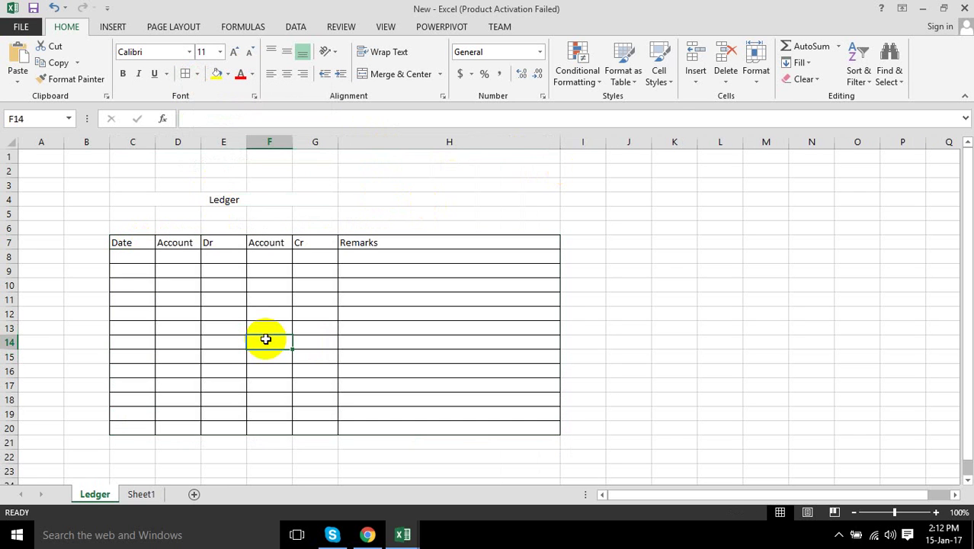
- Rename Sheet1 to 'Balance Sheet'
{"action": "left_click", "coordinate": [145, 493]}
{"action": "double_click", "coordinate": [145, 494]}
{"action": "type", "text": "BAl"}
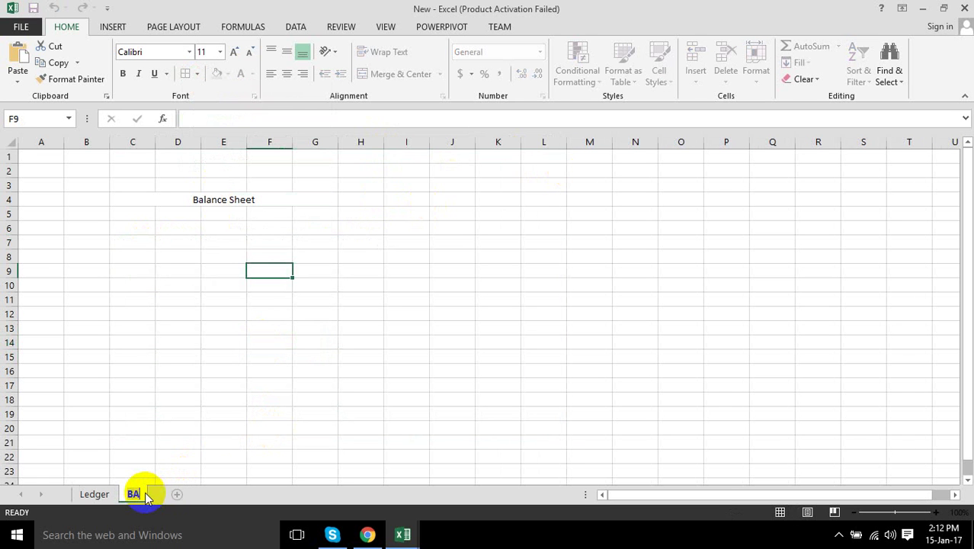
{"action": "type", "text": "ance S"}
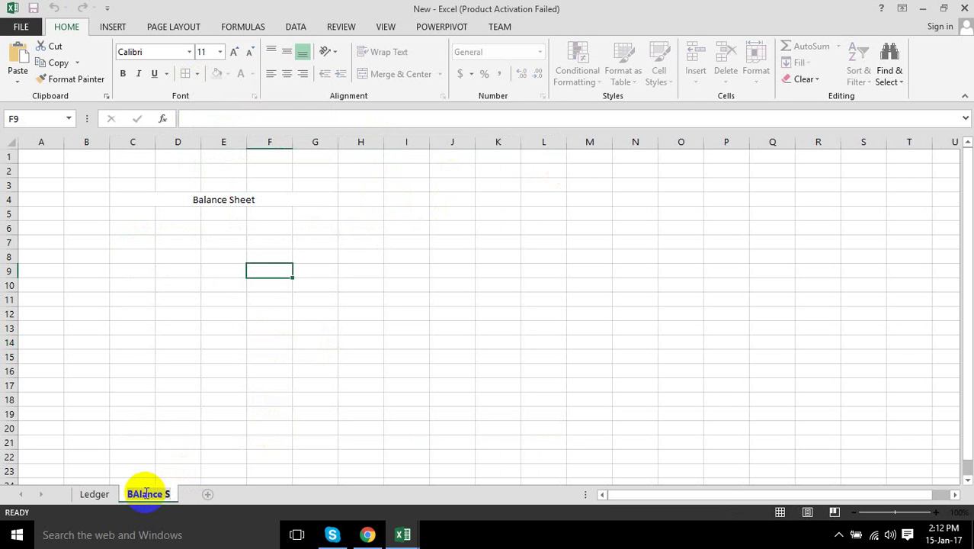
{"action": "type", "text": "heet"}
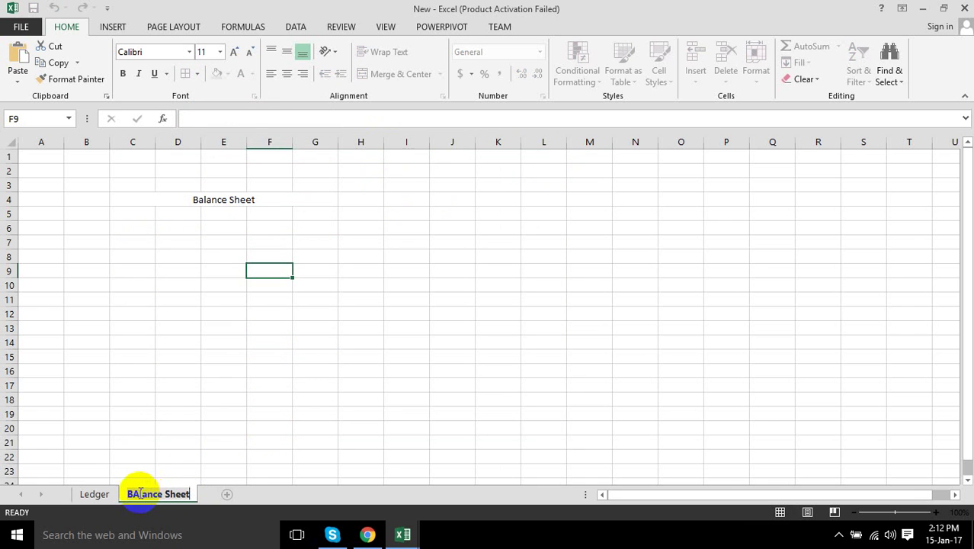
{"action": "key", "text": "BackSpace"}
{"action": "type", "text": "a"}
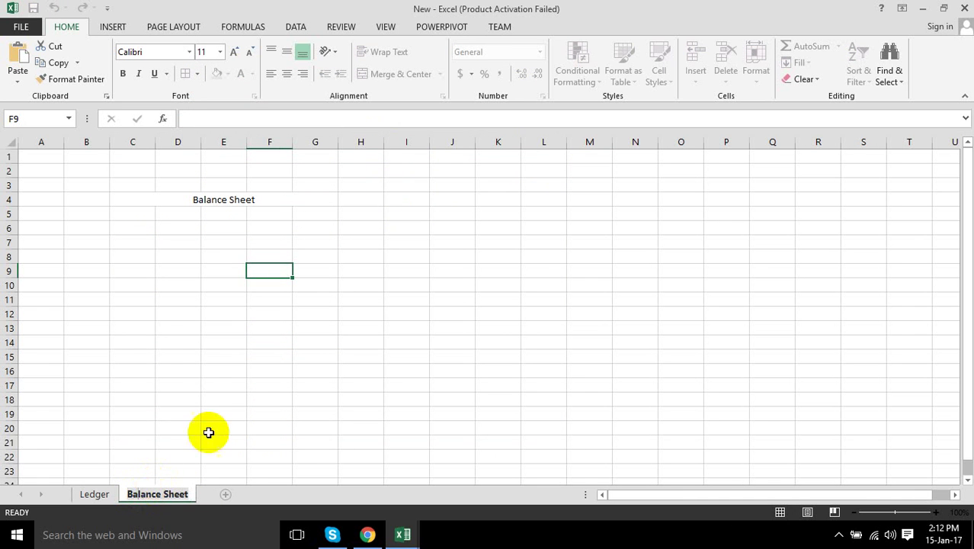
{"action": "left_click", "coordinate": [230, 271]}
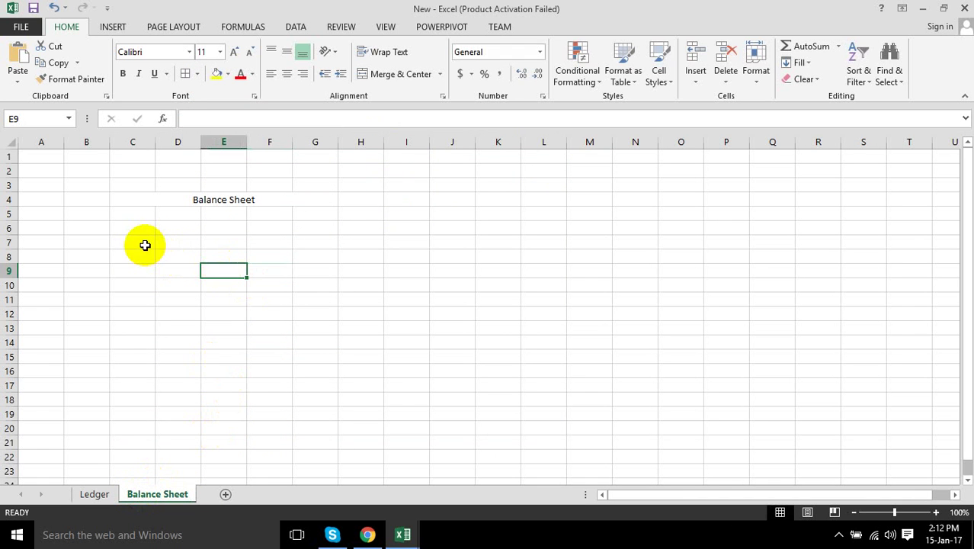
- Enter the headings S.No, Account and Account Type in C7:E7
{"action": "left_click", "coordinate": [144, 244]}
{"action": "type", "text": "S.No"}
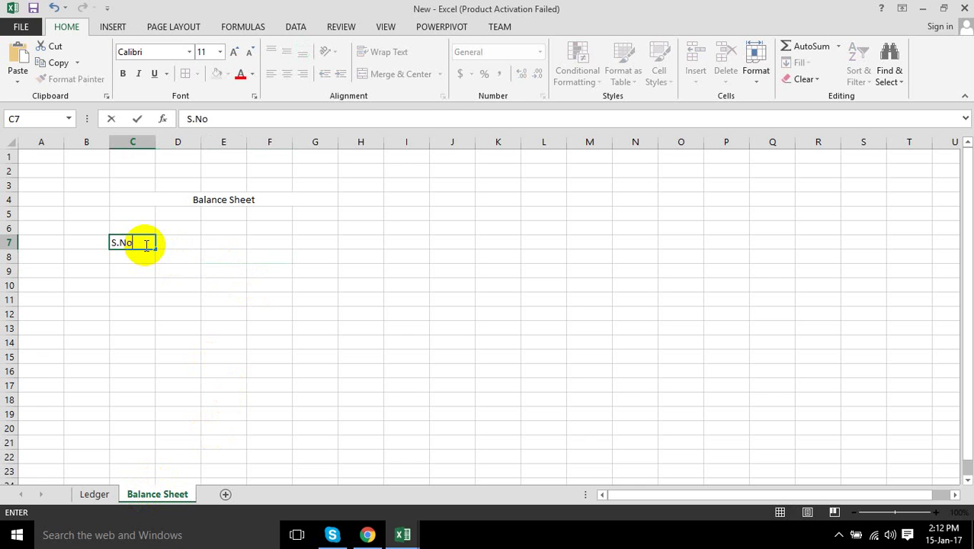
{"action": "key", "text": "Tab"}
{"action": "type", "text": "Acco"}
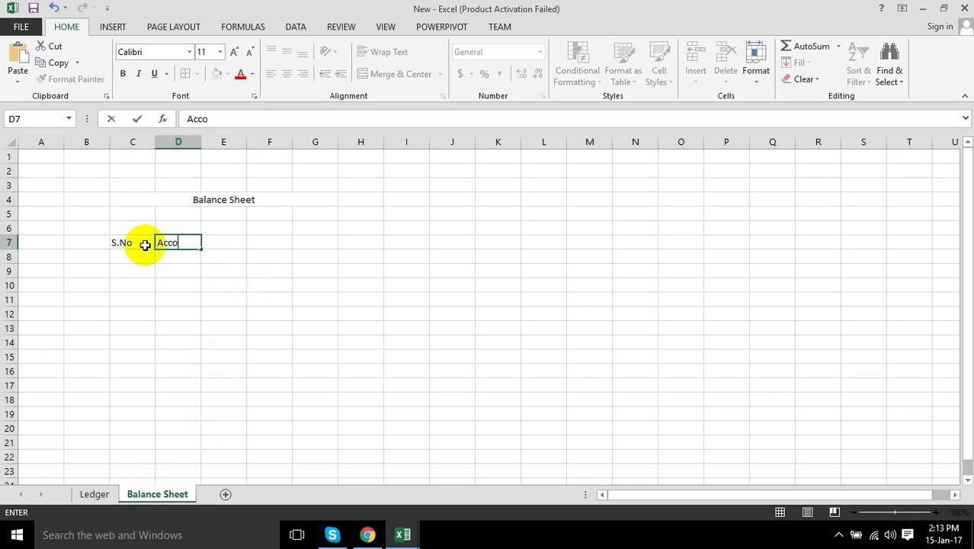
{"action": "type", "text": "unt"}
{"action": "key", "text": "Tab"}
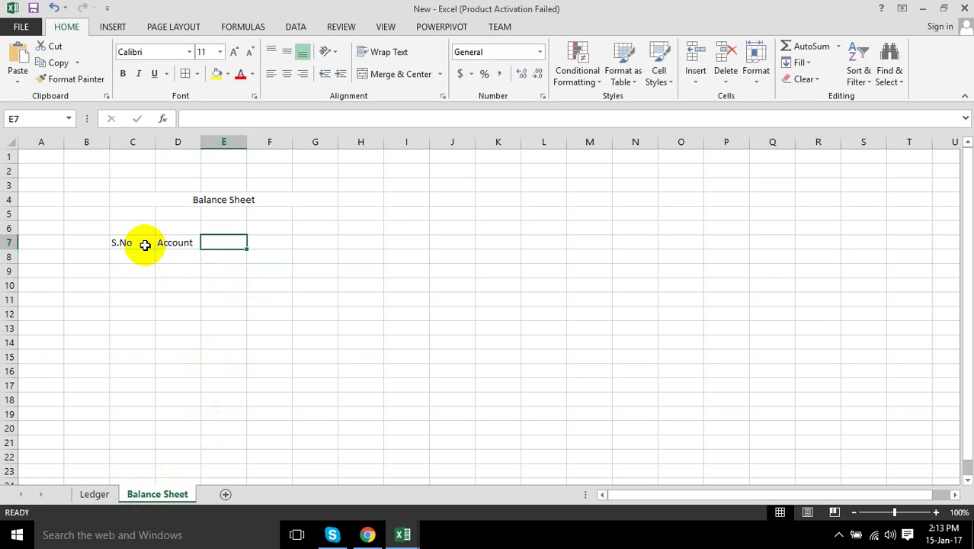
{"action": "type", "text": "Account"}
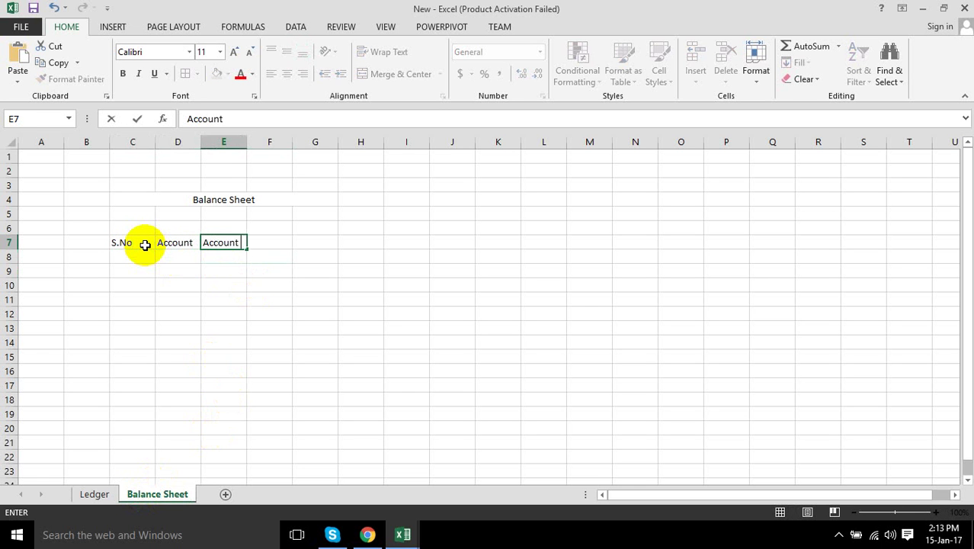
{"action": "type", "text": "pe"}
{"action": "key", "text": "Tab"}
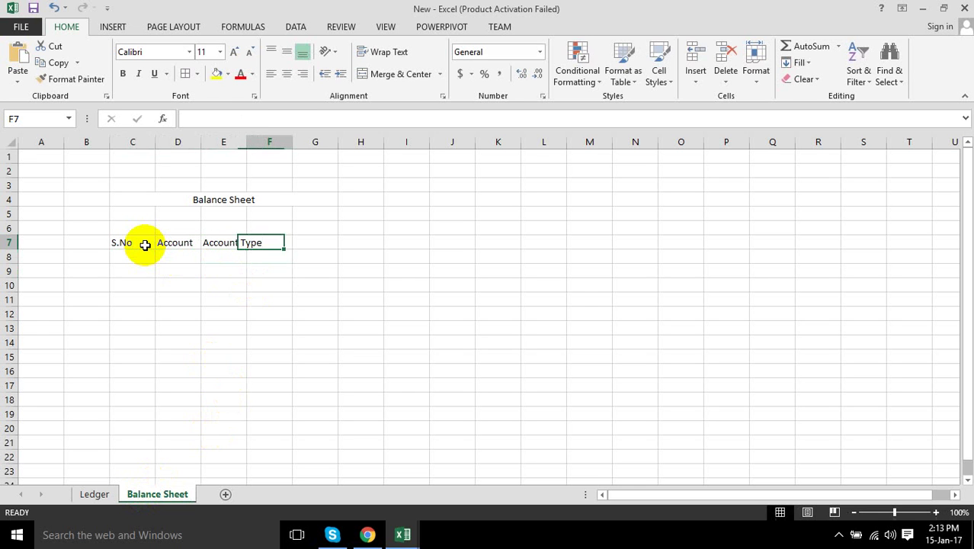
- Add the headings Dr, Cr, Balance and Dr/Cr in F7:I7
{"action": "type", "text": "Dr"}
{"action": "key", "text": "Tab"}
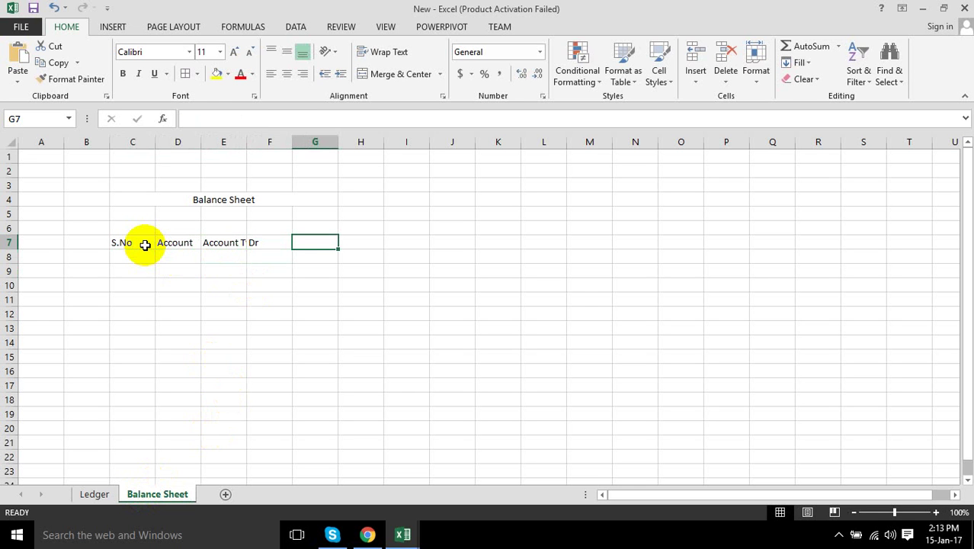
{"action": "type", "text": "Cr"}
{"action": "key", "text": "Tab"}
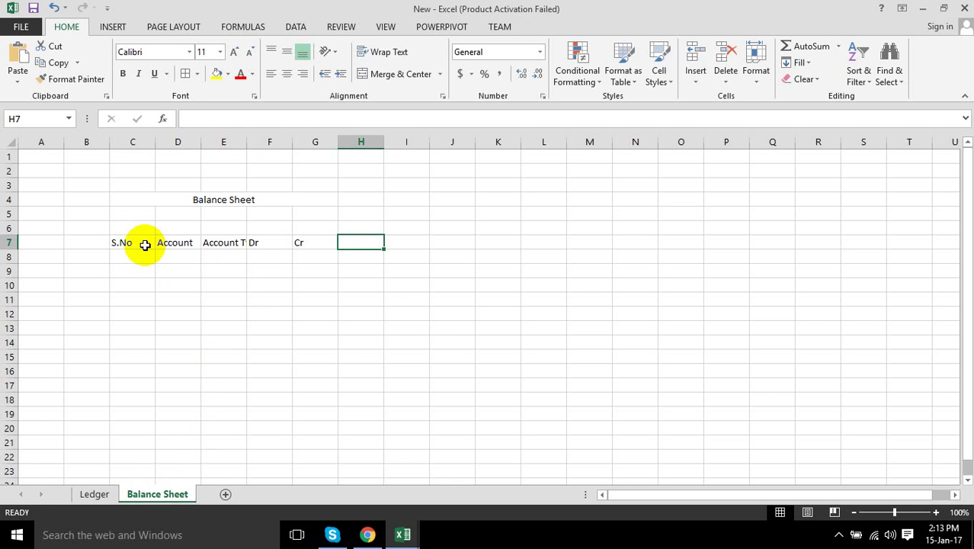
{"action": "type", "text": "Balance"}
{"action": "key", "text": "Tab"}
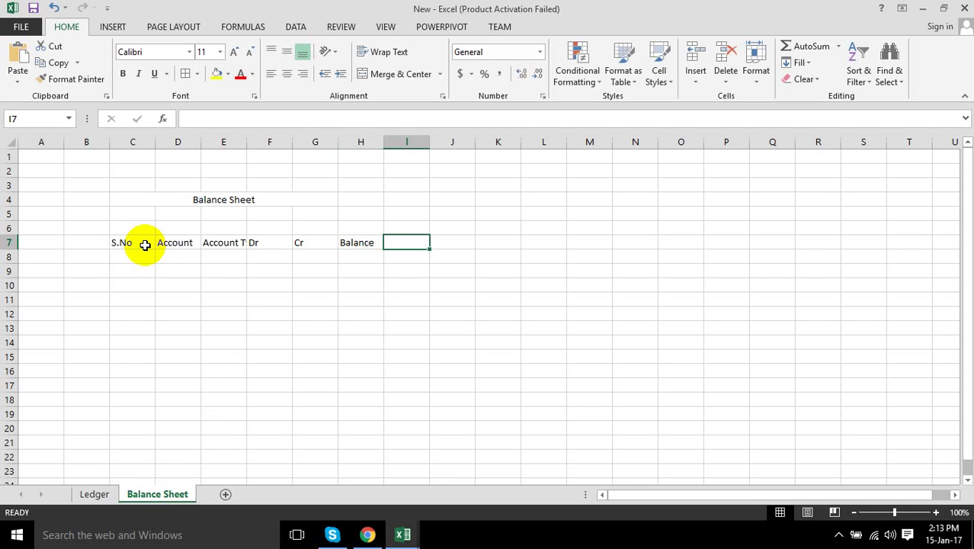
{"action": "type", "text": "Dr/Cr"}
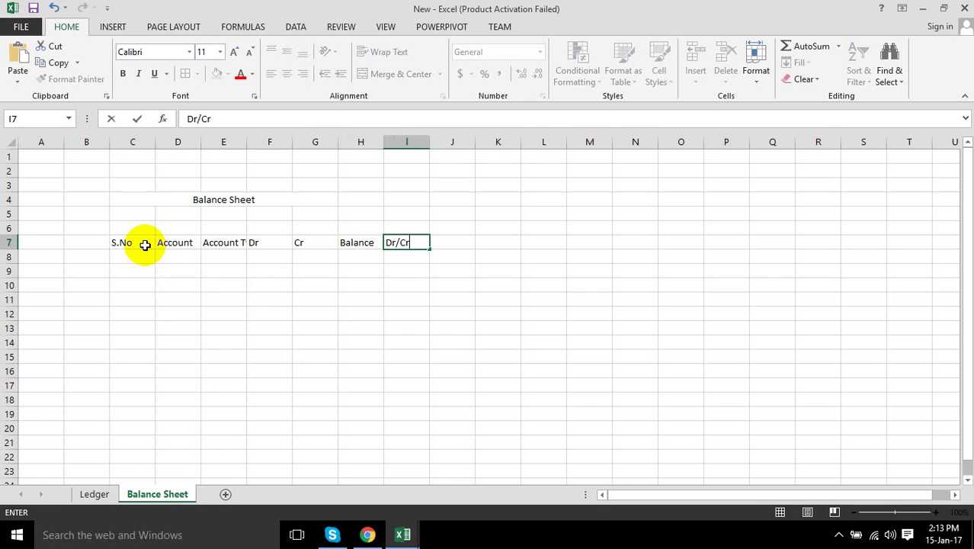
{"action": "key", "text": "Return"}
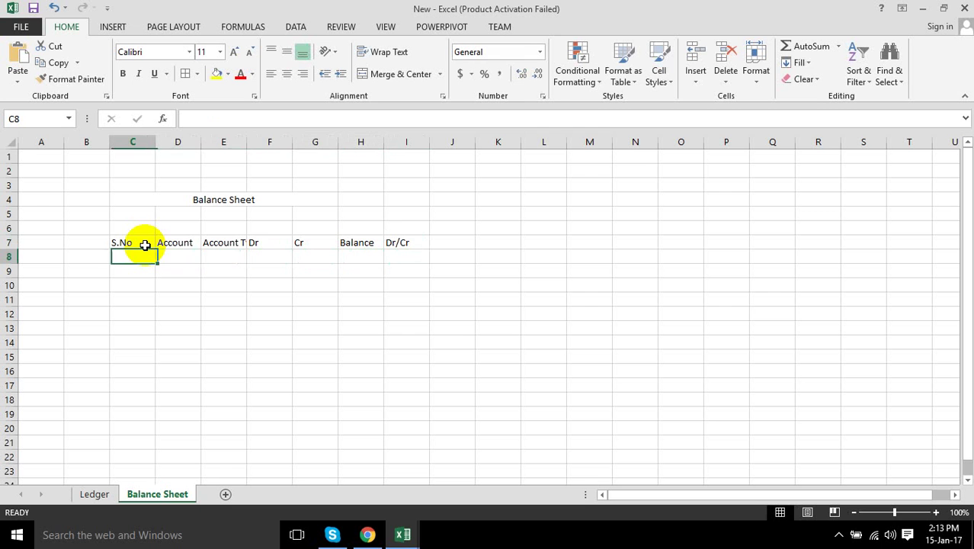
- Fill serial numbers 1 to 10 down C8:C17 from a 1, 2 start
{"action": "type", "text": "1"}
{"action": "key", "text": "Return"}
{"action": "type", "text": "2"}
{"action": "key", "text": "Return"}
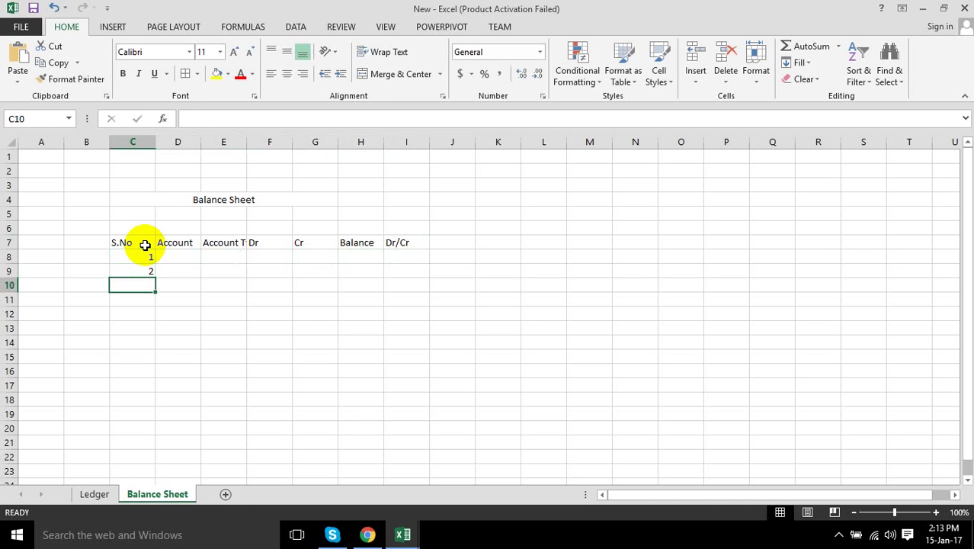
{"action": "left_click_drag", "start_coordinate": [146, 254], "coordinate": [171, 390]}
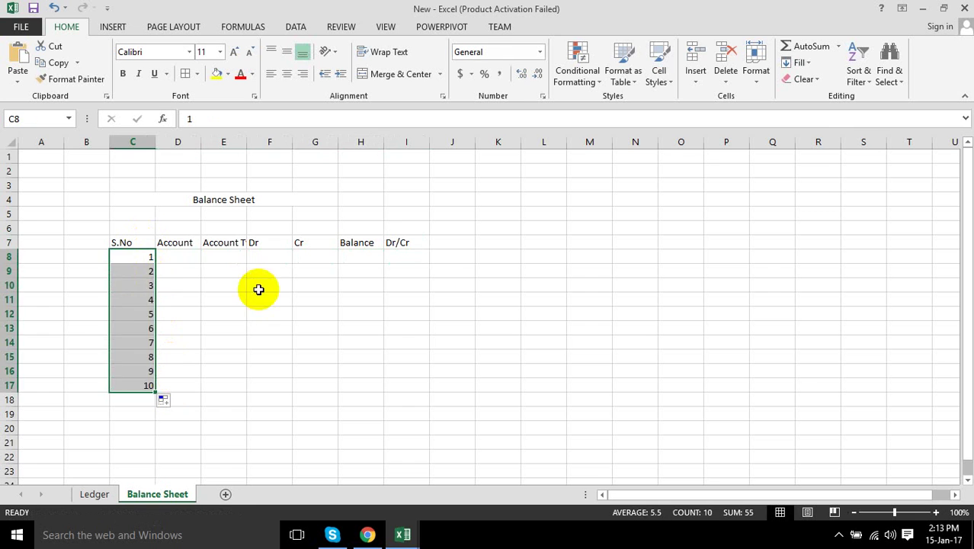
{"action": "left_click", "coordinate": [256, 288]}
- Apply All Borders to the Balance Sheet table C7:I17
{"action": "left_click_drag", "start_coordinate": [147, 254], "coordinate": [419, 417]}
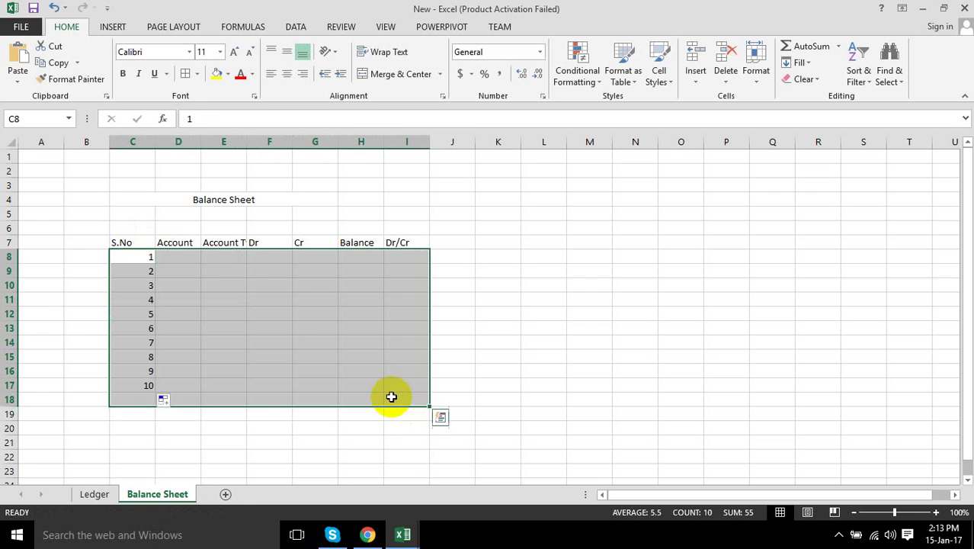
{"action": "mouse_move", "coordinate": [134, 242]}
{"action": "left_mouse_down"}
{"action": "mouse_move", "coordinate": [390, 356]}
{"action": "mouse_move", "coordinate": [393, 385]}
{"action": "left_mouse_up"}
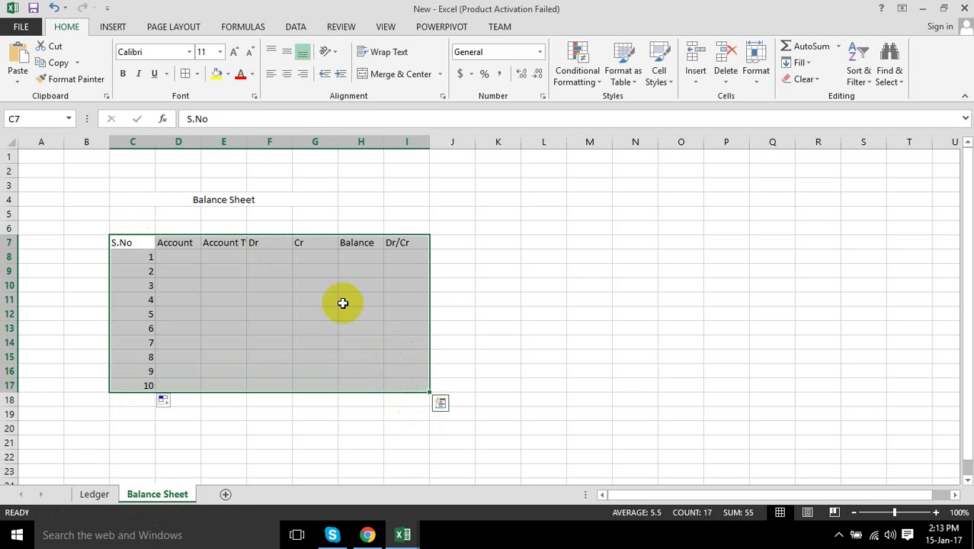
{"action": "left_click", "coordinate": [187, 73]}
{"action": "left_click", "coordinate": [398, 380]}
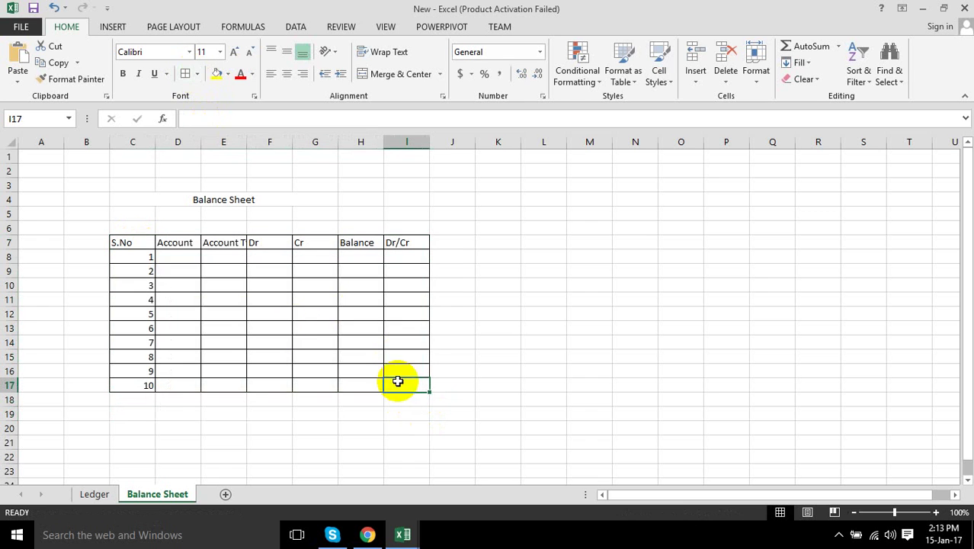
- Enter the accounts Sale, Capital, Salary, Rent and Utility in D8:D12
{"action": "left_click", "coordinate": [176, 259]}
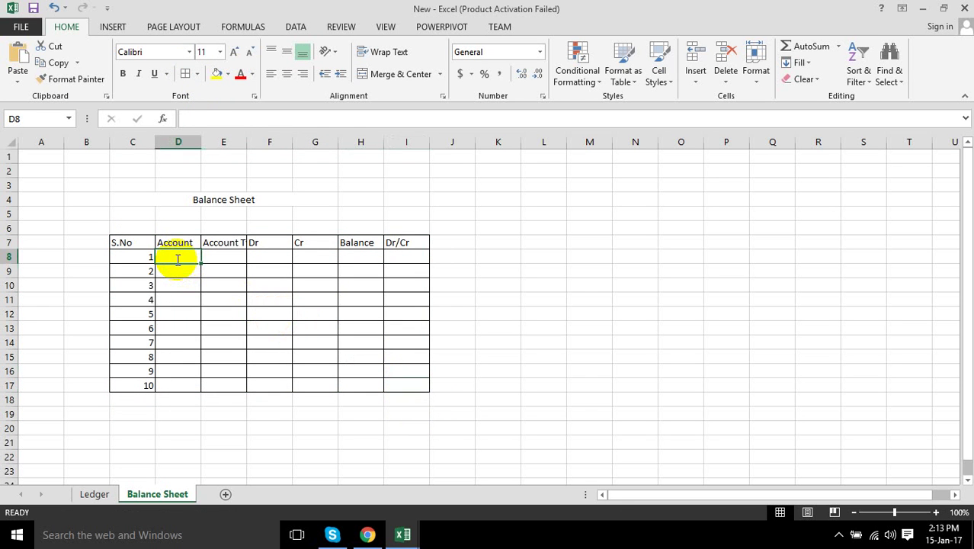
{"action": "type", "text": "Sales"}
{"action": "key", "text": "Return"}
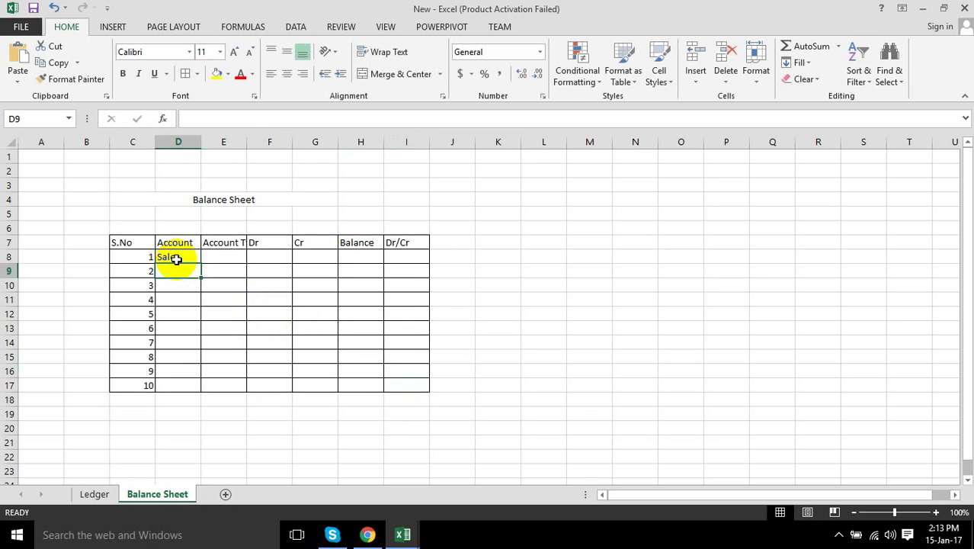
{"action": "type", "text": "Capital"}
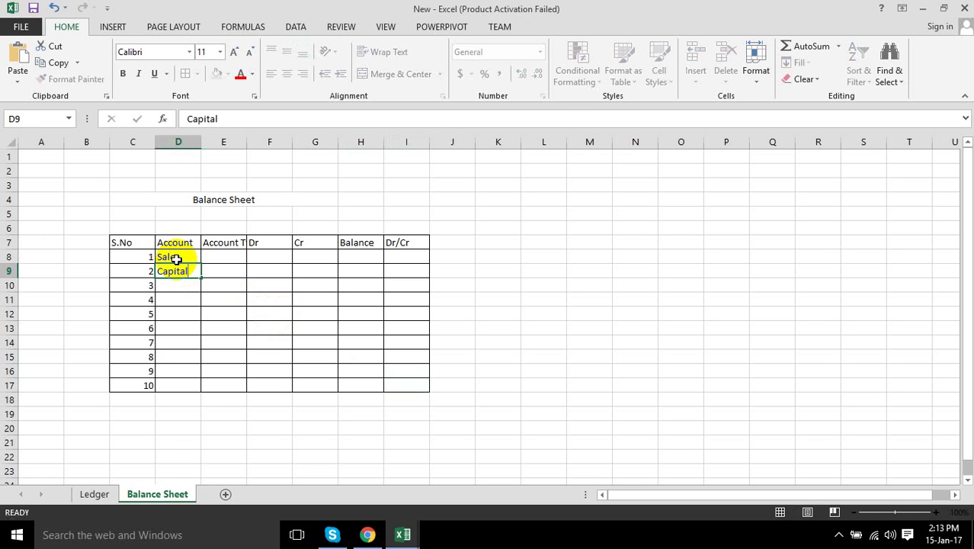
{"action": "key", "text": "Return"}
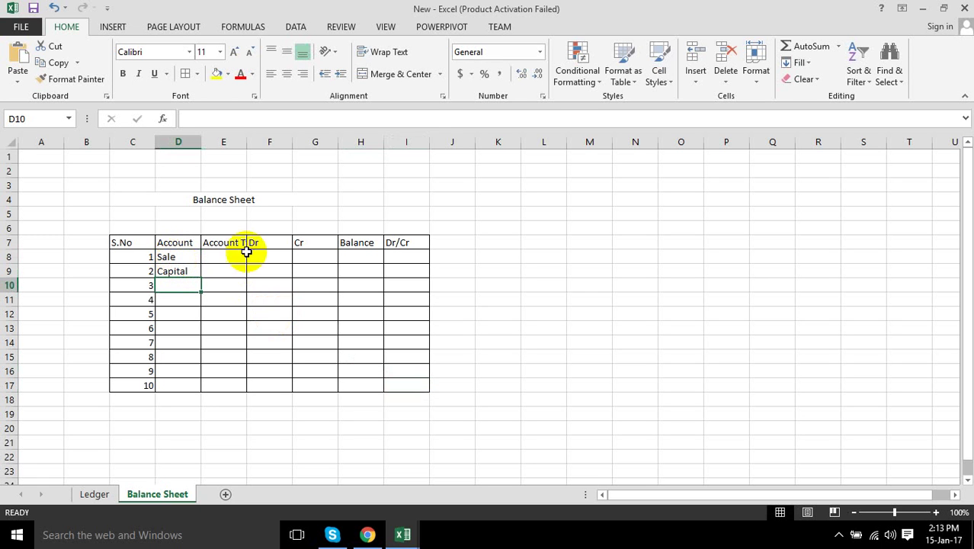
{"action": "type", "text": "Sa"}
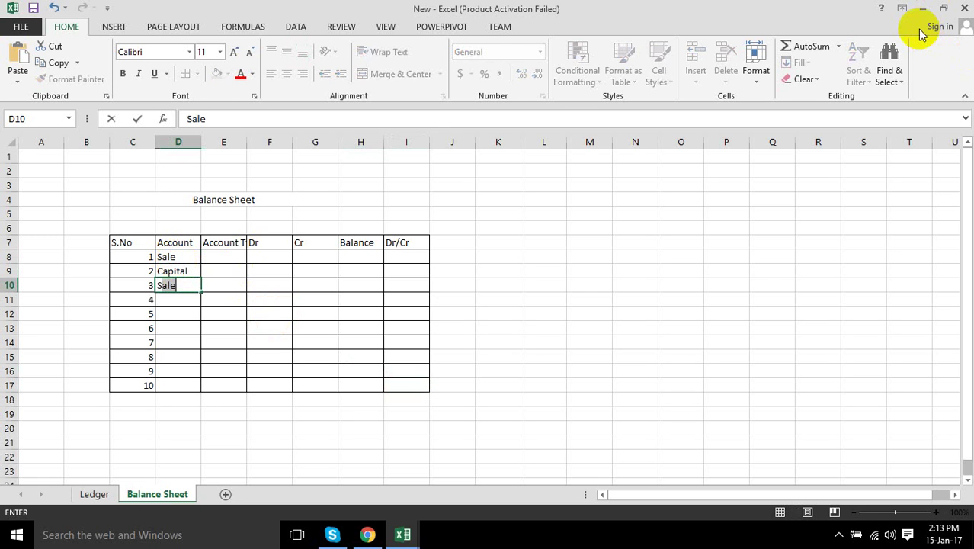
{"action": "type", "text": "lary"}
{"action": "key", "text": "Return"}
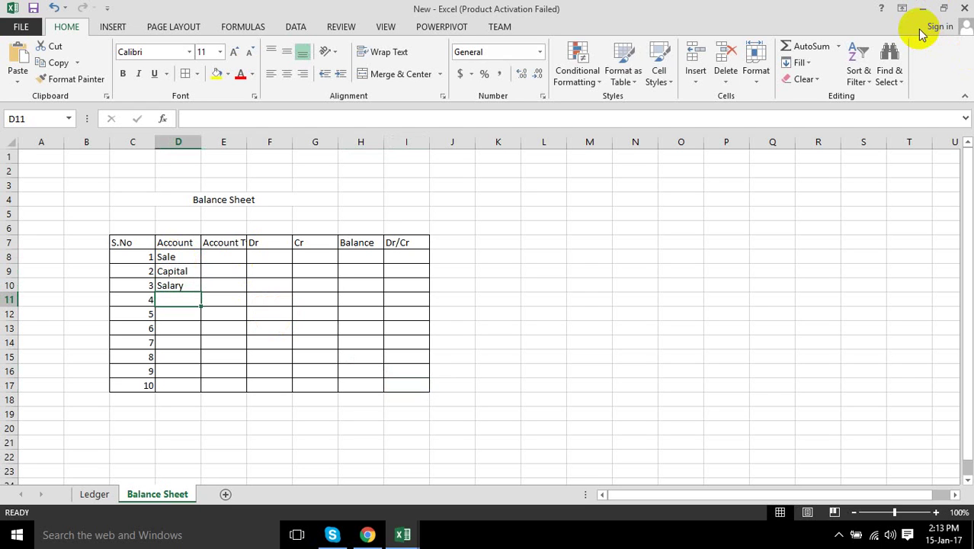
{"action": "type", "text": "Rent"}
{"action": "key", "text": "Return"}
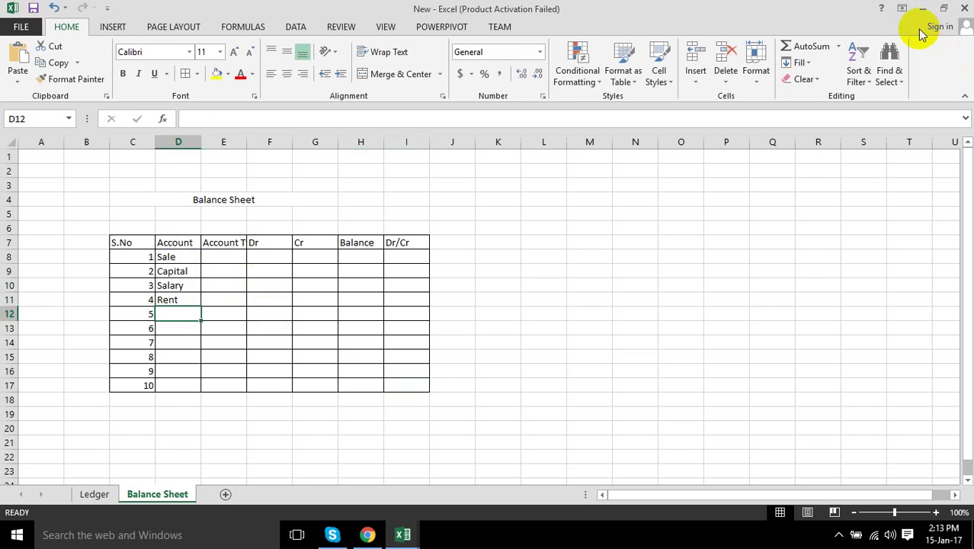
{"action": "type", "text": "Ut"}
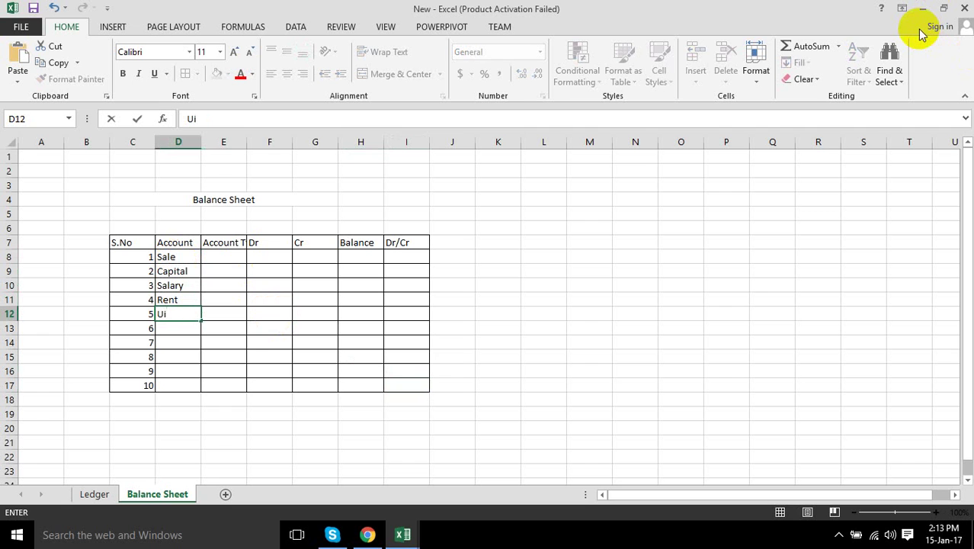
{"action": "type", "text": "ility"}
{"action": "key", "text": "Return"}
- Continue with Purchase, Repairing, Stationary and Land/Building in D13:D16
{"action": "key", "text": "Left"}
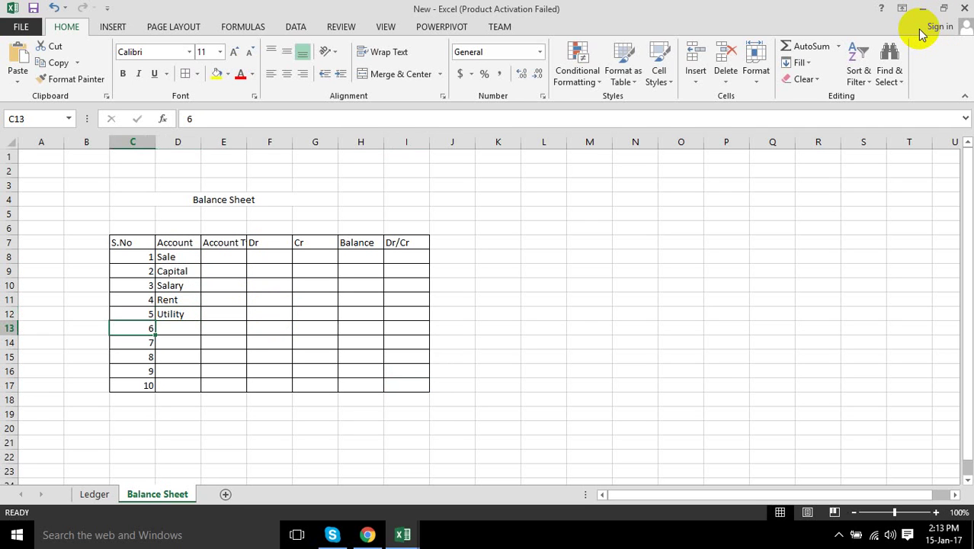
{"action": "key", "text": "Right"}
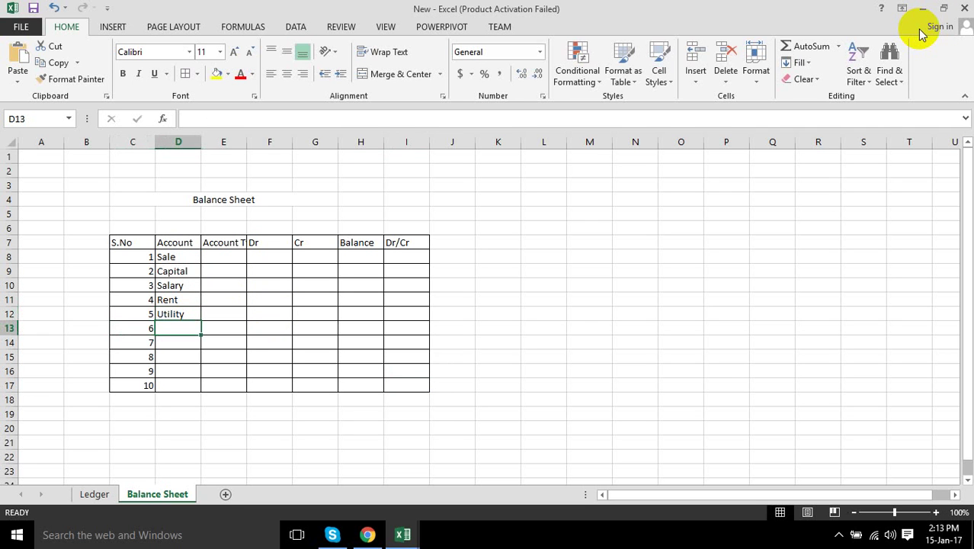
{"action": "type", "text": "Purchas"}
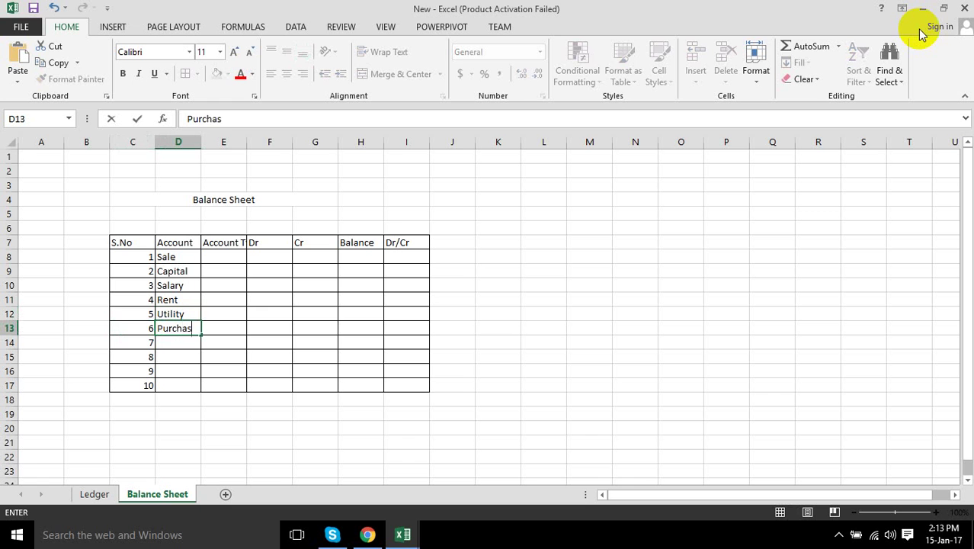
{"action": "type", "text": "e"}
{"action": "key", "text": "Return"}
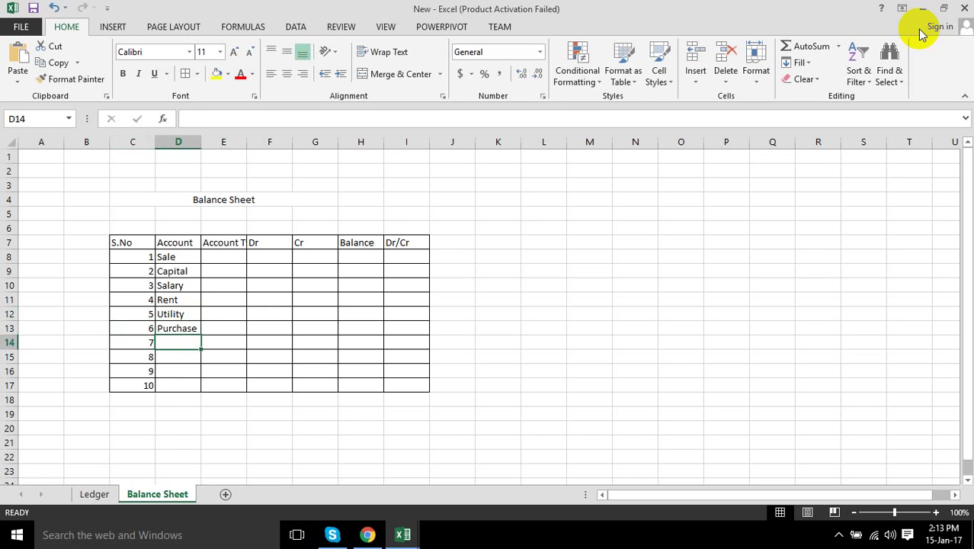
{"action": "type", "text": "Repair"}
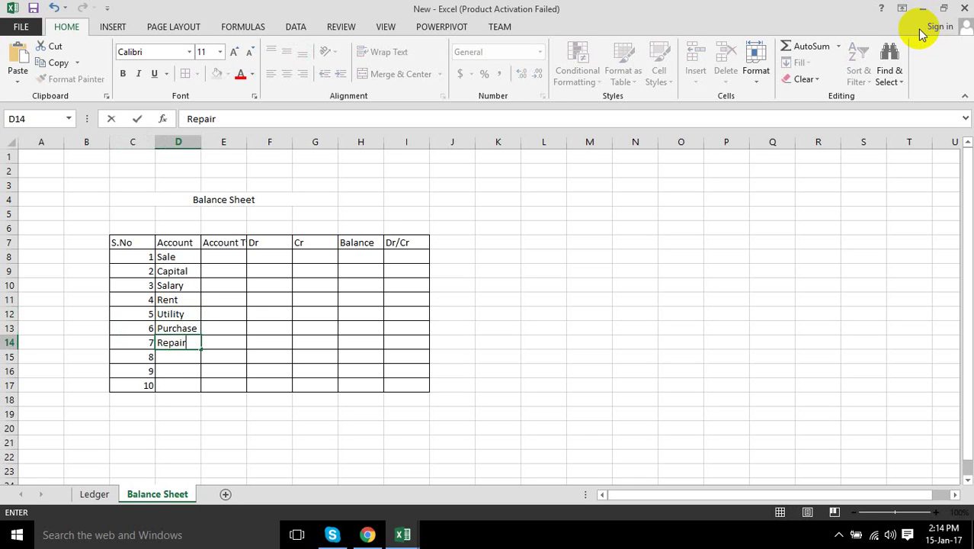
{"action": "type", "text": "ing"}
{"action": "key", "text": "Return"}
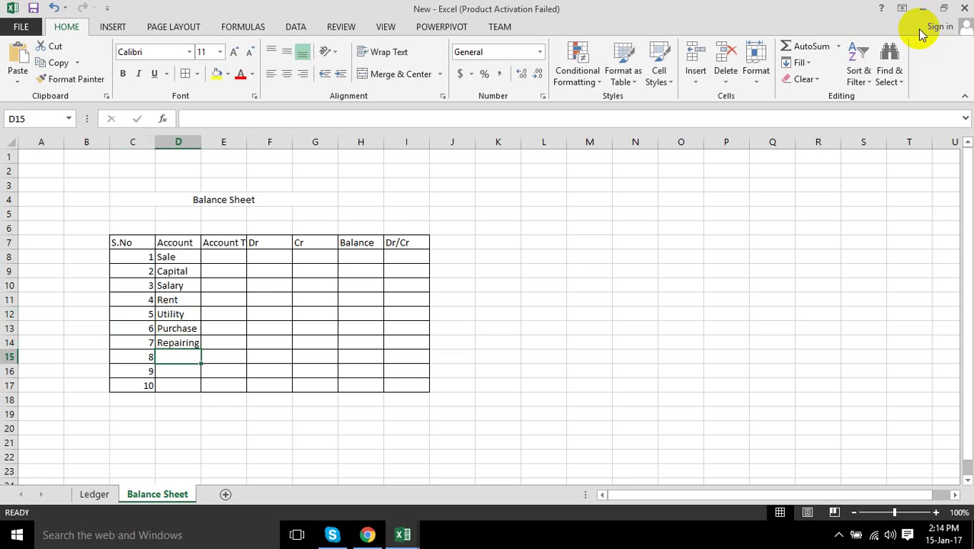
{"action": "type", "text": "Stati"}
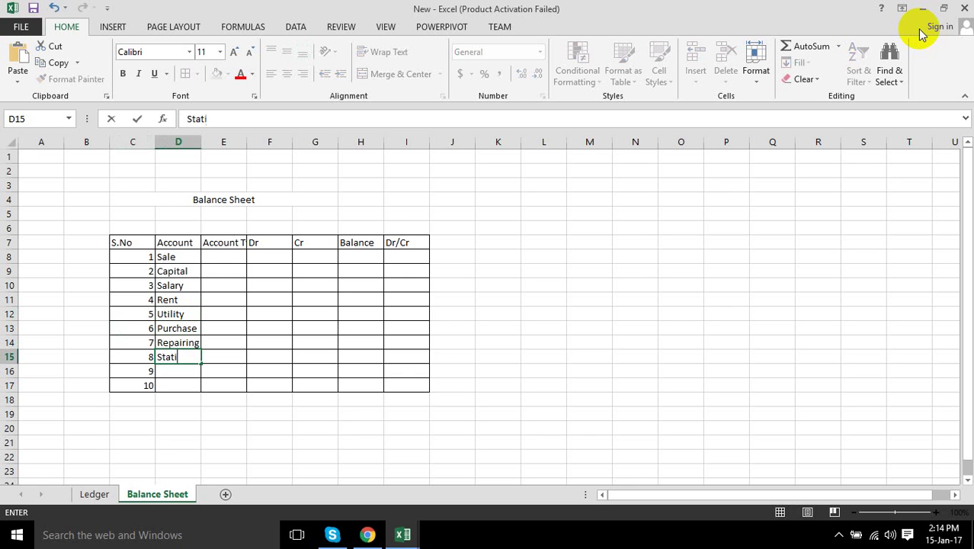
{"action": "type", "text": "onary"}
{"action": "key", "text": "Return"}
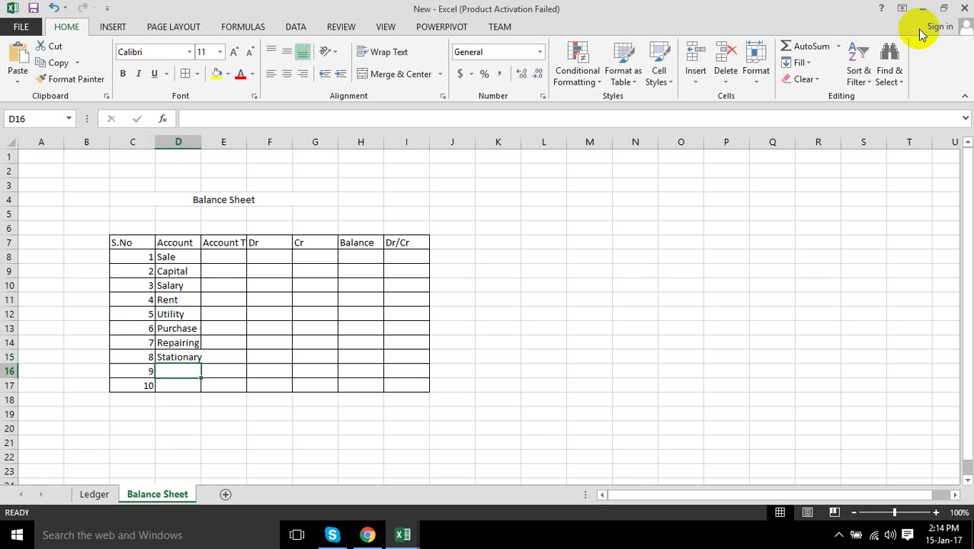
{"action": "type", "text": "Land"}
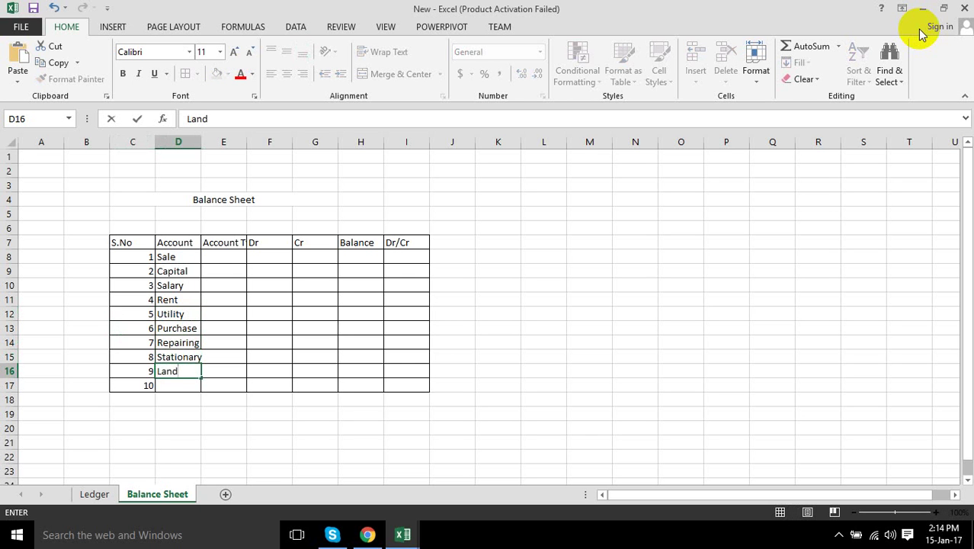
{"action": "type", "text": "/Building"}
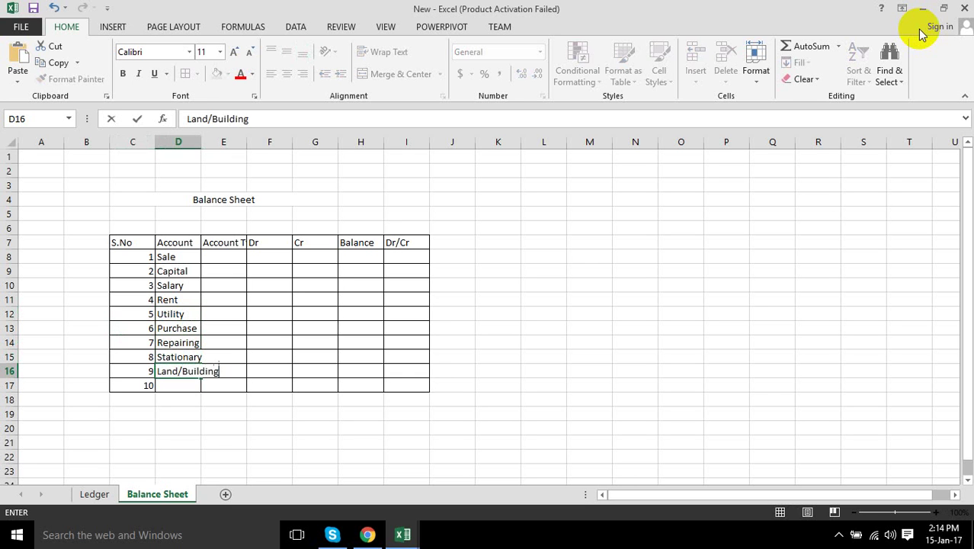
{"action": "key", "text": "Return"}
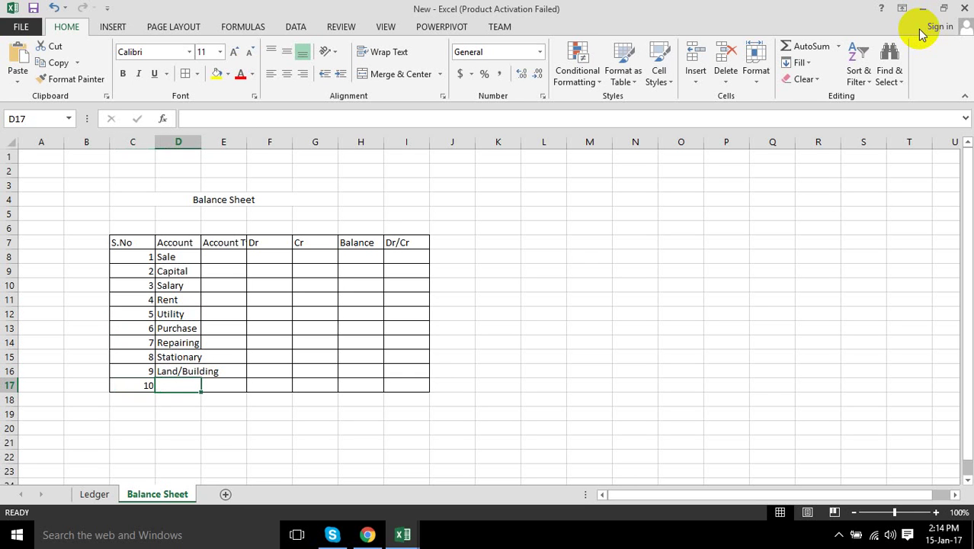
- Add Cash in D17, autofit the Account column, and type Revenue, Capital, Expense in E8:E10
{"action": "type", "text": "Cash"}
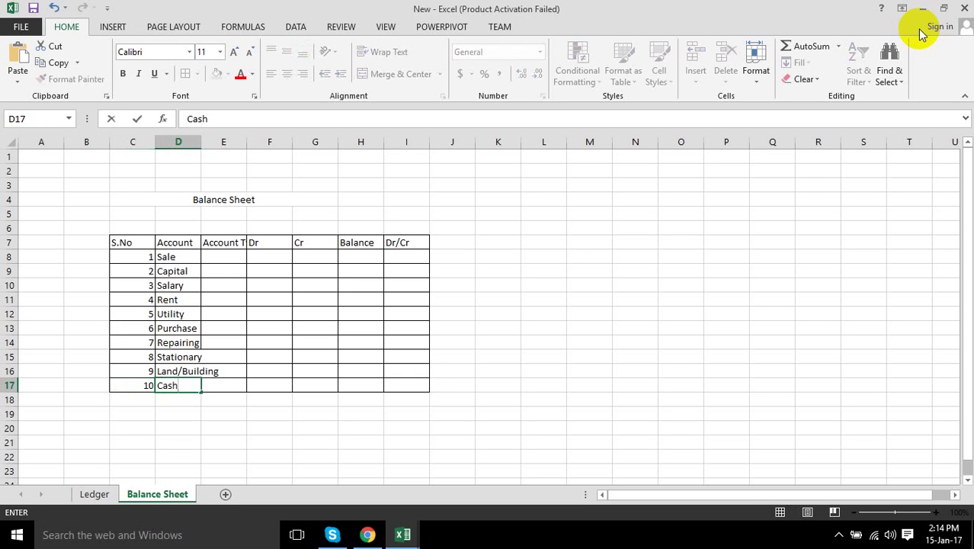
{"action": "key", "text": "Up"}
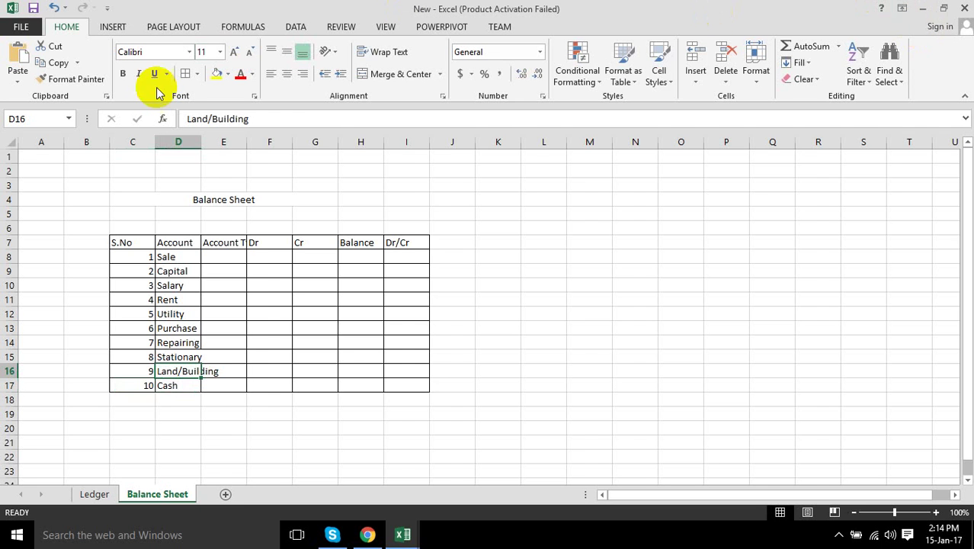
{"action": "double_click", "coordinate": [200, 140]}
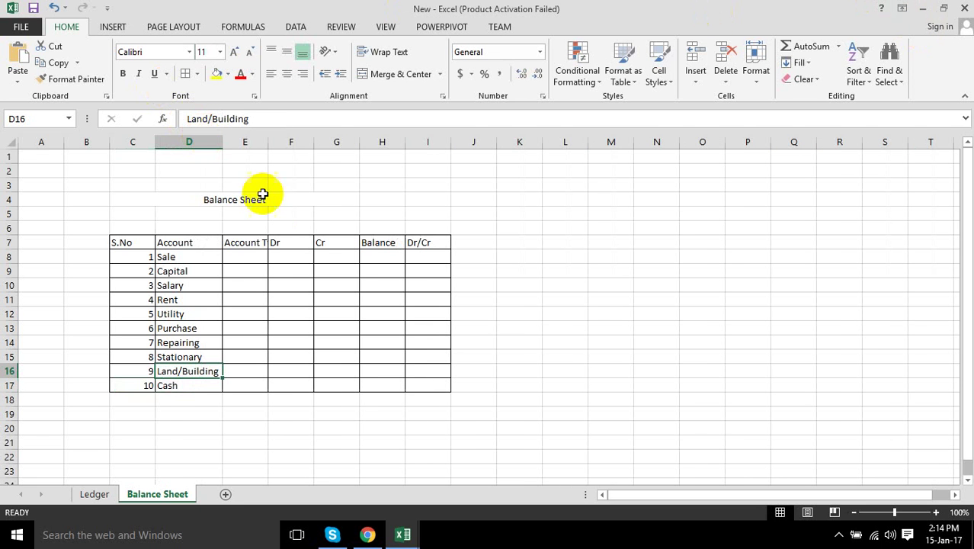
{"action": "left_click", "coordinate": [247, 255]}
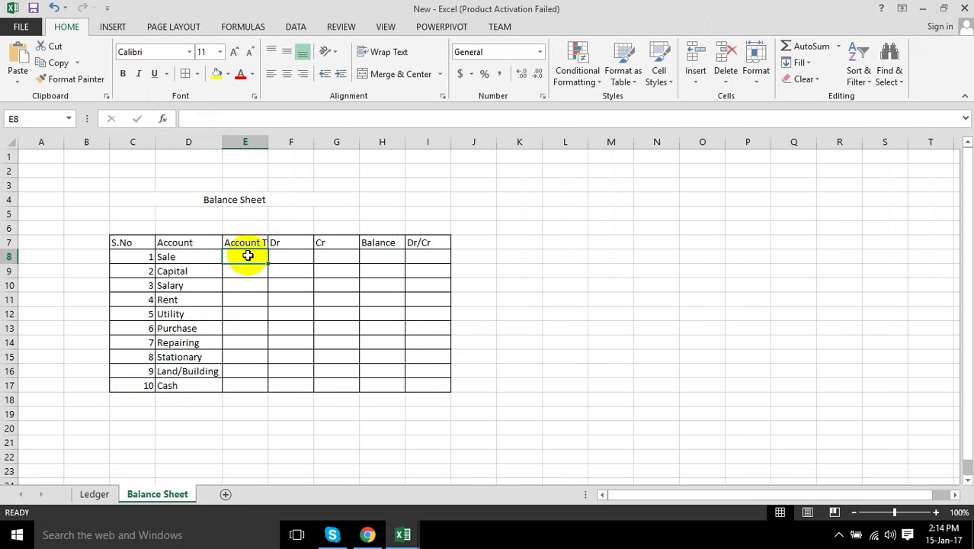
{"action": "type", "text": "Reven"}
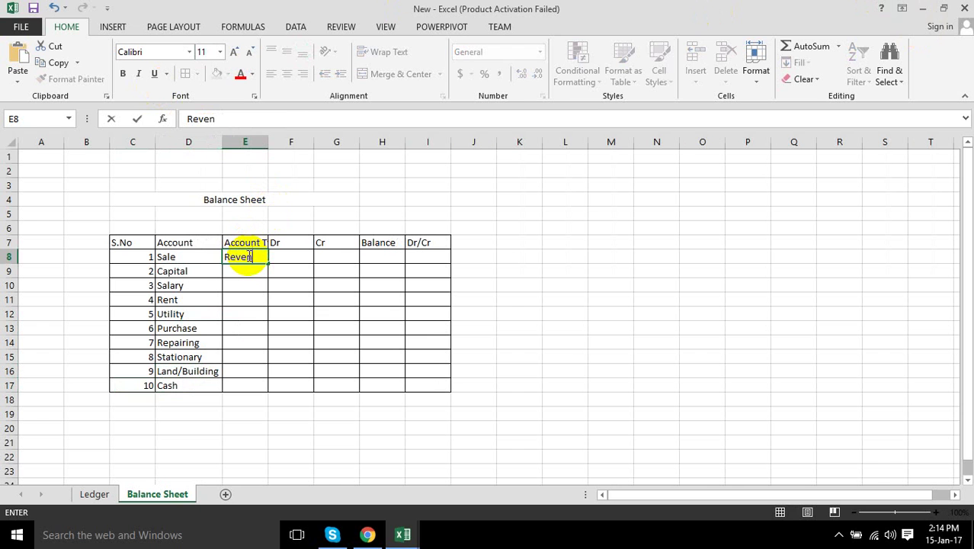
{"action": "type", "text": "ue"}
{"action": "key", "text": "Return"}
{"action": "type", "text": "Cap"}
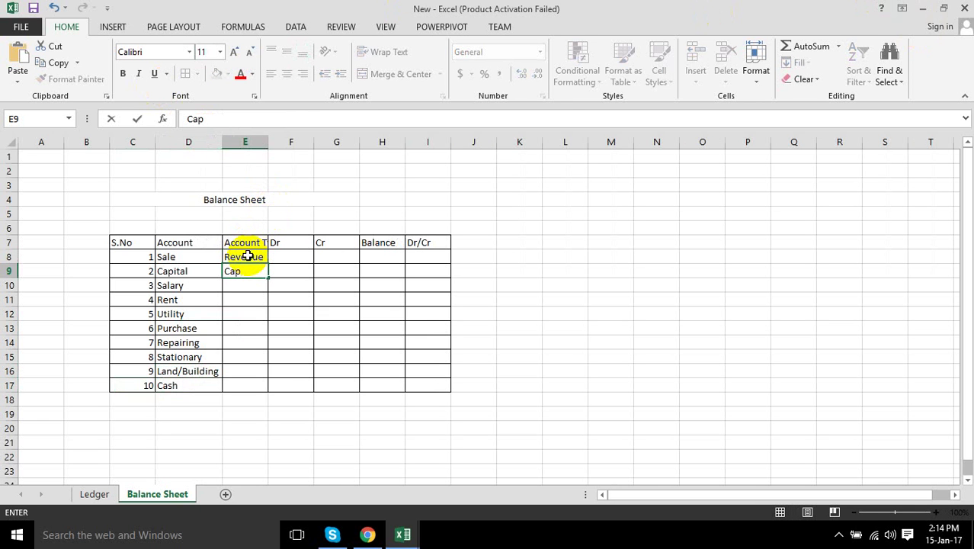
{"action": "type", "text": "ital"}
{"action": "key", "text": "Return"}
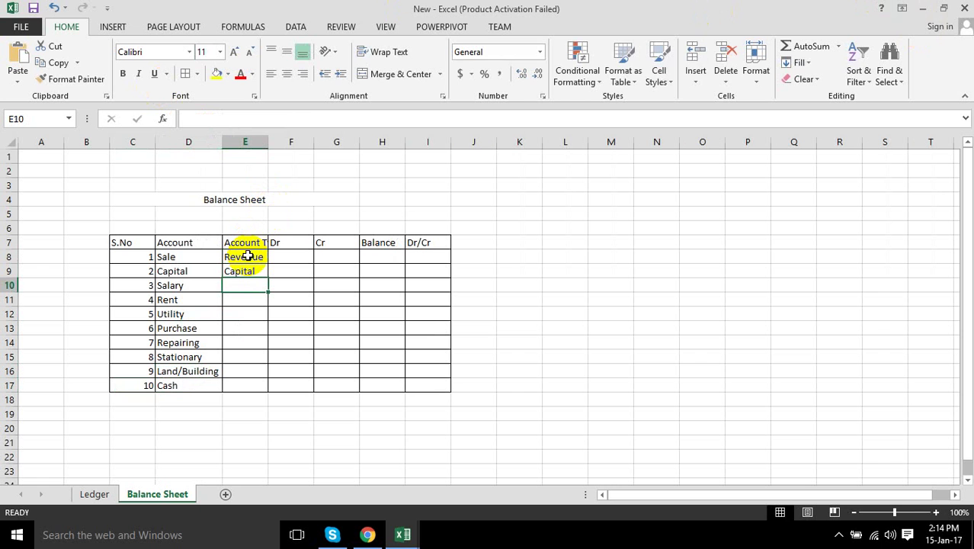
{"action": "type", "text": "Expense"}
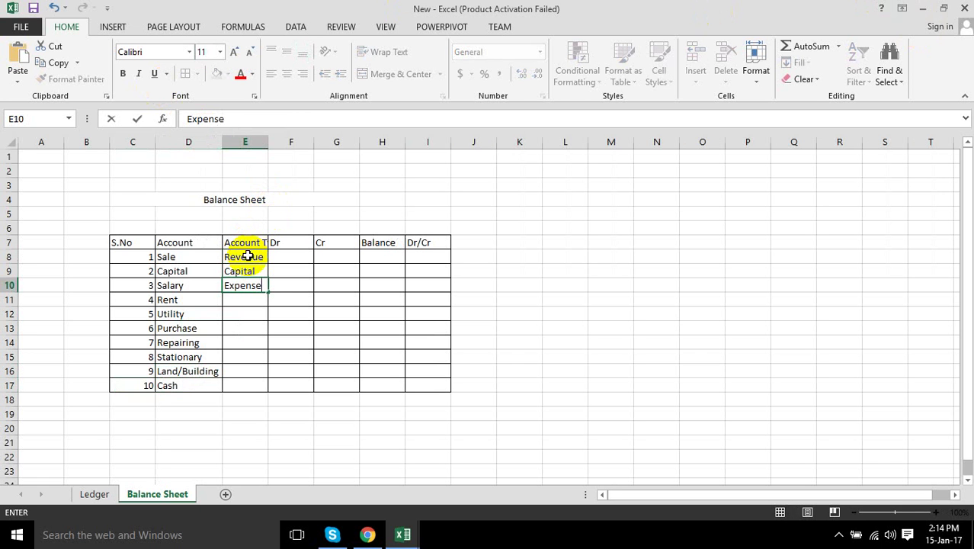
{"action": "key", "text": "Return"}
- Copy Expense down as the type for Rent through Stationary in E11:E15
{"action": "key", "text": "Up"}
{"action": "key", "text": "ctrl+c"}
{"action": "key", "text": "Down"}
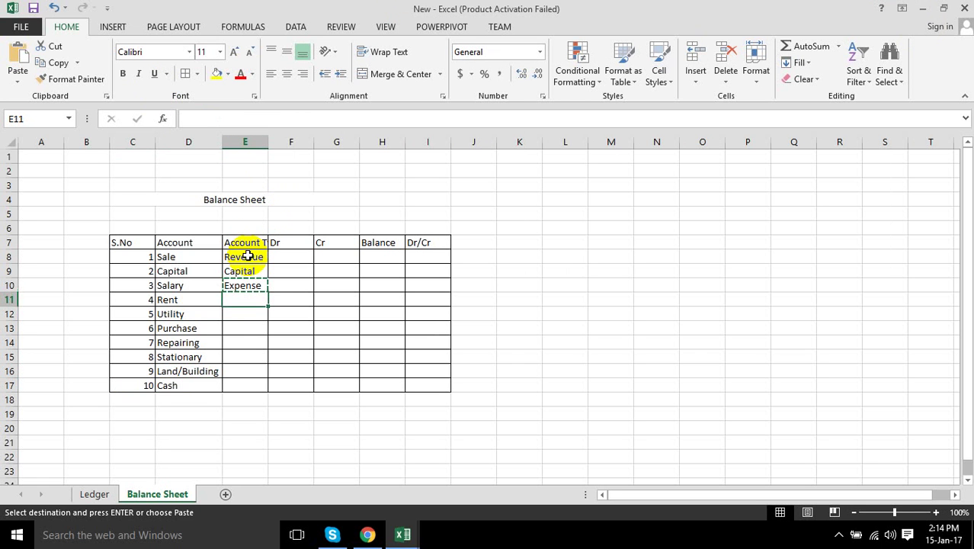
{"action": "key", "text": "ctrl+v"}
{"action": "key", "text": "Down"}
{"action": "key", "text": "ctrl+v"}
{"action": "key", "text": "Down"}
{"action": "key", "text": "ctrl+v"}
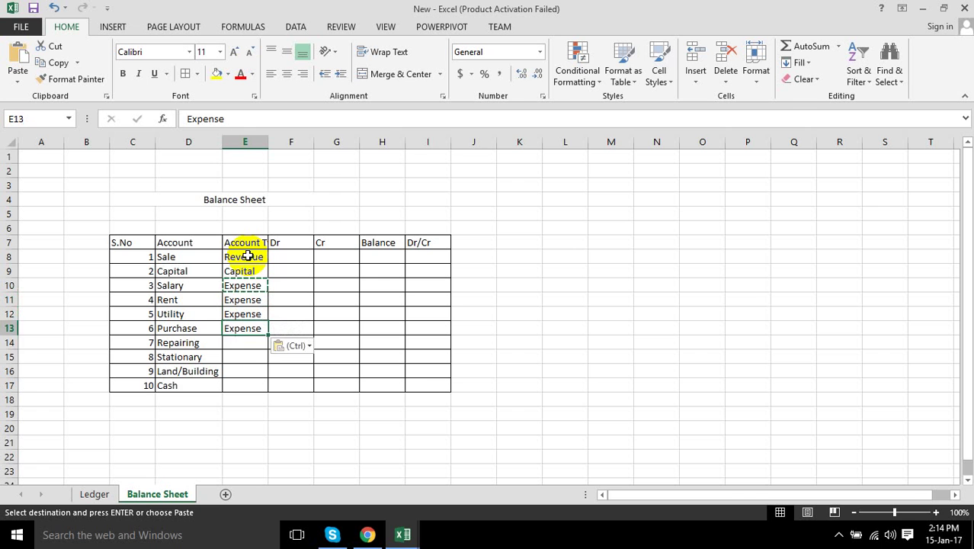
{"action": "key", "text": "Down"}
{"action": "key", "text": "ctrl+v"}
{"action": "key", "text": "Down"}
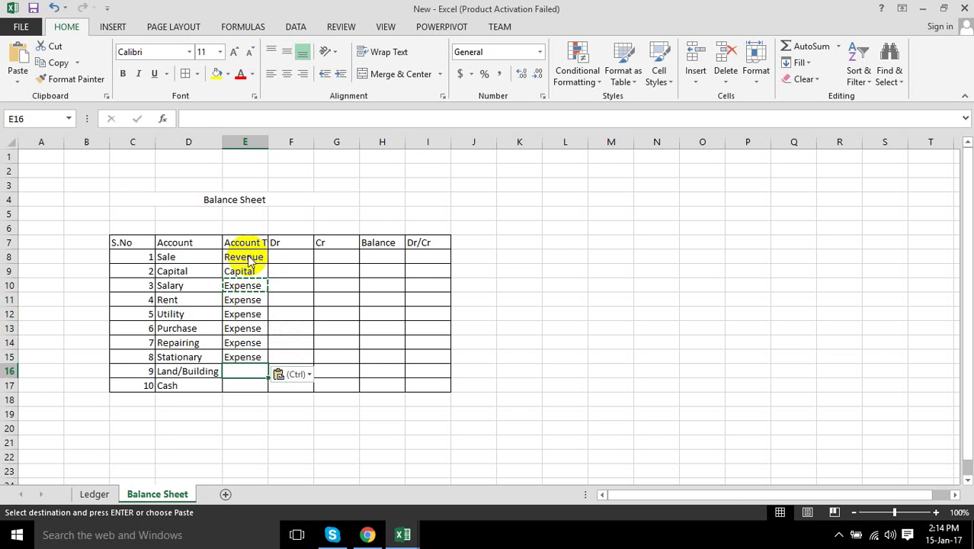
{"action": "key", "text": "ctrl"}
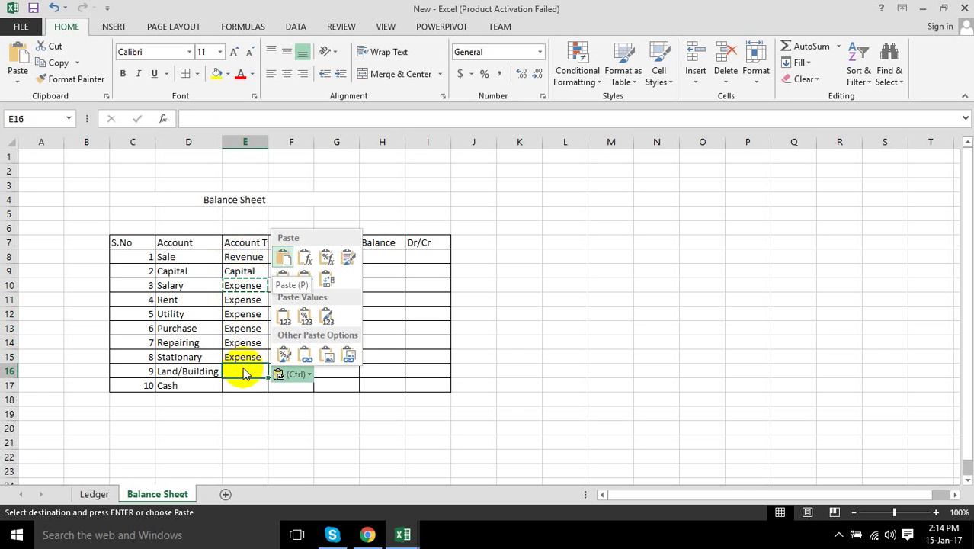
{"action": "left_click", "coordinate": [244, 370]}
- Enter Assets as the type for Land/Building and Cash in E16:E17
{"action": "type", "text": "Assets"}
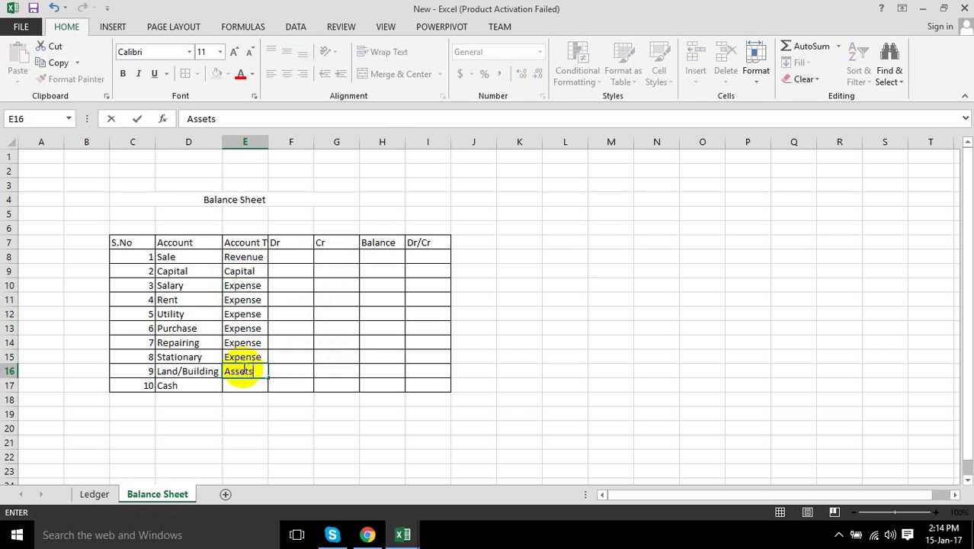
{"action": "key", "text": "Return"}
{"action": "type", "text": "Assets"}
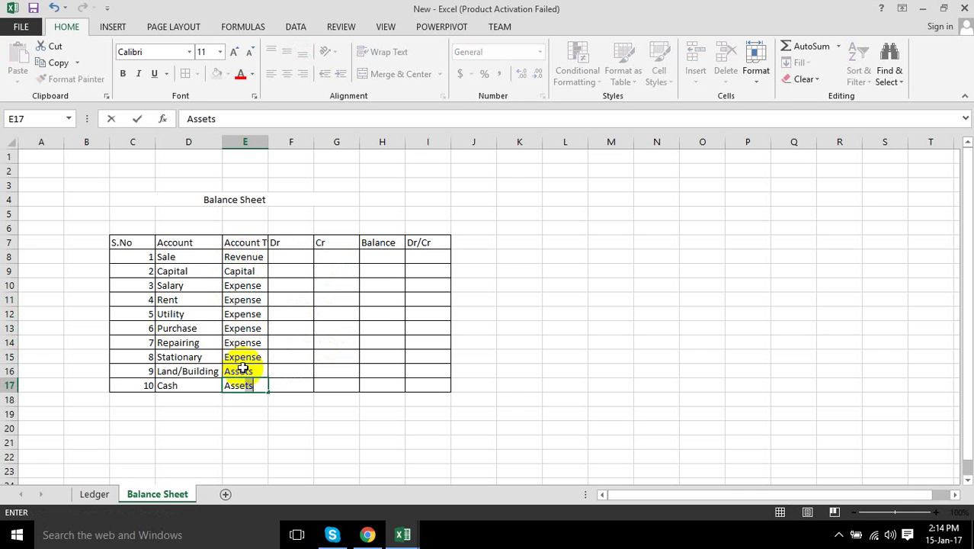
{"action": "key", "text": "Up"}
{"action": "key", "text": "Up"}
{"action": "key", "text": "Up"}
{"action": "key", "text": "Up"}
{"action": "key", "text": "Up"}
{"action": "key", "text": "Up"}
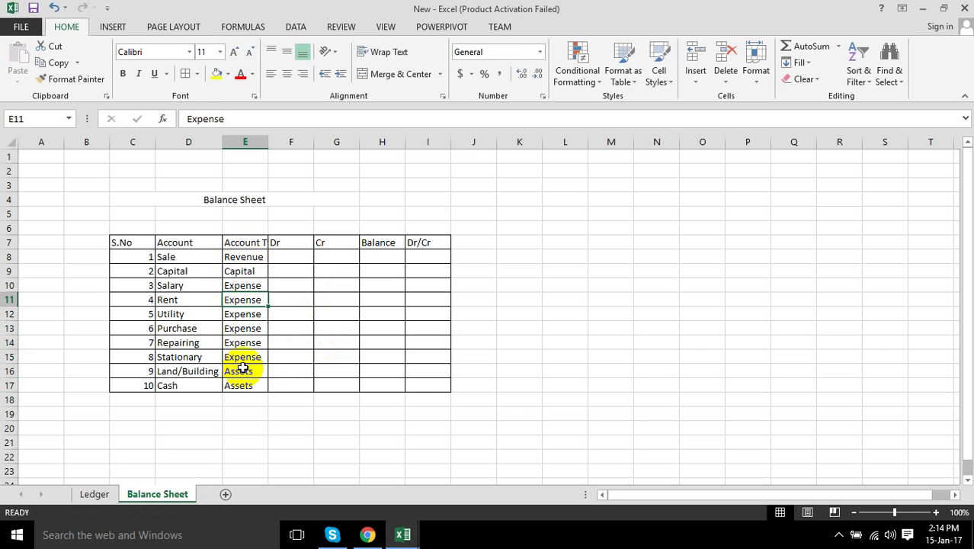
- Review the first entry row's cells, ending on D8 of the Ledger sheet
{"action": "left_click", "coordinate": [253, 258]}
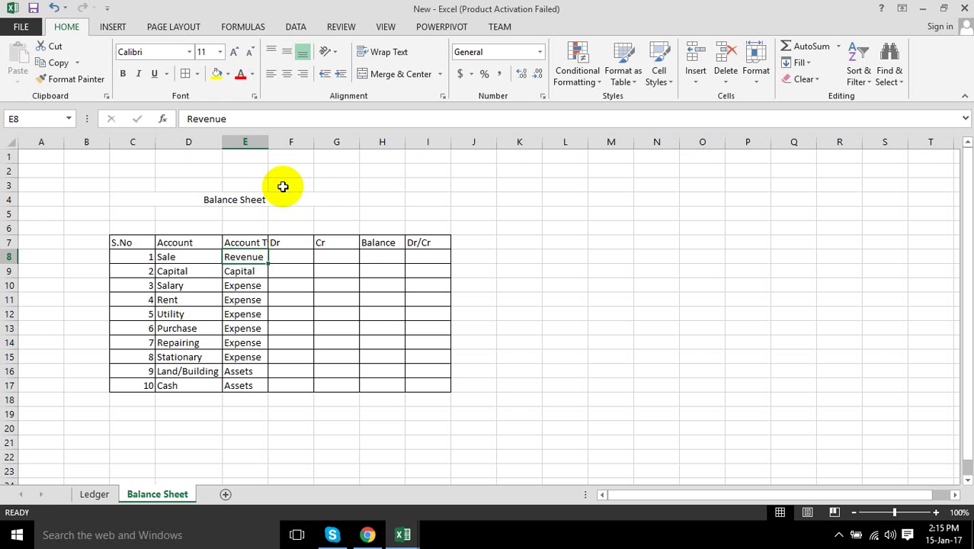
{"action": "left_click", "coordinate": [295, 256]}
{"action": "left_click", "coordinate": [192, 256]}
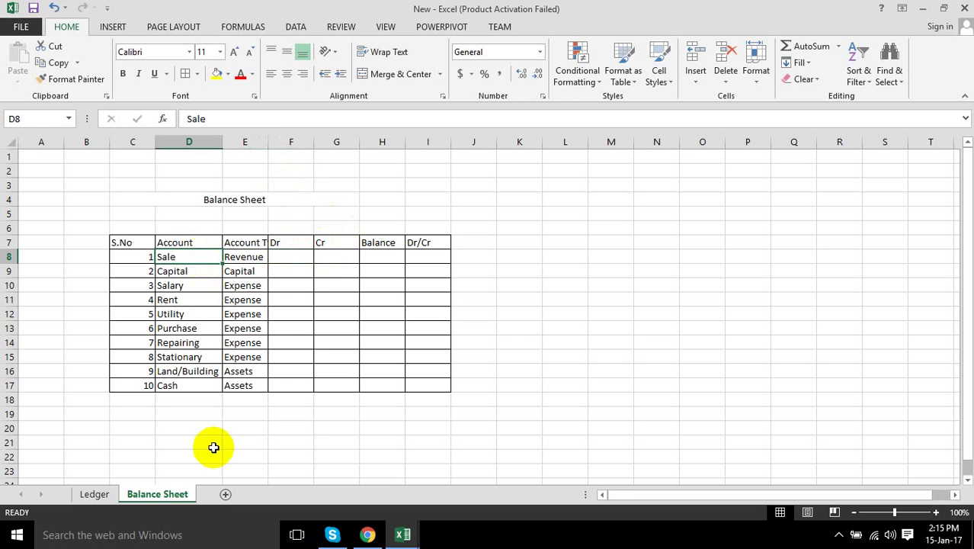
{"action": "left_click", "coordinate": [95, 495]}
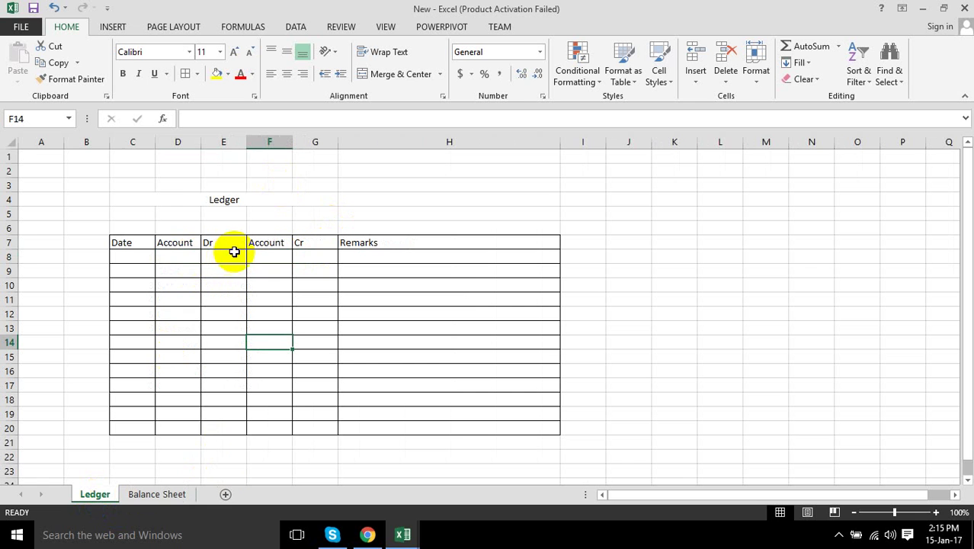
{"action": "left_click", "coordinate": [142, 254]}
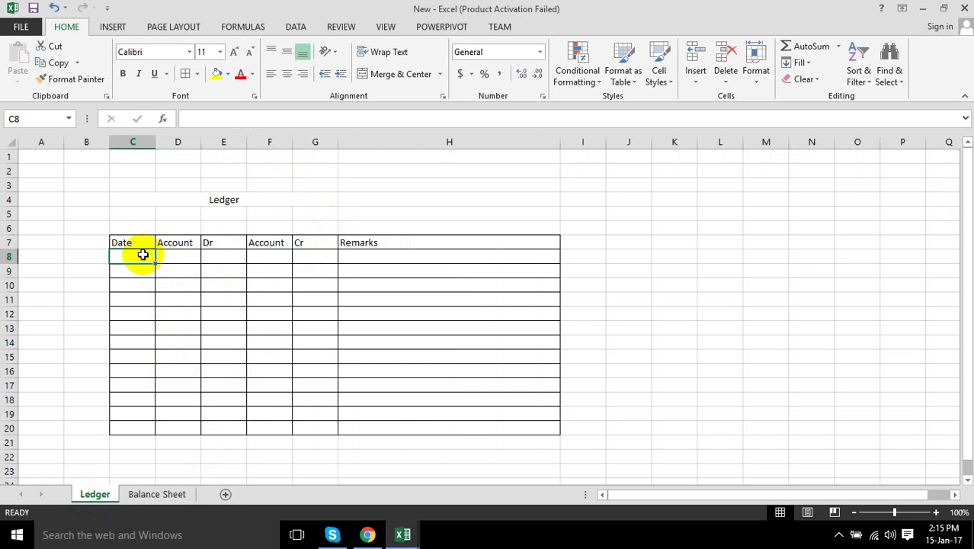
{"action": "left_click", "coordinate": [183, 254]}
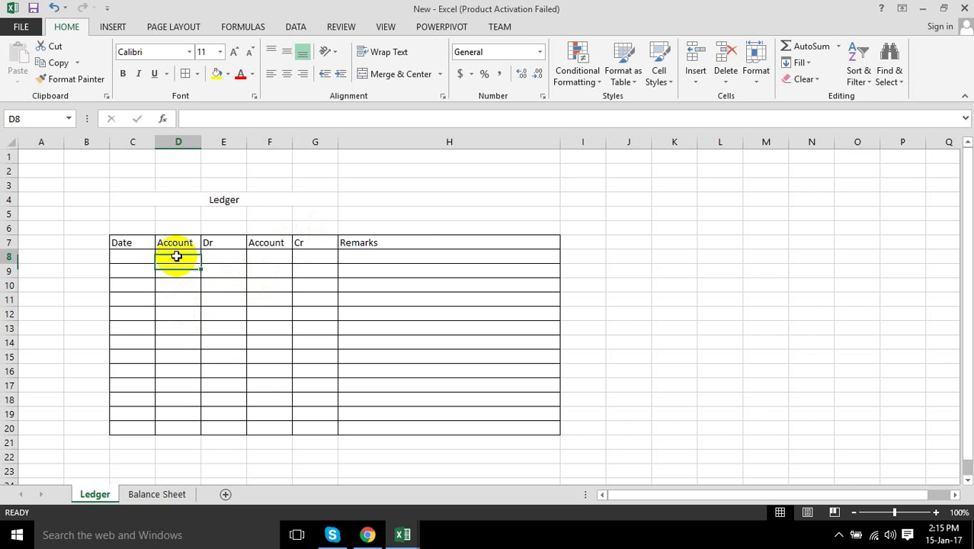
- Check the account names in D8:D17 on the Balance Sheet, then return to the Ledger
{"action": "left_click", "coordinate": [177, 495]}
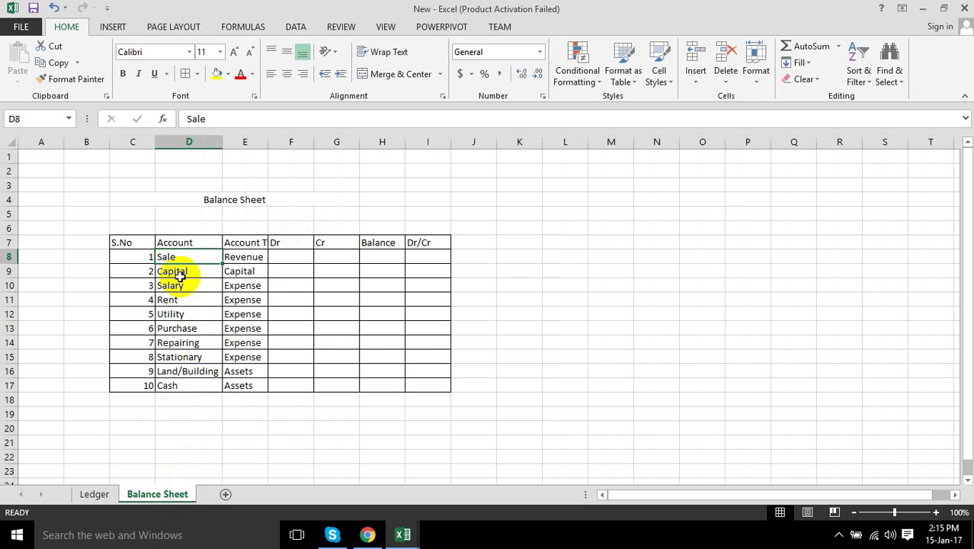
{"action": "left_click_drag", "start_coordinate": [177, 259], "coordinate": [190, 379]}
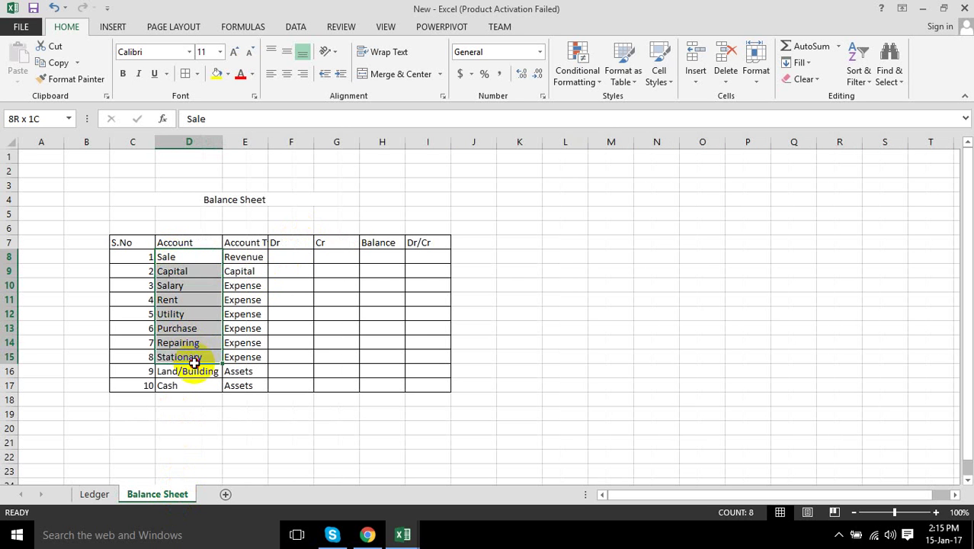
{"action": "left_click", "coordinate": [95, 494]}
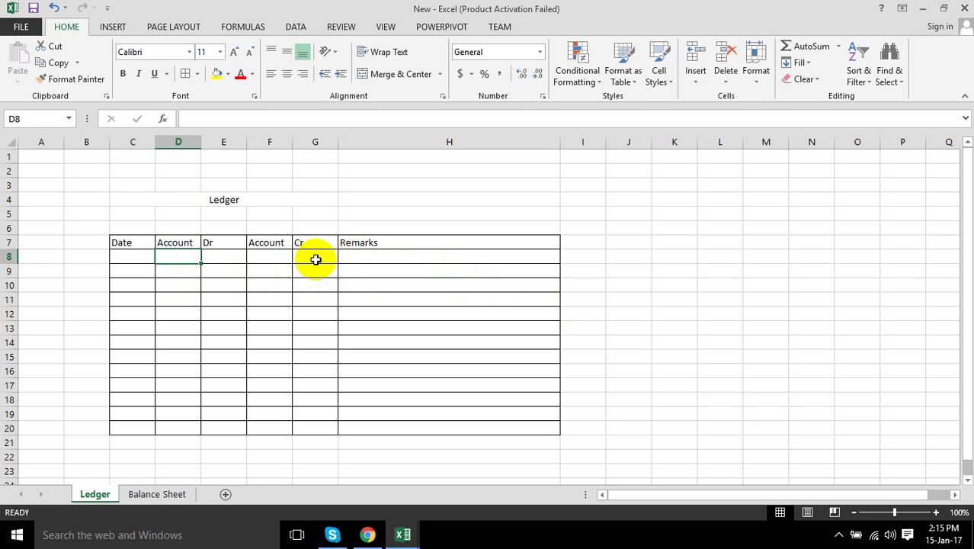
- Build ='Balance Sheet'!D8:D17 from F8, copy it, and cancel the unfinished formula
{"action": "left_click", "coordinate": [267, 258]}
{"action": "type", "text": "="}
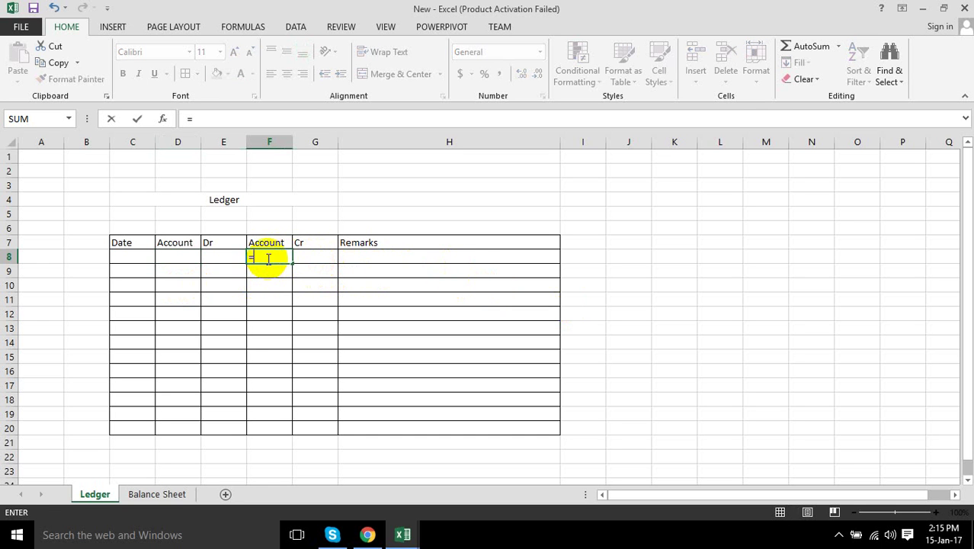
{"action": "left_click", "coordinate": [169, 495]}
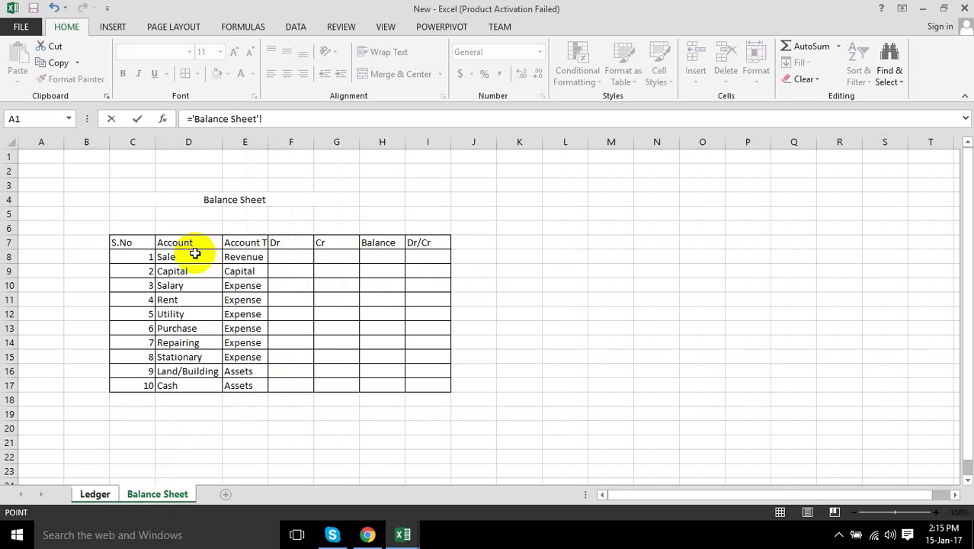
{"action": "left_click_drag", "start_coordinate": [195, 253], "coordinate": [197, 384]}
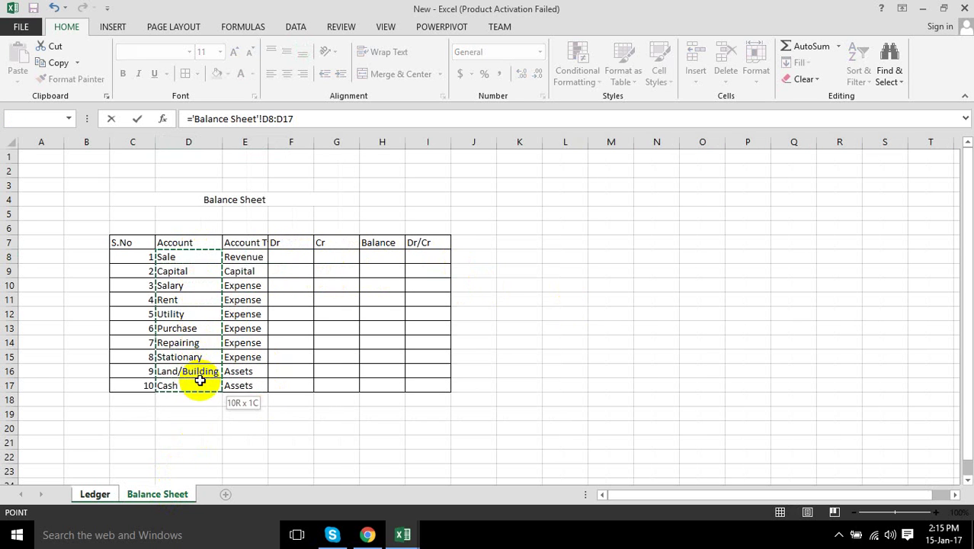
{"action": "left_click", "coordinate": [310, 119]}
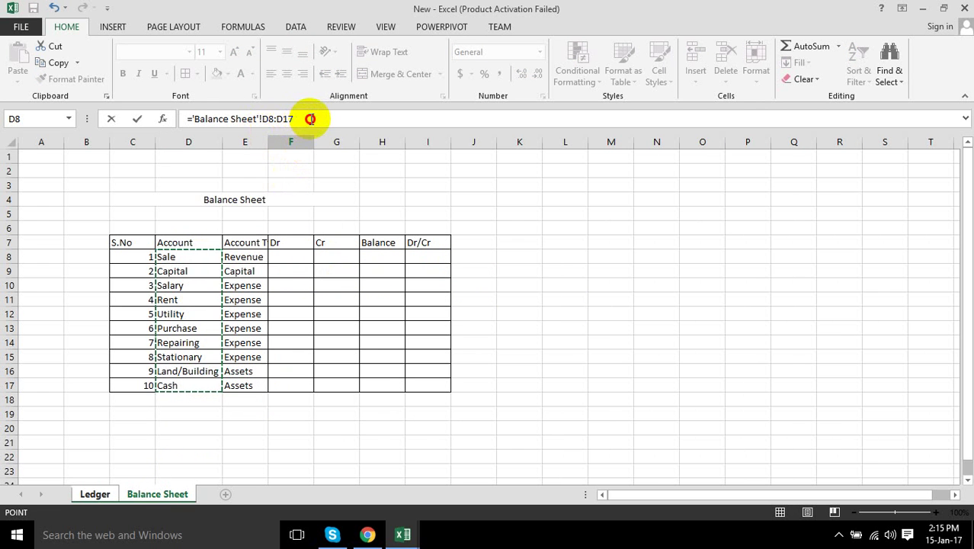
{"action": "left_click_drag", "start_coordinate": [310, 119], "coordinate": [184, 119]}
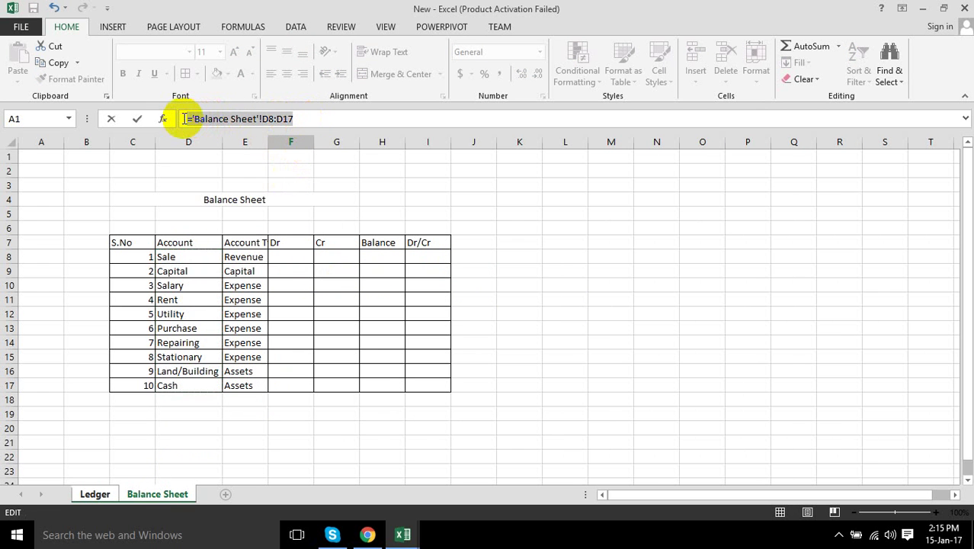
{"action": "key", "text": "ctrl+c"}
{"action": "left_click", "coordinate": [184, 119]}
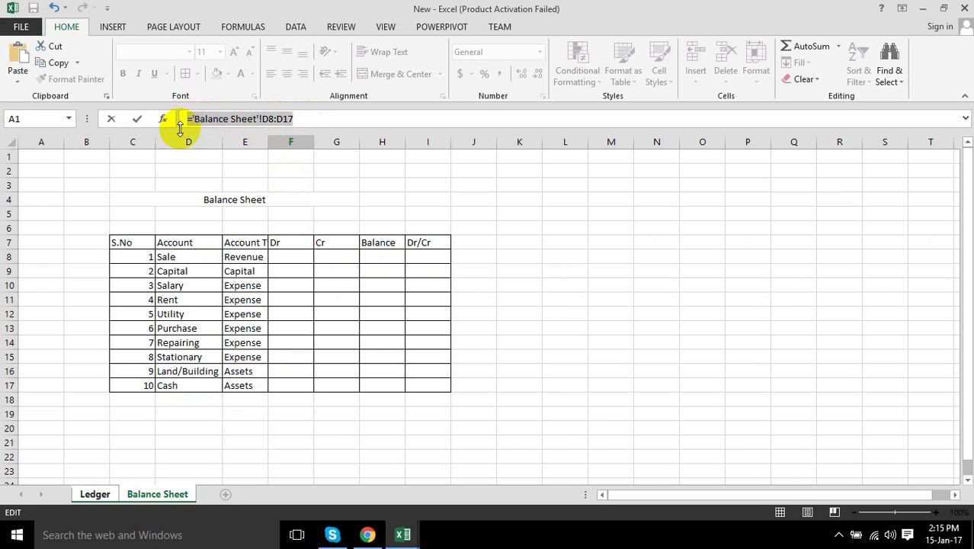
{"action": "left_click", "coordinate": [102, 496]}
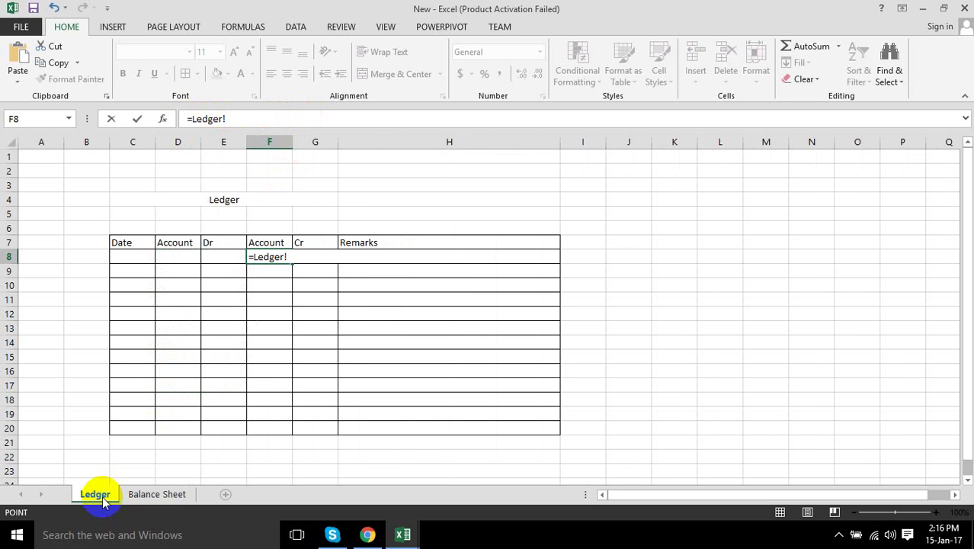
{"action": "key", "text": "Escape"}
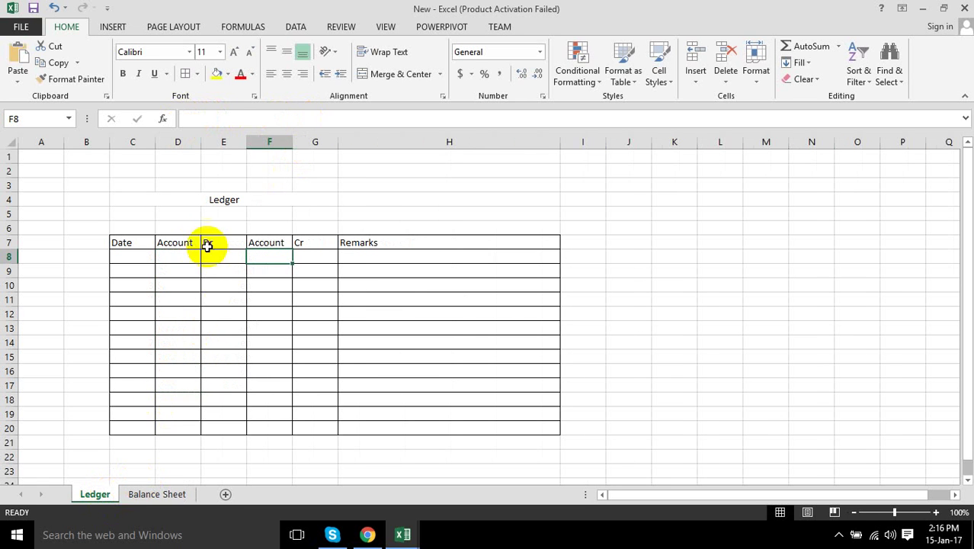
- Give D8:D20 List validation sourced from ='Balance Sheet'!D8:D17 and check D8's dropdown
{"action": "left_click_drag", "start_coordinate": [186, 256], "coordinate": [186, 427]}
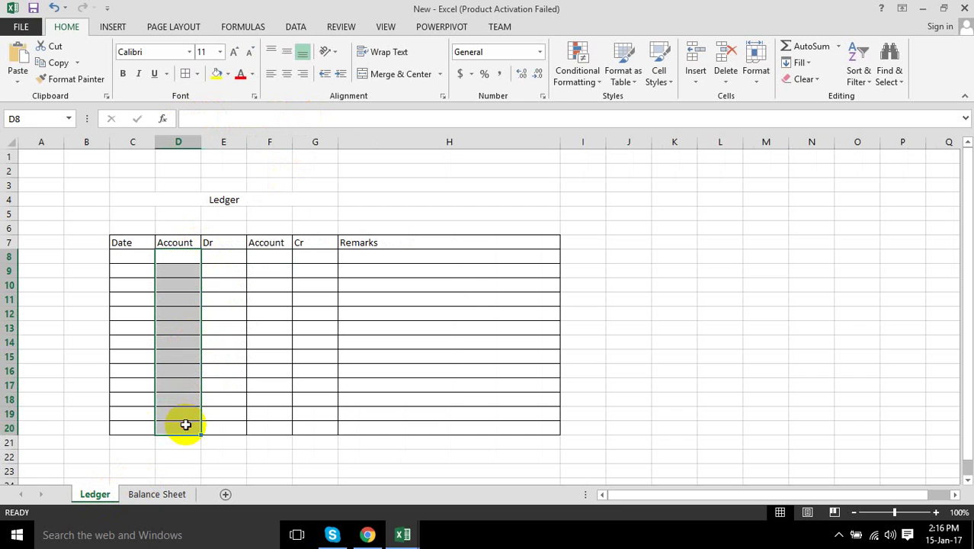
{"action": "left_click", "coordinate": [298, 31]}
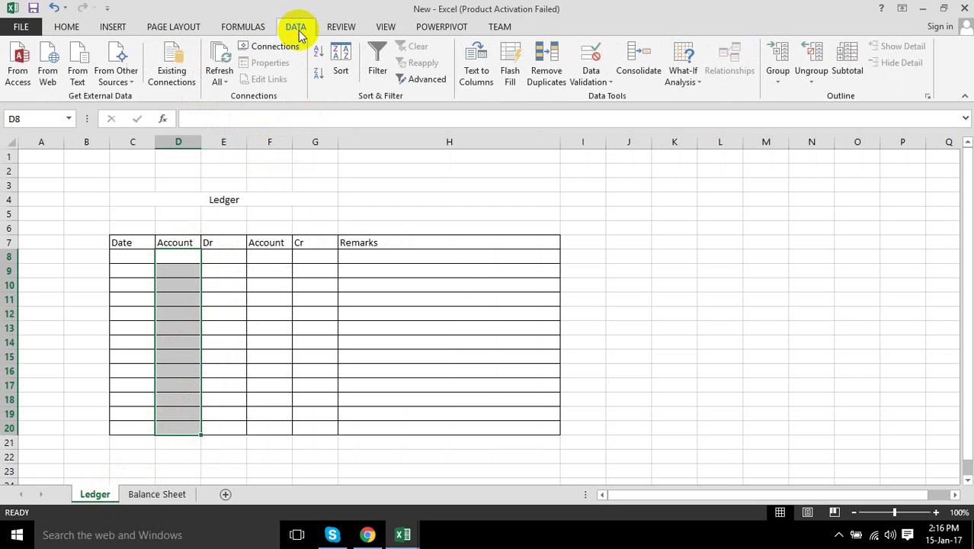
{"action": "left_click", "coordinate": [591, 55]}
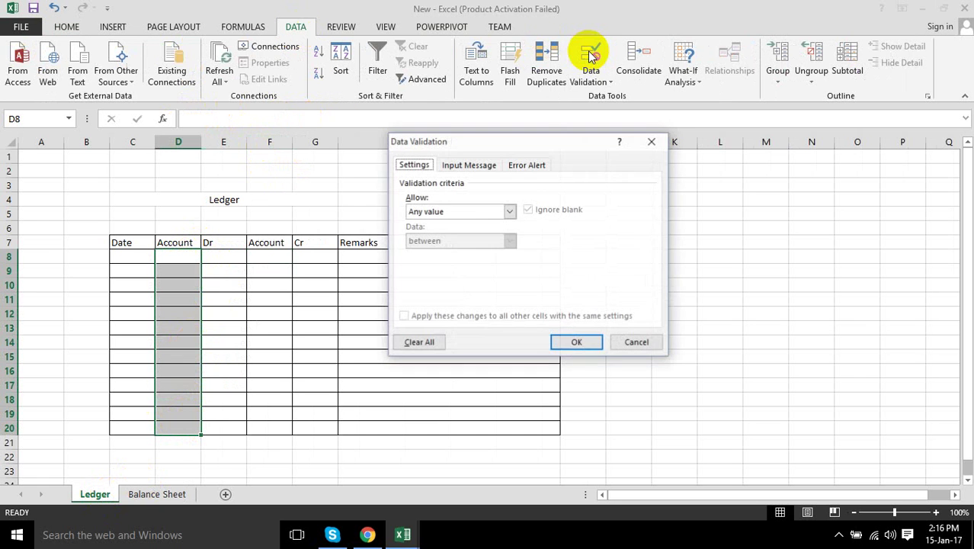
{"action": "left_click", "coordinate": [485, 212]}
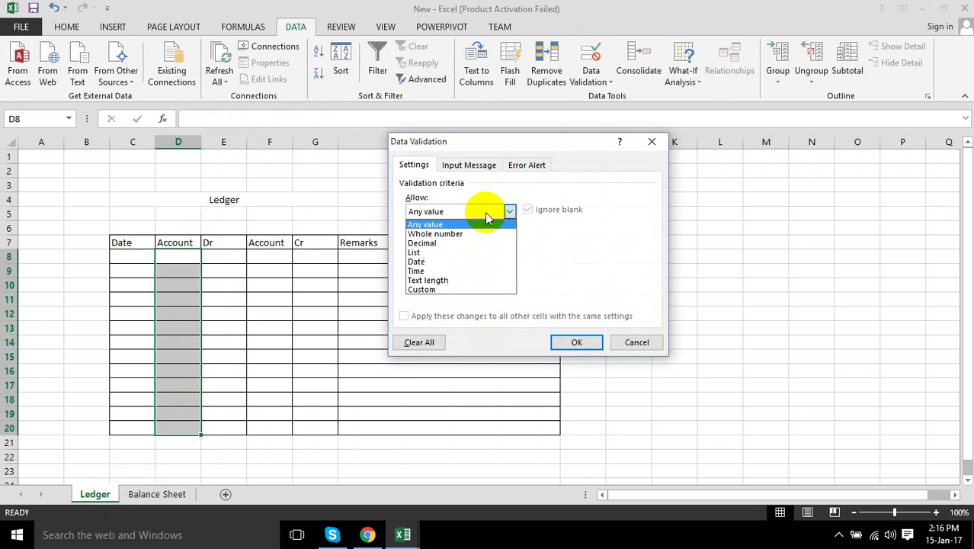
{"action": "left_click", "coordinate": [452, 252]}
{"action": "left_click", "coordinate": [452, 270]}
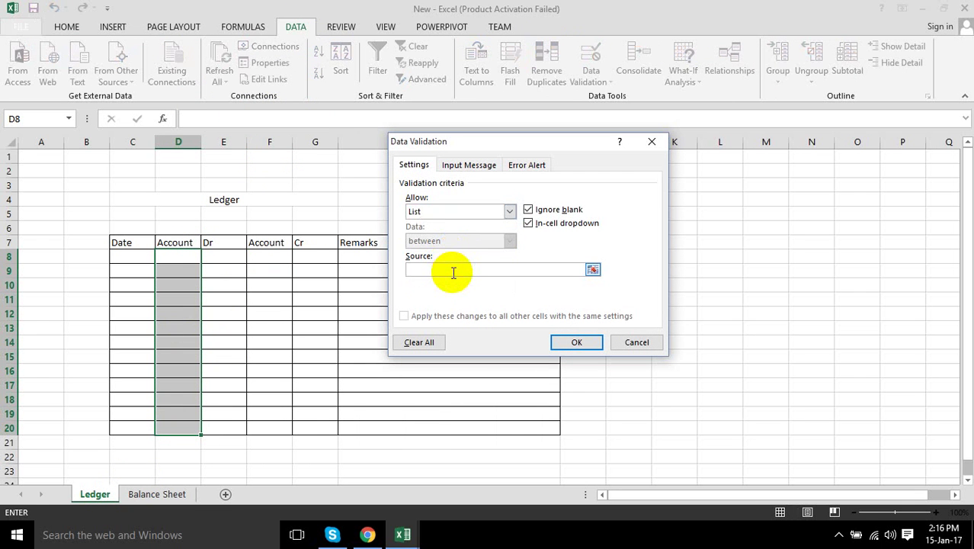
{"action": "key", "text": "ctrl+v"}
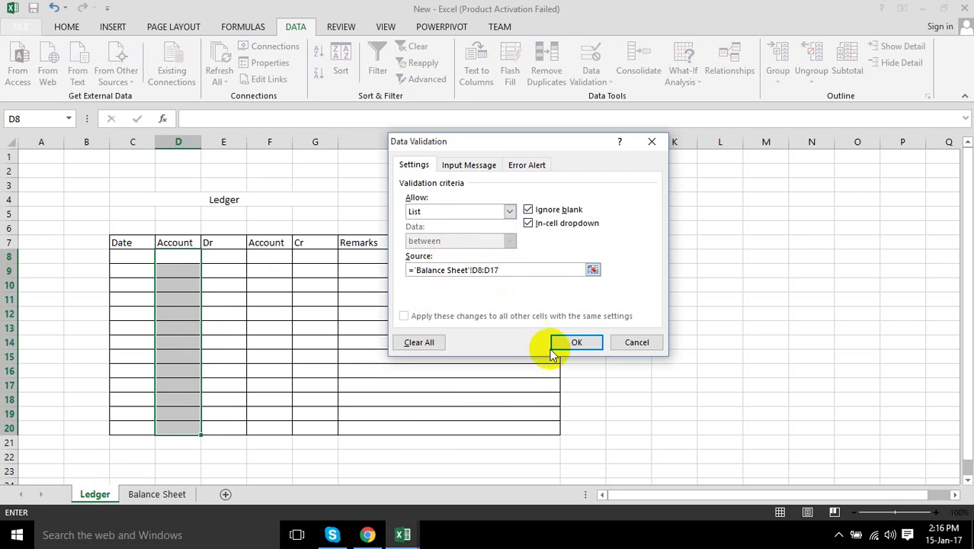
{"action": "left_click", "coordinate": [562, 342]}
{"action": "left_click", "coordinate": [366, 336]}
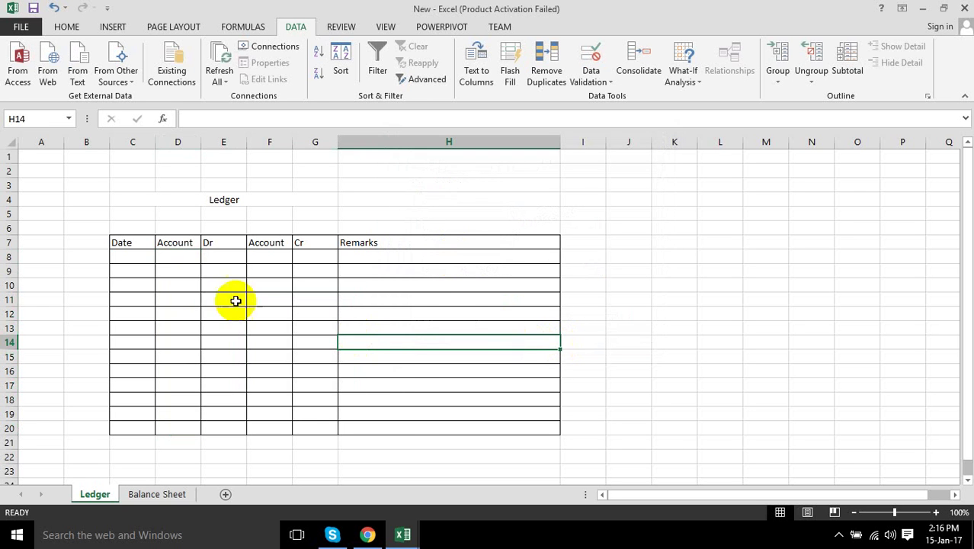
{"action": "left_click", "coordinate": [186, 259]}
{"action": "left_click", "coordinate": [207, 259]}
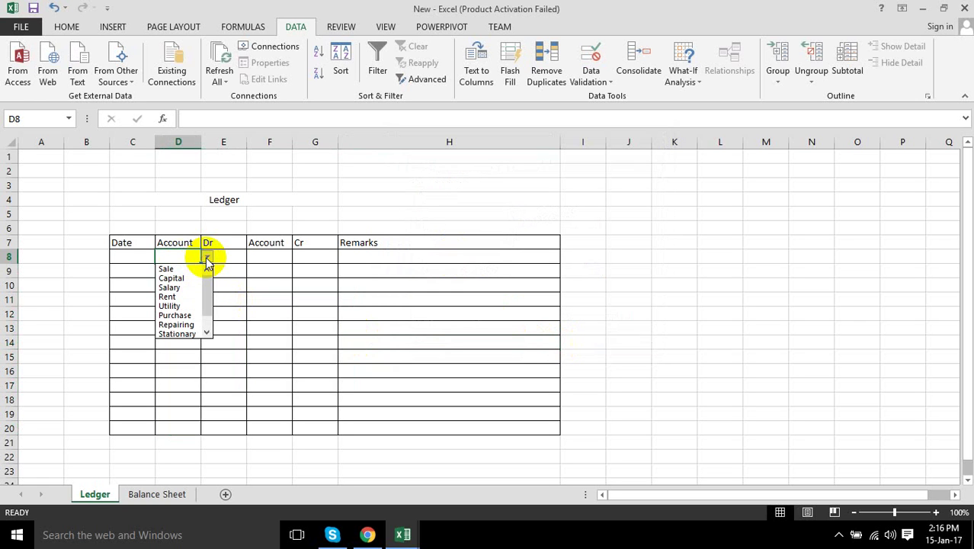
{"action": "left_click", "coordinate": [207, 261]}
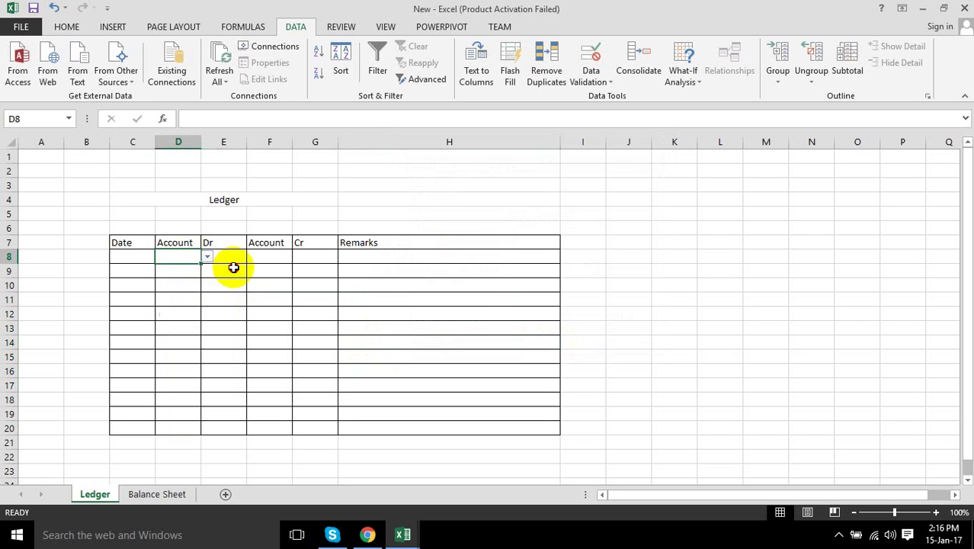
{"action": "left_click", "coordinate": [195, 274]}
{"action": "left_click", "coordinate": [194, 284]}
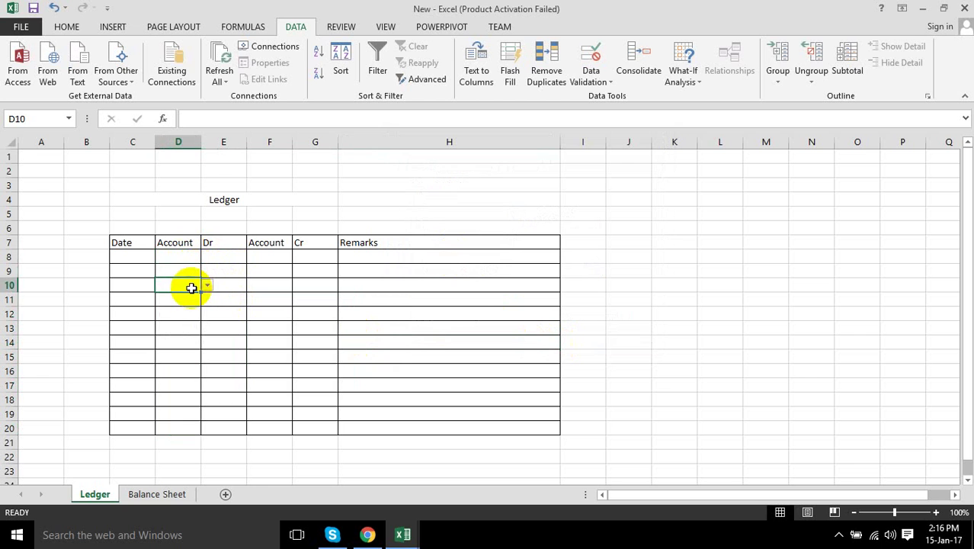
{"action": "left_click", "coordinate": [194, 299]}
{"action": "left_click", "coordinate": [194, 316]}
{"action": "left_click", "coordinate": [193, 331]}
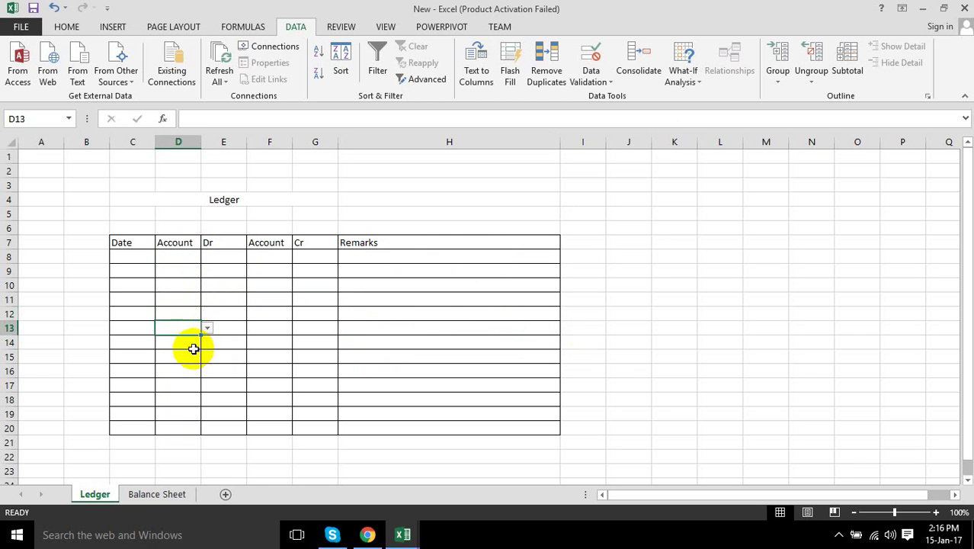
{"action": "left_click", "coordinate": [194, 342]}
{"action": "left_click", "coordinate": [194, 356]}
{"action": "left_click", "coordinate": [194, 371]}
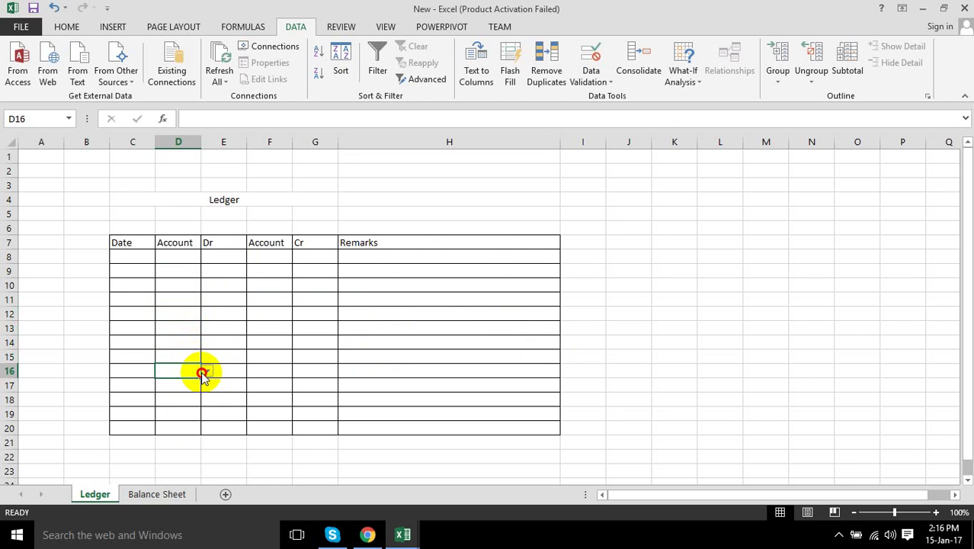
{"action": "left_click", "coordinate": [206, 371]}
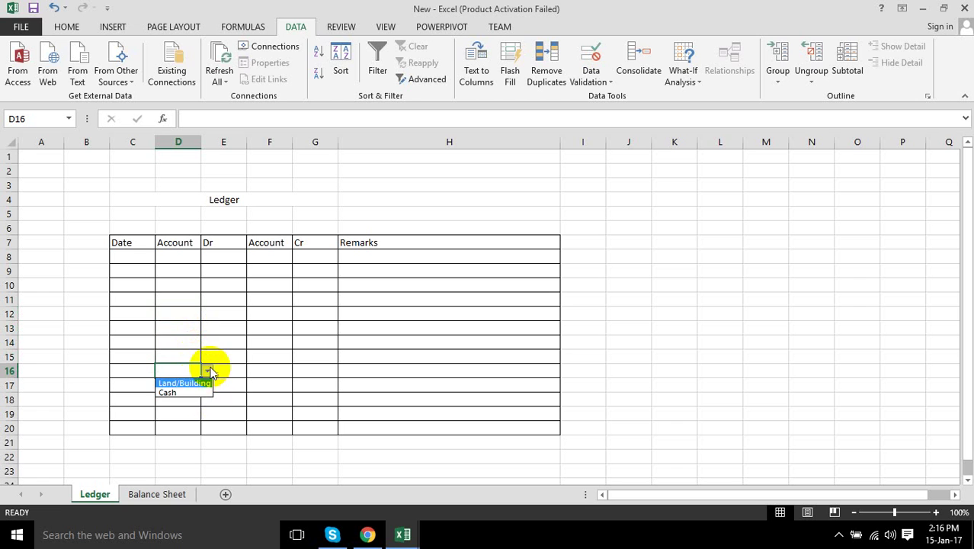
{"action": "left_click", "coordinate": [206, 371]}
{"action": "left_click", "coordinate": [186, 345]}
{"action": "left_click", "coordinate": [205, 342]}
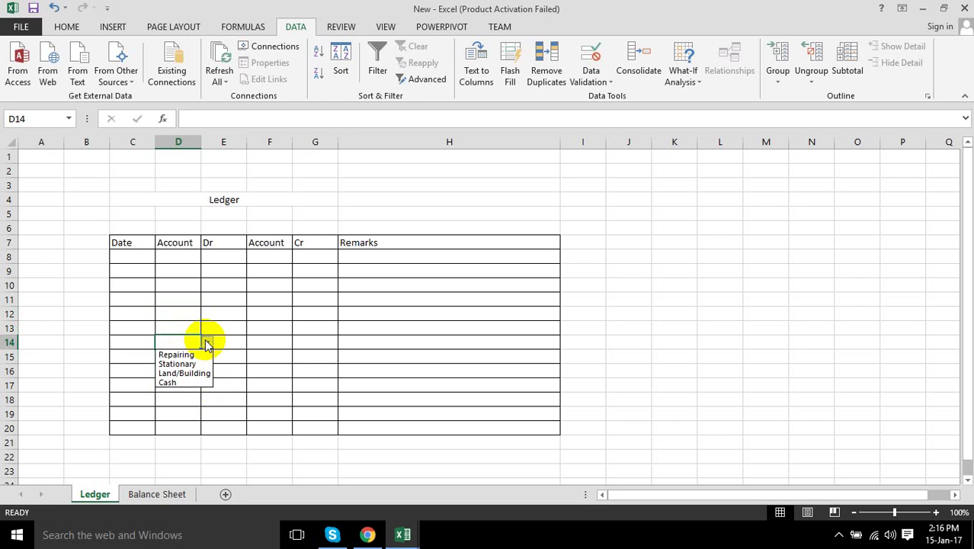
{"action": "left_click", "coordinate": [196, 338]}
{"action": "left_click", "coordinate": [177, 327]}
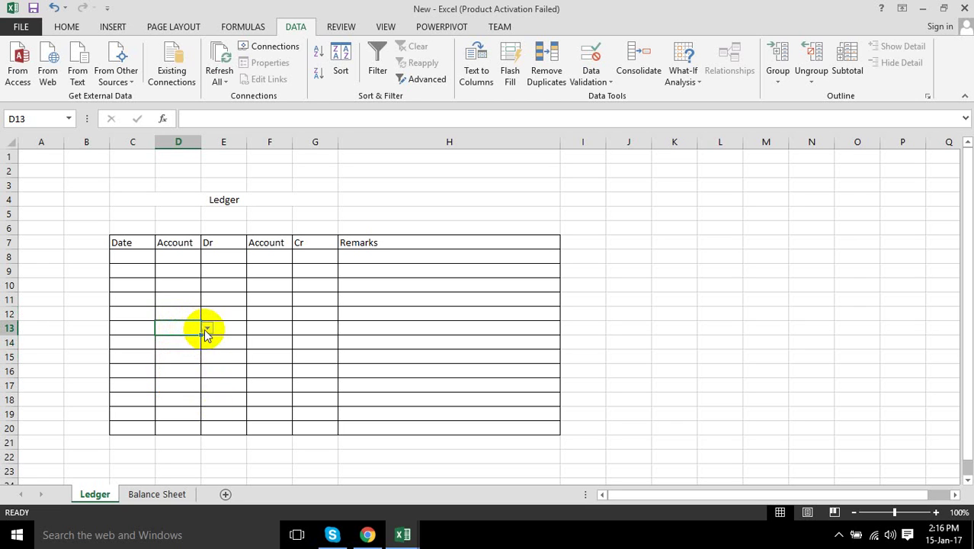
{"action": "left_click", "coordinate": [207, 329]}
{"action": "left_click", "coordinate": [206, 333]}
{"action": "left_click", "coordinate": [133, 257]}
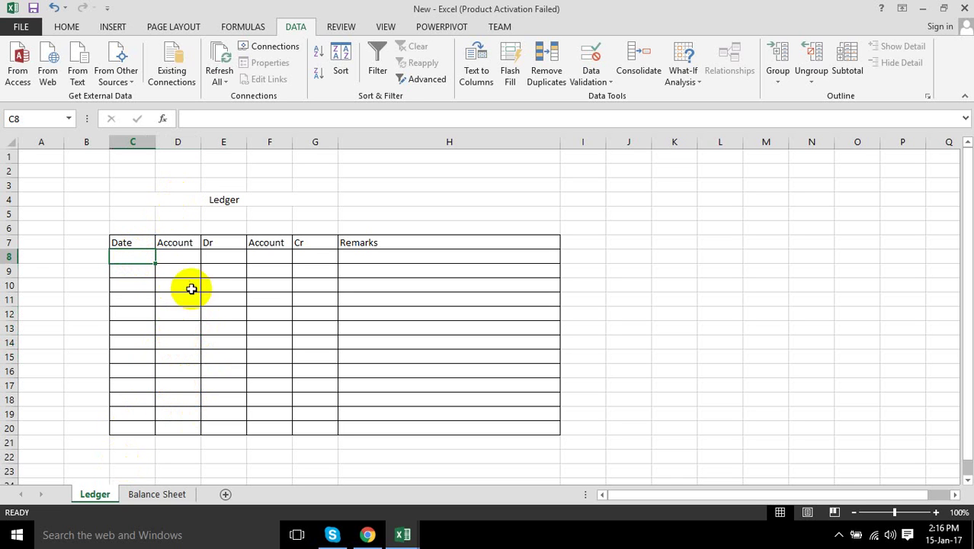
{"action": "left_click", "coordinate": [188, 260]}
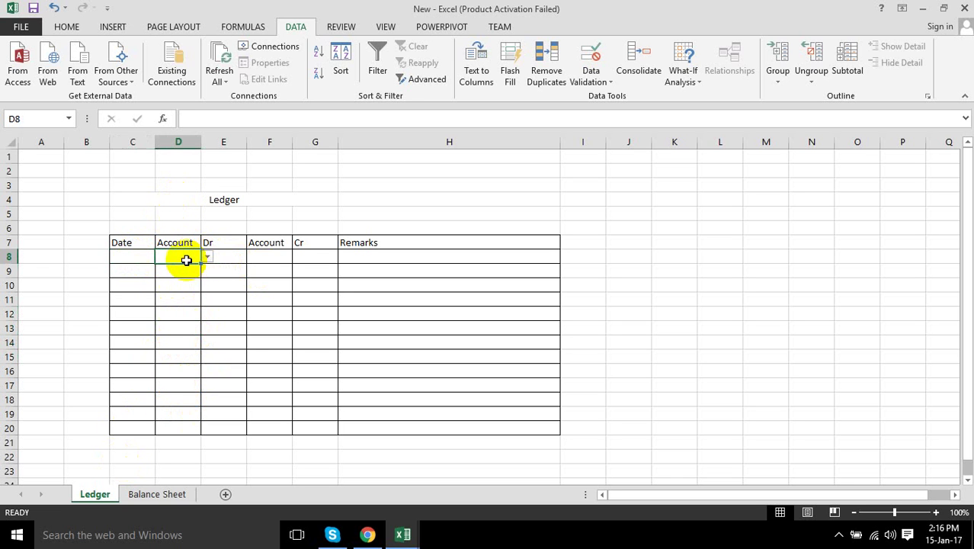
{"action": "left_click", "coordinate": [297, 259]}
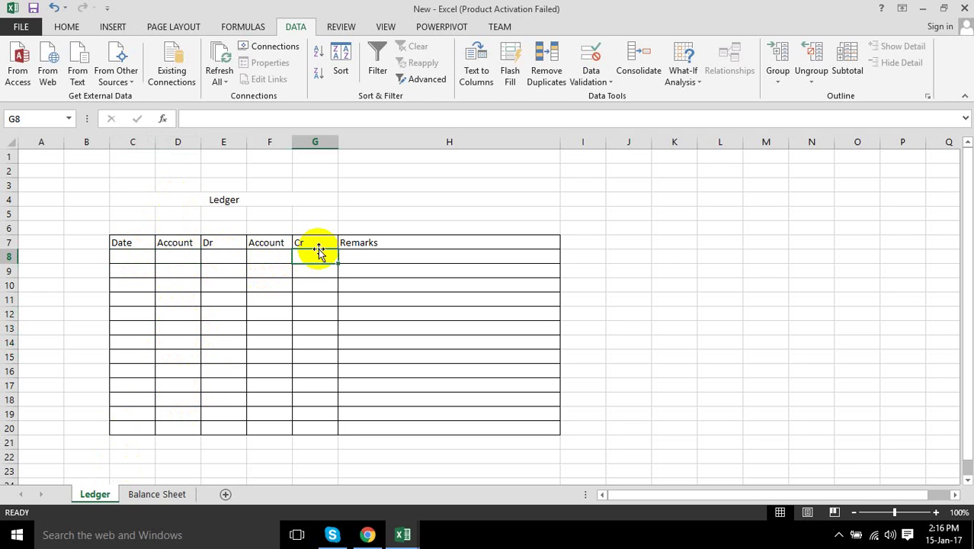
- Apply List validation to F8:F20 with source ='Balance Sheet'!D8:D17
{"action": "left_click", "coordinate": [274, 259]}
{"action": "left_click_drag", "start_coordinate": [273, 259], "coordinate": [273, 427]}
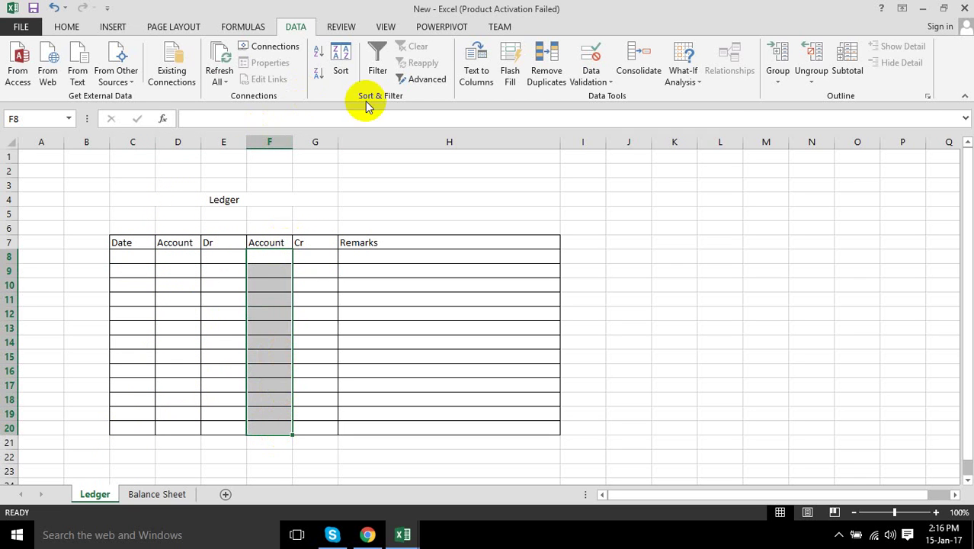
{"action": "left_click", "coordinate": [591, 61]}
{"action": "left_click", "coordinate": [453, 213]}
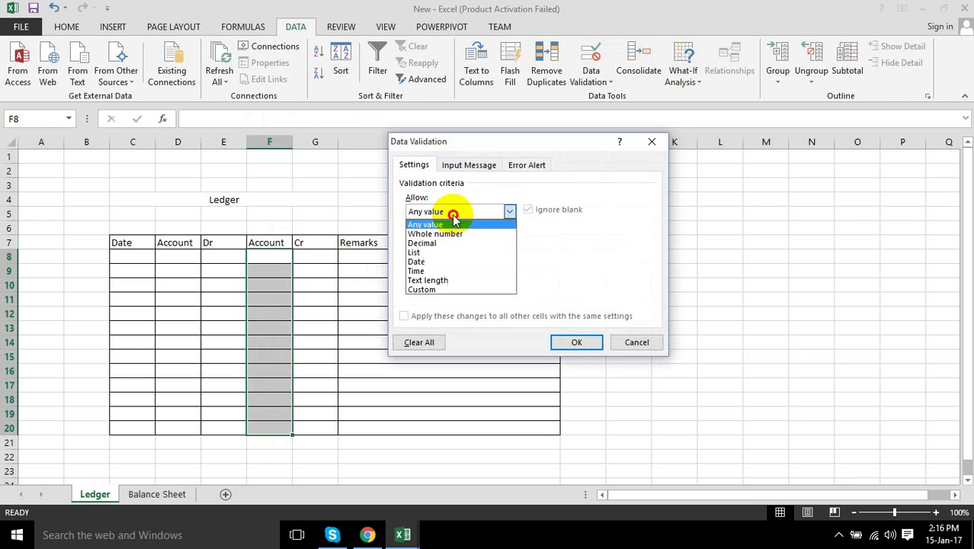
{"action": "left_click", "coordinate": [440, 253]}
{"action": "left_click", "coordinate": [447, 270]}
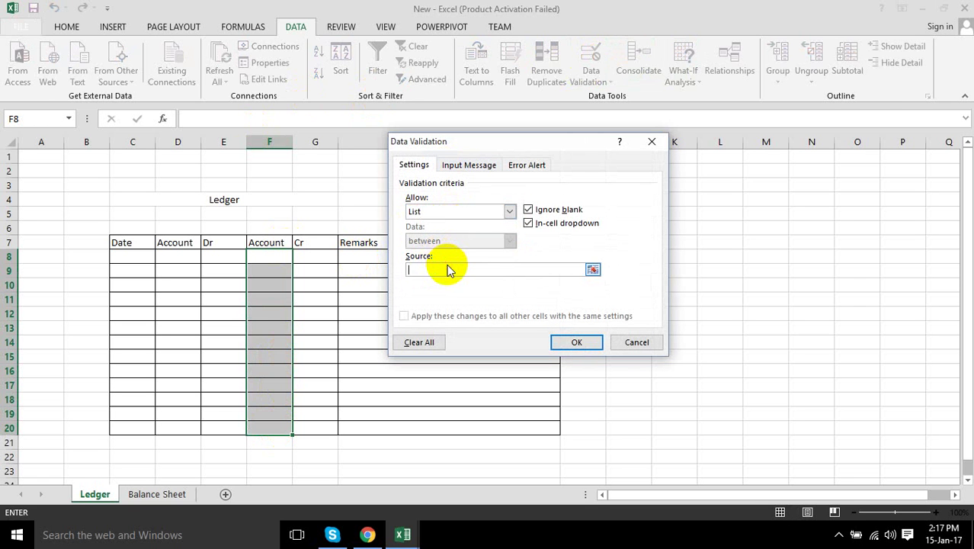
{"action": "type", "text": "='Balance Sheet'!D8:D17"}
{"action": "left_click", "coordinate": [576, 342]}
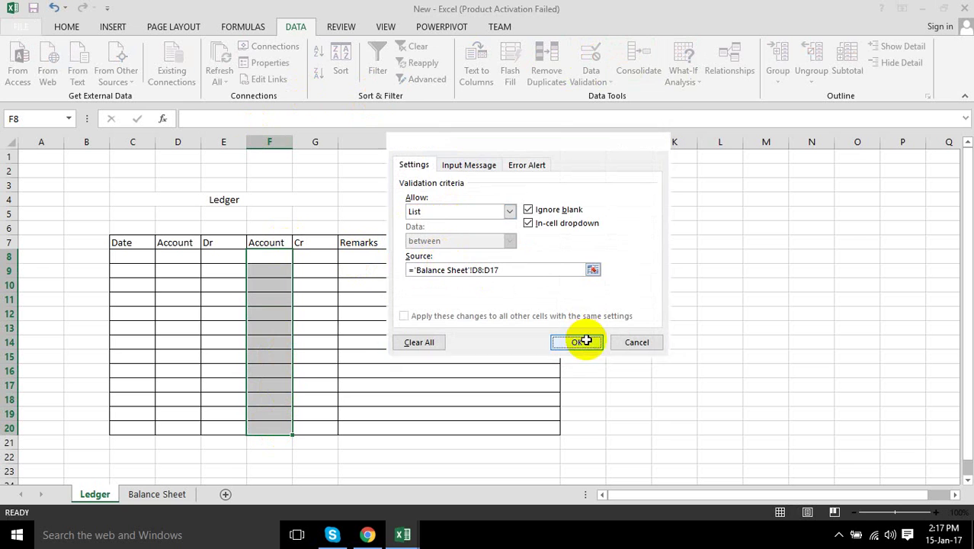
- Open F8's account dropdown to verify it, then close it without choosing
{"action": "left_click", "coordinate": [334, 300]}
{"action": "left_click", "coordinate": [286, 257]}
{"action": "left_click", "coordinate": [298, 257]}
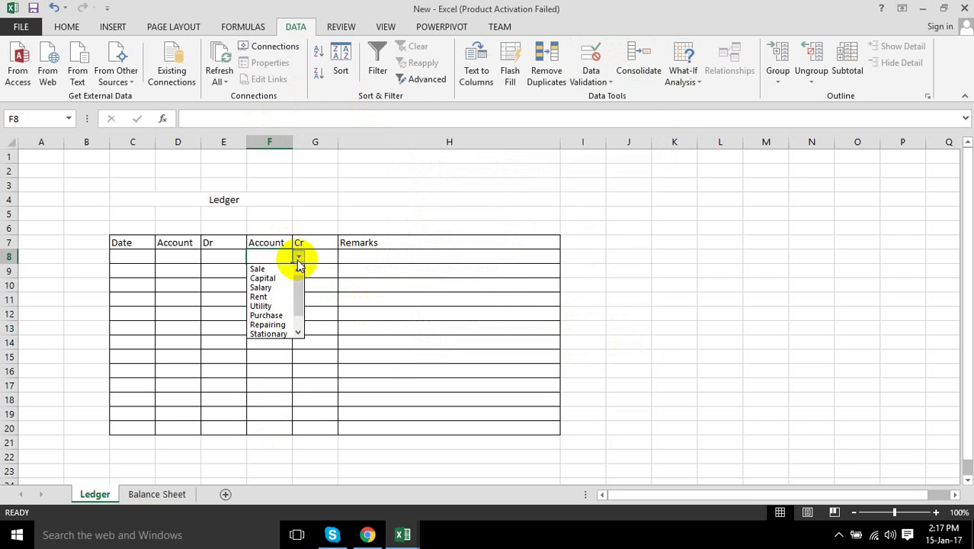
{"action": "key", "text": "Escape"}
{"action": "left_click", "coordinate": [204, 273]}
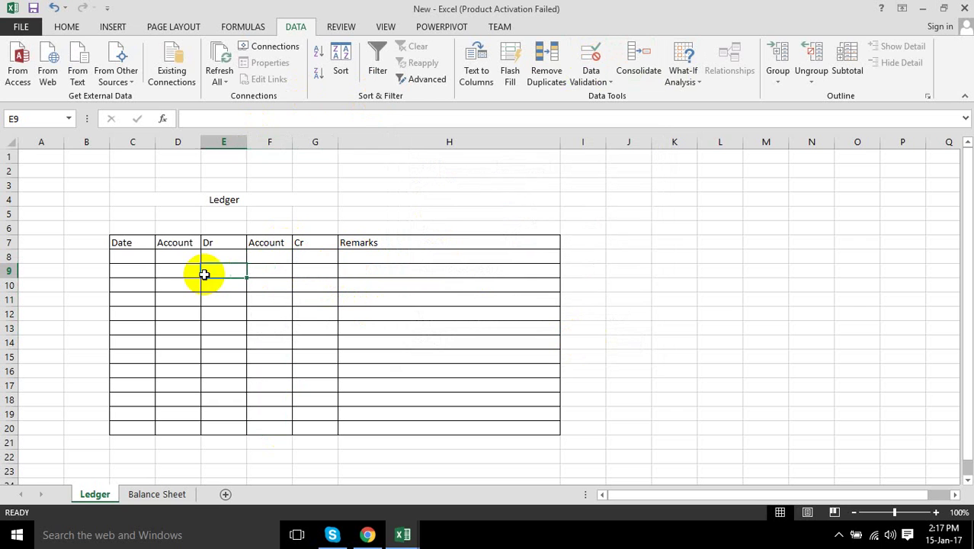
- Enter date 1-jan-2017 in C8, then retype the rejected 'Csh' as Cash in D8
{"action": "left_click", "coordinate": [137, 260]}
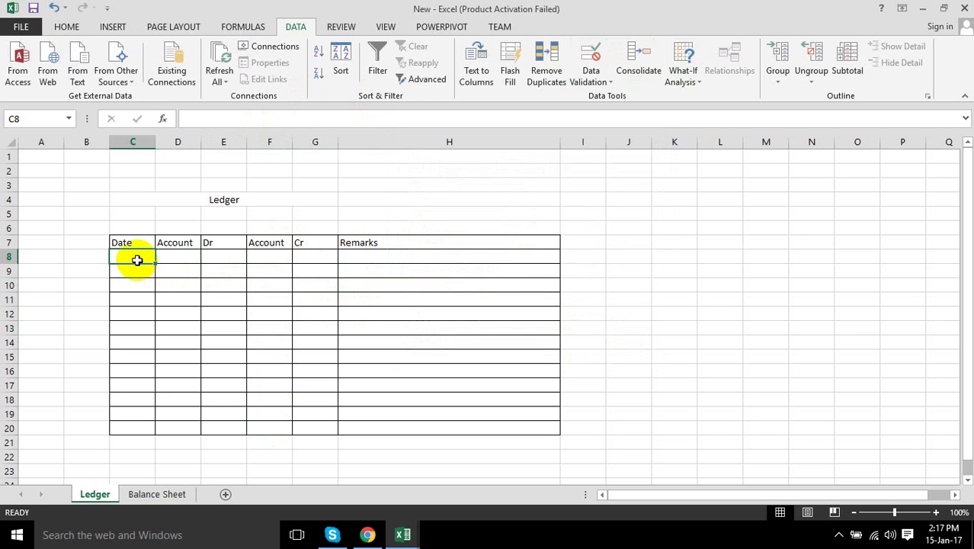
{"action": "type", "text": "1-jan-2017"}
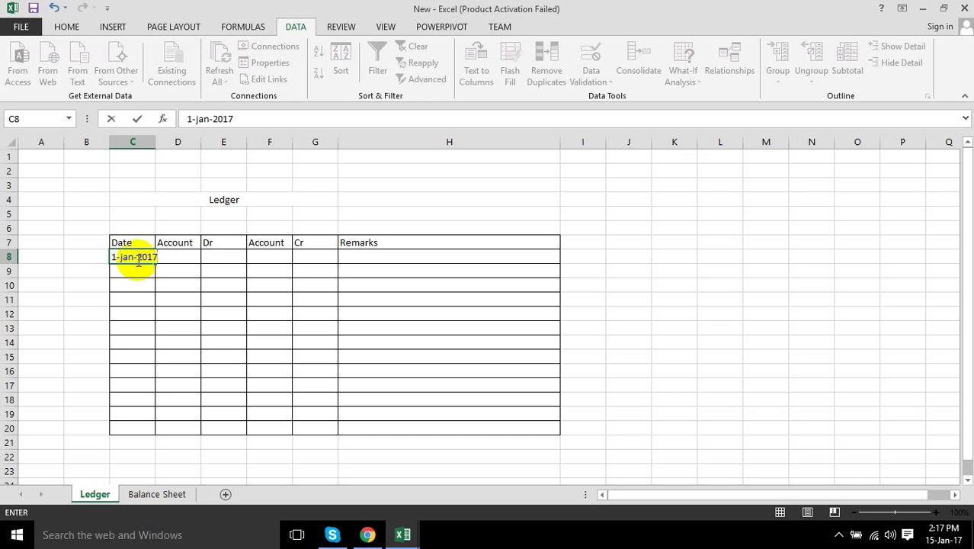
{"action": "key", "text": "Tab"}
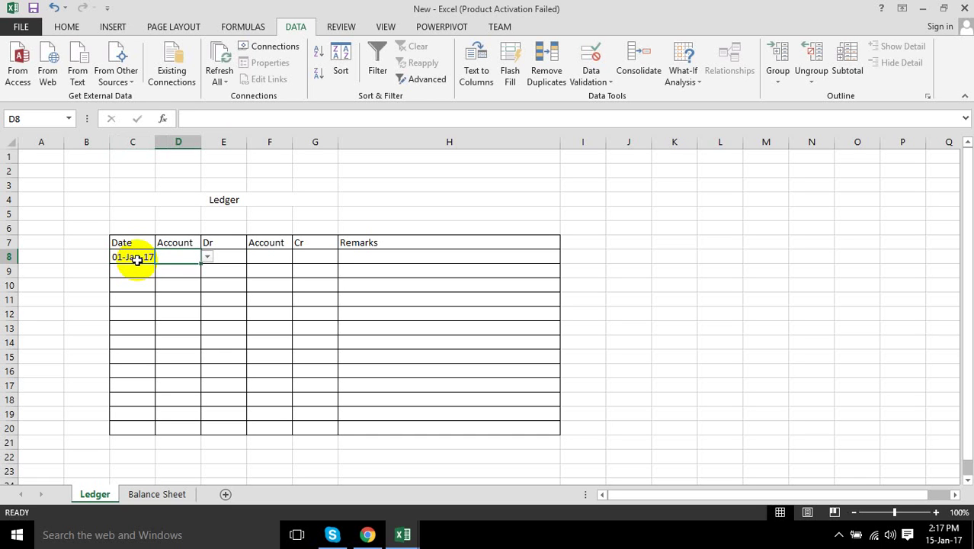
{"action": "type", "text": "Csh"}
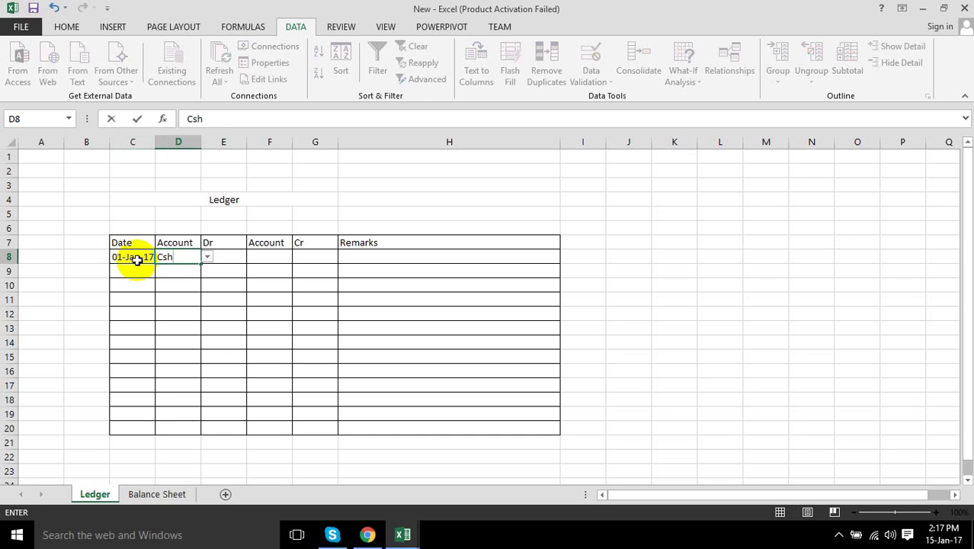
{"action": "key", "text": "Tab"}
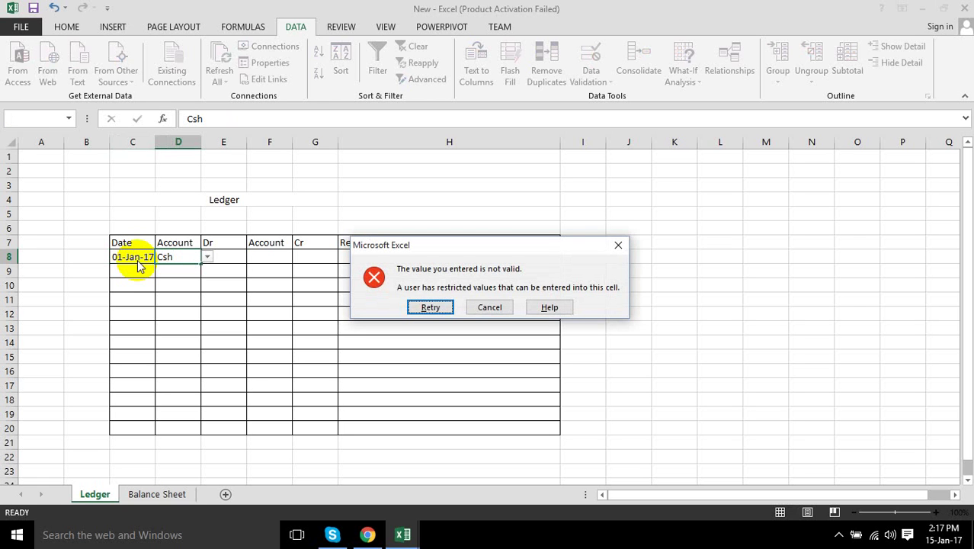
{"action": "key", "text": "Return"}
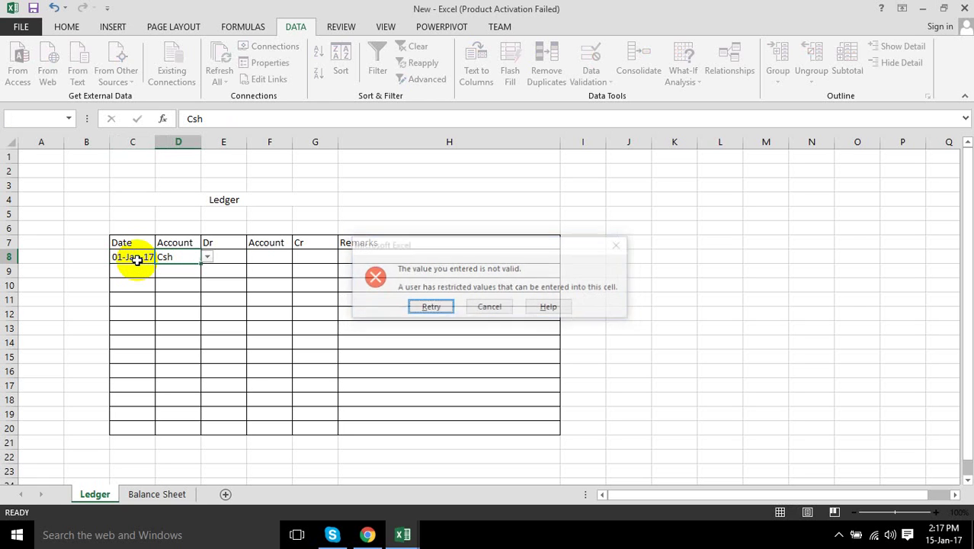
{"action": "type", "text": "Cash"}
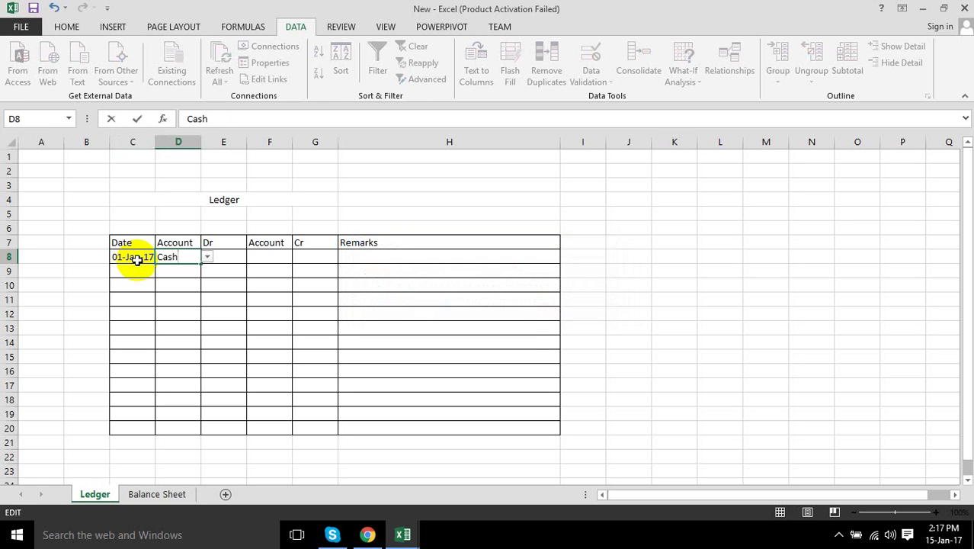
- Debit 15000 in E8 and format E8:E20 centered, comma style, one decimal
{"action": "left_click", "coordinate": [230, 256]}
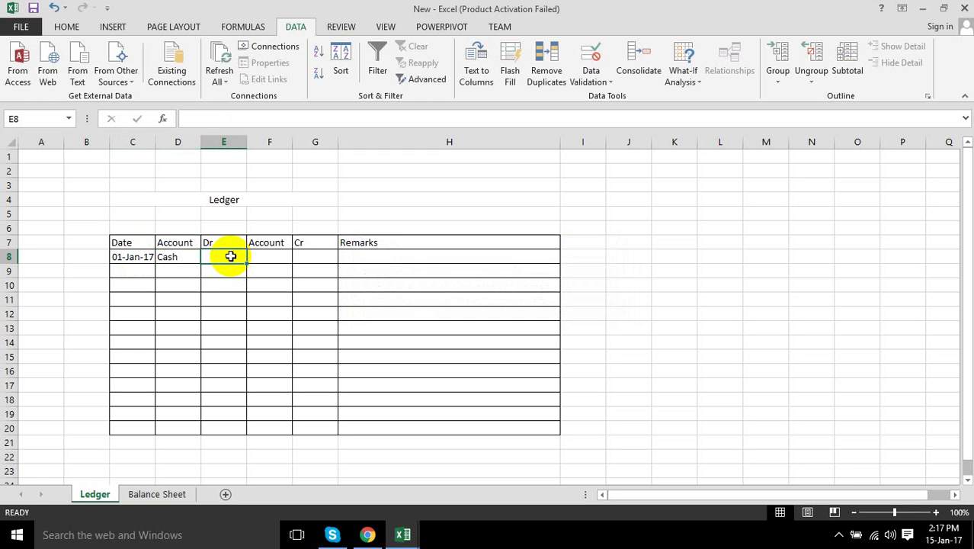
{"action": "type", "text": "15000"}
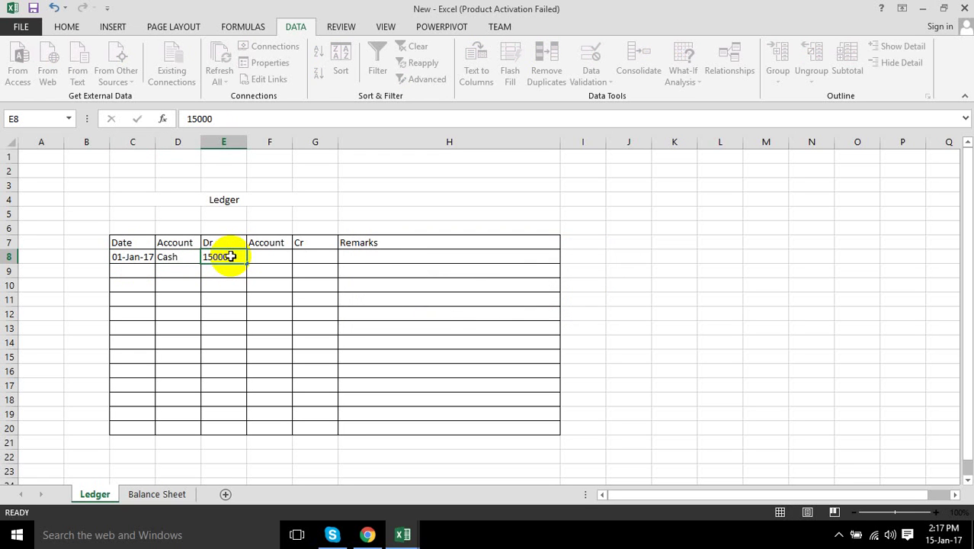
{"action": "key", "text": "Tab"}
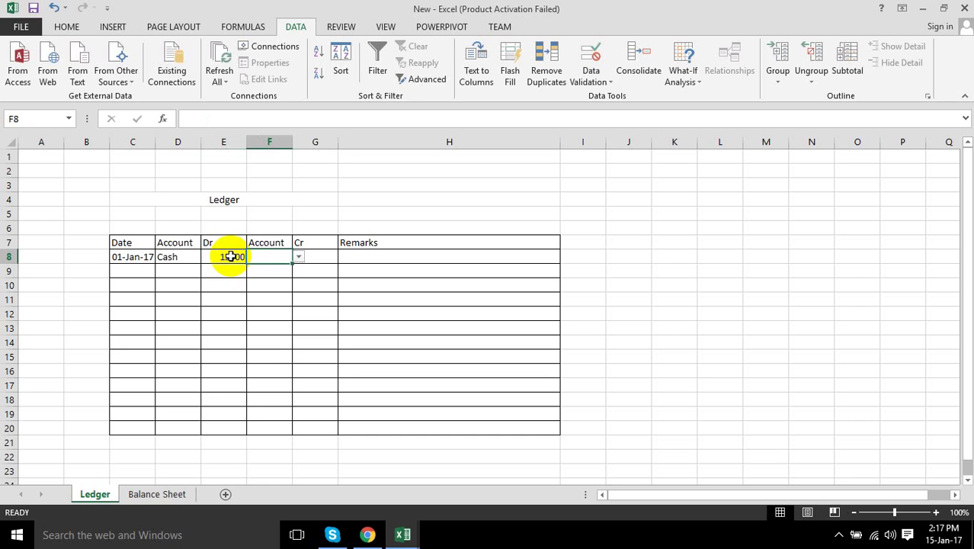
{"action": "left_click_drag", "start_coordinate": [230, 256], "coordinate": [234, 425]}
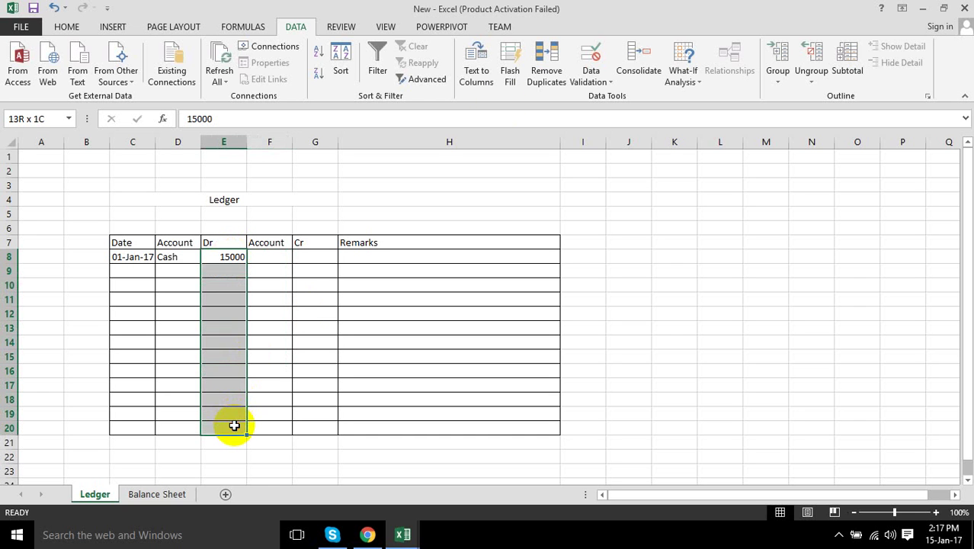
{"action": "left_click", "coordinate": [59, 34]}
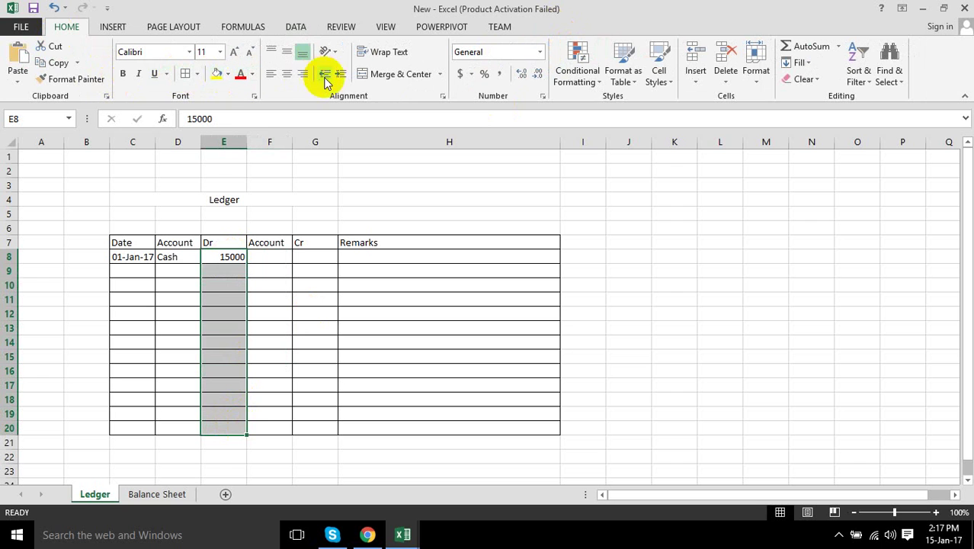
{"action": "left_click", "coordinate": [286, 74]}
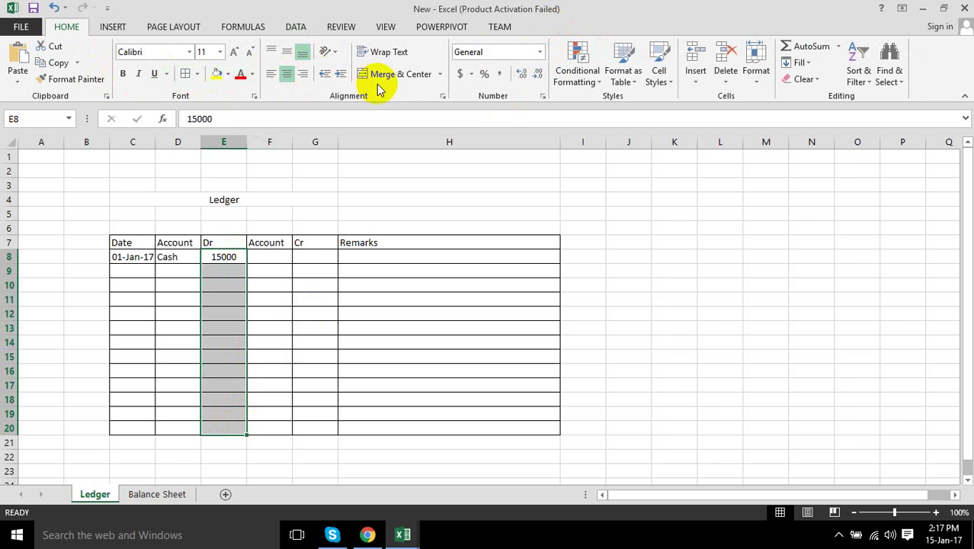
{"action": "left_click", "coordinate": [501, 78]}
{"action": "left_click", "coordinate": [537, 74]}
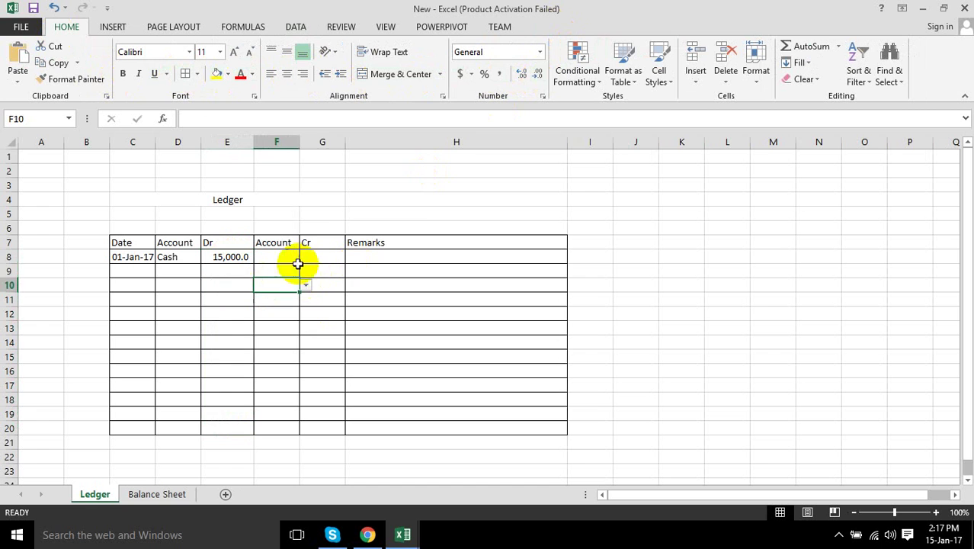
- Apply Comma Style with one decimal place to the Cr cells G8:G20
{"action": "left_click_drag", "start_coordinate": [316, 257], "coordinate": [320, 431]}
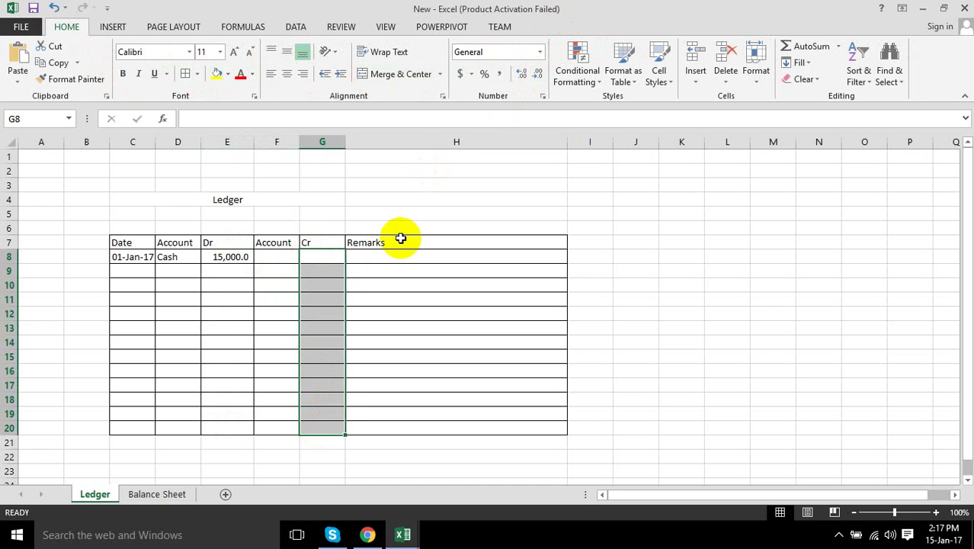
{"action": "left_click", "coordinate": [504, 75]}
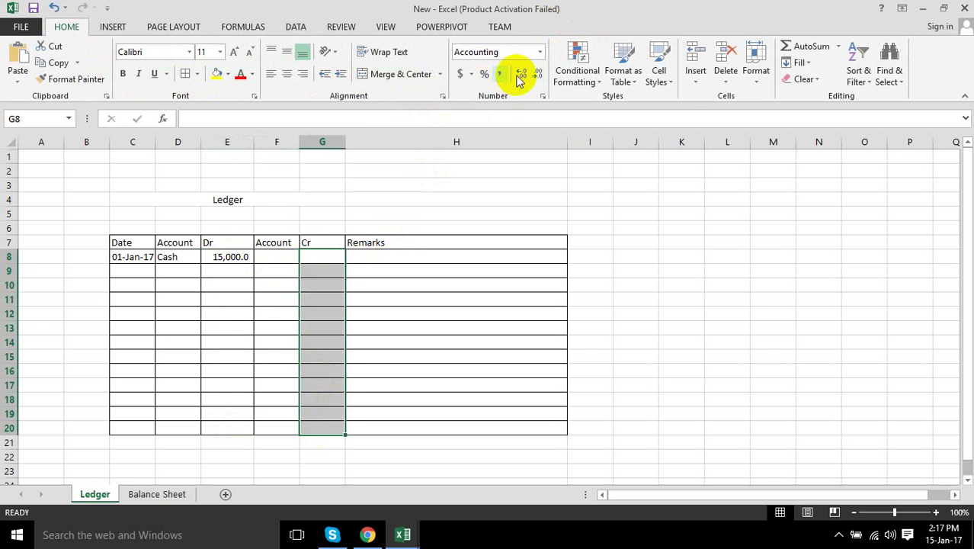
{"action": "left_click", "coordinate": [528, 74]}
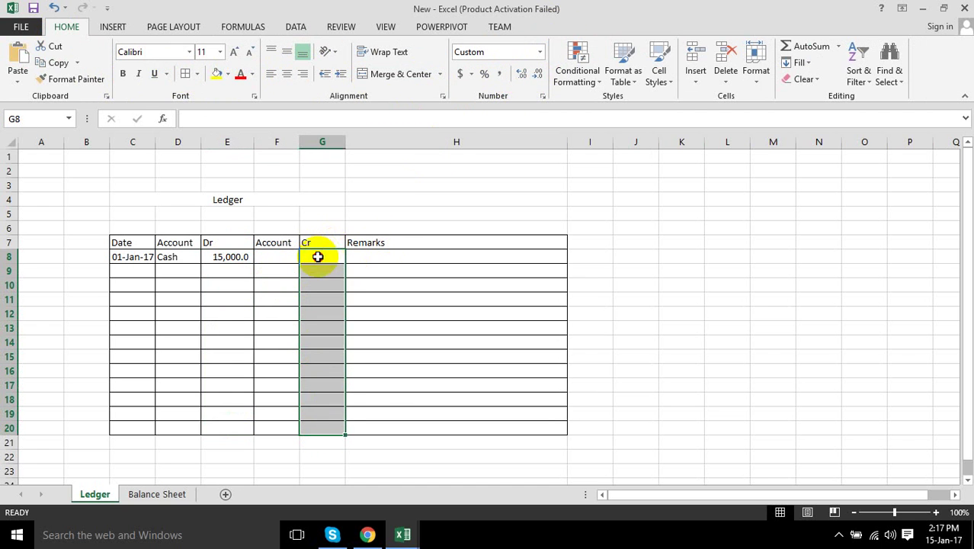
- Credit Sale in F8 and enter 15000 in G8
{"action": "left_click", "coordinate": [282, 260]}
{"action": "type", "text": "Sale"}
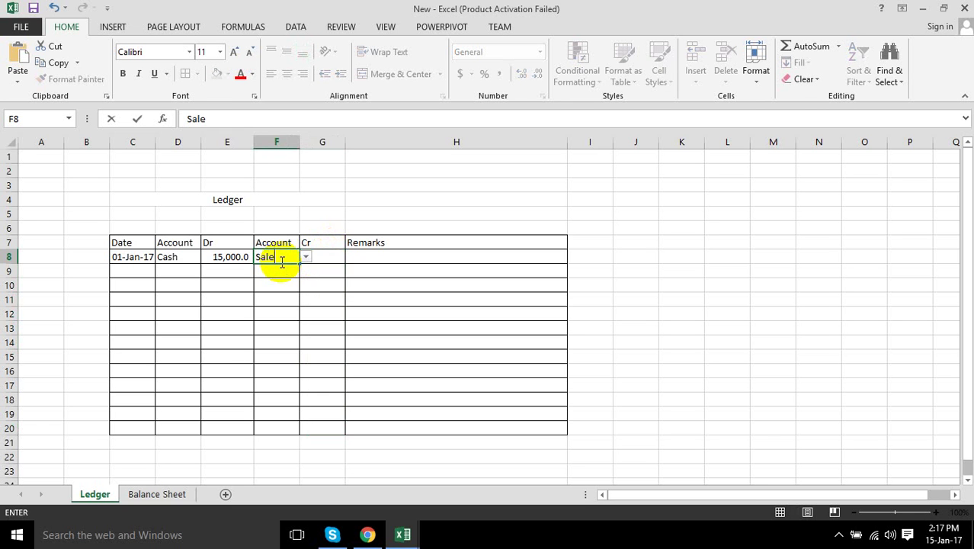
{"action": "key", "text": "Tab"}
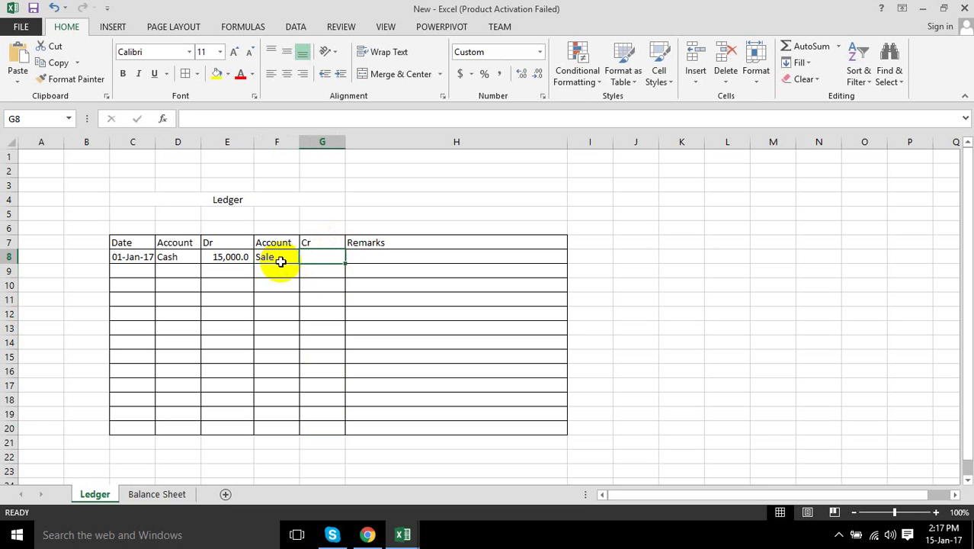
{"action": "type", "text": "15000"}
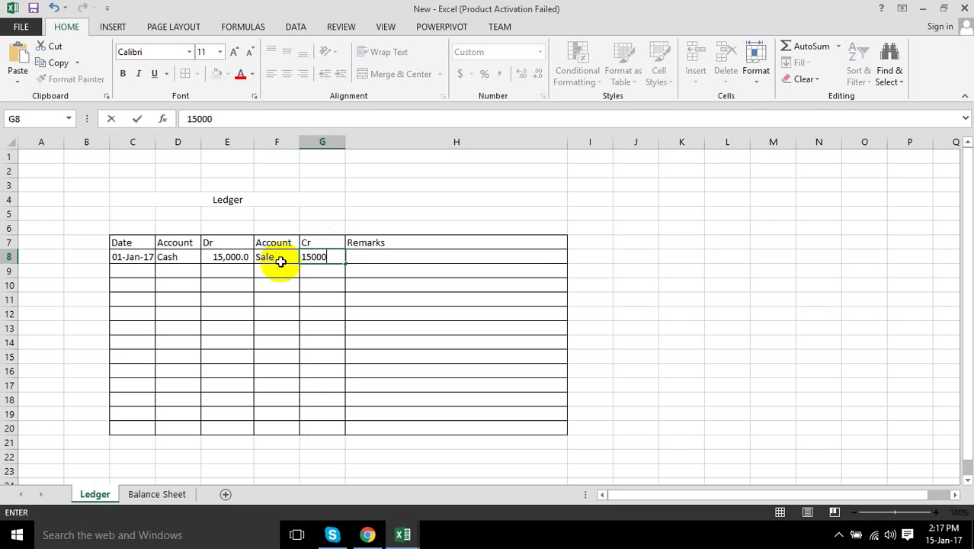
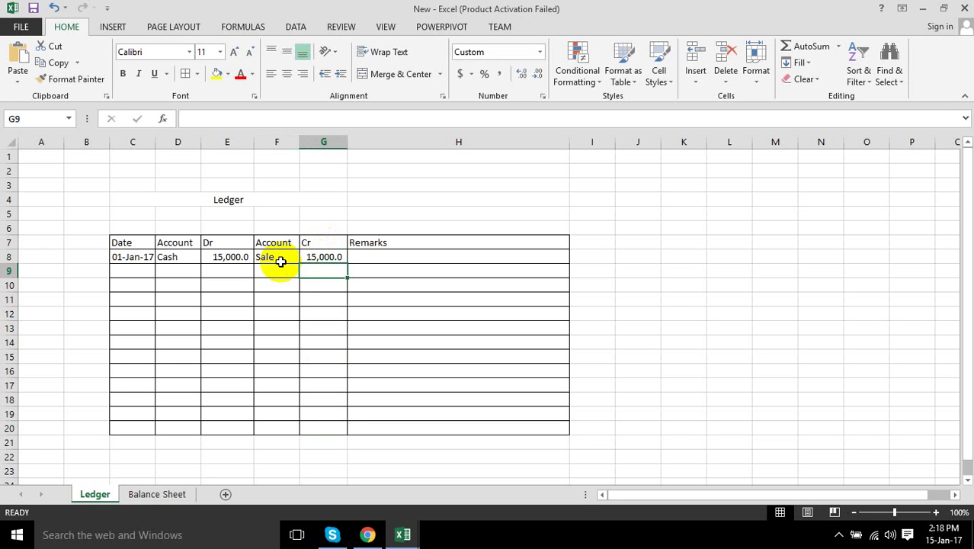
- Enter the remark 'Sale done I received cash' in H8 for the 01-Jan-17 Cash/Sale entry
{"action": "key", "text": "Left"}
{"action": "key", "text": "Left"}
{"action": "key", "text": "Left"}
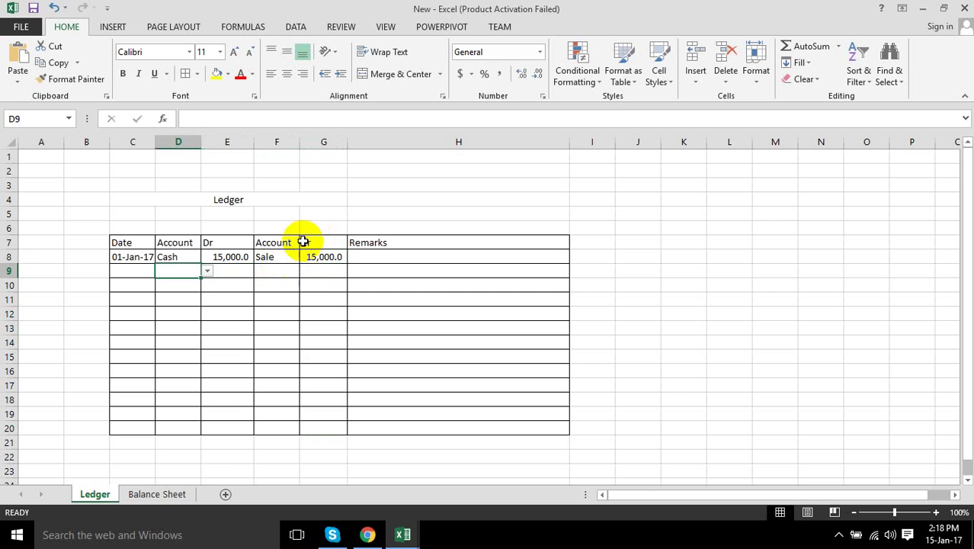
{"action": "left_click", "coordinate": [390, 259]}
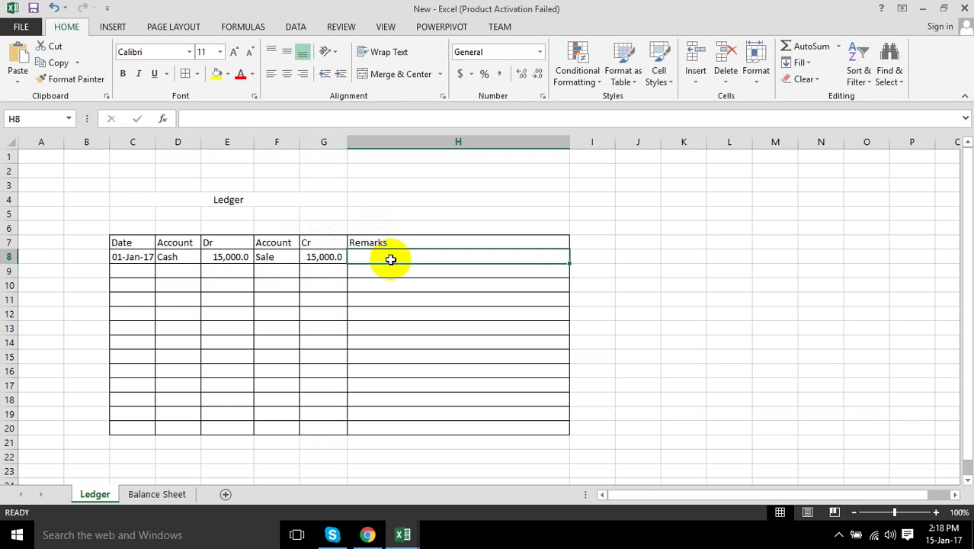
{"action": "type", "text": "cas"}
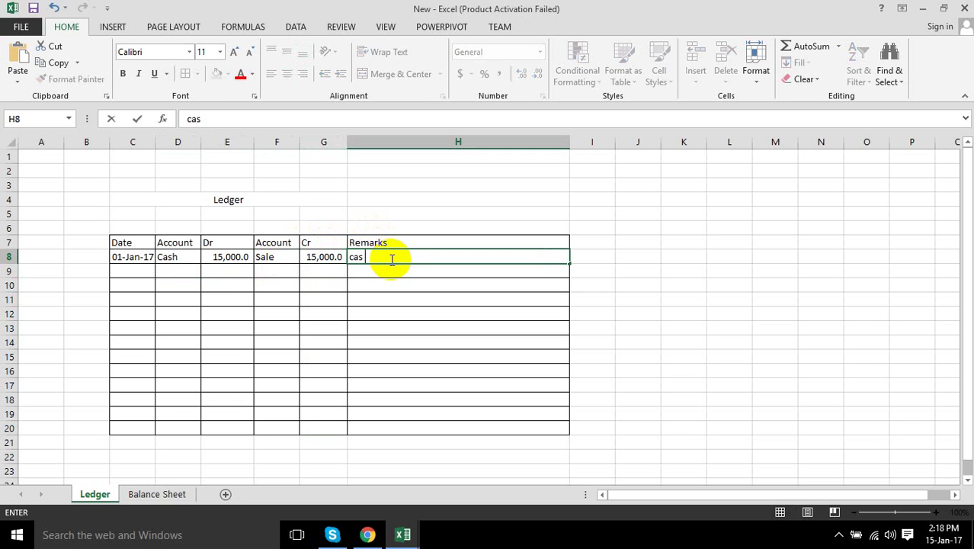
{"action": "type", "text": " ne"}
{"action": "key", "text": "BackSpace"}
{"action": "key", "text": "BackSpace"}
{"action": "key", "text": "BackSpace"}
{"action": "key", "text": "BackSpace"}
{"action": "key", "text": "BackSpace"}
{"action": "type", "text": "ash"}
{"action": "type", "text": " done"}
{"action": "key", "text": "BackSpace"}
{"action": "key", "text": "BackSpace"}
{"action": "key", "text": "BackSpace"}
{"action": "key", "text": "BackSpace"}
{"action": "key", "text": "BackSpace"}
{"action": "key", "text": "BackSpace"}
{"action": "key", "text": "BackSpace"}
{"action": "key", "text": "BackSpace"}
{"action": "type", "text": "AS"}
{"action": "key", "text": "BackSpace"}
{"action": "key", "text": "BackSpace"}
{"action": "type", "text": "SA"}
{"action": "key", "text": "BackSpace"}
{"action": "type", "text": "ale done"}
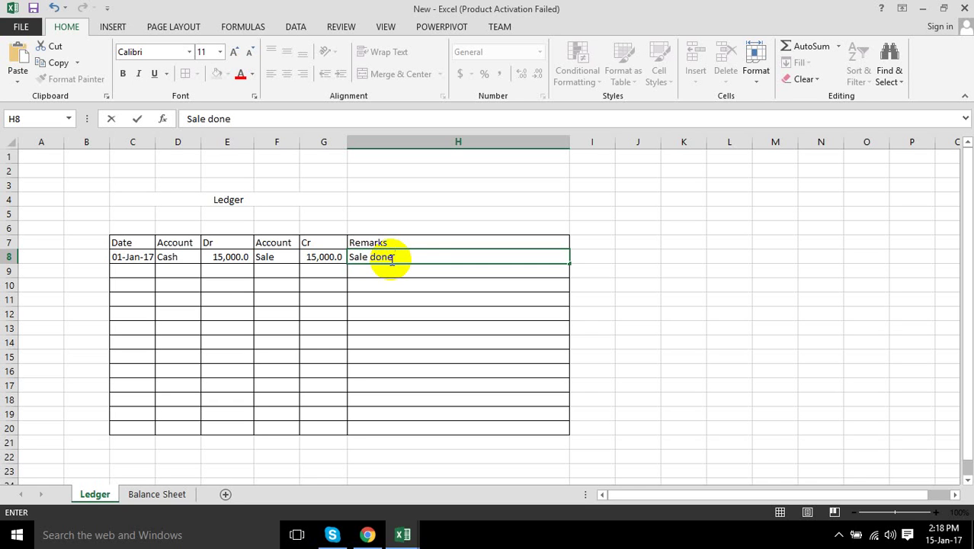
{"action": "type", "text": " I recieved "}
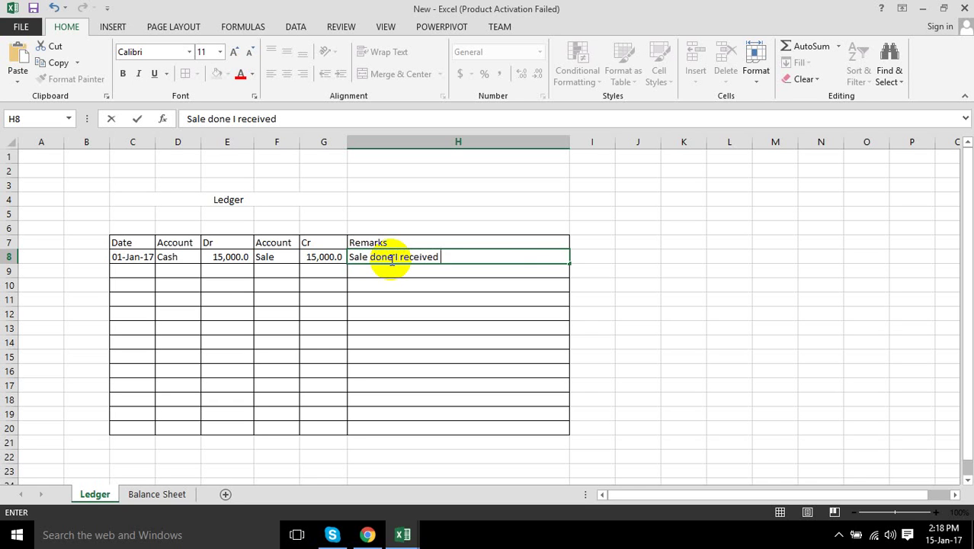
{"action": "type", "text": "ash"}
{"action": "key", "text": "Return"}
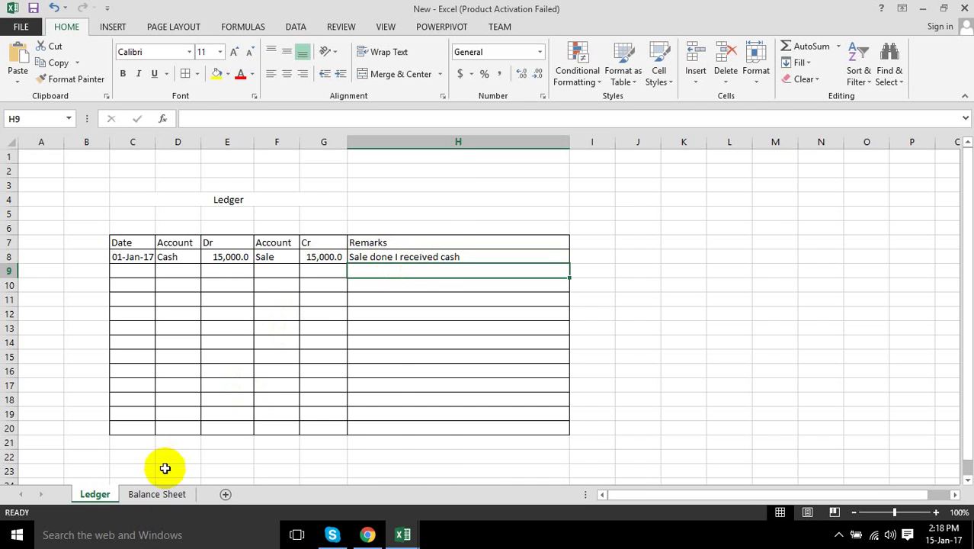
- Start a SUMIF in Sale's Dr cell F8 using range Ledger!$D$8:$D$20
{"action": "left_click", "coordinate": [163, 495]}
{"action": "left_click", "coordinate": [288, 383]}
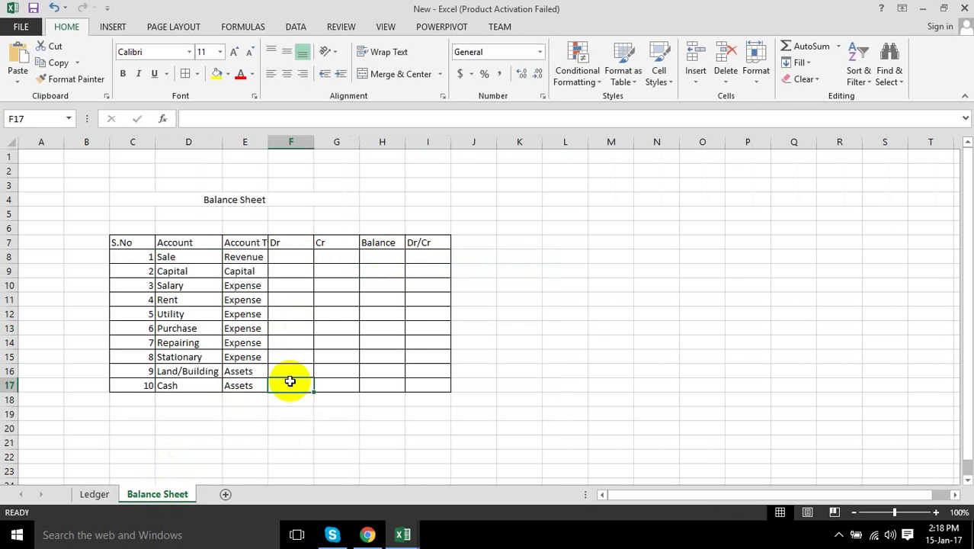
{"action": "left_click", "coordinate": [292, 260]}
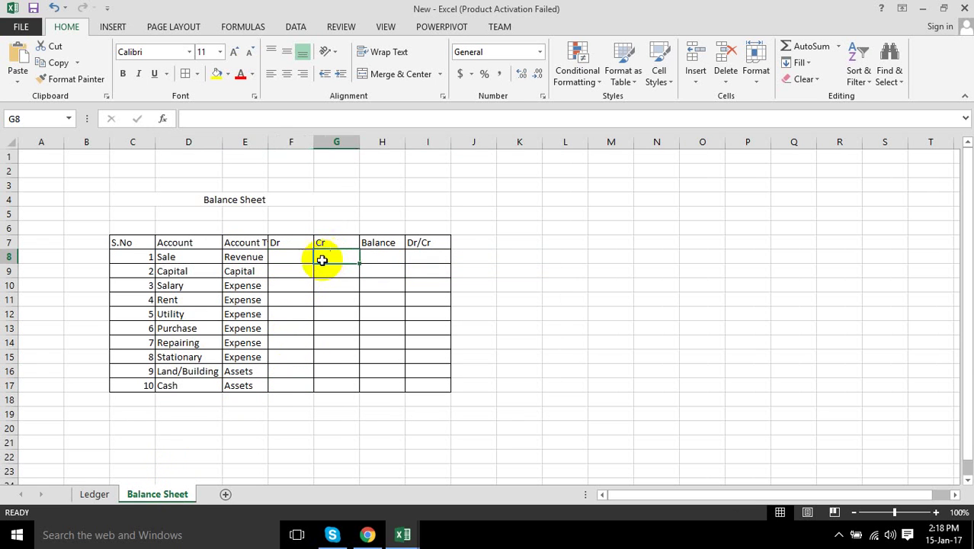
{"action": "left_click", "coordinate": [284, 381]}
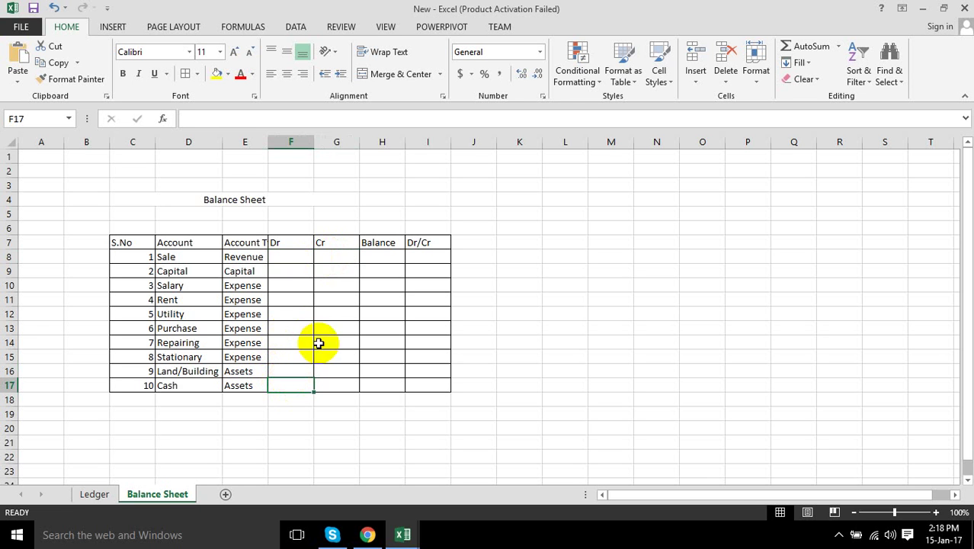
{"action": "left_click", "coordinate": [299, 257]}
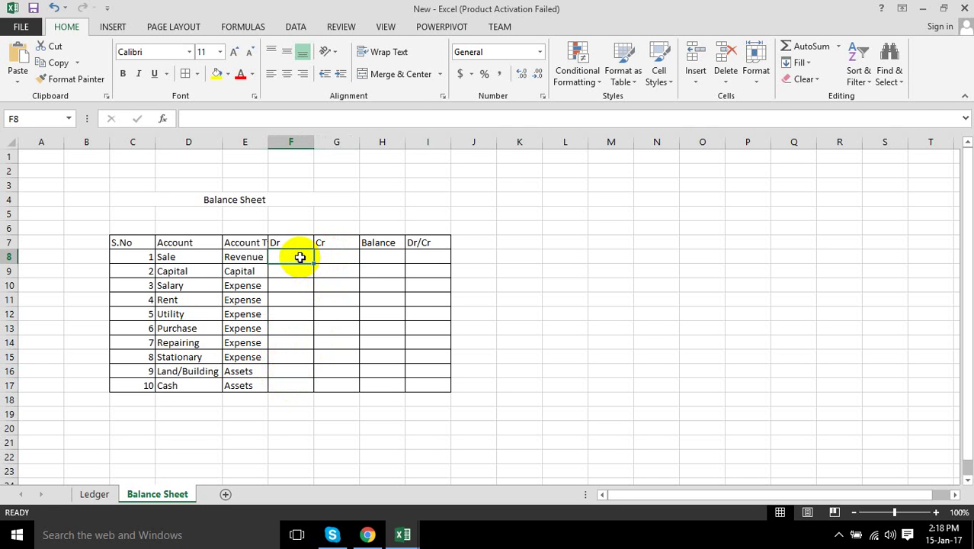
{"action": "type", "text": "=su"}
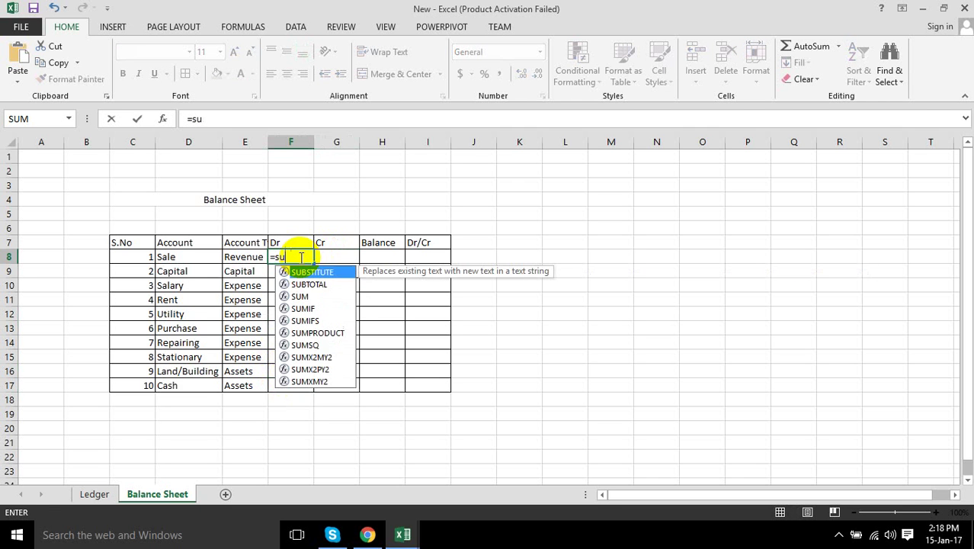
{"action": "type", "text": "mif"}
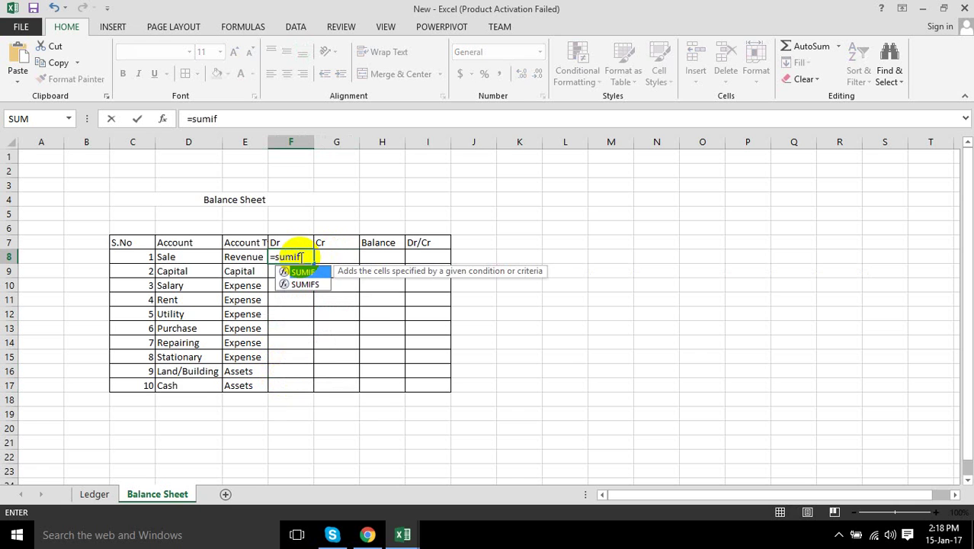
{"action": "type", "text": "("}
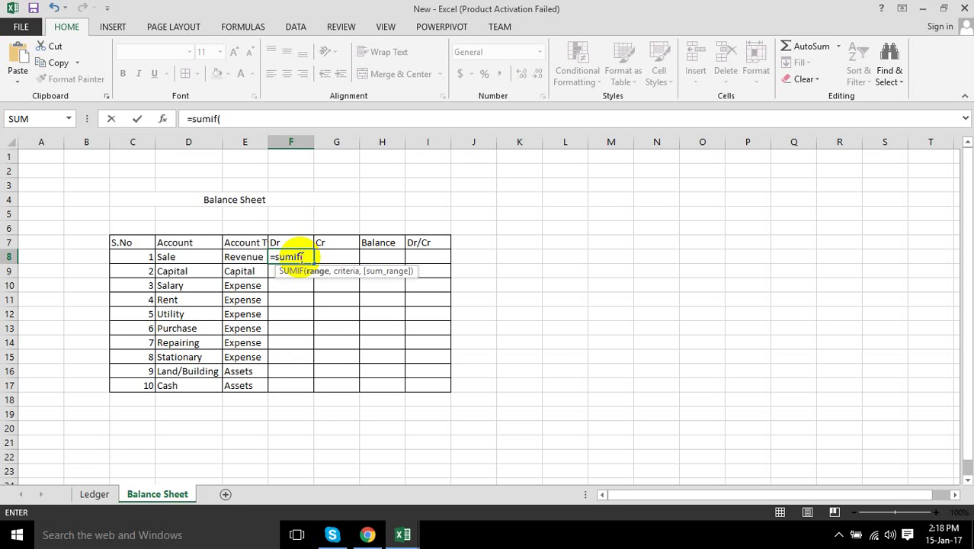
{"action": "left_click", "coordinate": [97, 493]}
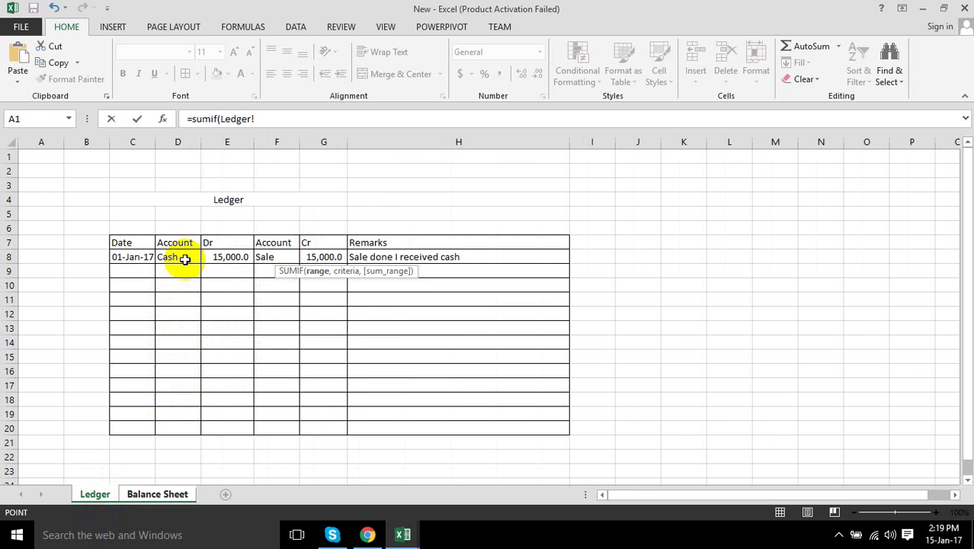
{"action": "left_click_drag", "start_coordinate": [184, 259], "coordinate": [190, 425]}
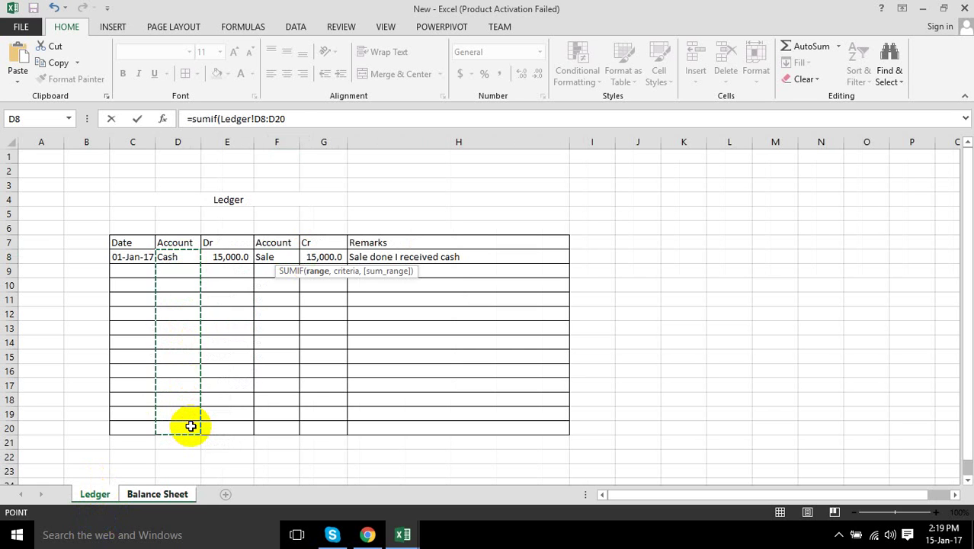
{"action": "key", "text": "F4"}
- Complete the SUMIF with criterion 'Balance Sheet'!D8 and sum range Ledger!$E$8:$E$20
{"action": "type", "text": "$D$20,"}
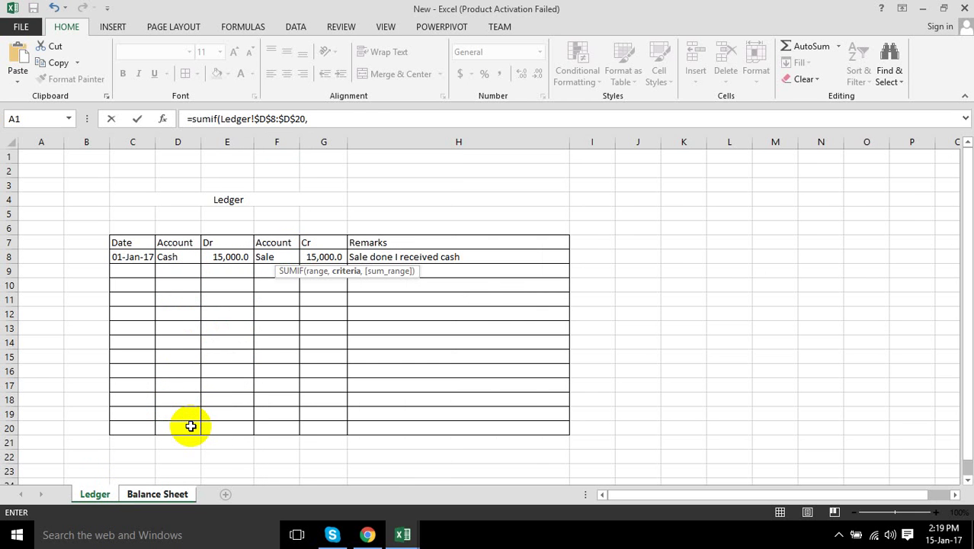
{"action": "left_click", "coordinate": [155, 492]}
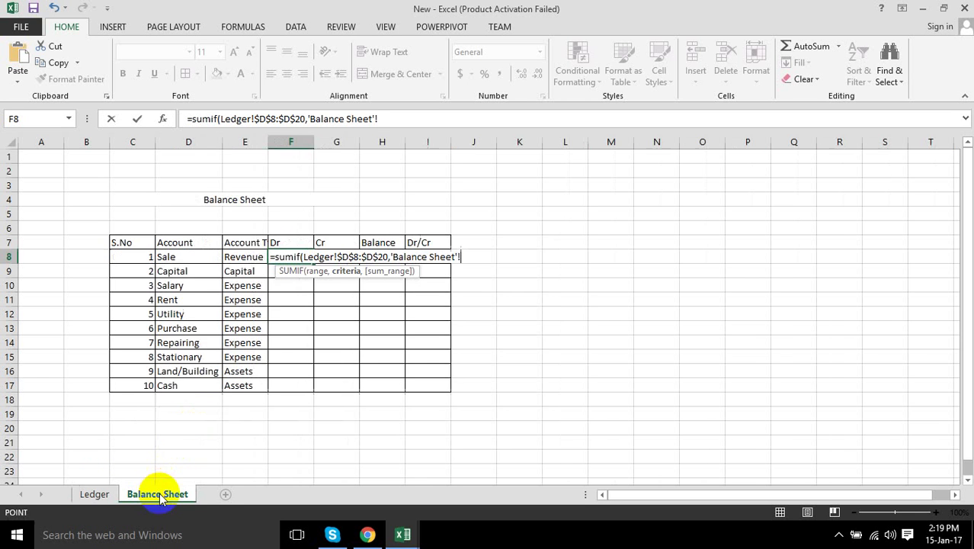
{"action": "left_click", "coordinate": [181, 257]}
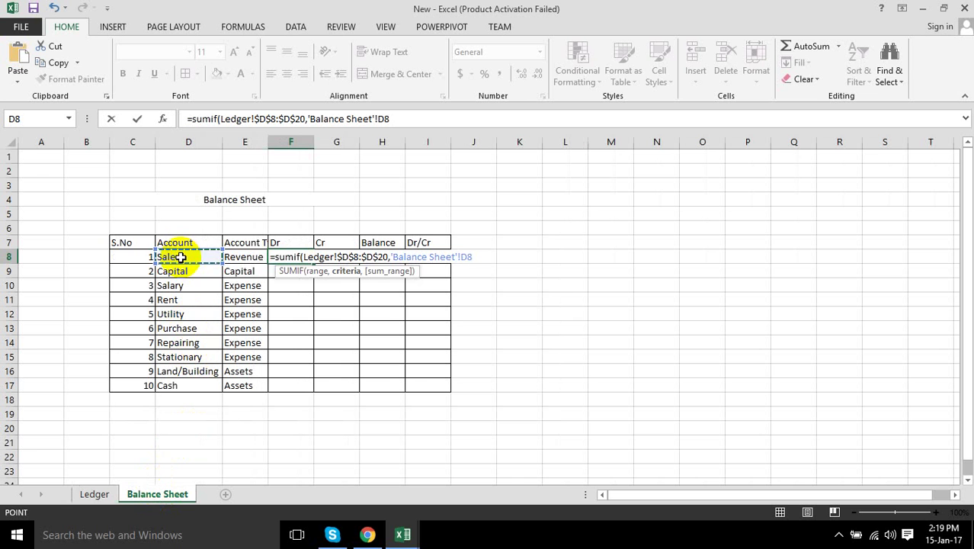
{"action": "type", "text": ","}
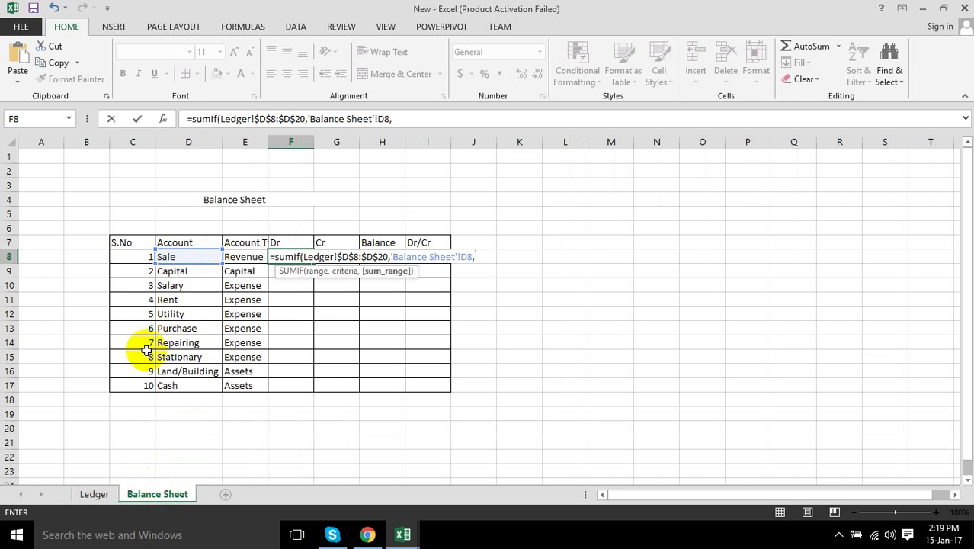
{"action": "left_click", "coordinate": [96, 493]}
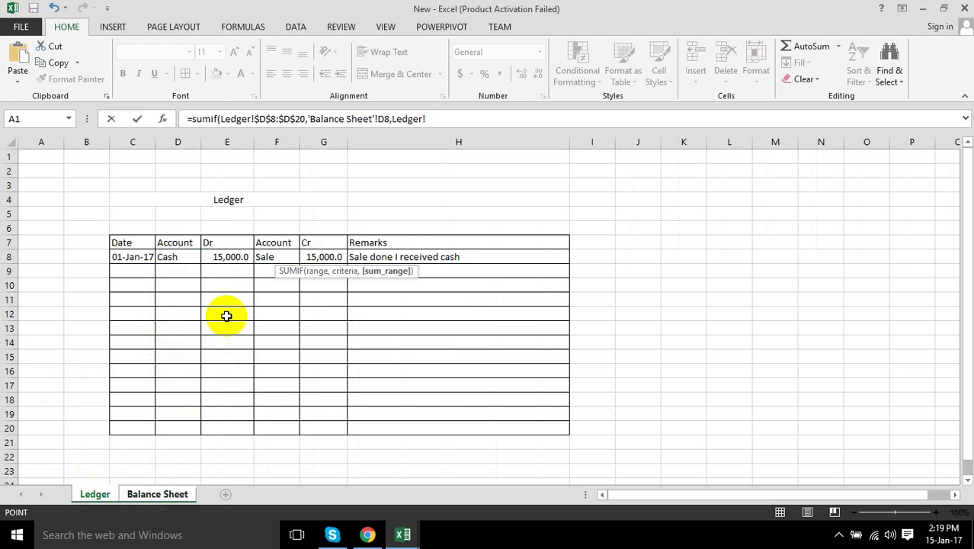
{"action": "left_click_drag", "start_coordinate": [229, 256], "coordinate": [238, 428]}
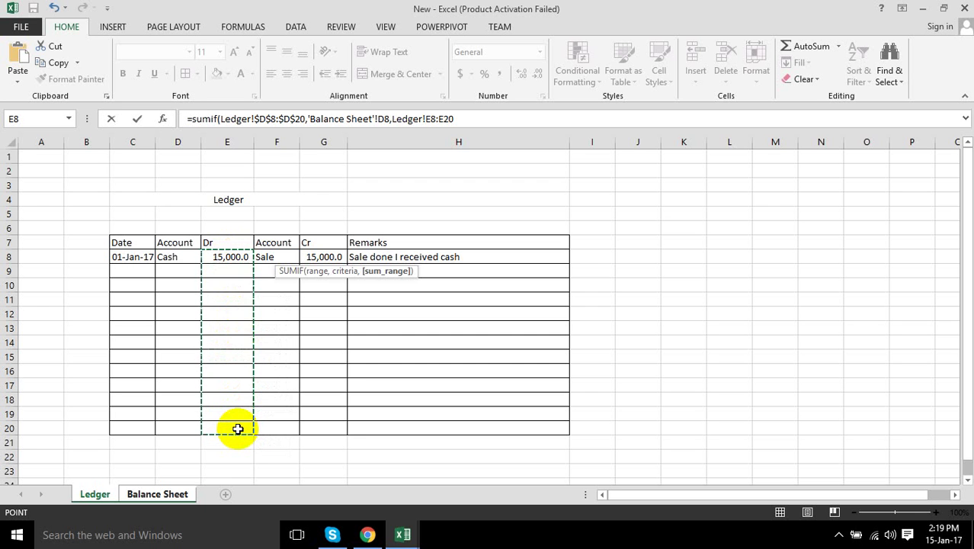
{"action": "key", "text": "F4"}
{"action": "key", "text": "Return"}
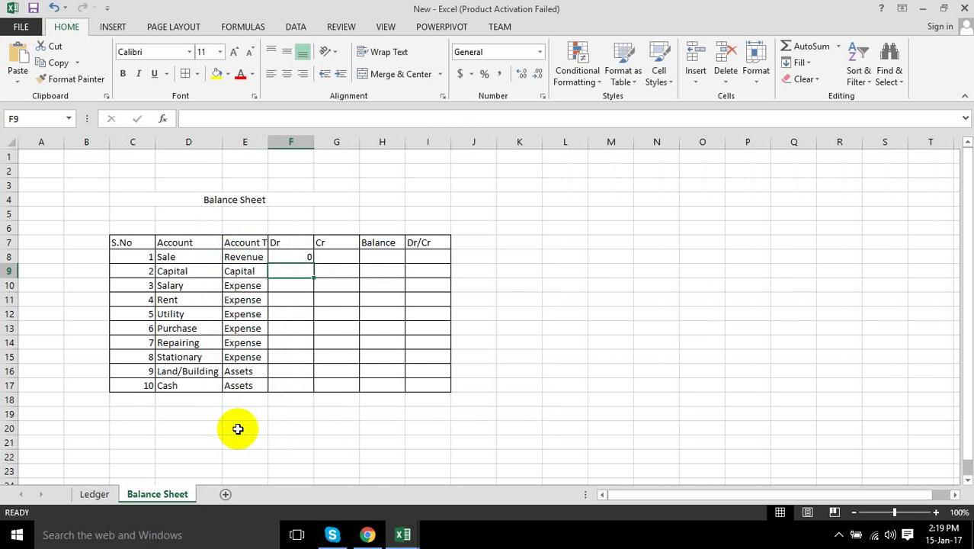
{"action": "left_click", "coordinate": [335, 256]}
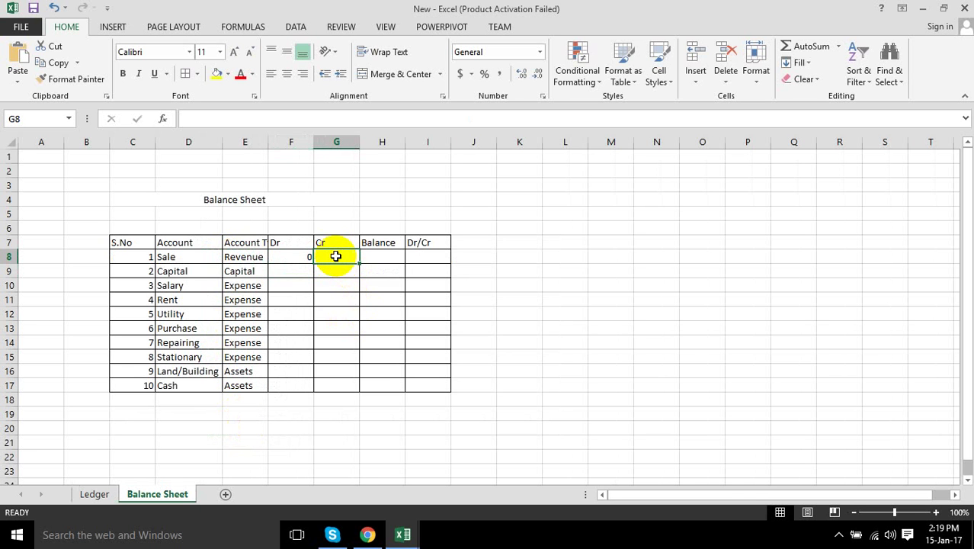
{"action": "type", "text": "="}
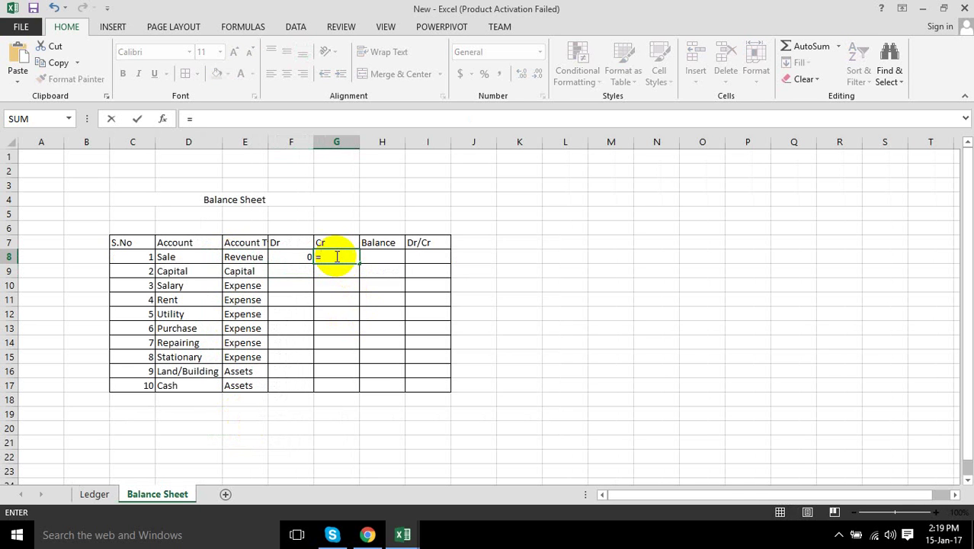
{"action": "type", "text": "sumif"}
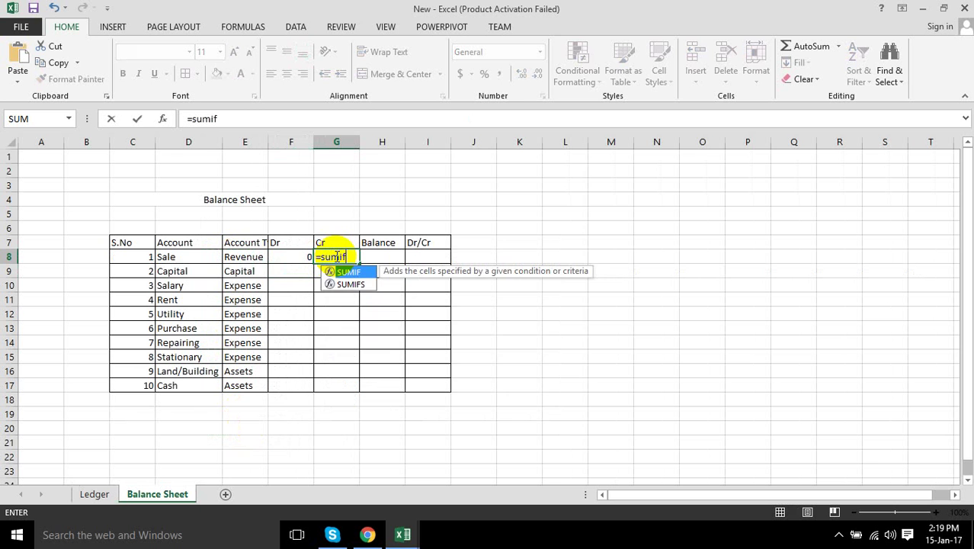
{"action": "type", "text": "("}
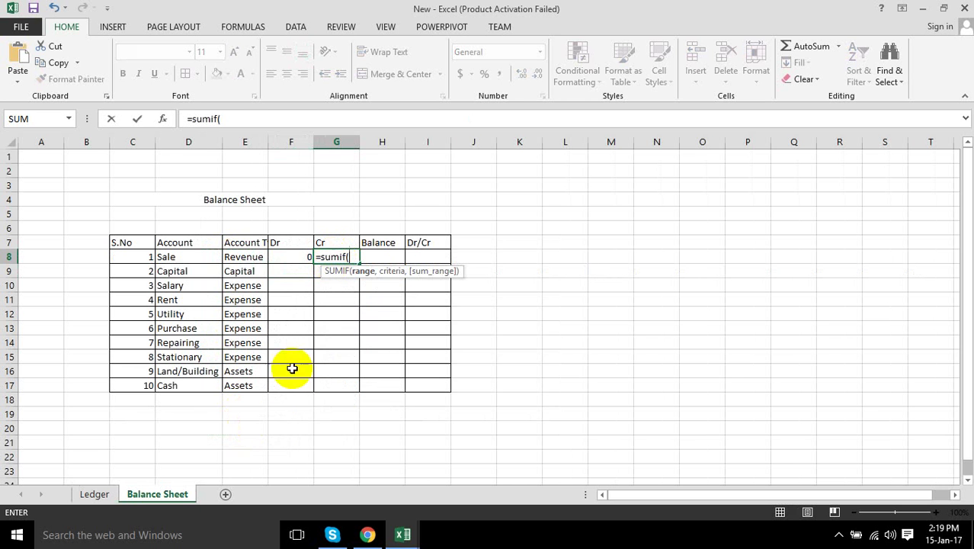
{"action": "left_click", "coordinate": [95, 493]}
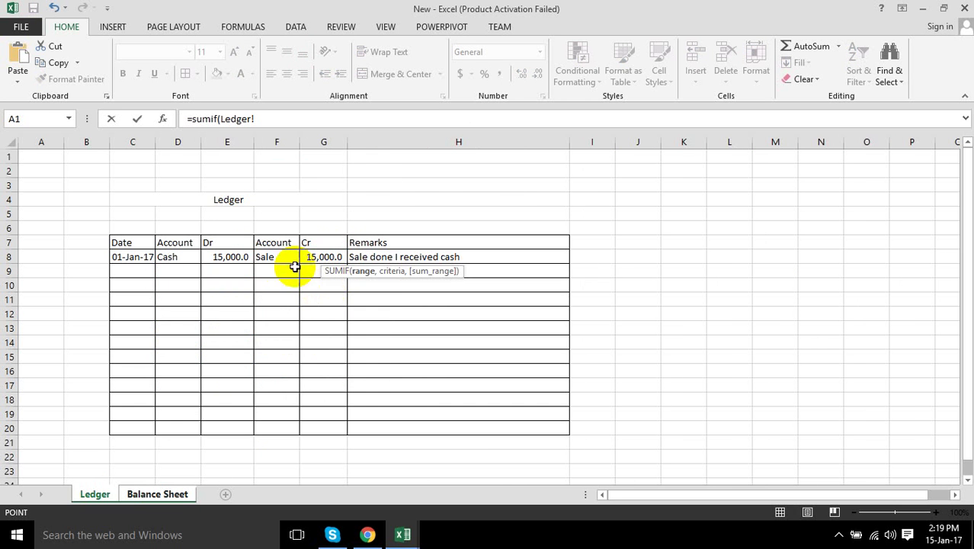
{"action": "left_click_drag", "start_coordinate": [276, 256], "coordinate": [285, 423]}
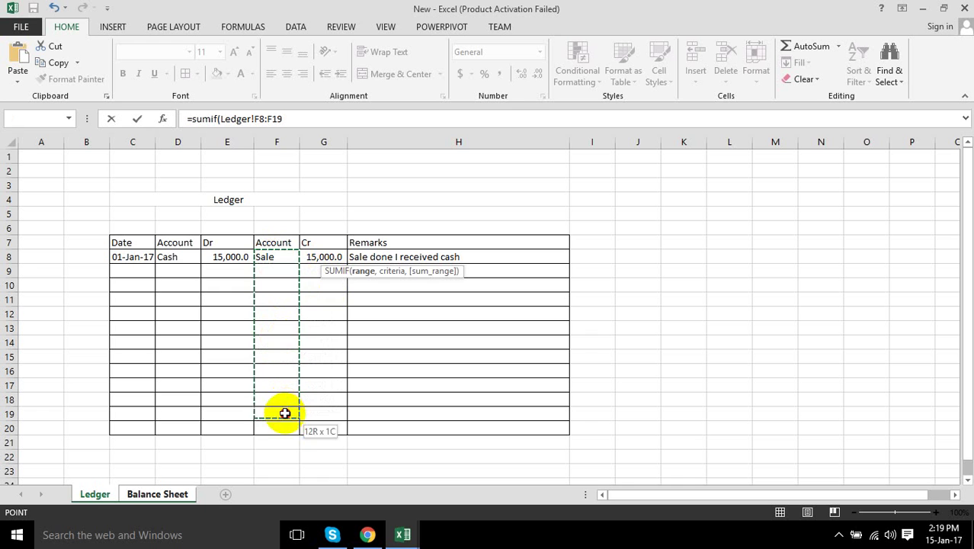
{"action": "type", "text": ","}
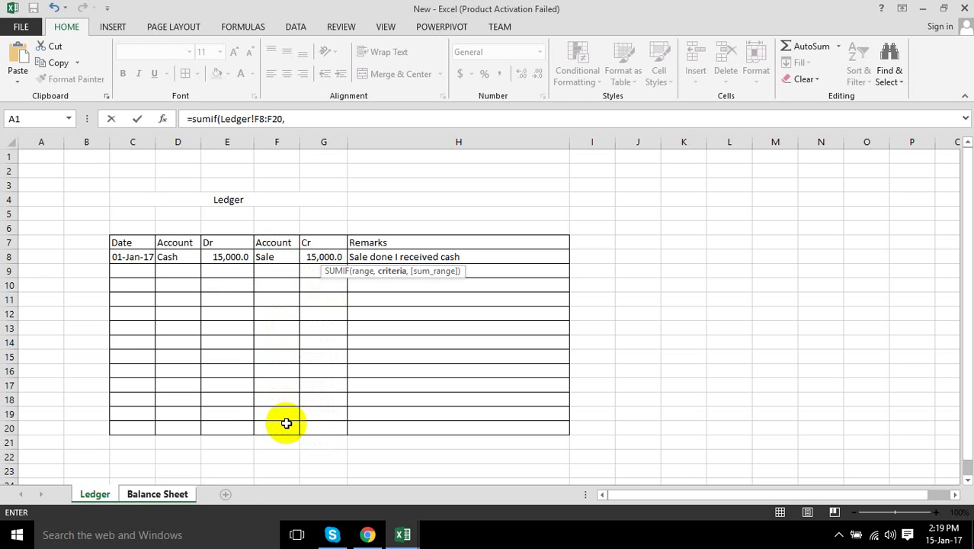
{"action": "left_click", "coordinate": [170, 494]}
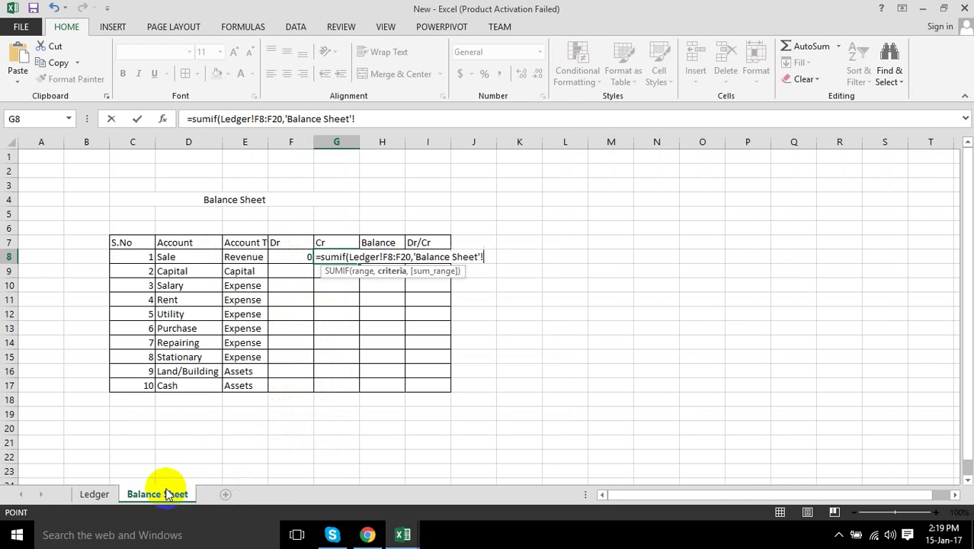
{"action": "left_click", "coordinate": [205, 257]}
{"action": "type", "text": ","}
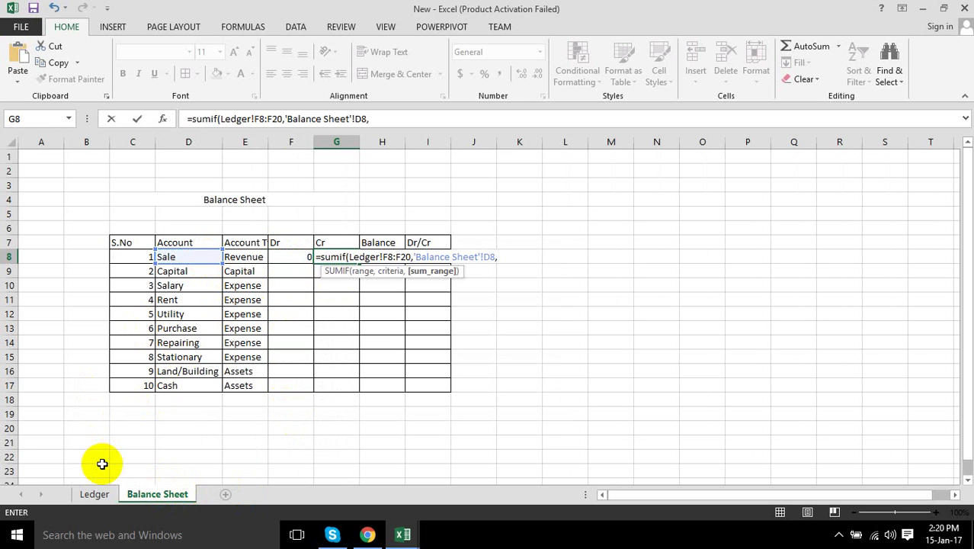
{"action": "key", "text": "Escape"}
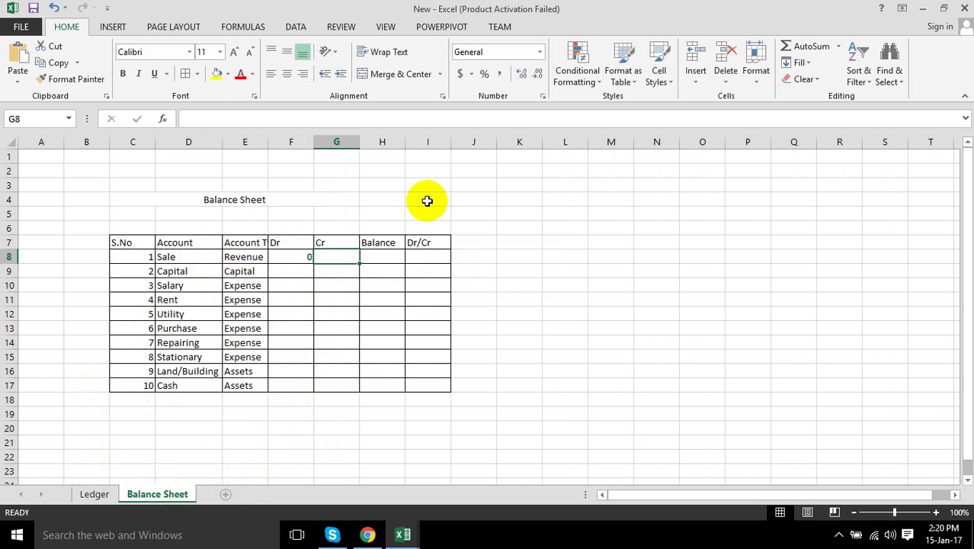
- Start a SUMIF in Sale's Cr cell G8 with criteria range Ledger!$F$8:$F$20
{"action": "type", "text": "=sunif"}
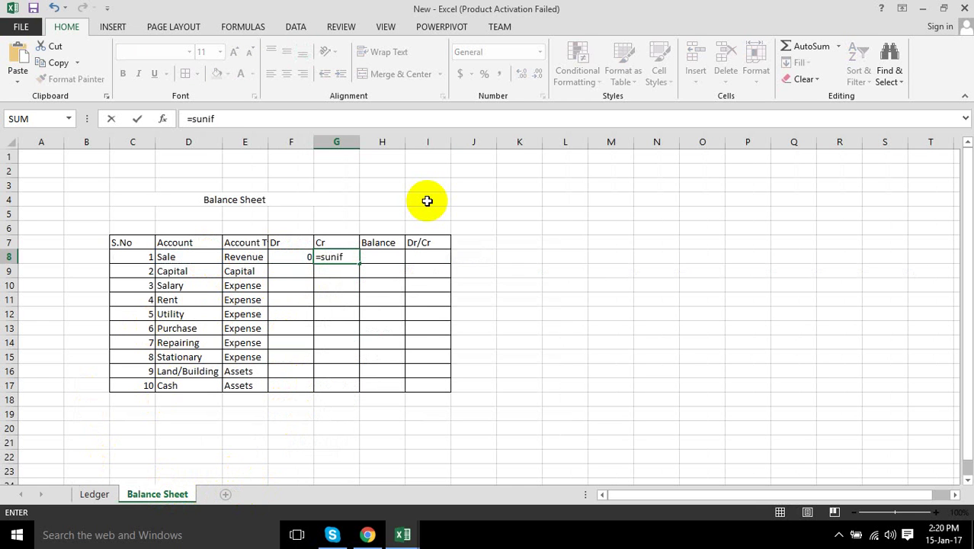
{"action": "key", "text": "BackSpace"}
{"action": "key", "text": "BackSpace"}
{"action": "key", "text": "BackSpace"}
{"action": "type", "text": "mif"}
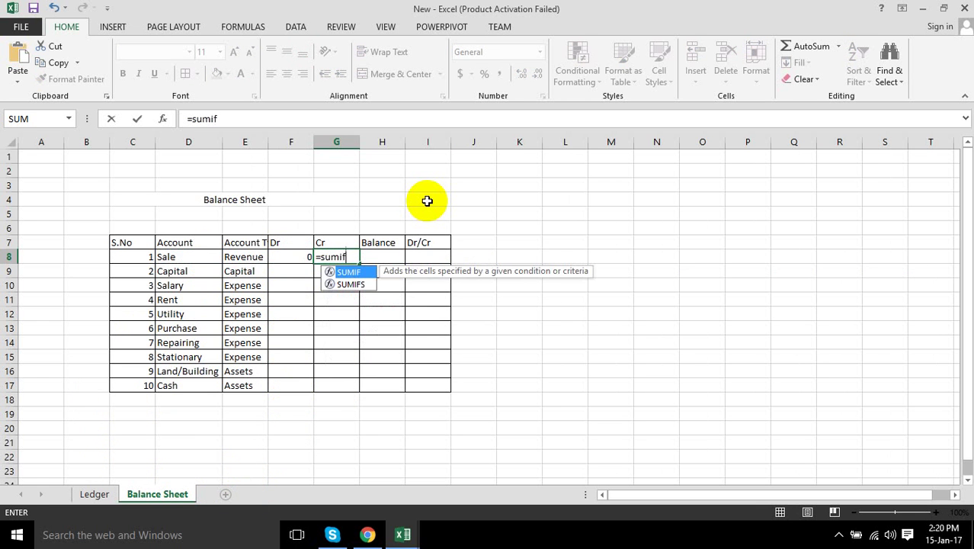
{"action": "type", "text": "("}
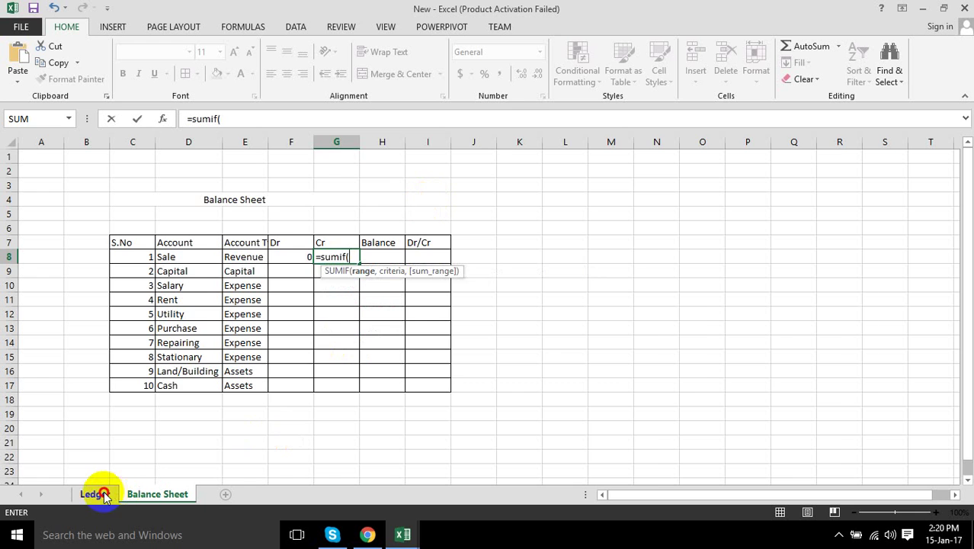
{"action": "left_click", "coordinate": [96, 493]}
{"action": "left_click_drag", "start_coordinate": [290, 259], "coordinate": [279, 421]}
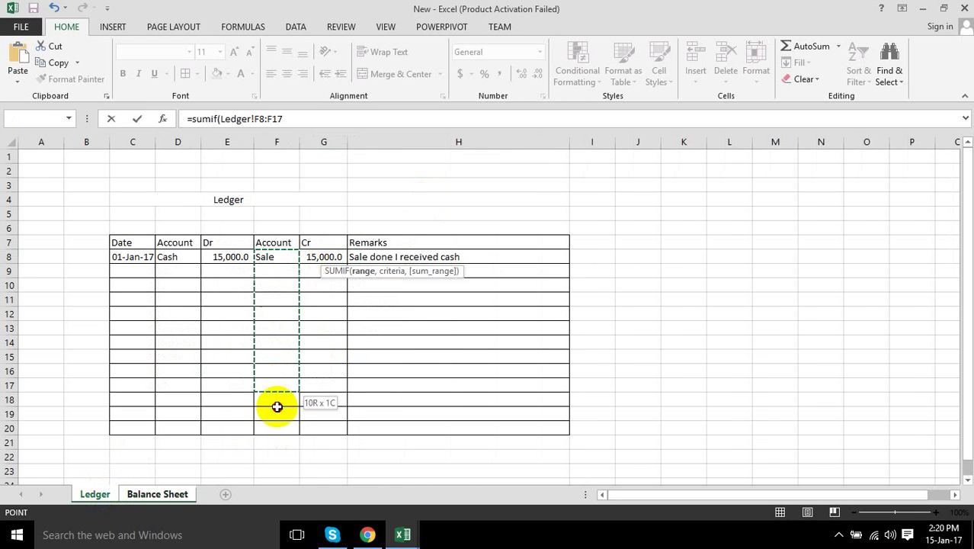
{"action": "key", "text": "F4"}
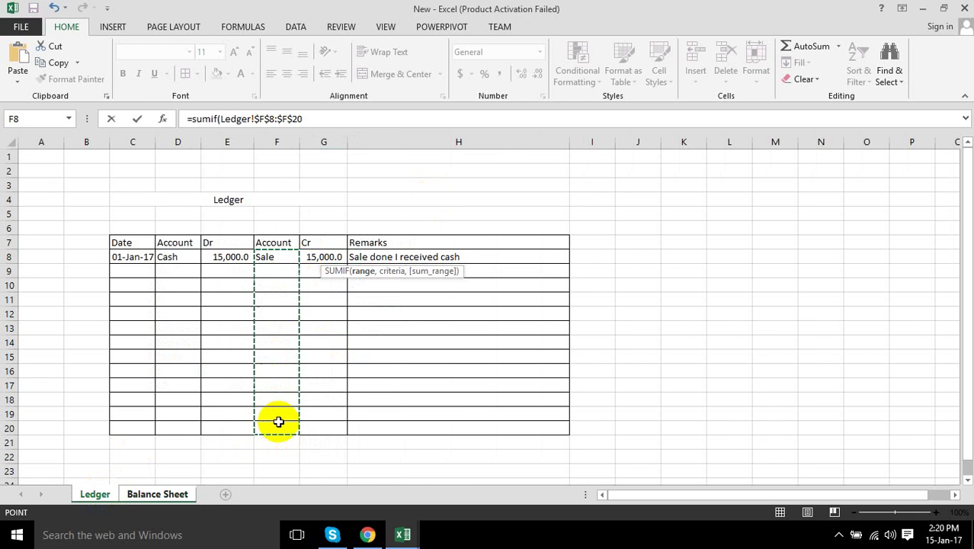
{"action": "type", "text": ","}
- Finish it with criterion D8 and sum range Ledger!$G$8:$G$20, giving 15000
{"action": "left_click", "coordinate": [152, 493]}
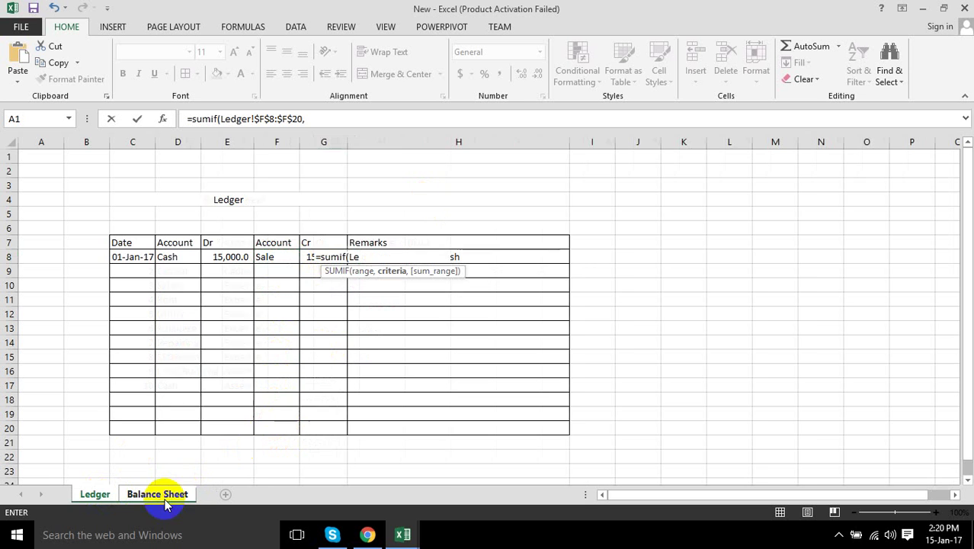
{"action": "left_click", "coordinate": [196, 257]}
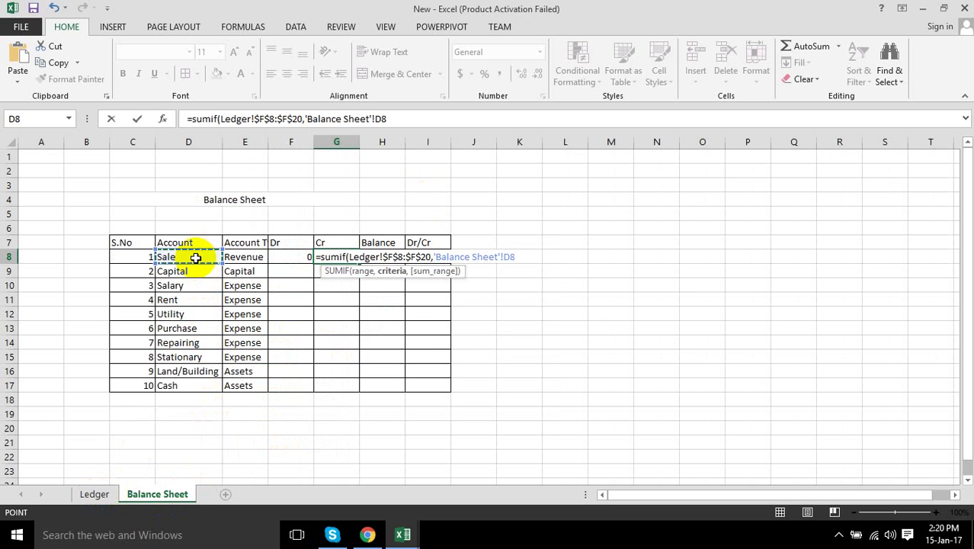
{"action": "type", "text": ","}
{"action": "left_click", "coordinate": [98, 494]}
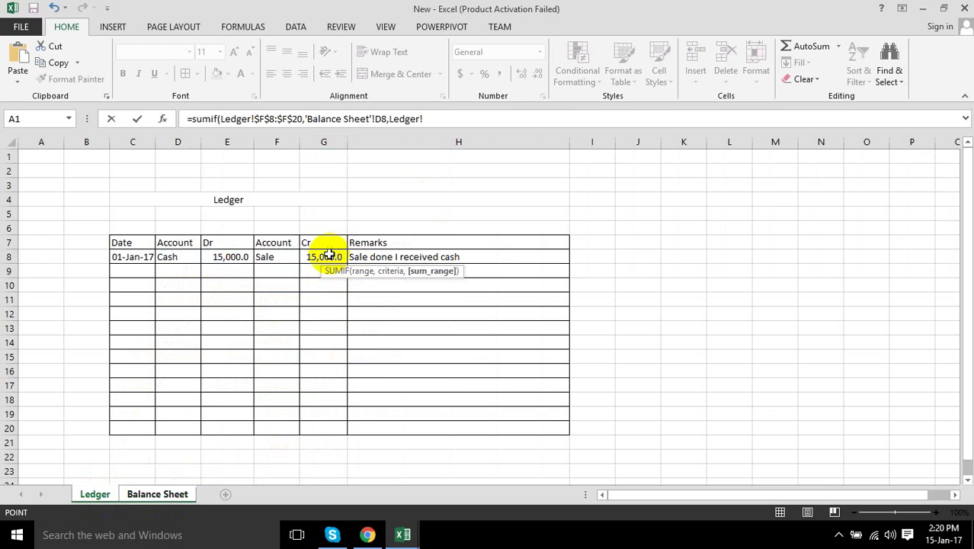
{"action": "left_click", "coordinate": [326, 256]}
{"action": "left_click_drag", "start_coordinate": [326, 256], "coordinate": [325, 422]}
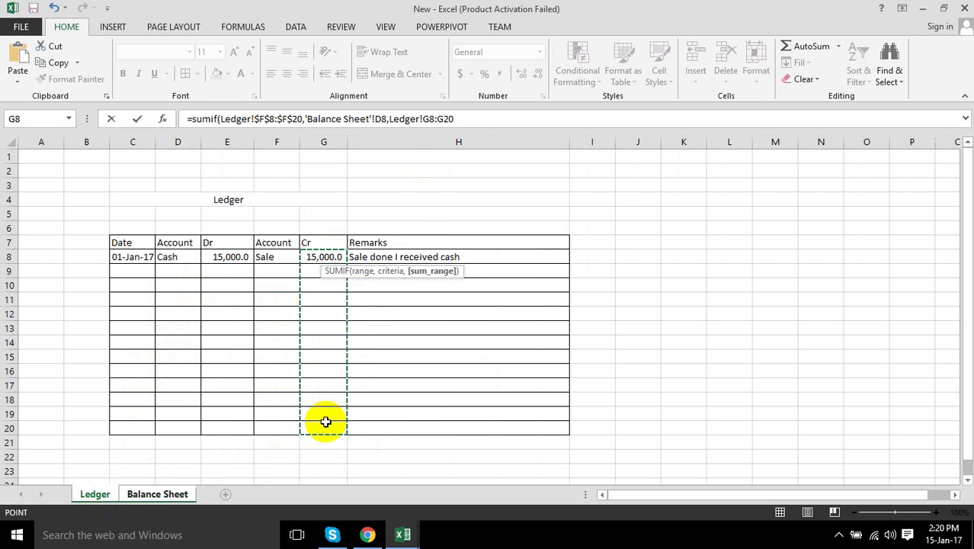
{"action": "key", "text": "F4"}
{"action": "type", "text": ")"}
{"action": "key", "text": "Return"}
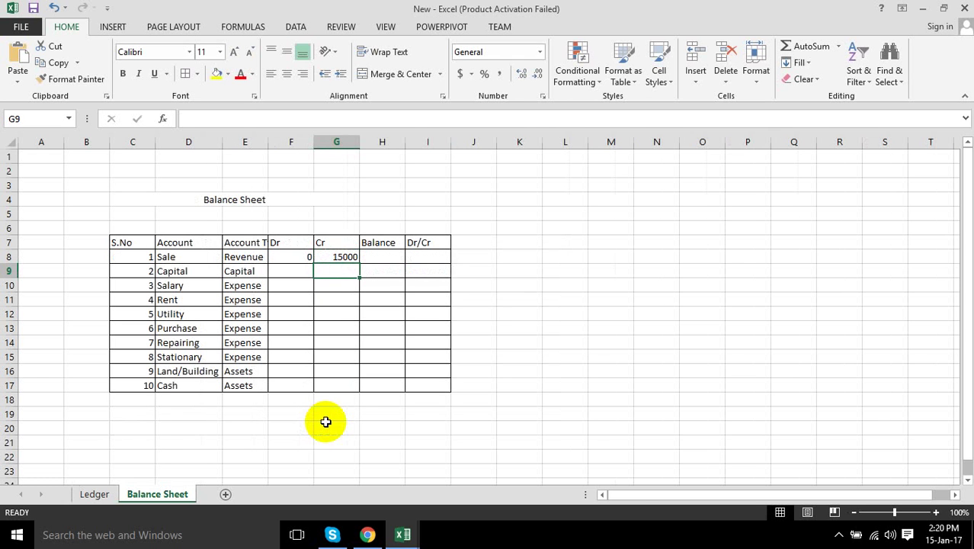
- Fill the F8:G8 Dr and Cr SUMIF formulas down through the Cash row 17
{"action": "mouse_move", "coordinate": [301, 256]}
{"action": "left_mouse_down"}
{"action": "mouse_move", "coordinate": [355, 257]}
{"action": "mouse_move", "coordinate": [349, 387]}
{"action": "left_mouse_up"}
{"action": "left_click", "coordinate": [334, 424]}
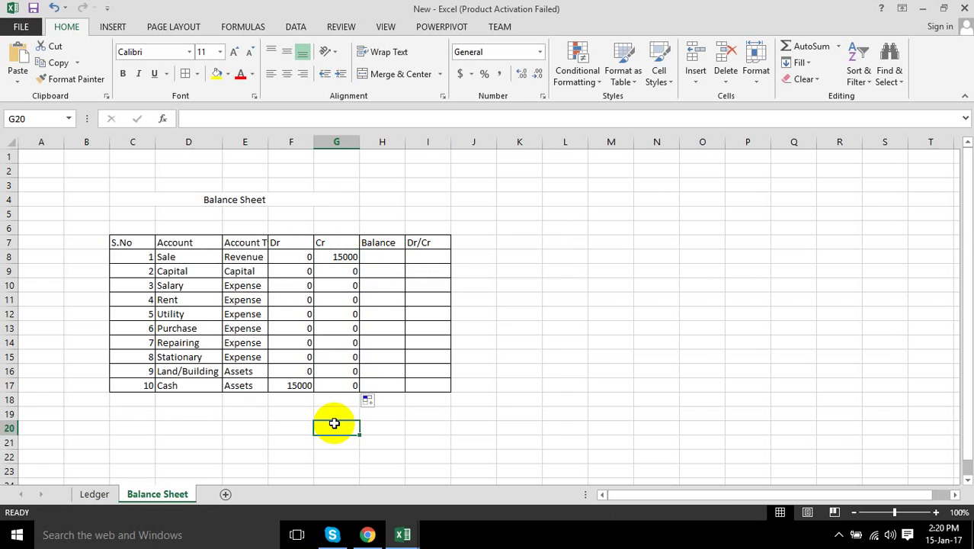
- Start a 02-Jan-17 Ledger entry in row 9 debiting Cash 20,000
{"action": "left_click", "coordinate": [90, 493]}
{"action": "left_click", "coordinate": [151, 271]}
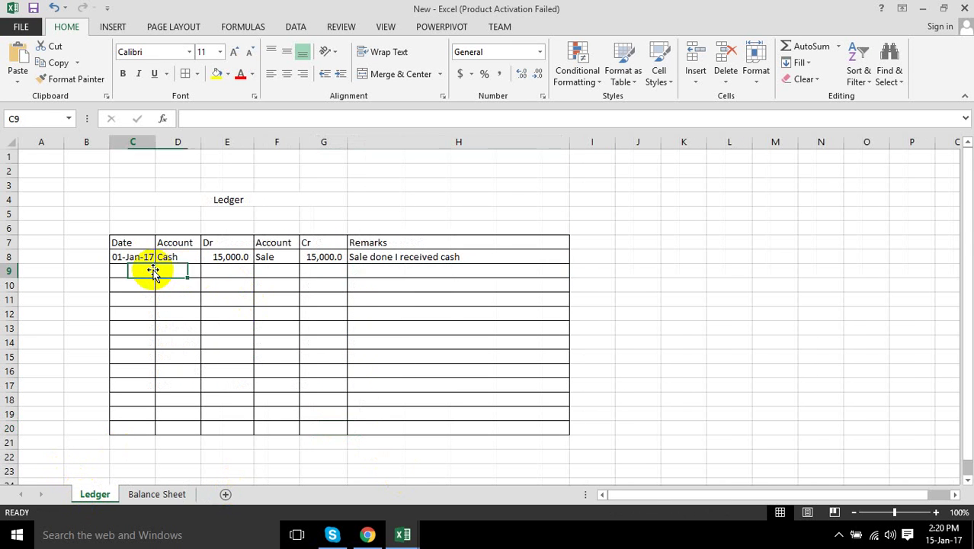
{"action": "type", "text": "2-"}
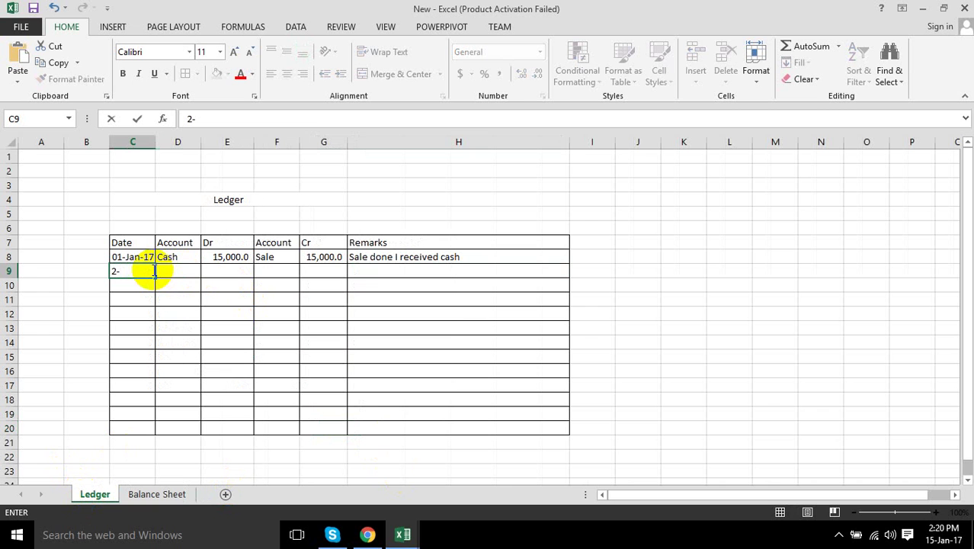
{"action": "type", "text": "jan-"}
{"action": "type", "text": "2017"}
{"action": "key", "text": "Tab"}
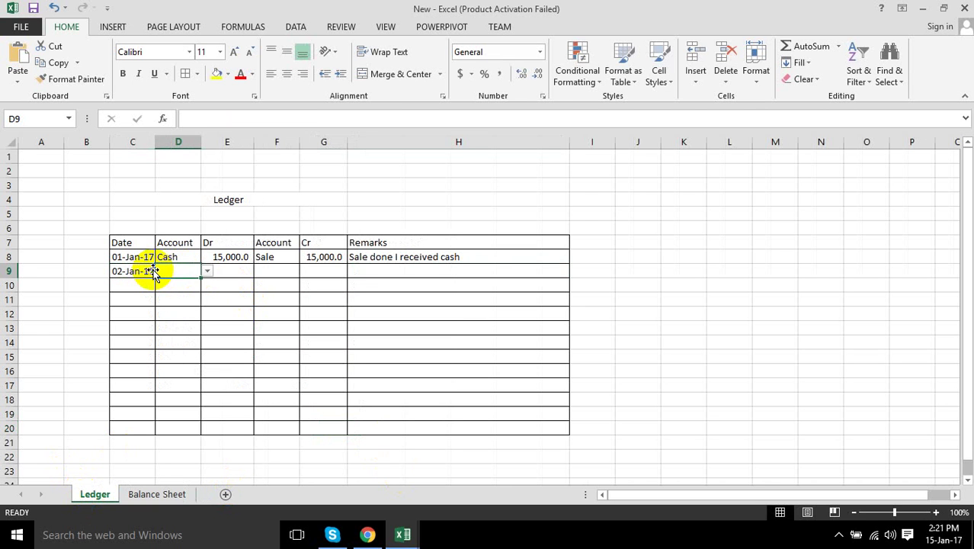
{"action": "type", "text": "Cash"}
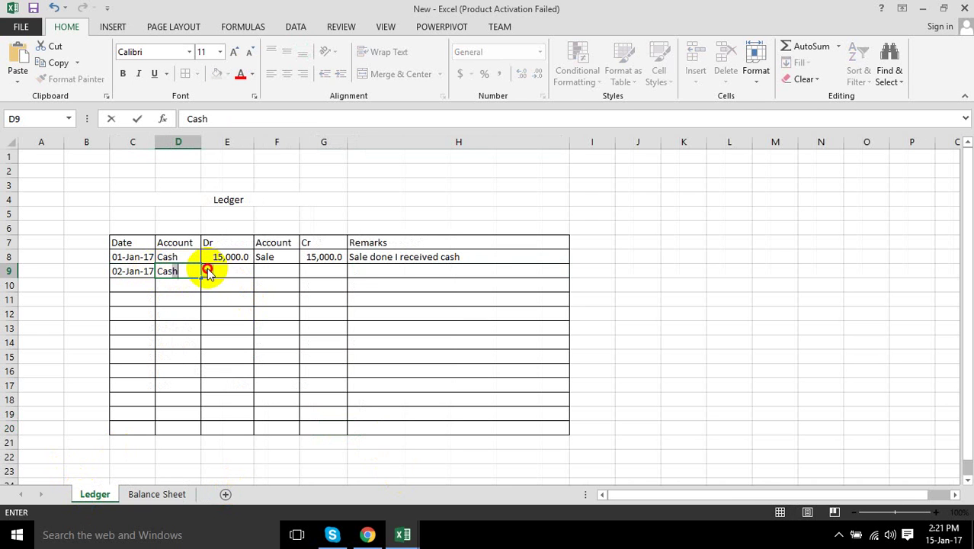
{"action": "left_click", "coordinate": [206, 272]}
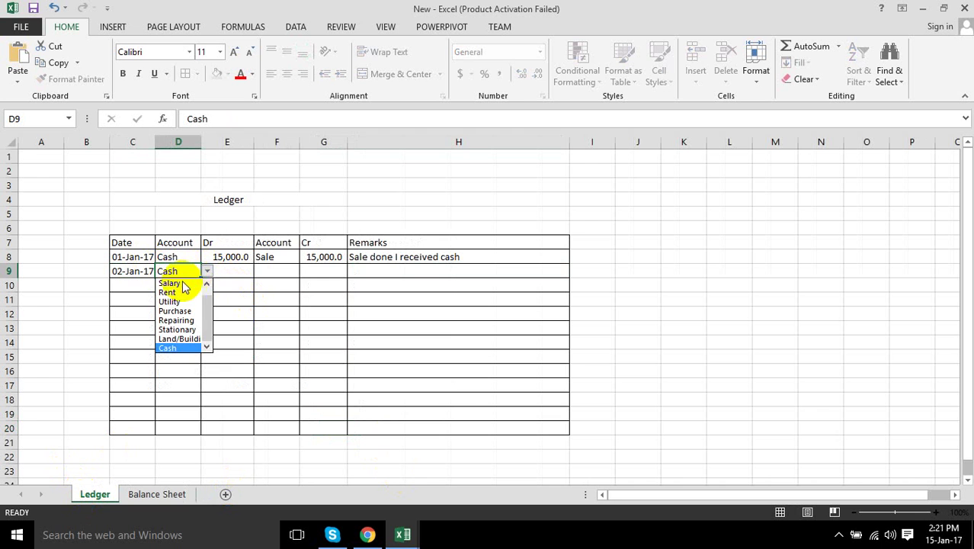
{"action": "left_click", "coordinate": [170, 347]}
{"action": "left_click", "coordinate": [228, 278]}
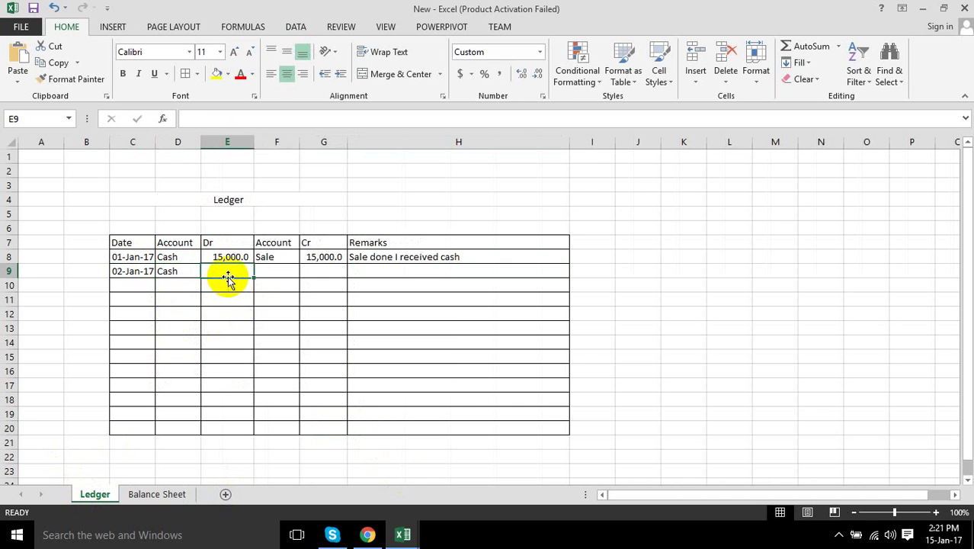
{"action": "type", "text": "20000"}
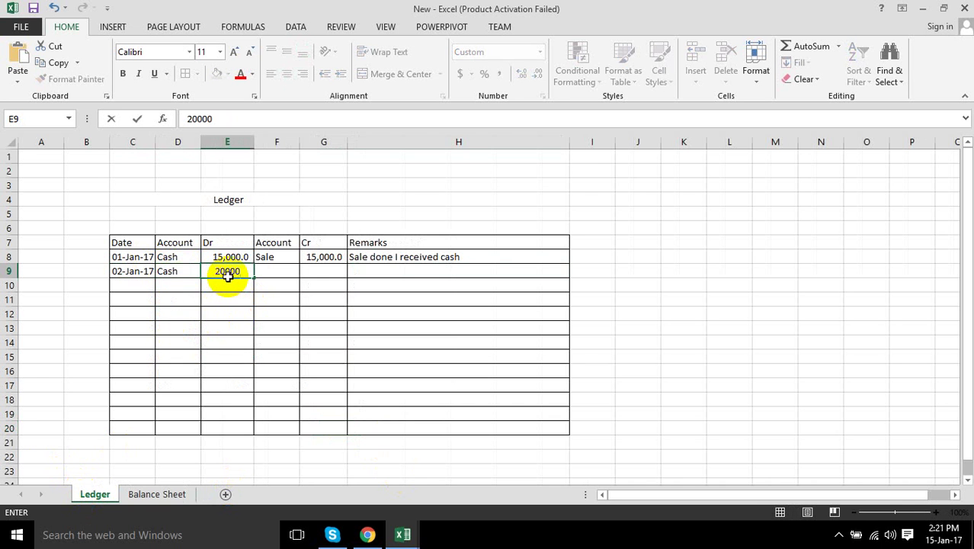
{"action": "key", "text": "Tab"}
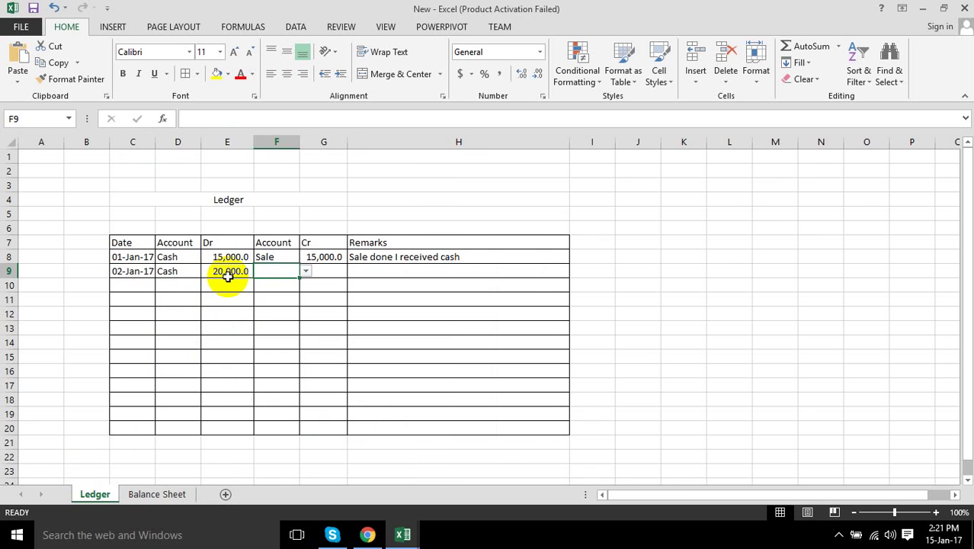
- Credit Capital with 20,000 in the same entry
{"action": "type", "text": "Cap"}
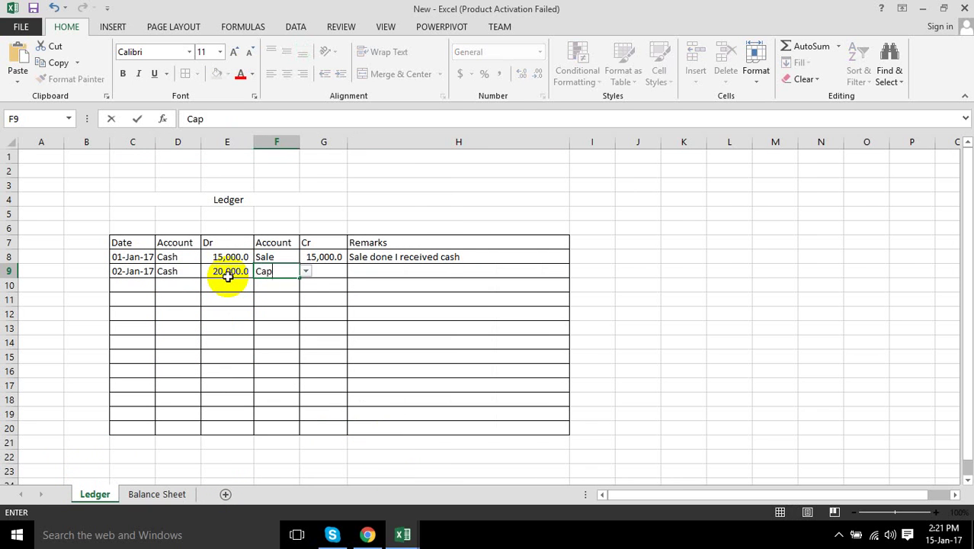
{"action": "key", "text": "BackSpace"}
{"action": "key", "text": "BackSpace"}
{"action": "key", "text": "BackSpace"}
{"action": "left_click", "coordinate": [304, 272]}
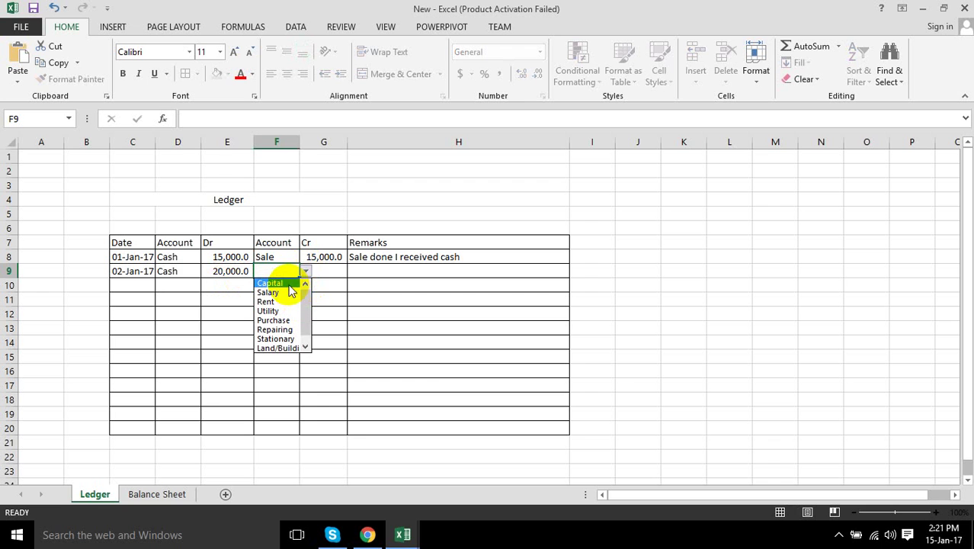
{"action": "left_click", "coordinate": [288, 283]}
{"action": "left_click", "coordinate": [321, 273]}
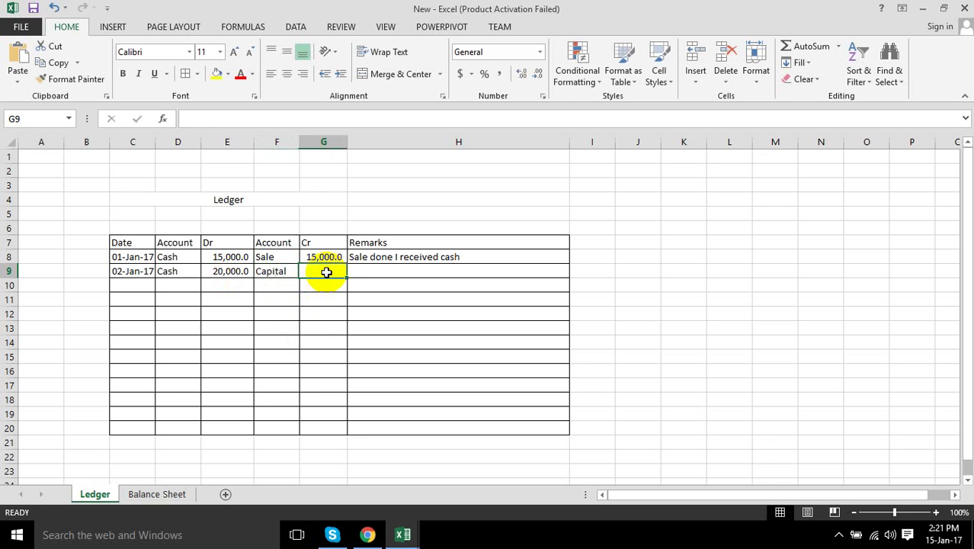
{"action": "type", "text": "2000"}
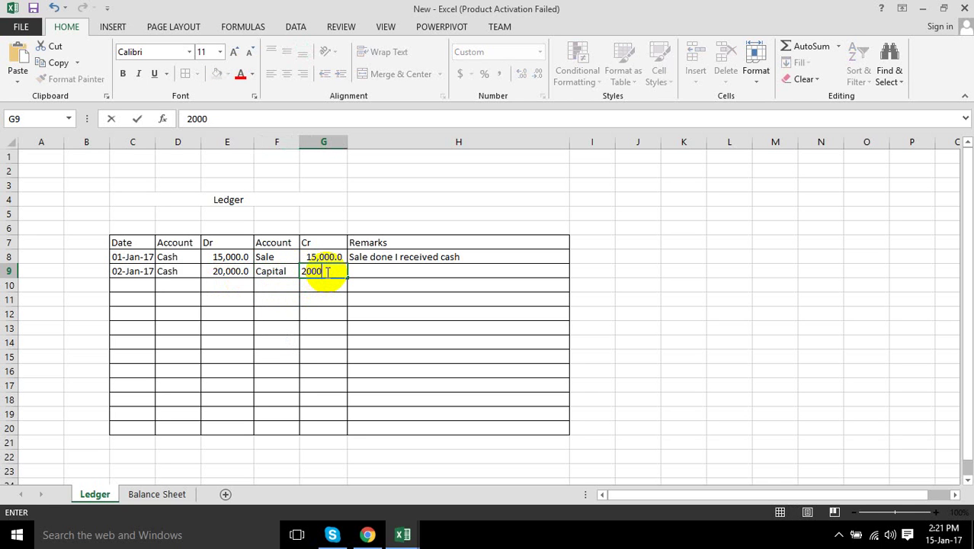
{"action": "type", "text": "0"}
{"action": "key", "text": "Tab"}
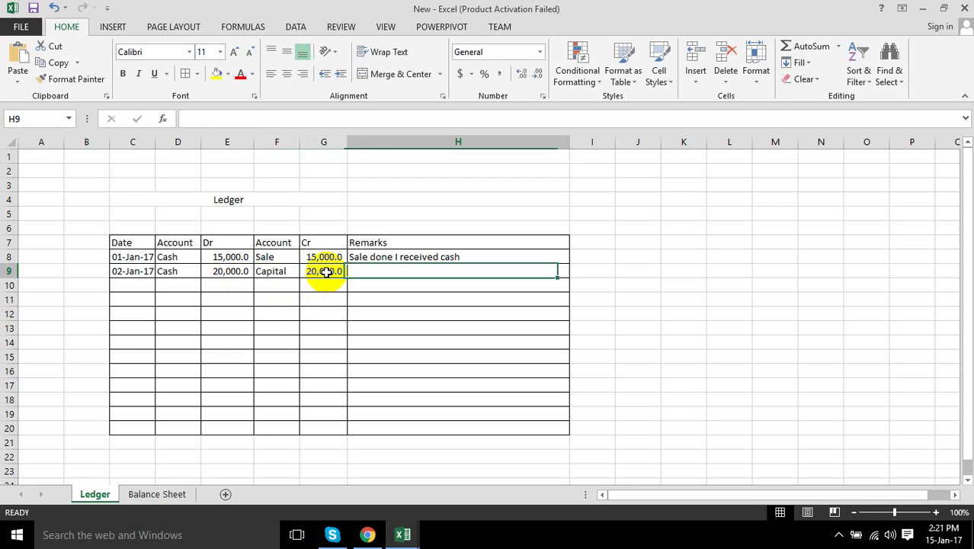
- Add the remark 'cash received against Capital' and return to the Balance Sheet
{"action": "type", "text": "A"}
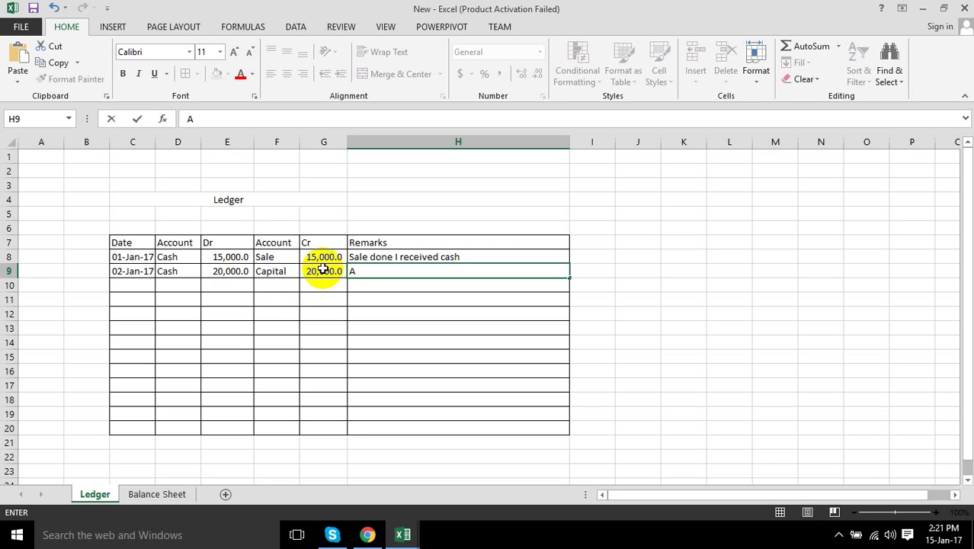
{"action": "type", "text": "a"}
{"action": "key", "text": "BackSpace"}
{"action": "key", "text": "BackSpace"}
{"action": "type", "text": "cas"}
{"action": "type", "text": "h reci"}
{"action": "key", "text": "BackSpace"}
{"action": "type", "text": "e"}
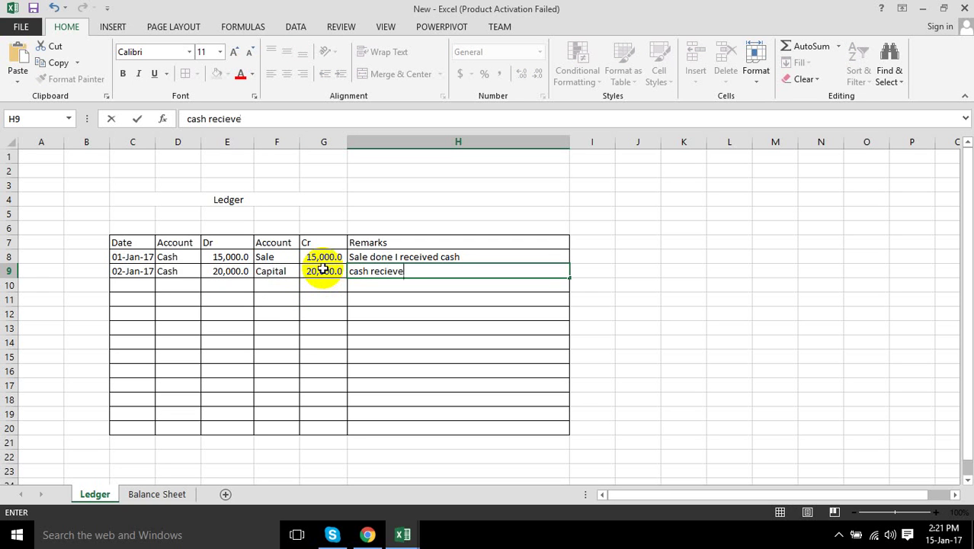
{"action": "type", "text": "ived agains"}
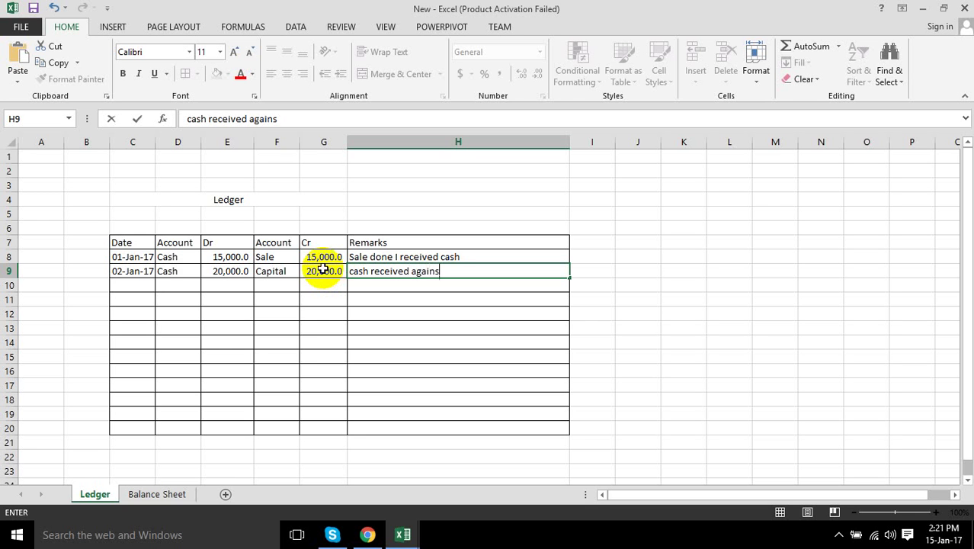
{"action": "type", "text": "t Capital"}
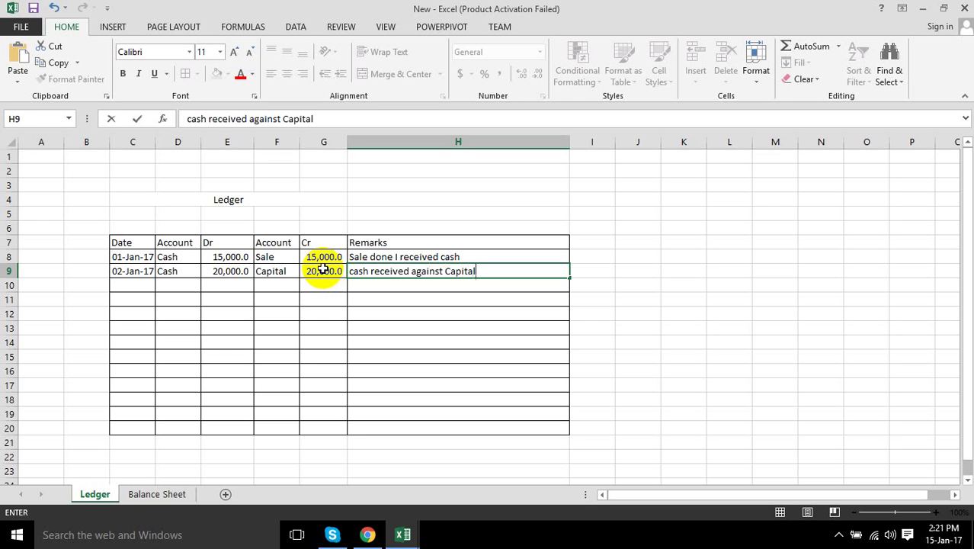
{"action": "key", "text": "Return"}
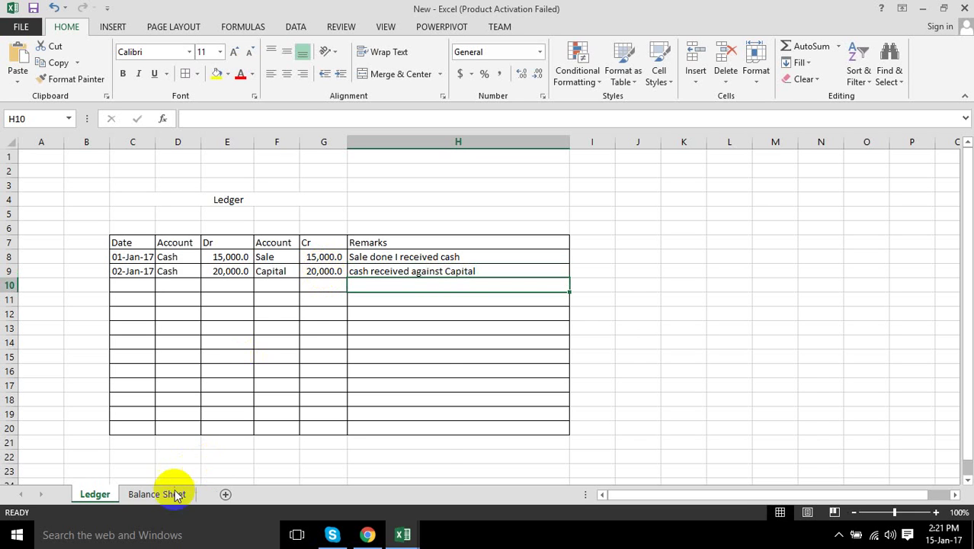
{"action": "left_click", "coordinate": [174, 493]}
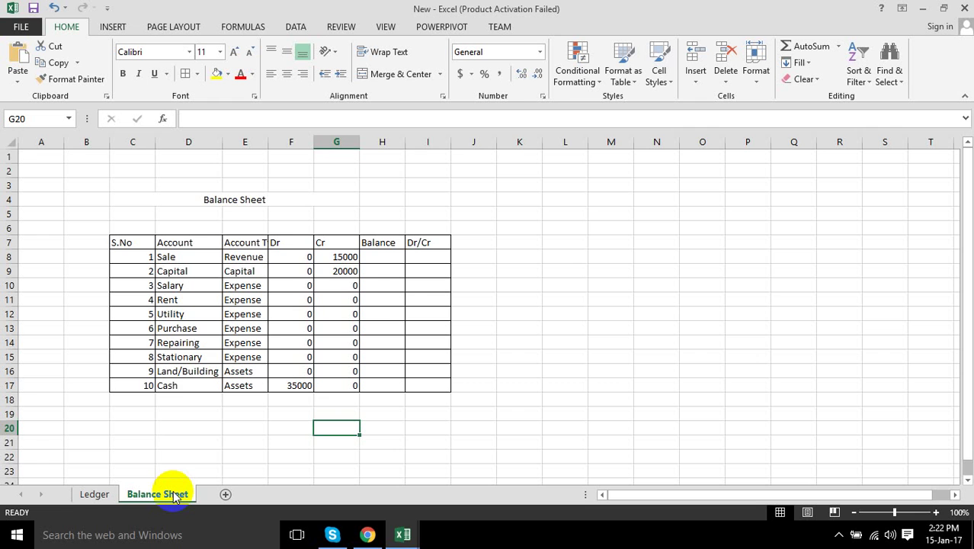
{"action": "left_click", "coordinate": [388, 255]}
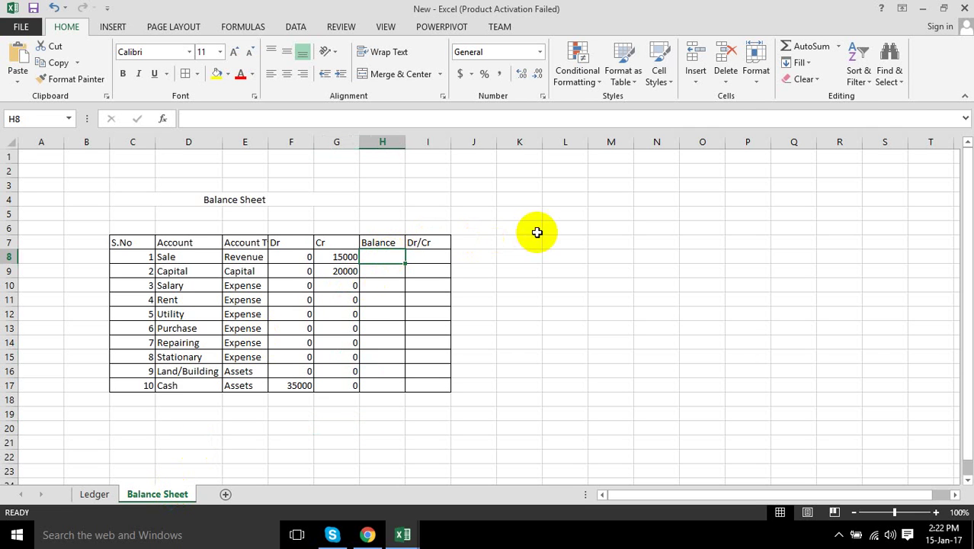
- List the account types Asset, Expense, Revenue, Libility and Capital in L6:L10
{"action": "left_click", "coordinate": [568, 229]}
{"action": "type", "text": "Asse"}
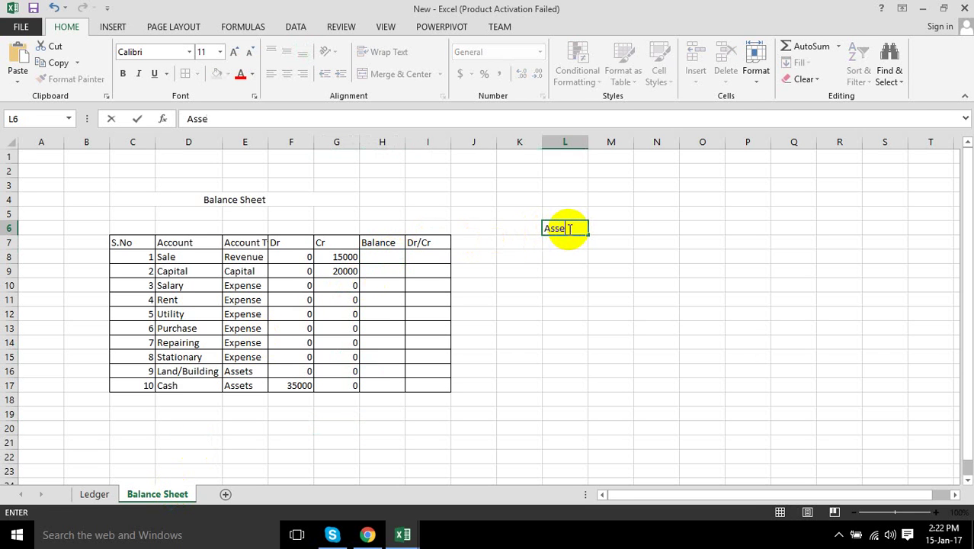
{"action": "type", "text": "t"}
{"action": "key", "text": "Return"}
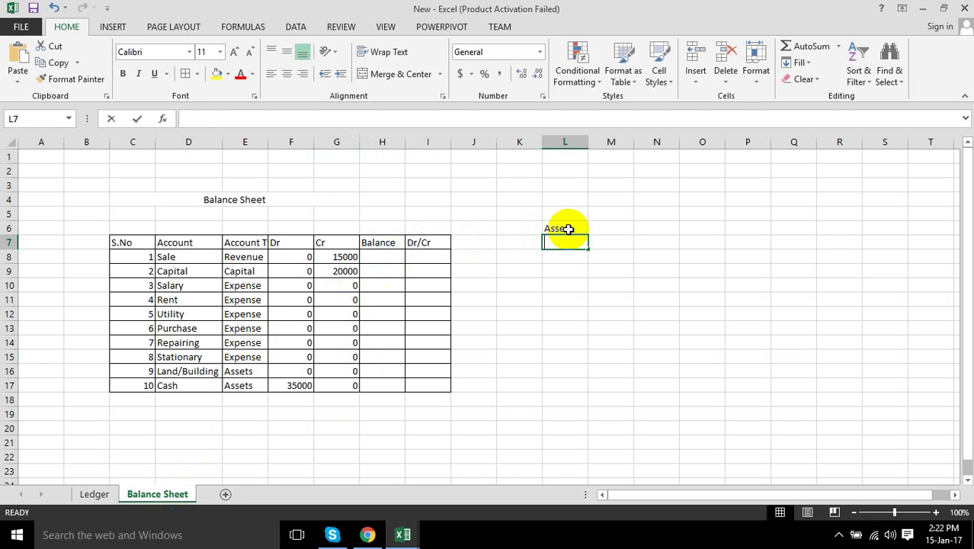
{"action": "type", "text": "Expen"}
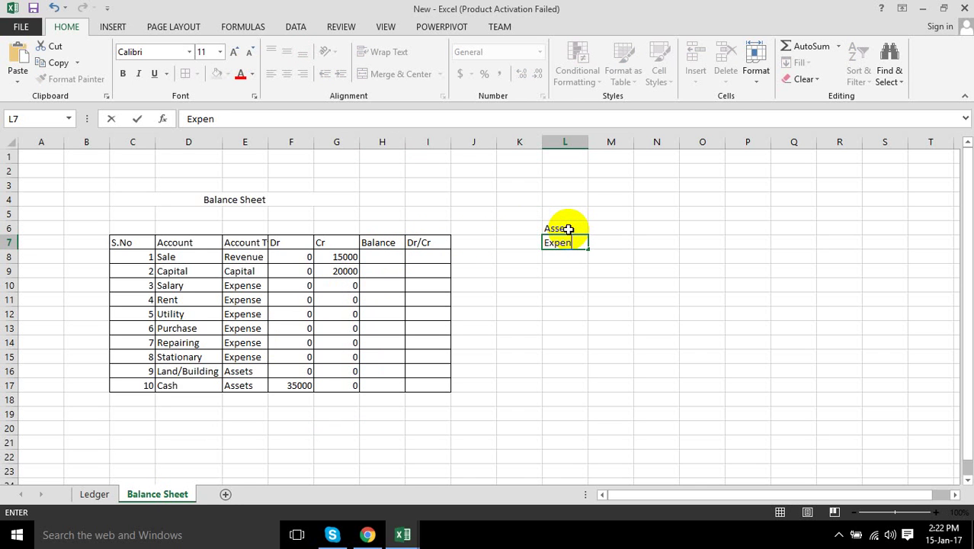
{"action": "type", "text": "se"}
{"action": "left_click", "coordinate": [569, 229]}
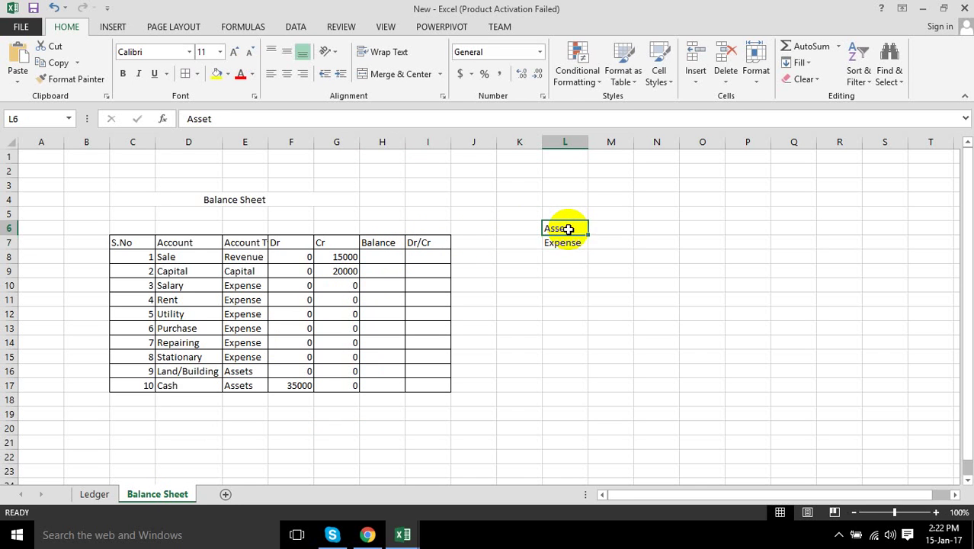
{"action": "key", "text": "Down"}
{"action": "key", "text": "Down"}
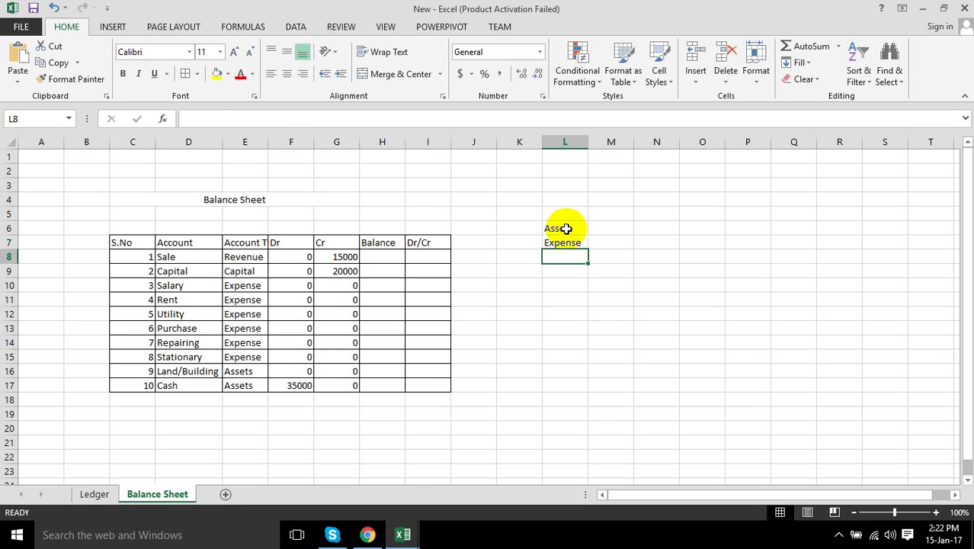
{"action": "type", "text": "R"}
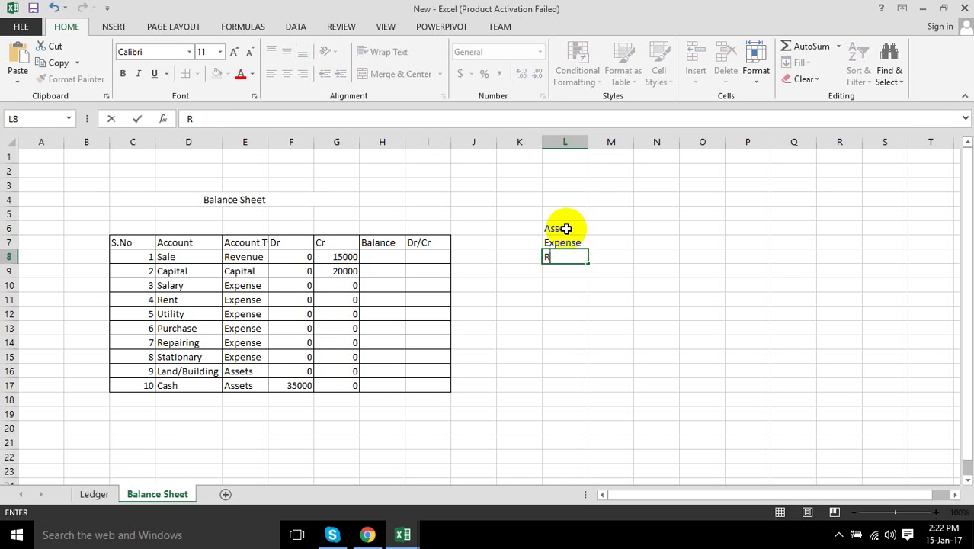
{"action": "type", "text": "evenue"}
{"action": "key", "text": "Return"}
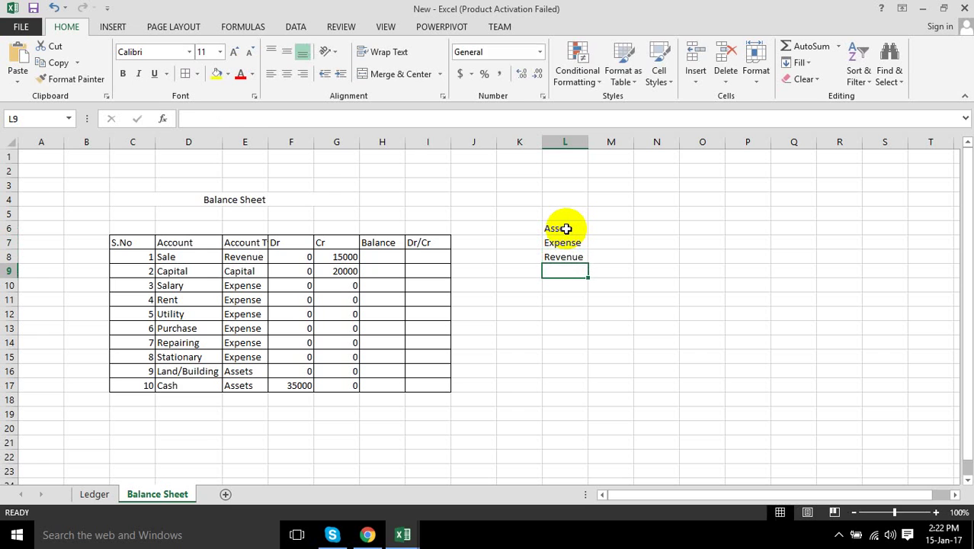
{"action": "type", "text": "Libility"}
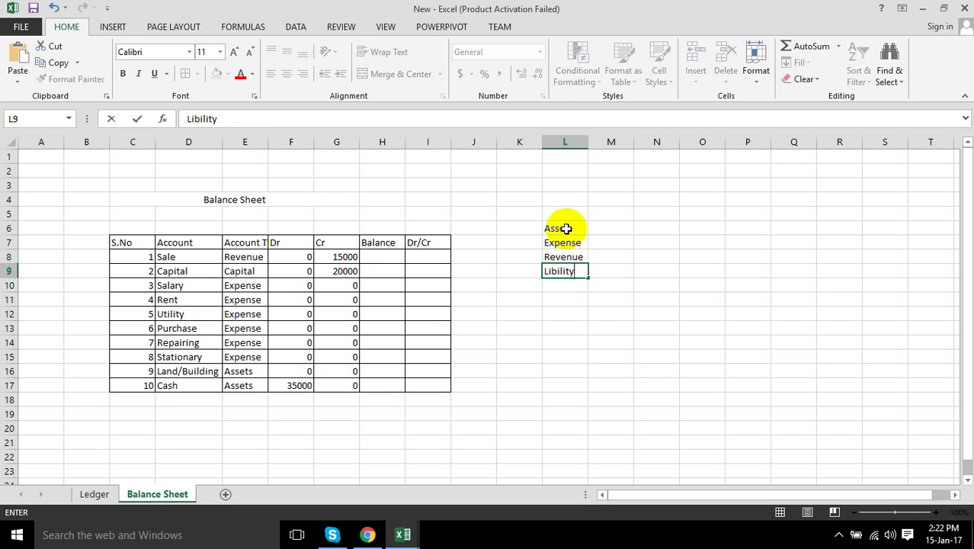
{"action": "key", "text": "Return"}
{"action": "type", "text": "C"}
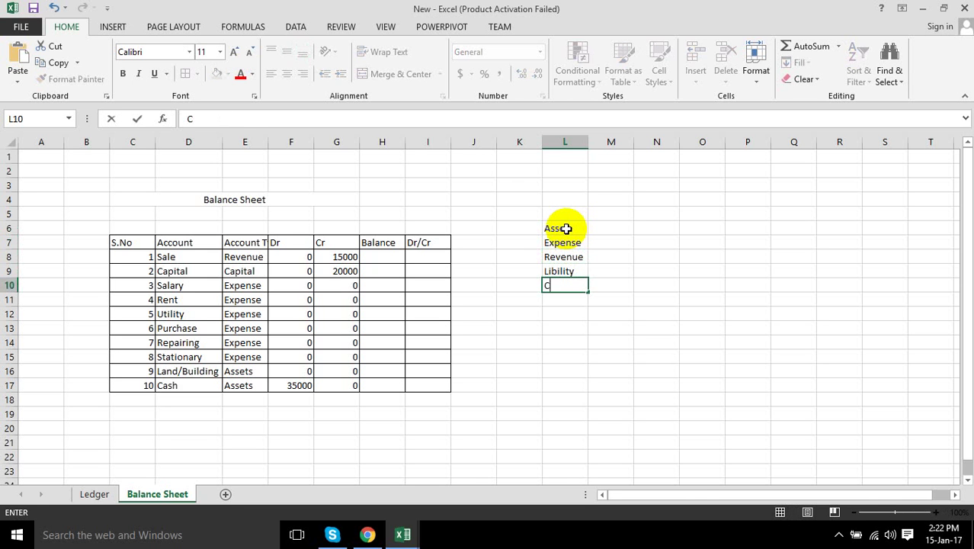
{"action": "type", "text": "apital"}
{"action": "key", "text": "Up"}
{"action": "key", "text": "Up"}
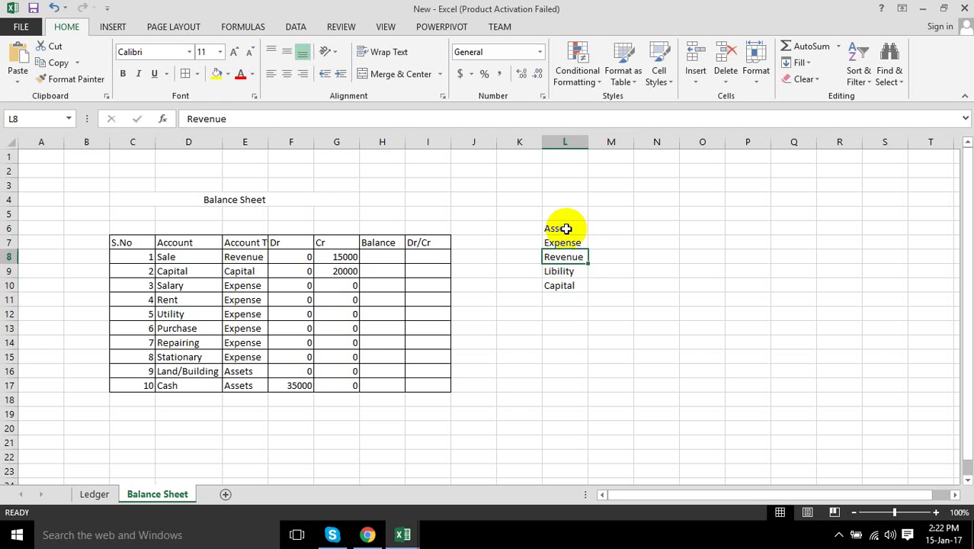
{"action": "key", "text": "Up"}
{"action": "key", "text": "Up"}
- Enter their normal sides Dr, Dr, Cr, Cr, Cr in M6:M10
{"action": "key", "text": "Right"}
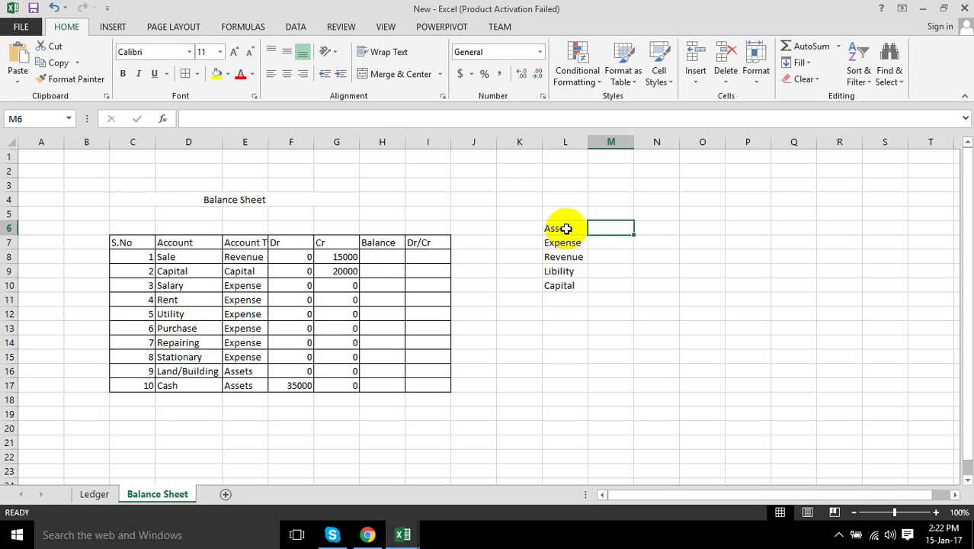
{"action": "type", "text": "Dr"}
{"action": "key", "text": "Return"}
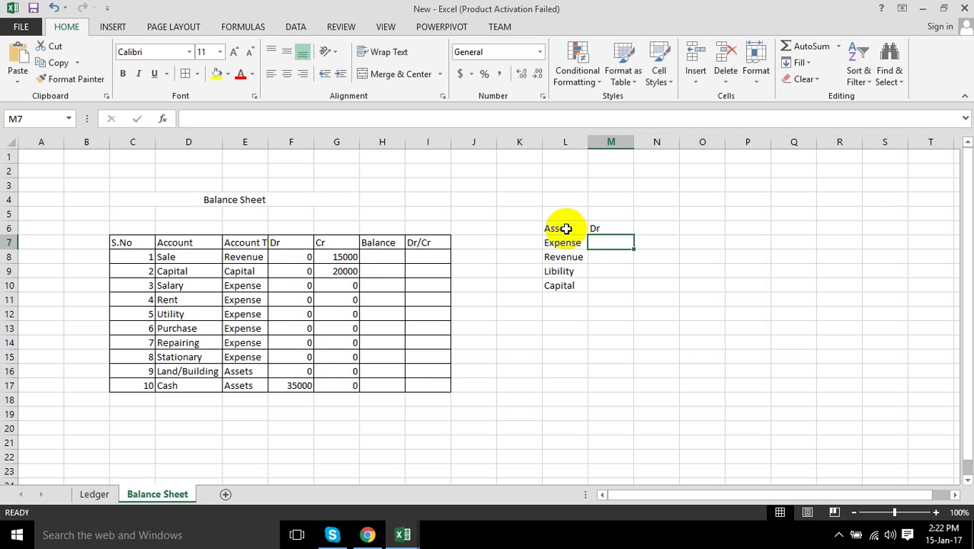
{"action": "type", "text": "Dr"}
{"action": "key", "text": "Return"}
{"action": "type", "text": "C"}
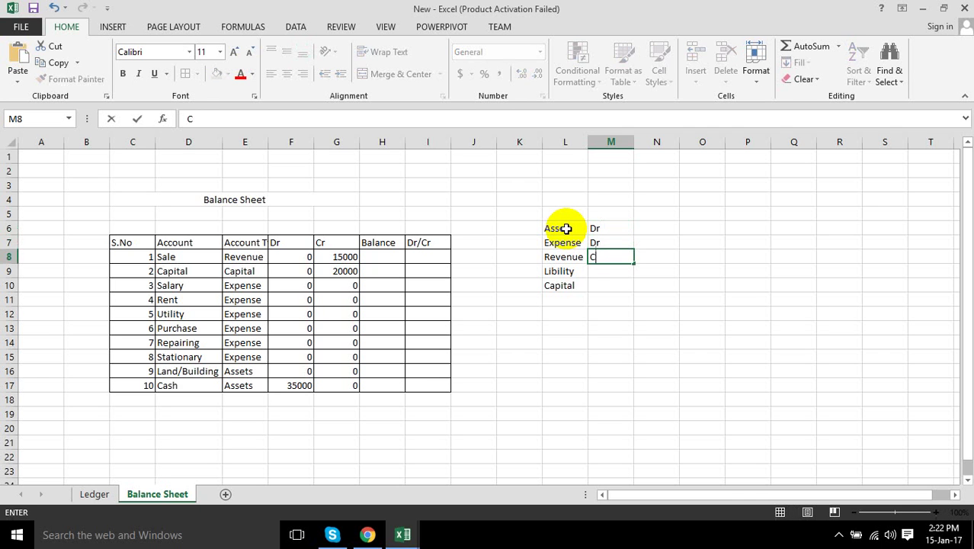
{"action": "type", "text": "r"}
{"action": "key", "text": "Return"}
{"action": "type", "text": "c"}
{"action": "key", "text": "BackSpace"}
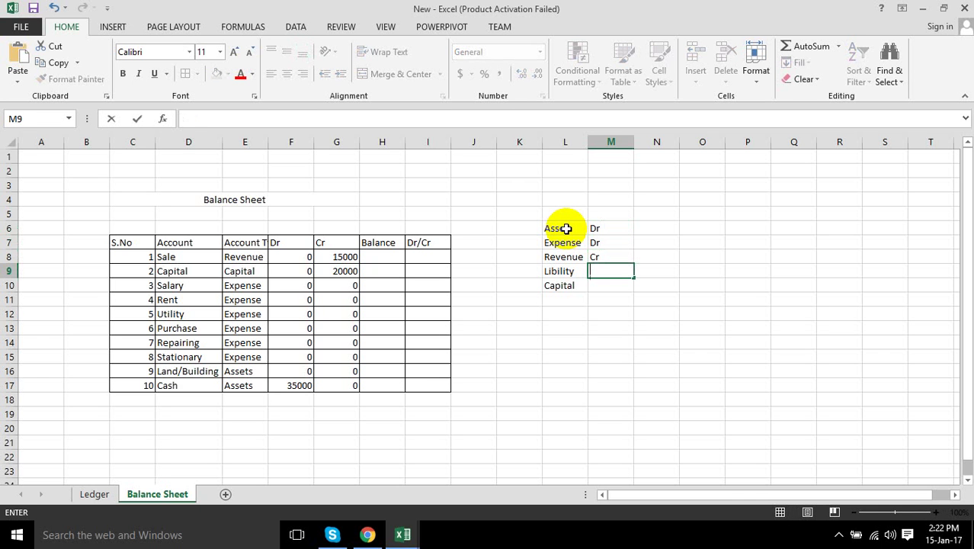
{"action": "type", "text": "Cr"}
{"action": "key", "text": "Return"}
{"action": "type", "text": "Cr"}
{"action": "key", "text": "Return"}
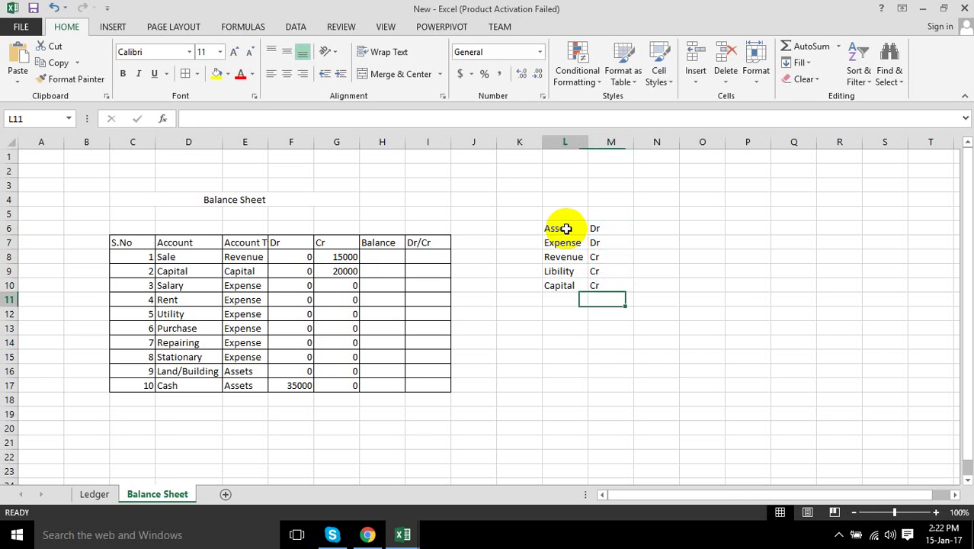
{"action": "key", "text": "Left"}
{"action": "key", "text": "Left"}
{"action": "key", "text": "Left"}
{"action": "key", "text": "Left"}
{"action": "key", "text": "Left"}
{"action": "key", "text": "Up"}
{"action": "key", "text": "Up"}
{"action": "key", "text": "Up"}
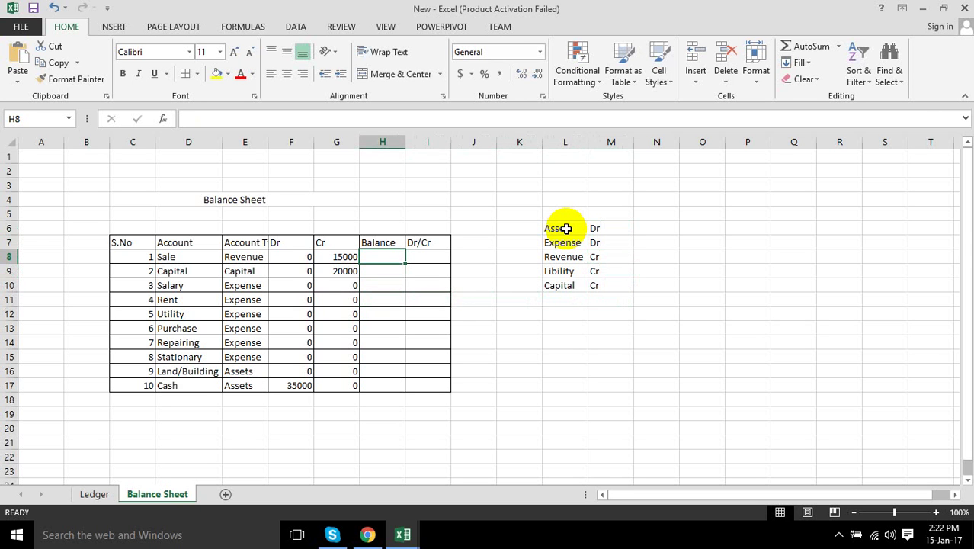
- Give Sale a balance formula =G8-F8 in H8
{"action": "type", "text": "="}
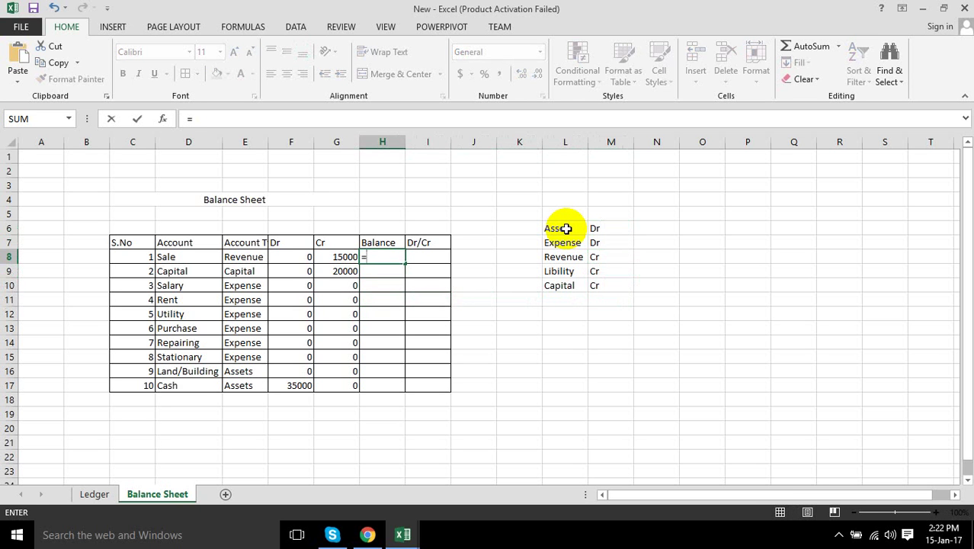
{"action": "key", "text": "Left"}
{"action": "type", "text": "-"}
{"action": "key", "text": "Left"}
{"action": "key", "text": "Left"}
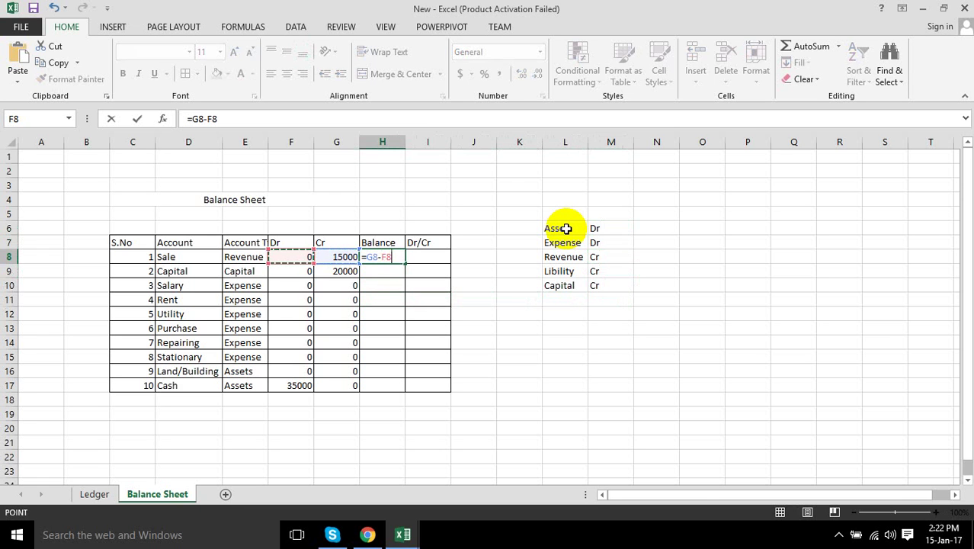
{"action": "key", "text": "Return"}
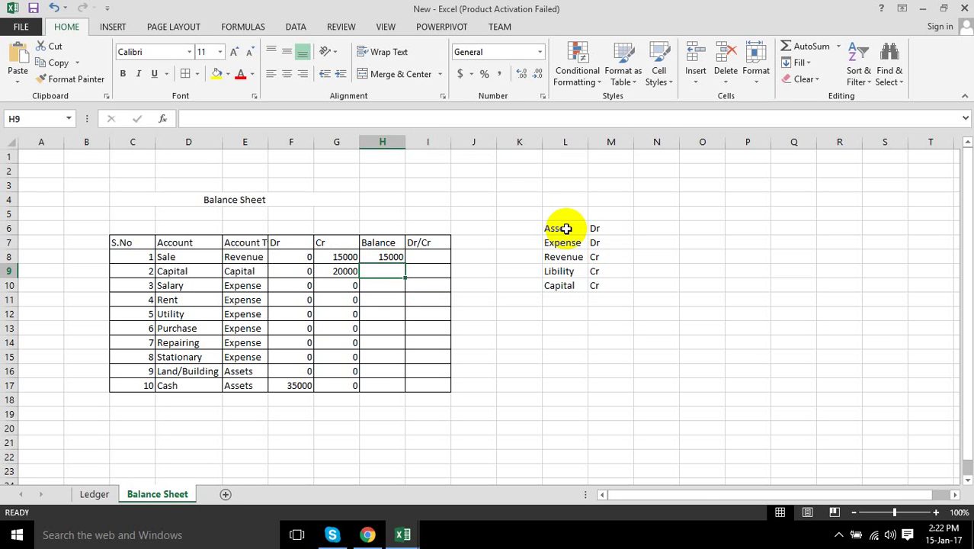
- Mark Sale's balance side as Cr in I8
{"action": "left_click", "coordinate": [429, 254]}
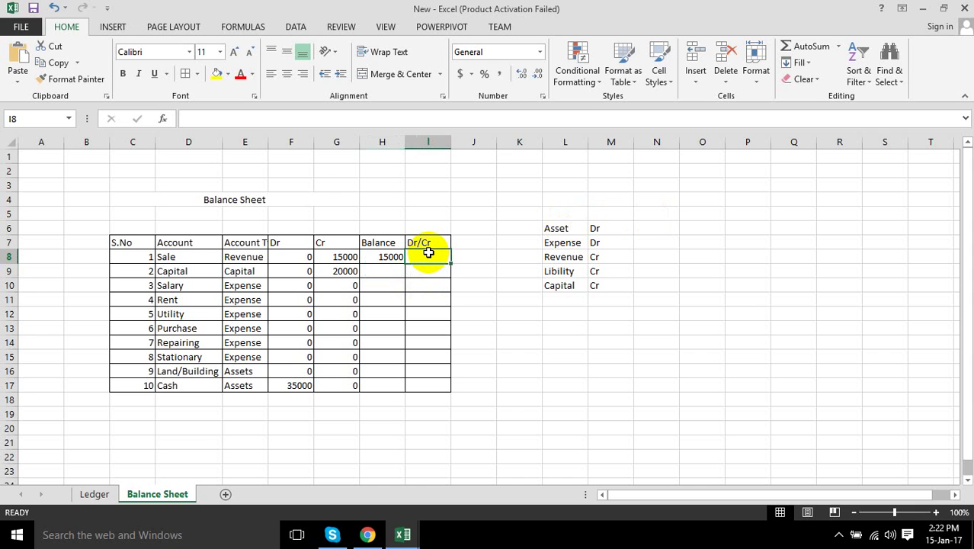
{"action": "type", "text": "Dr"}
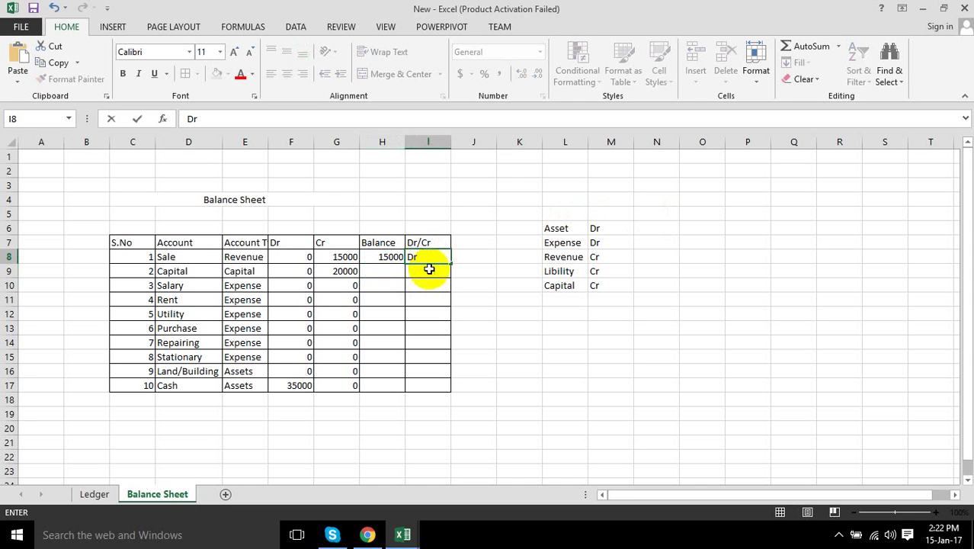
{"action": "key", "text": "Return"}
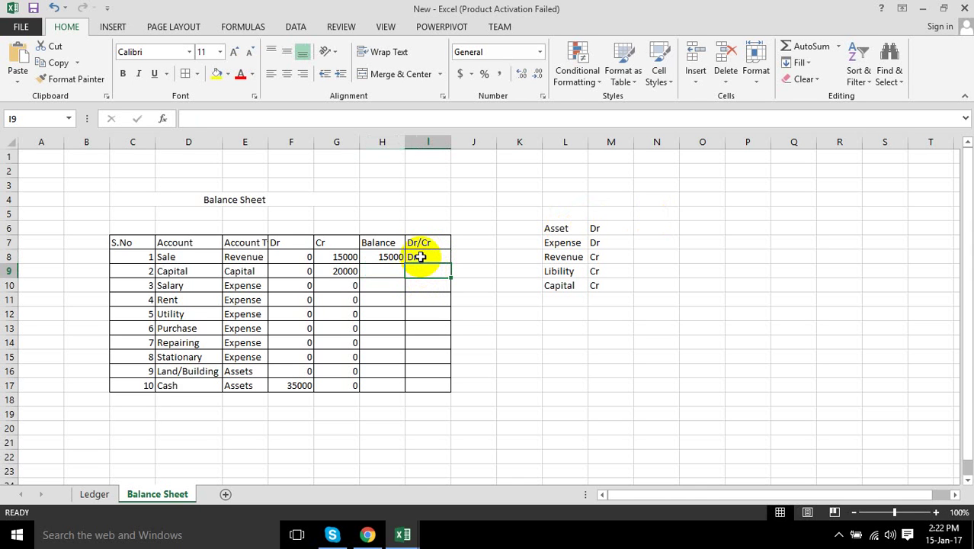
{"action": "left_click", "coordinate": [420, 256]}
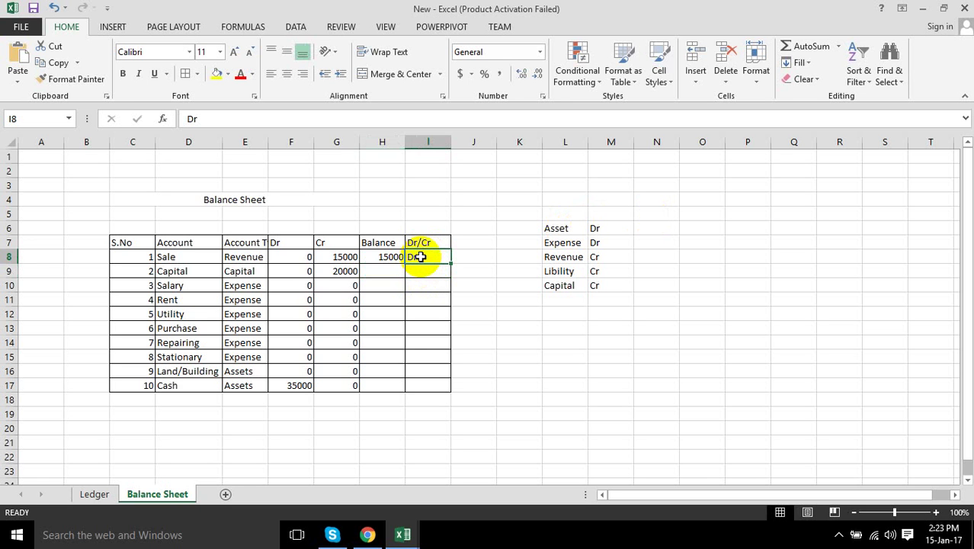
{"action": "type", "text": "Cr"}
{"action": "key", "text": "Return"}
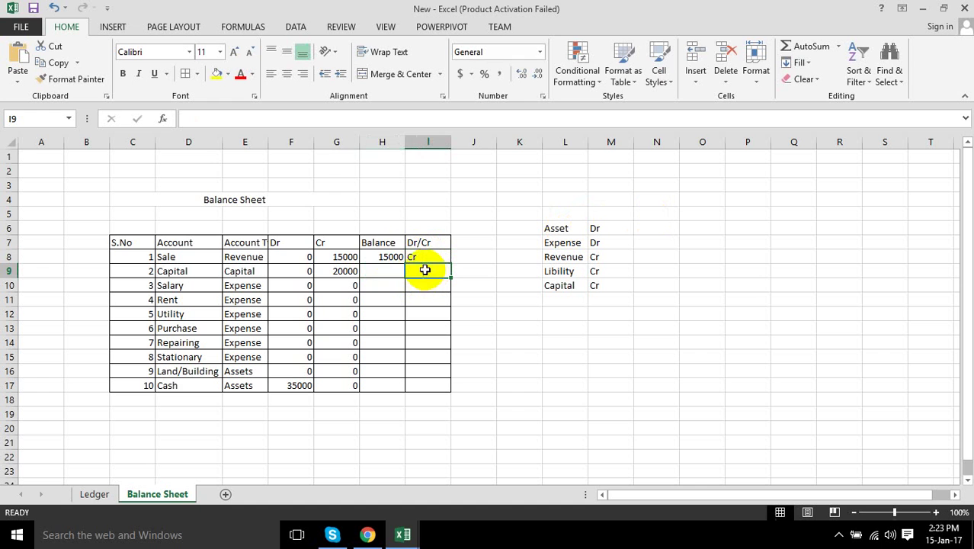
- Copy the balance formula down to the Capital row and mark it Cr
{"action": "left_click", "coordinate": [387, 257]}
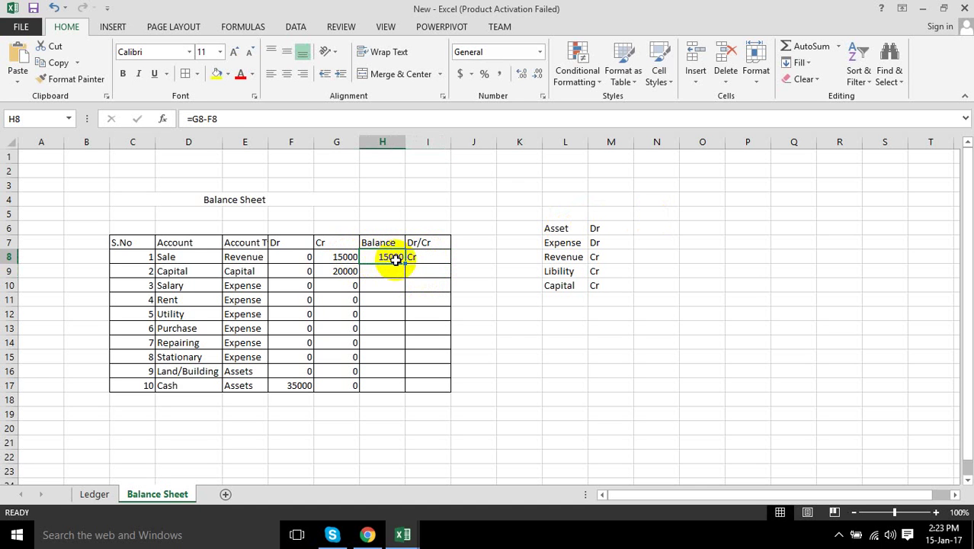
{"action": "left_click_drag", "start_coordinate": [404, 263], "coordinate": [405, 277]}
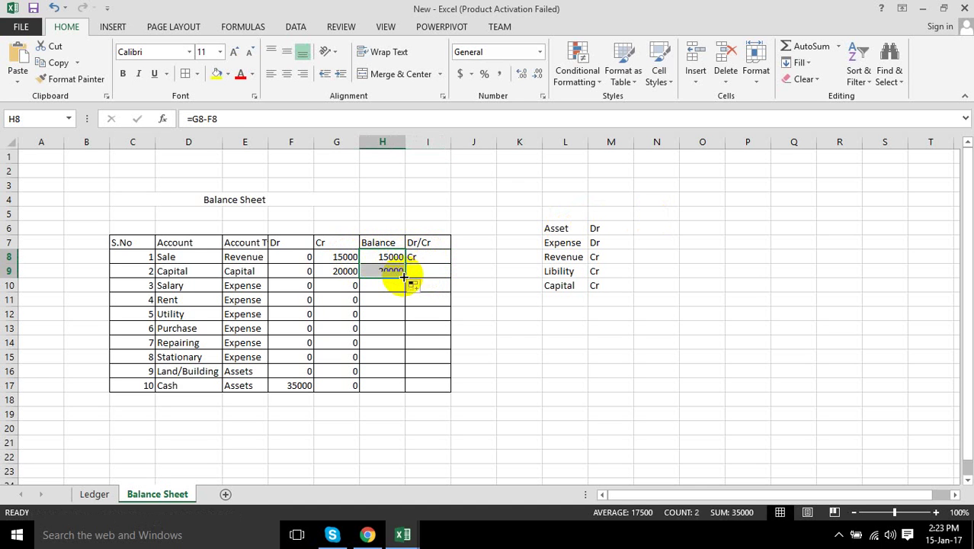
{"action": "left_click", "coordinate": [419, 270]}
{"action": "type", "text": "Cr"}
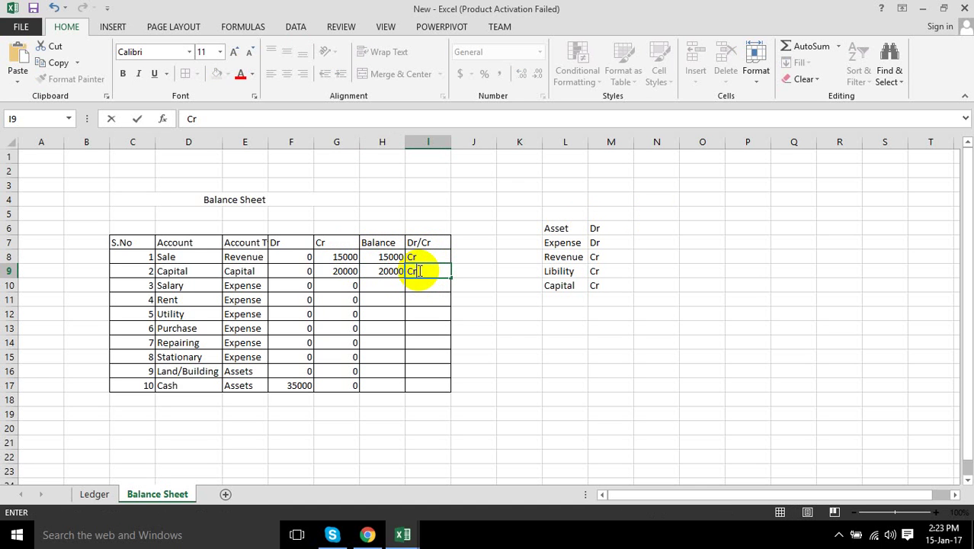
{"action": "key", "text": "Return"}
- Enter the Salary balance =F10-G10 and fill it down to row 17
{"action": "left_click", "coordinate": [387, 285]}
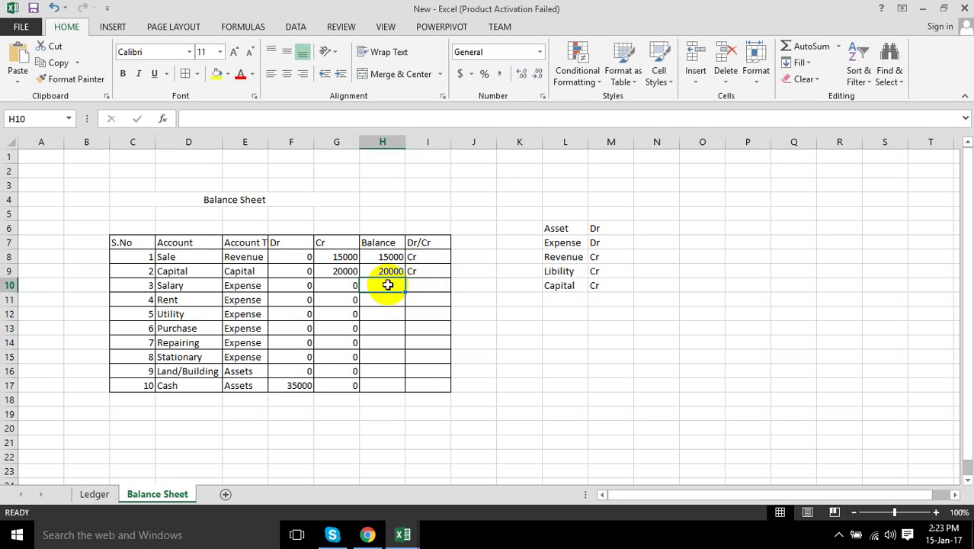
{"action": "type", "text": "="}
{"action": "key", "text": "Left"}
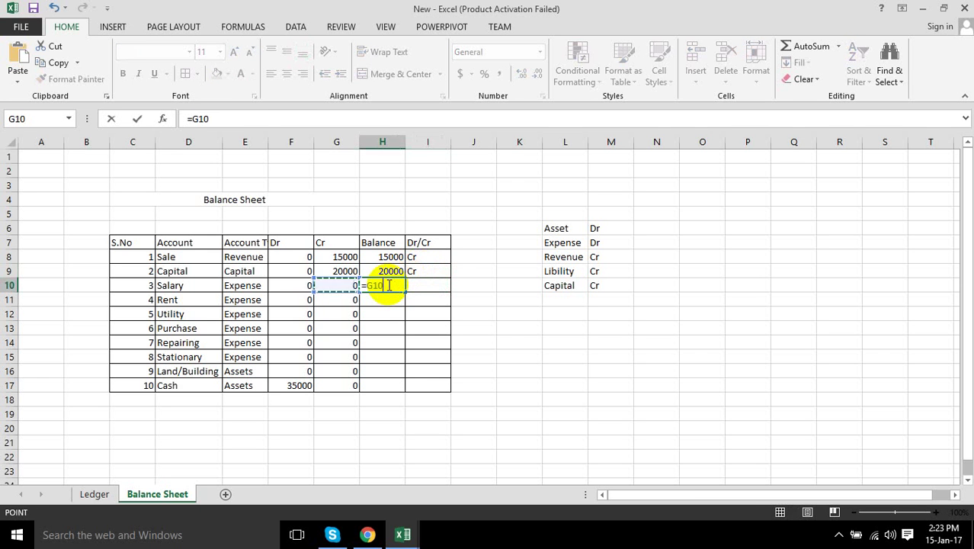
{"action": "key", "text": "Left"}
{"action": "type", "text": "-"}
{"action": "key", "text": "Left"}
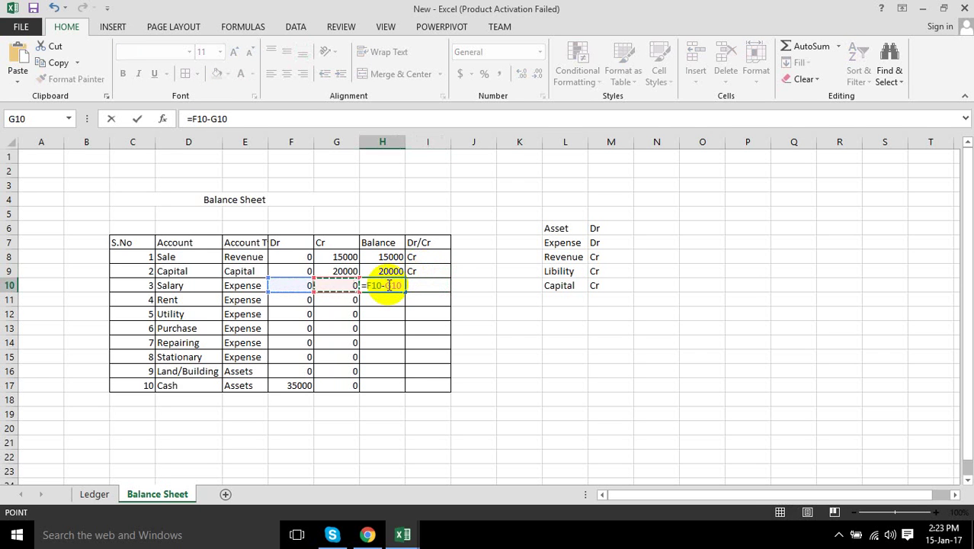
{"action": "key", "text": "Return"}
{"action": "left_click", "coordinate": [387, 285]}
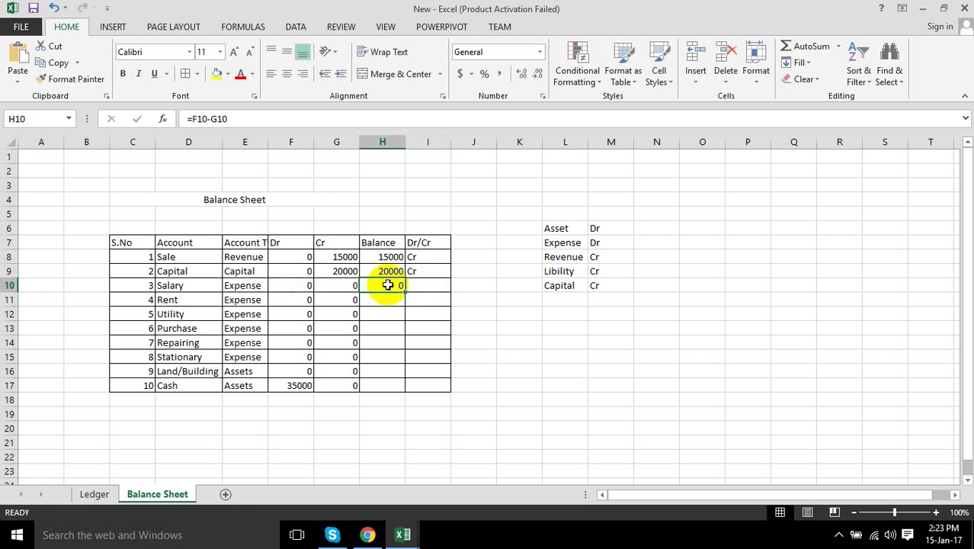
{"action": "left_click_drag", "start_coordinate": [405, 292], "coordinate": [400, 387]}
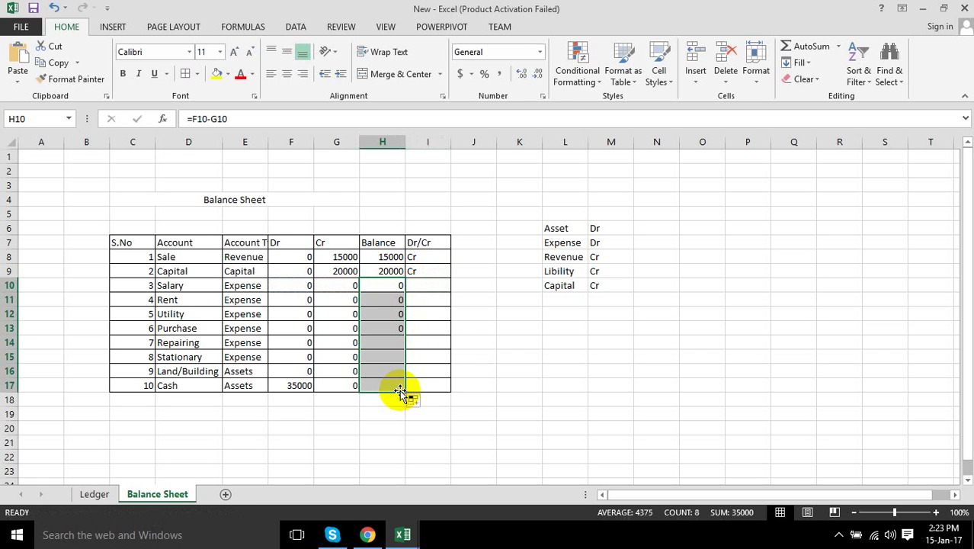
{"action": "left_click", "coordinate": [453, 332]}
- Mark Salary's side Dr in I10 and fill Dr down to row 17
{"action": "left_click", "coordinate": [428, 286]}
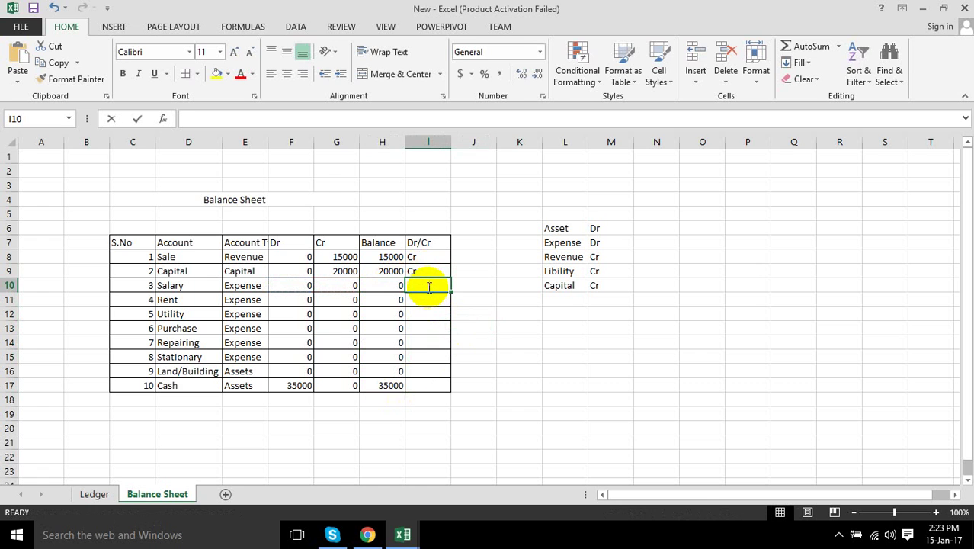
{"action": "type", "text": "Dr"}
{"action": "key", "text": "Return"}
{"action": "left_click", "coordinate": [436, 286]}
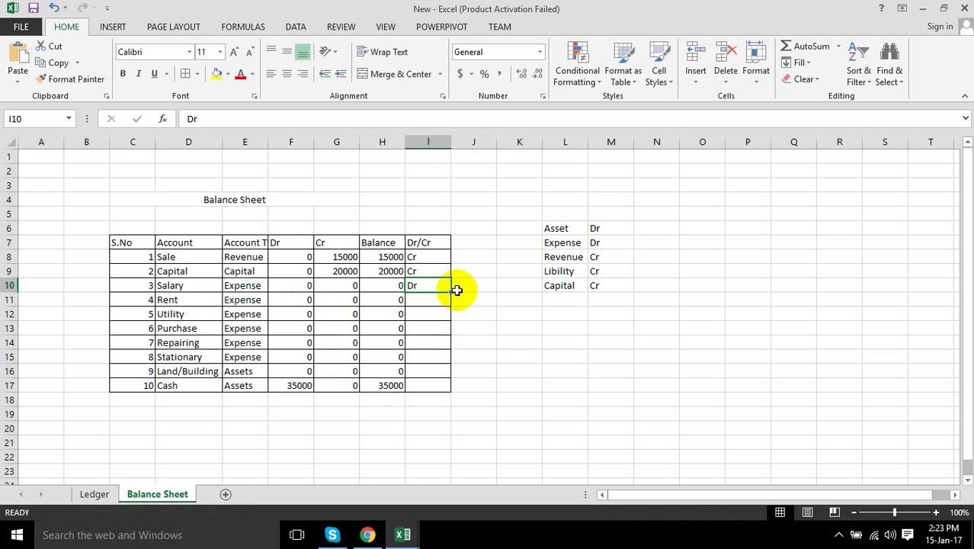
{"action": "left_click_drag", "start_coordinate": [450, 292], "coordinate": [447, 386]}
{"action": "left_click", "coordinate": [554, 245]}
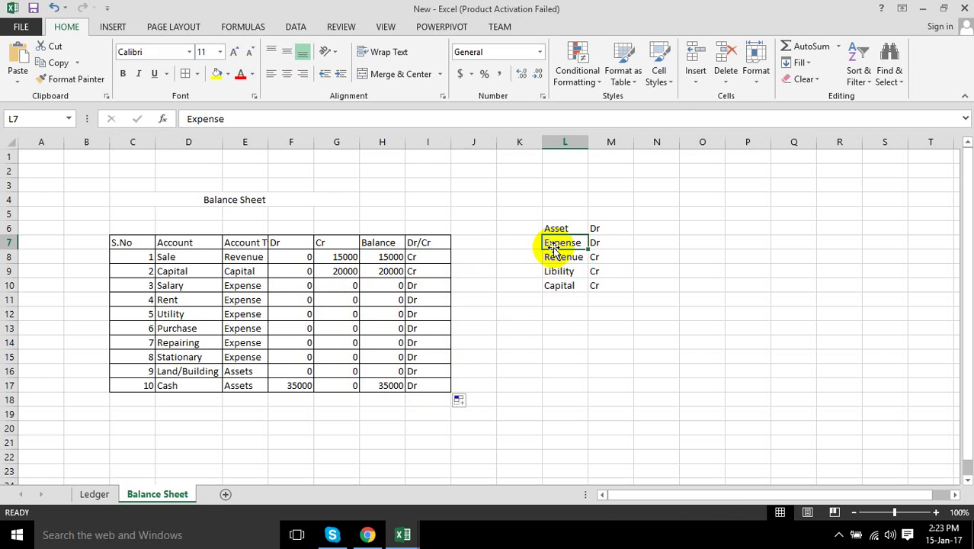
- Compare the Cash row's Dr SUMIF and balance formulas, then go to the Ledger sheet
{"action": "left_click", "coordinate": [294, 383]}
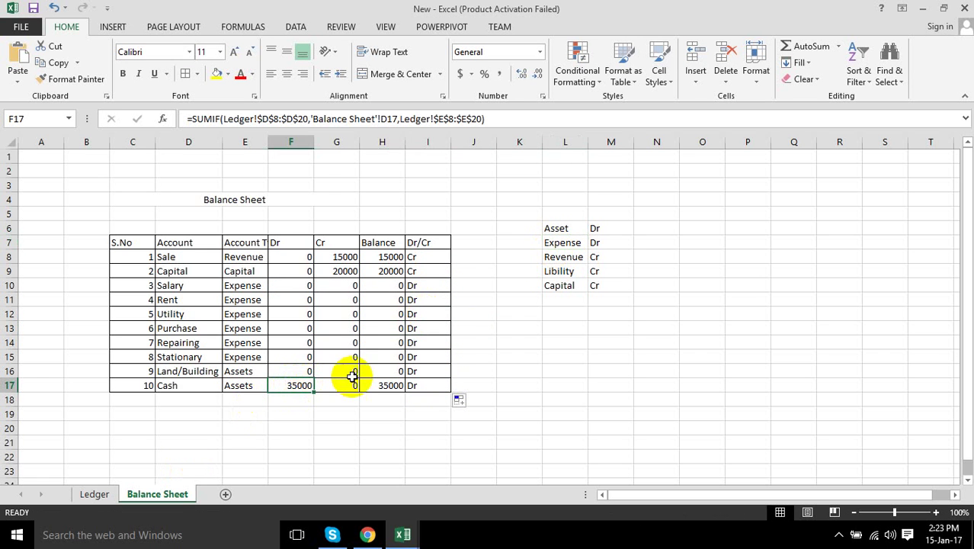
{"action": "left_click", "coordinate": [381, 384]}
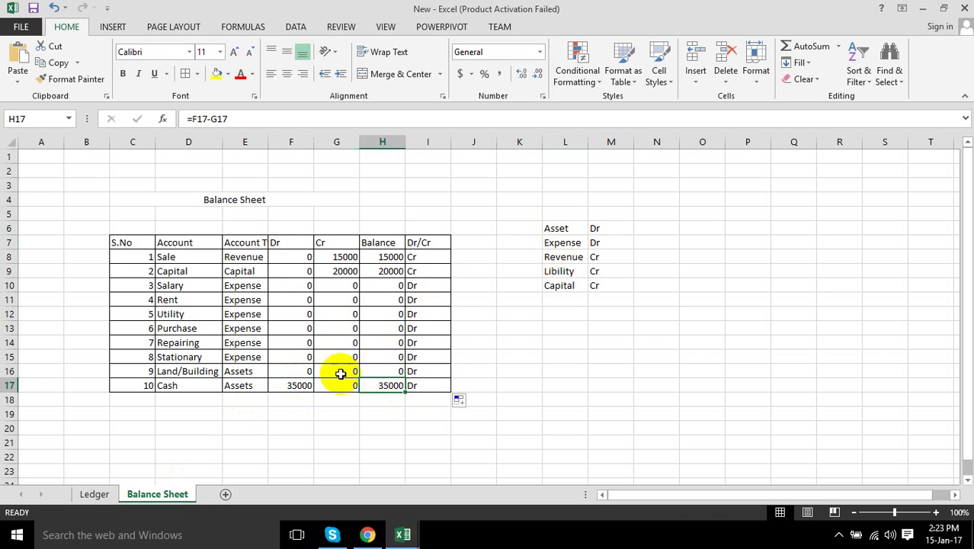
{"action": "left_click", "coordinate": [301, 385]}
{"action": "left_click", "coordinate": [373, 385]}
{"action": "left_click", "coordinate": [311, 385]}
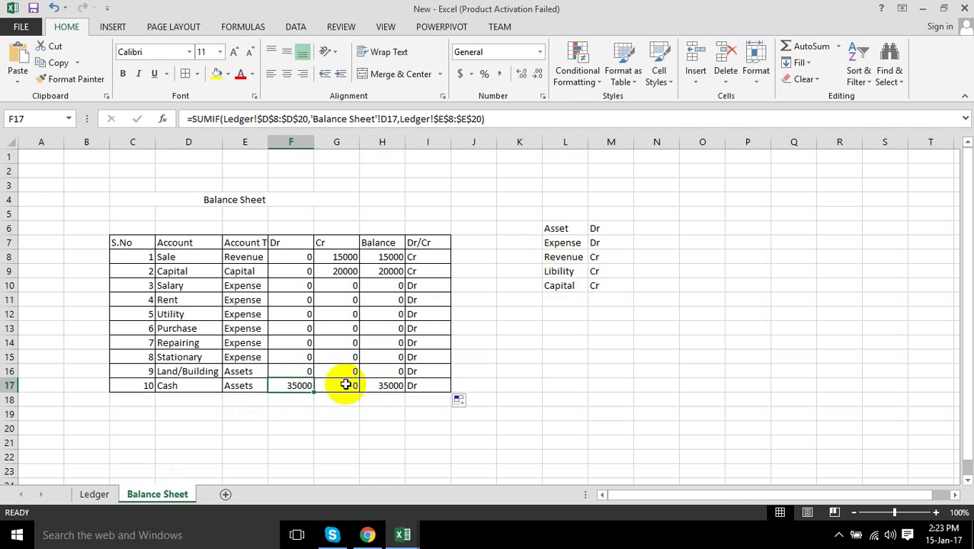
{"action": "left_click", "coordinate": [380, 385]}
{"action": "left_click", "coordinate": [304, 385]}
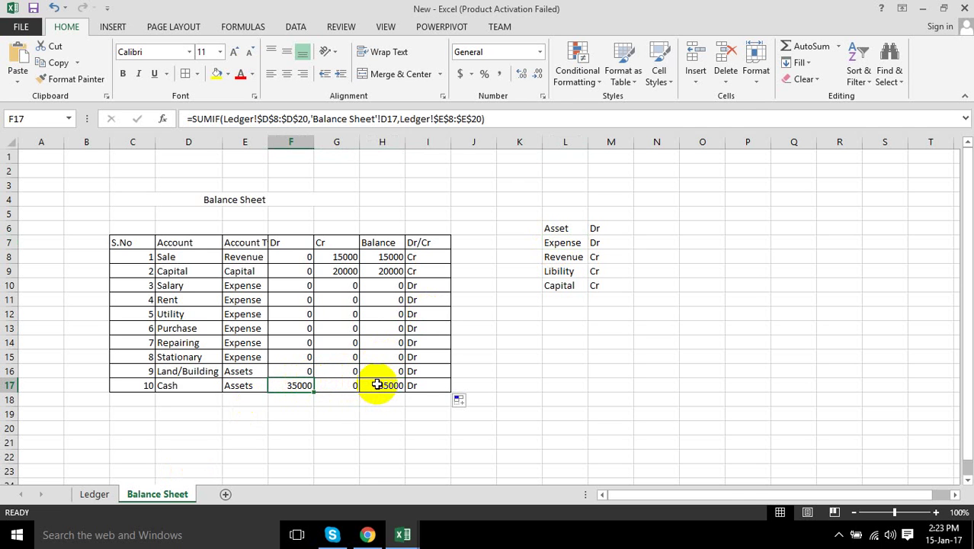
{"action": "left_click", "coordinate": [377, 384]}
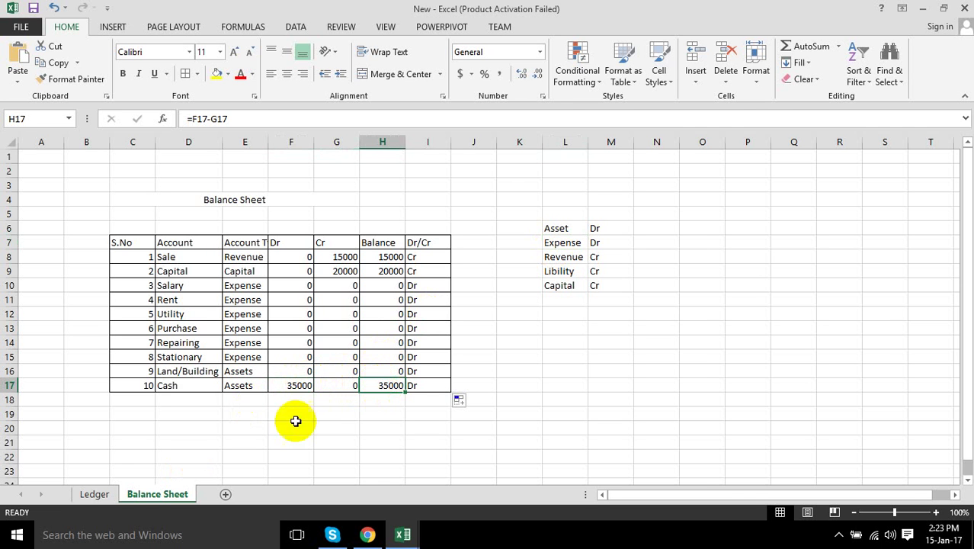
{"action": "left_click", "coordinate": [99, 493]}
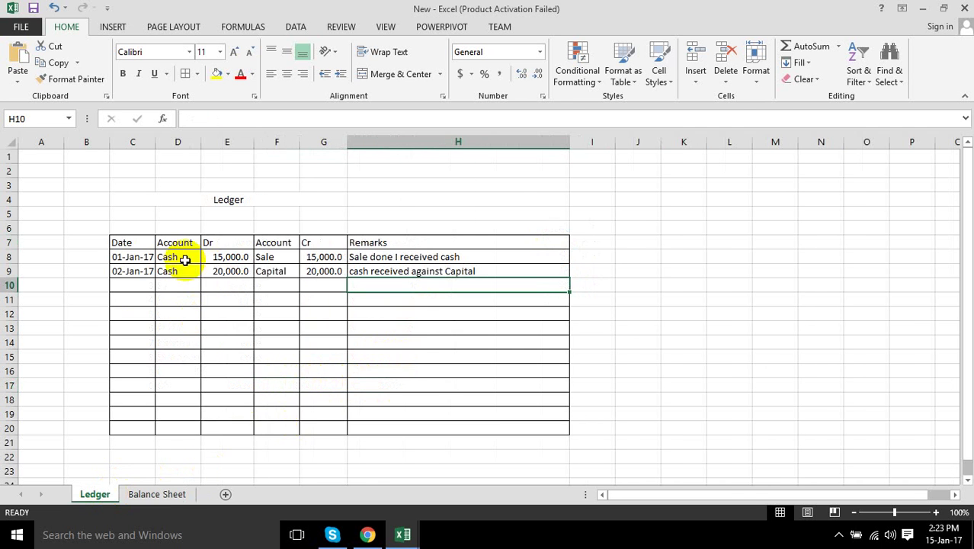
- In row 10, enter date 03-Jan-17 and debit Salary 15,000
{"action": "left_click", "coordinate": [134, 285]}
{"action": "type", "text": "3-"}
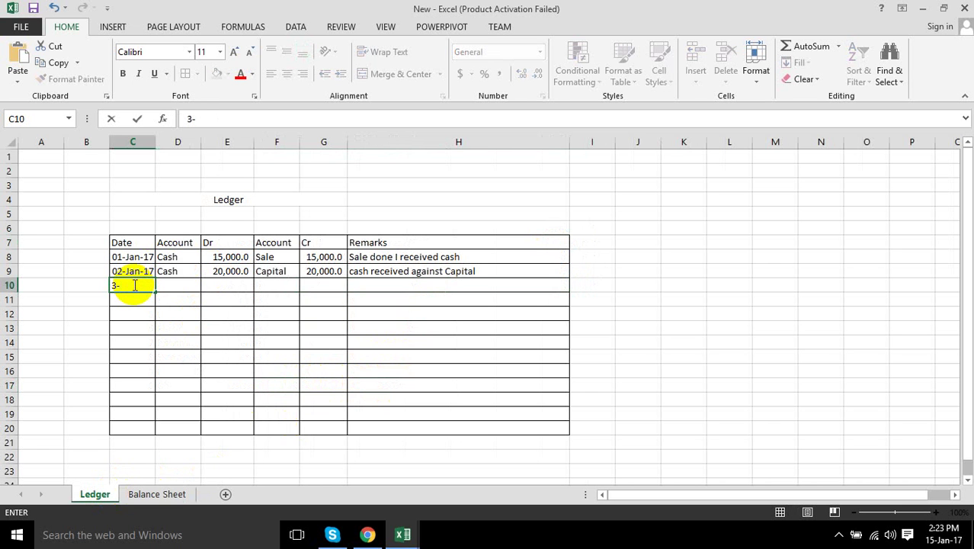
{"action": "type", "text": "jan-2017"}
{"action": "key", "text": "Tab"}
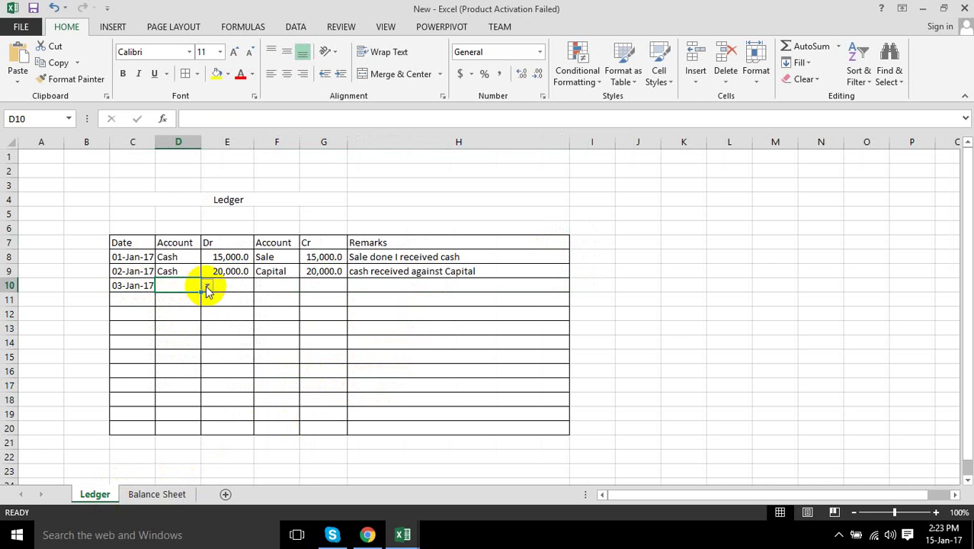
{"action": "left_click", "coordinate": [206, 285]}
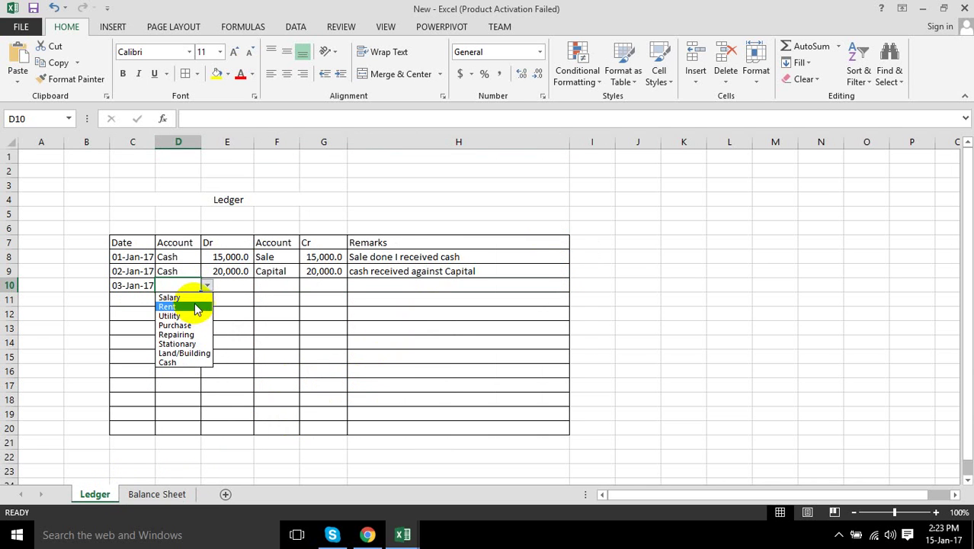
{"action": "left_click", "coordinate": [187, 297]}
{"action": "left_click", "coordinate": [222, 284]}
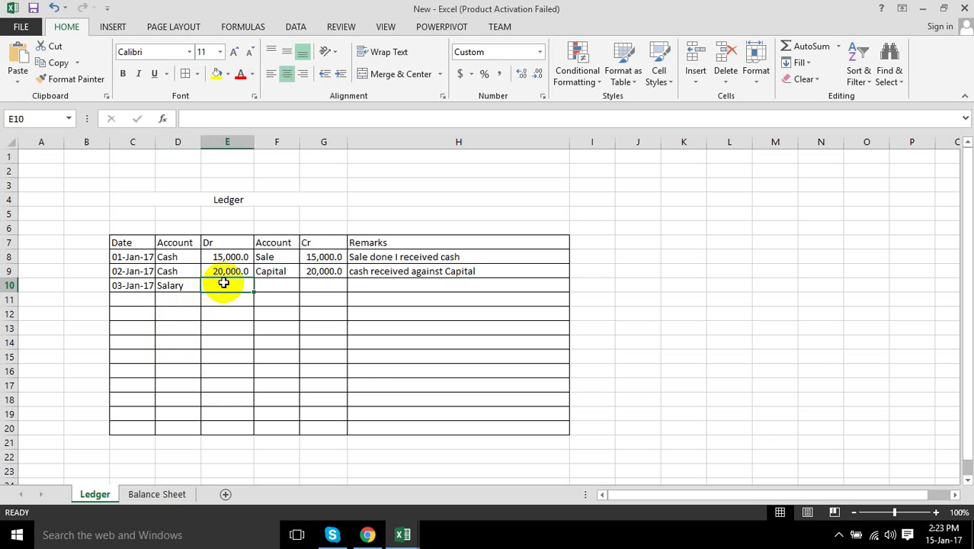
{"action": "type", "text": "15"}
{"action": "key", "text": "BackSpace"}
{"action": "type", "text": "5"}
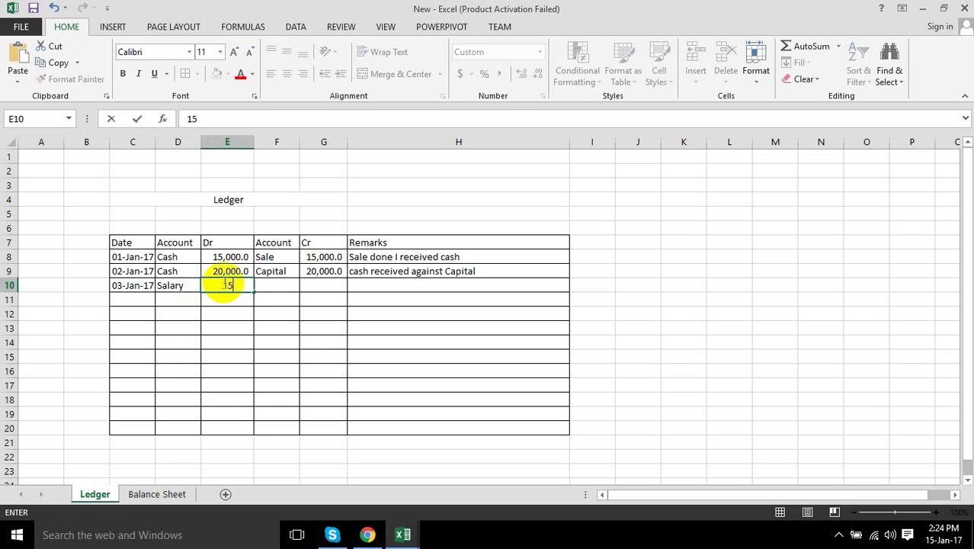
{"action": "type", "text": ",000"}
{"action": "key", "text": "Tab"}
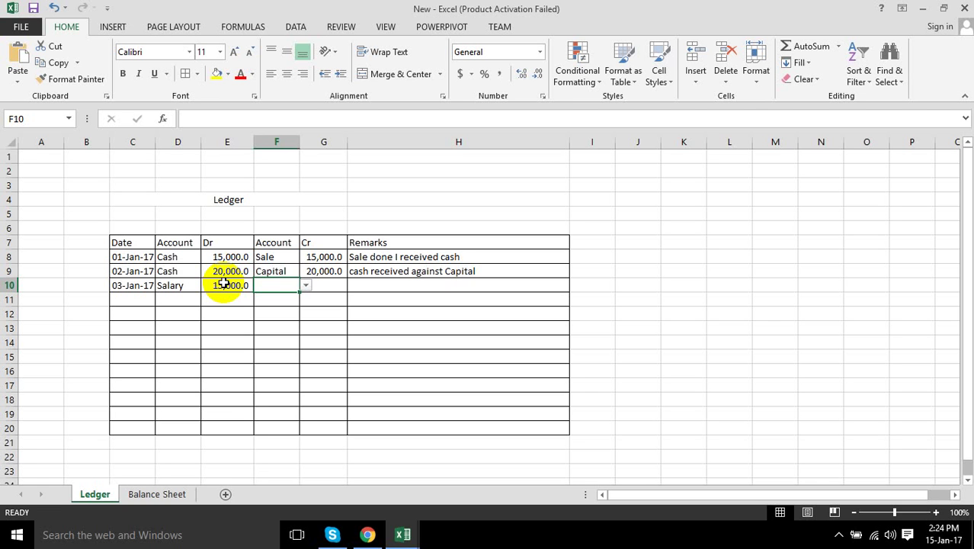
- Credit Cash 15,000 and add the remark 'Salary paid to Employee'
{"action": "left_click", "coordinate": [306, 285]}
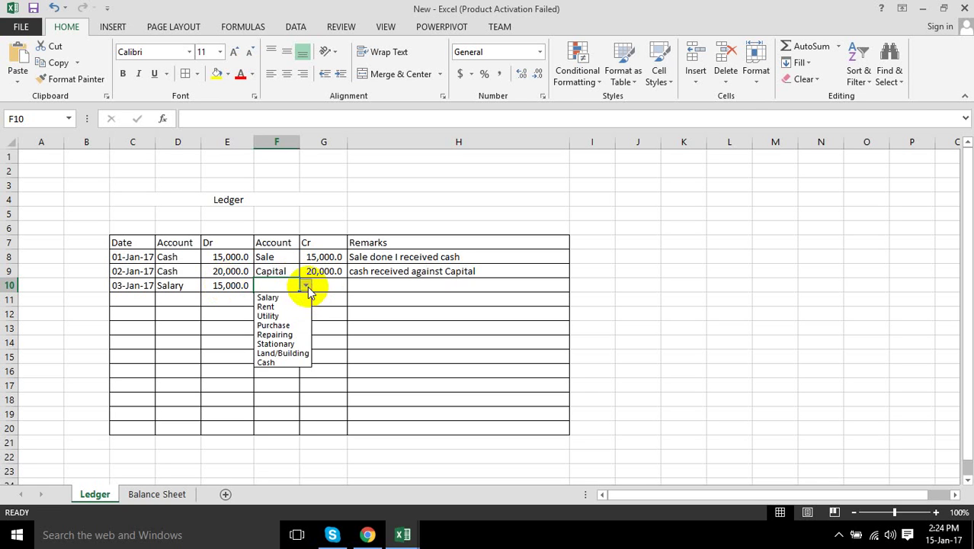
{"action": "left_click", "coordinate": [284, 362]}
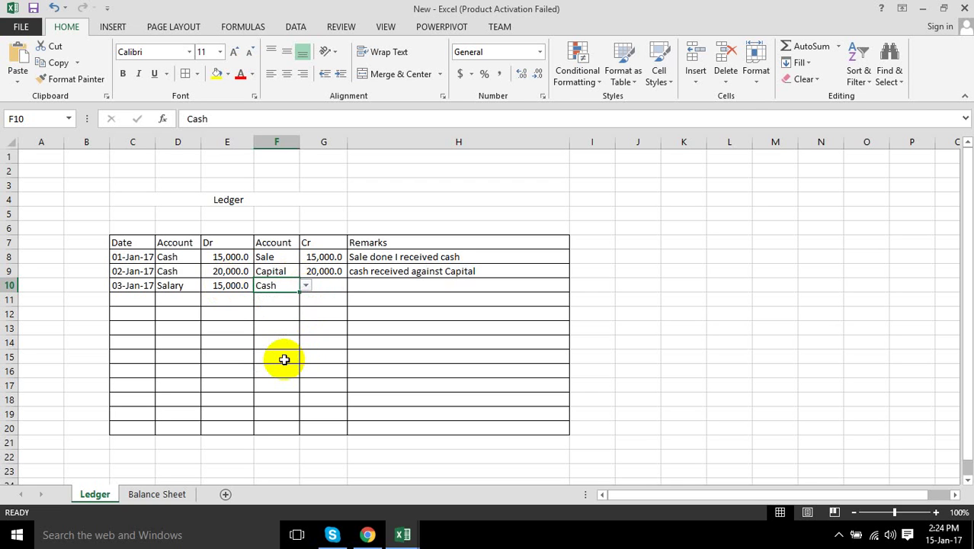
{"action": "left_click", "coordinate": [330, 288]}
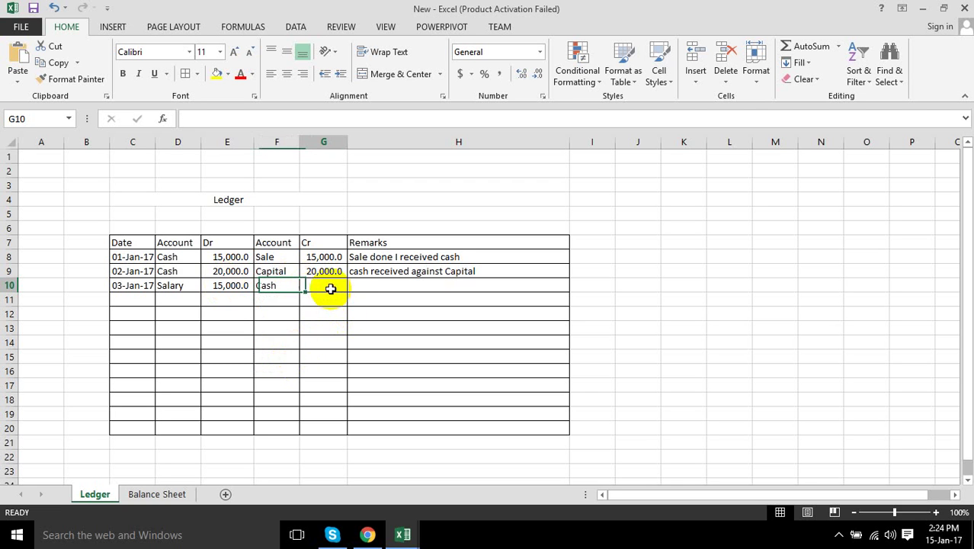
{"action": "type", "text": "1"}
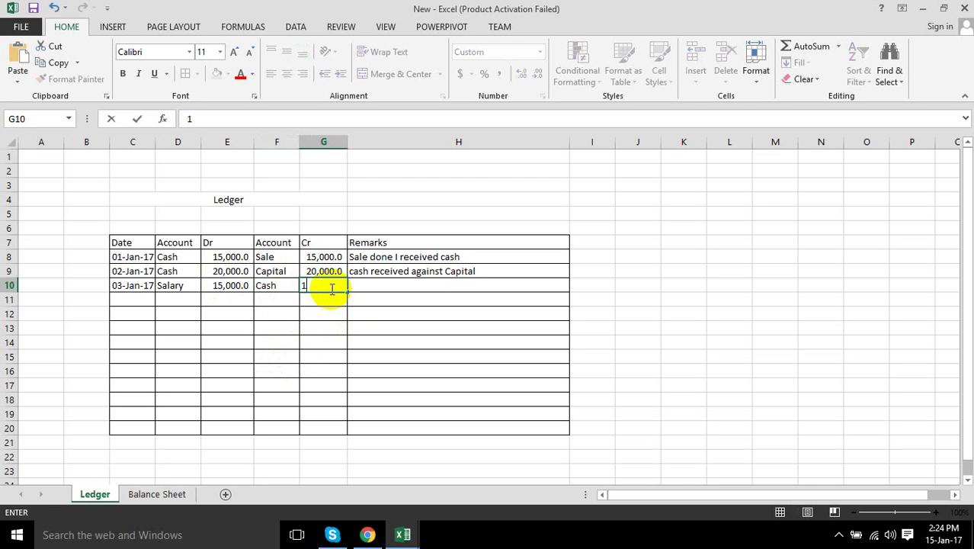
{"action": "type", "text": "5000"}
{"action": "key", "text": "Tab"}
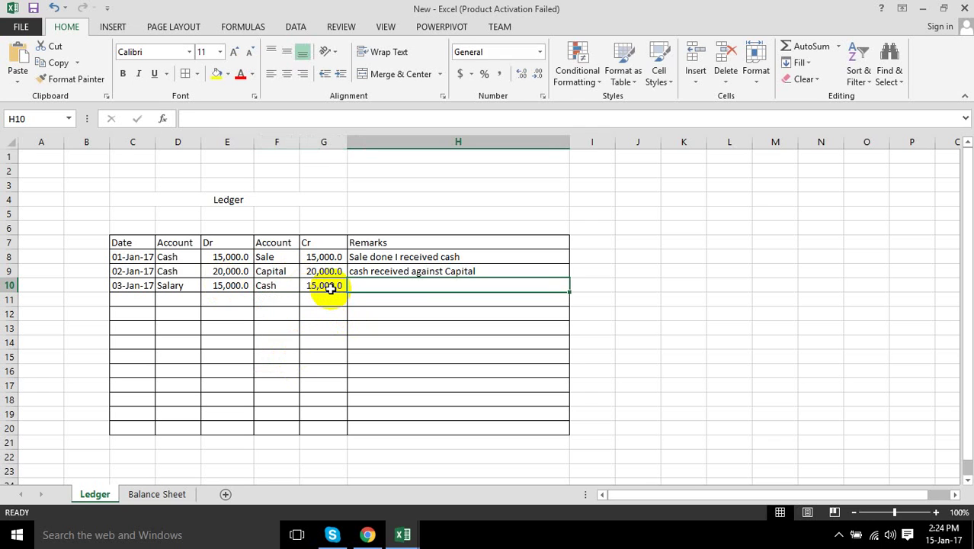
{"action": "type", "text": "Salary"}
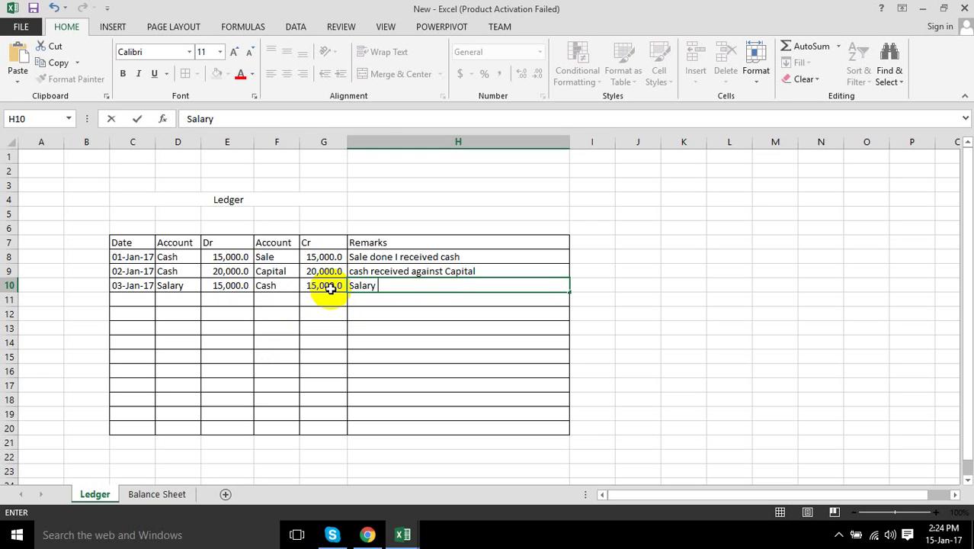
{"action": "type", "text": " issued"}
{"action": "key", "text": "BackSpace"}
{"action": "key", "text": "BackSpace"}
{"action": "key", "text": "BackSpace"}
{"action": "key", "text": "BackSpace"}
{"action": "key", "text": "BackSpace"}
{"action": "key", "text": "BackSpace"}
{"action": "type", "text": "to "}
{"action": "type", "text": "Employuee"}
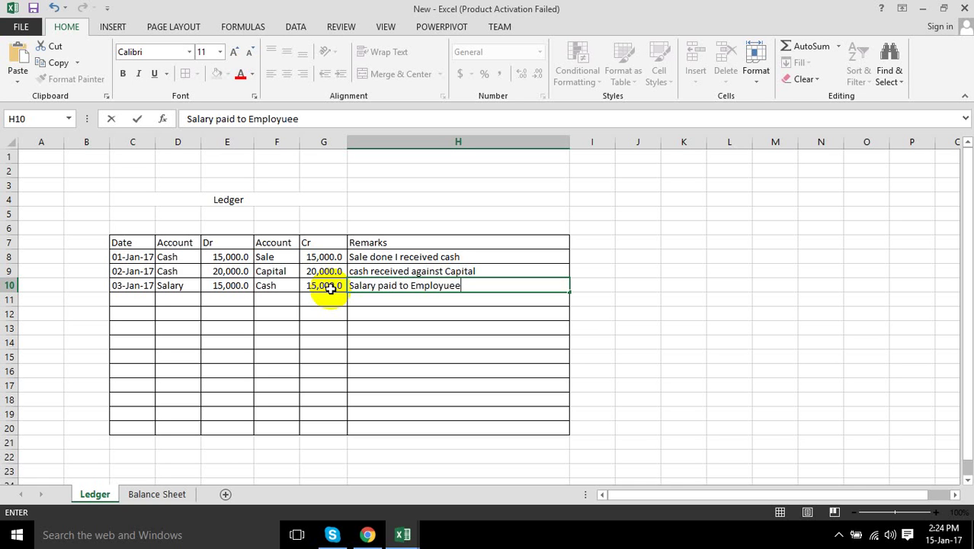
{"action": "key", "text": "BackSpace"}
{"action": "key", "text": "BackSpace"}
{"action": "key", "text": "BackSpace"}
{"action": "type", "text": "ee"}
{"action": "key", "text": "Return"}
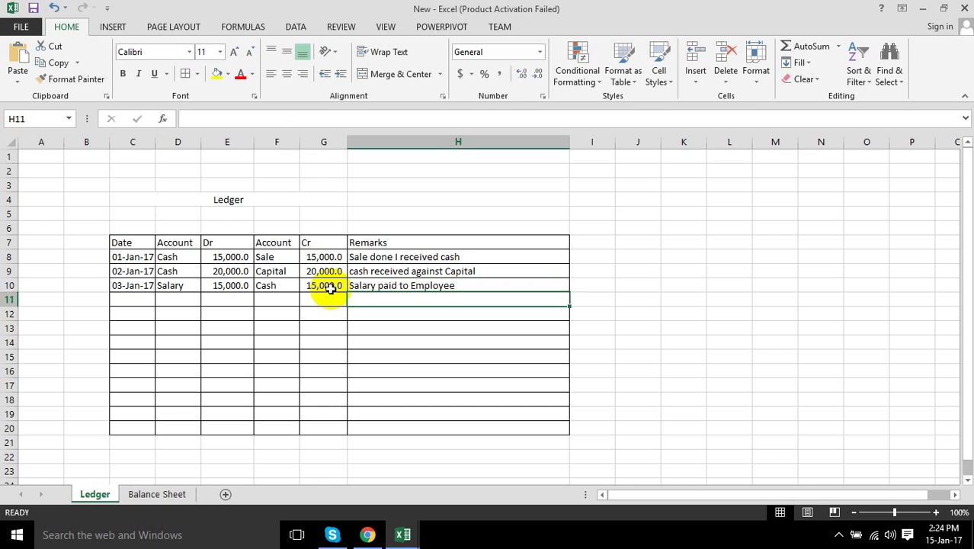
- View the Balance Sheet, now showing Salary 15000 Dr and Cash at 20000
{"action": "left_click", "coordinate": [169, 495]}
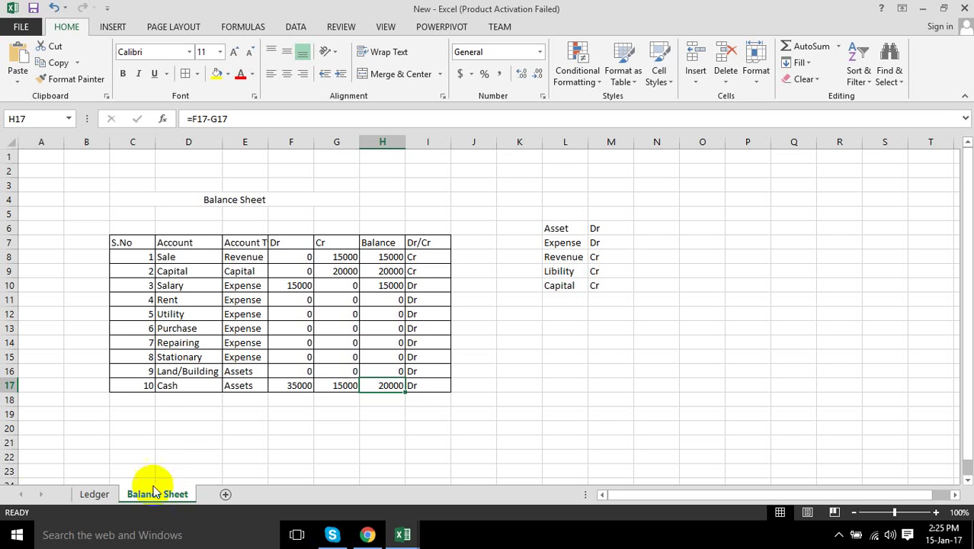
- On the Ledger, enter date 04-Jan-17 in C11 and debit Purchase 5,000
{"action": "left_click", "coordinate": [107, 494]}
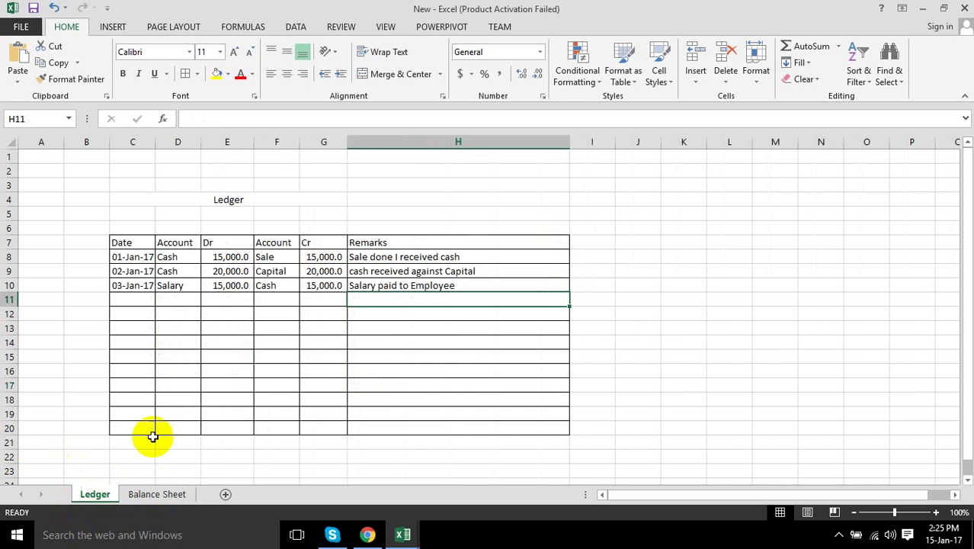
{"action": "left_click", "coordinate": [126, 303]}
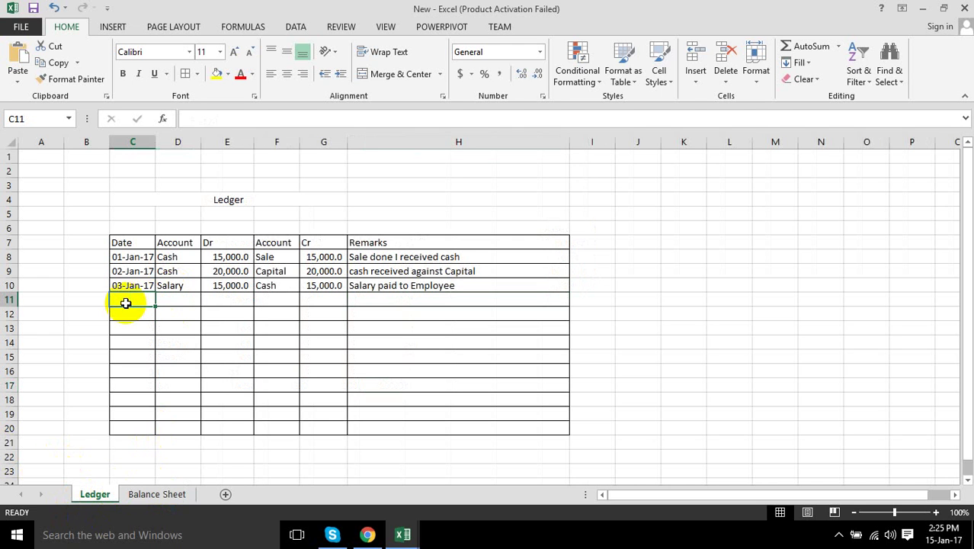
{"action": "type", "text": "4-jan"}
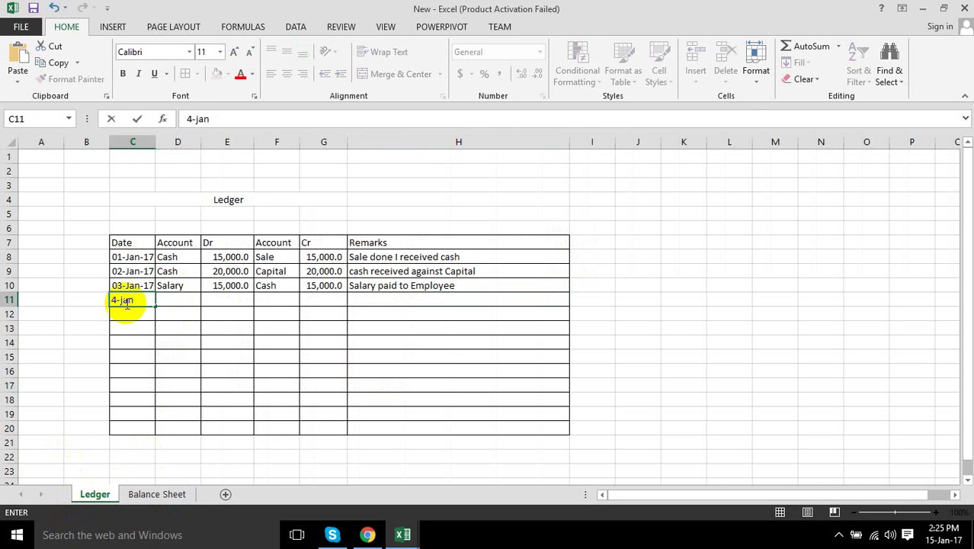
{"action": "type", "text": "-2017"}
{"action": "key", "text": "Tab"}
{"action": "left_click", "coordinate": [206, 302]}
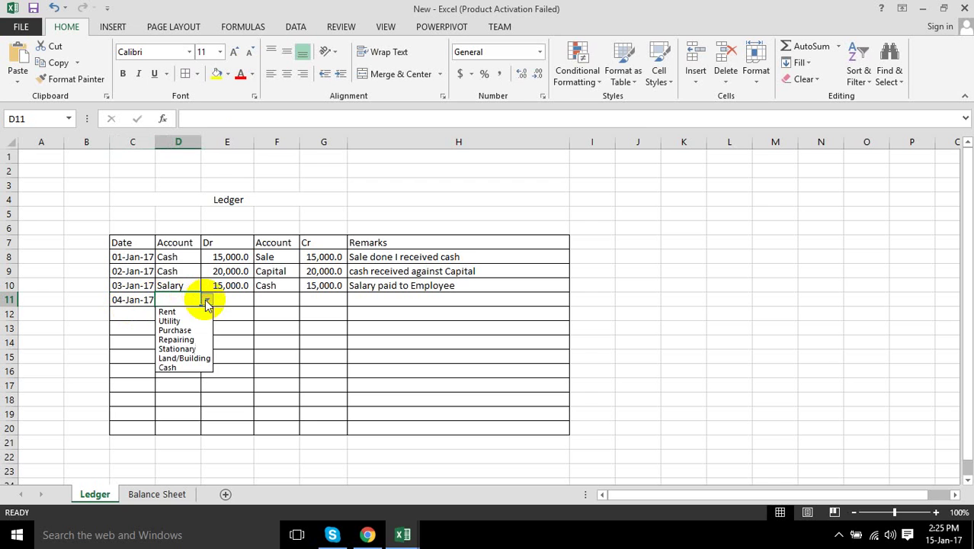
{"action": "left_click", "coordinate": [187, 331]}
{"action": "left_click", "coordinate": [218, 301]}
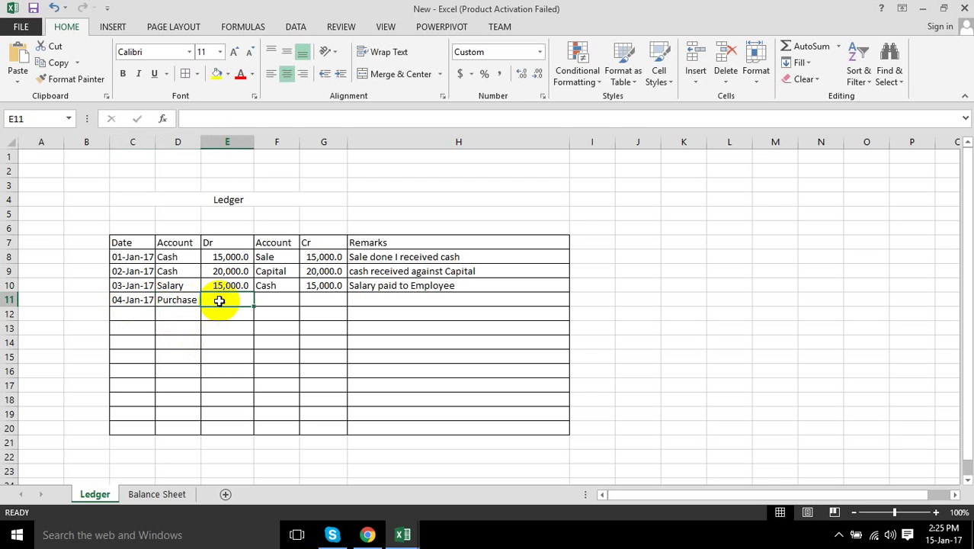
{"action": "type", "text": "5"}
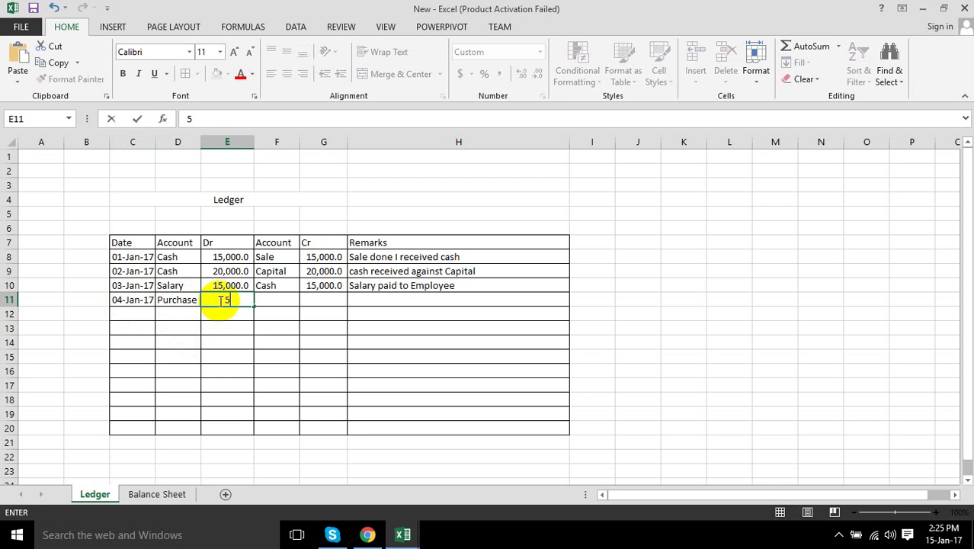
{"action": "type", "text": "000"}
{"action": "key", "text": "Tab"}
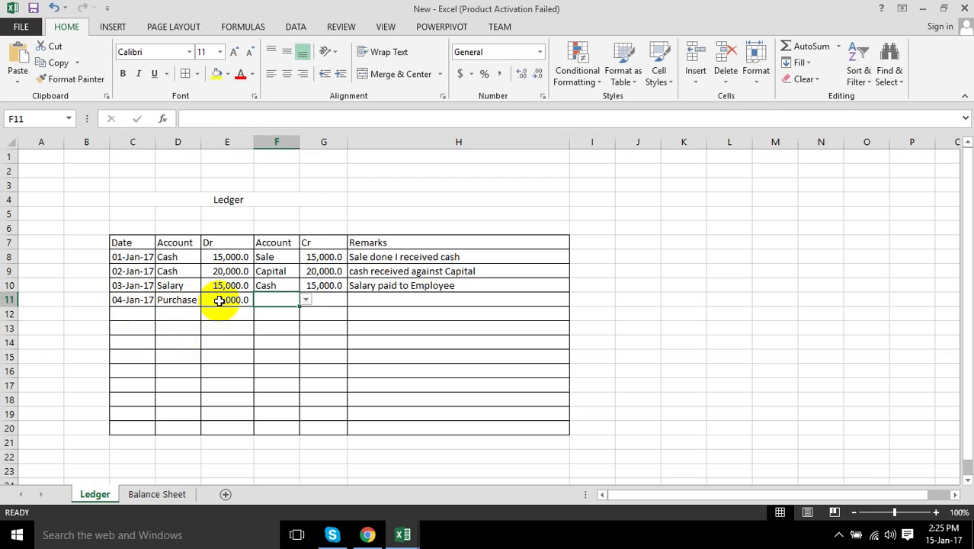
- Credit Cash 5,000 in G11 and remark H11 'Purchase Items on Cash'
{"action": "left_click", "coordinate": [305, 299]}
{"action": "left_click", "coordinate": [276, 367]}
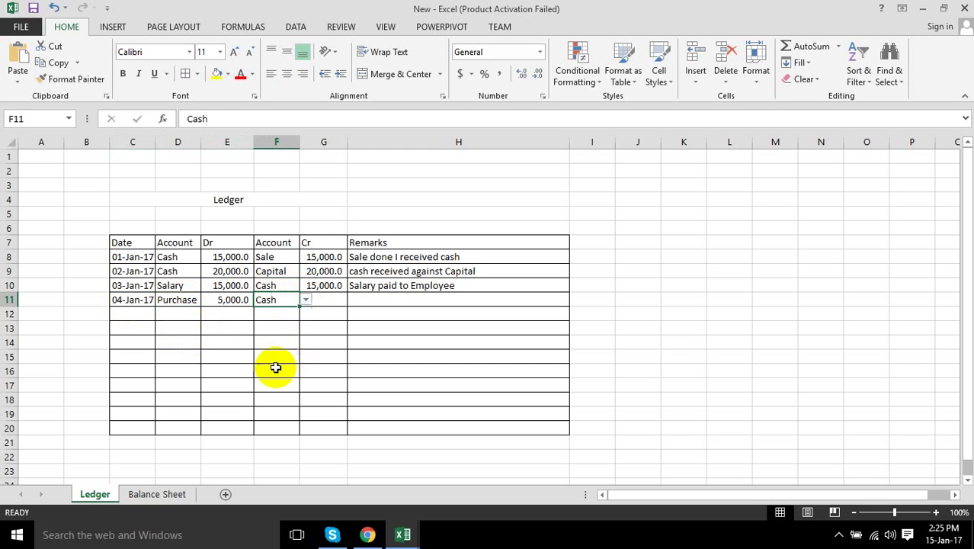
{"action": "left_click", "coordinate": [323, 303]}
{"action": "type", "text": "5000"}
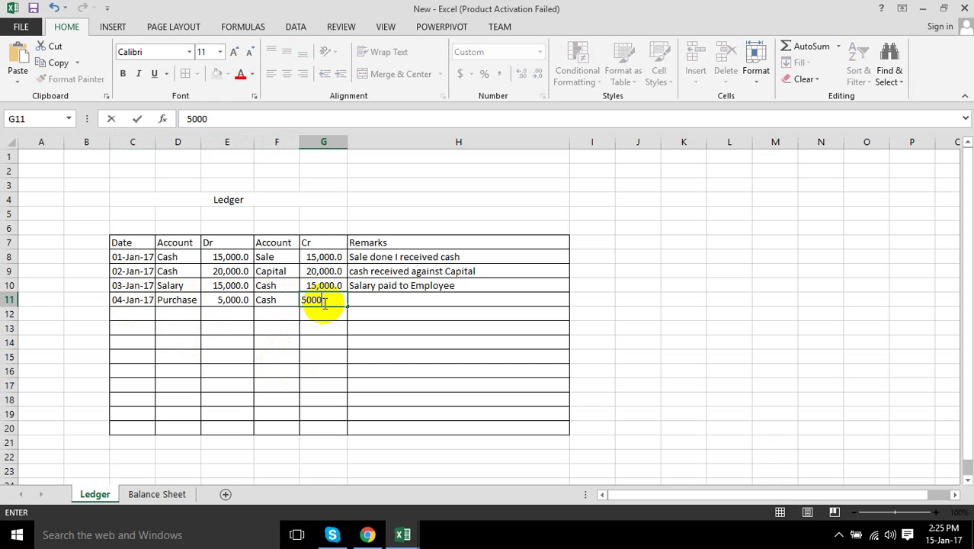
{"action": "key", "text": "Return"}
{"action": "key", "text": "Right"}
{"action": "key", "text": "Up"}
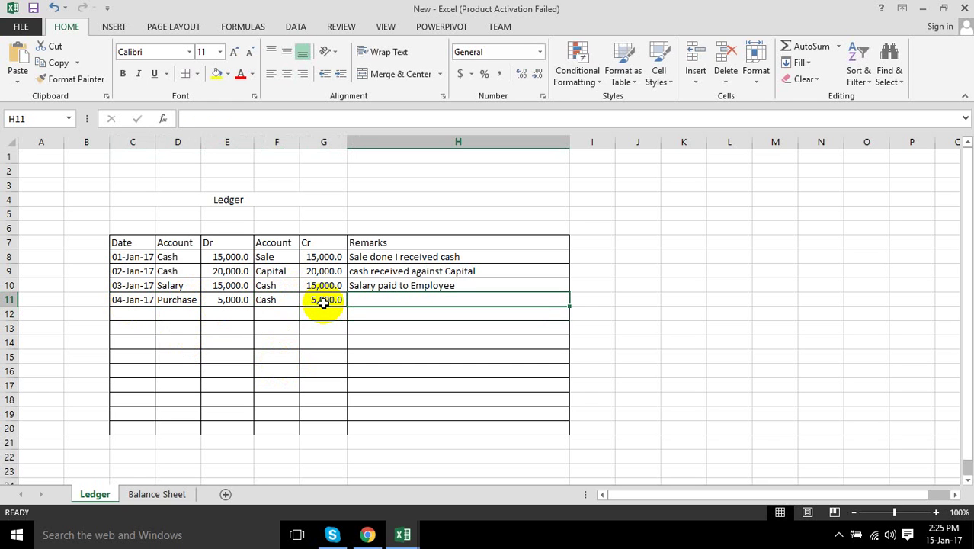
{"action": "type", "text": "P"}
{"action": "key", "text": "BackSpace"}
{"action": "type", "text": "P"}
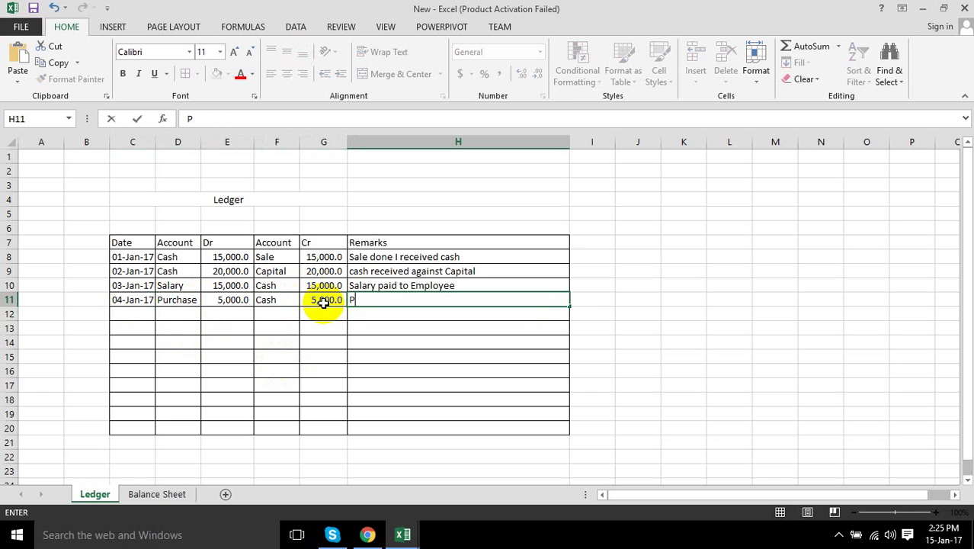
{"action": "type", "text": "urchase Item"}
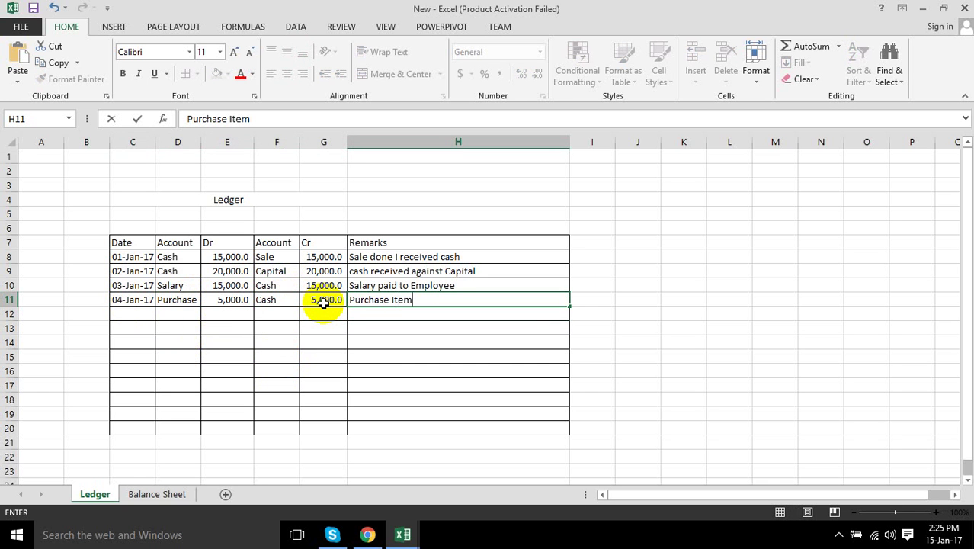
{"action": "type", "text": "s on Cash"}
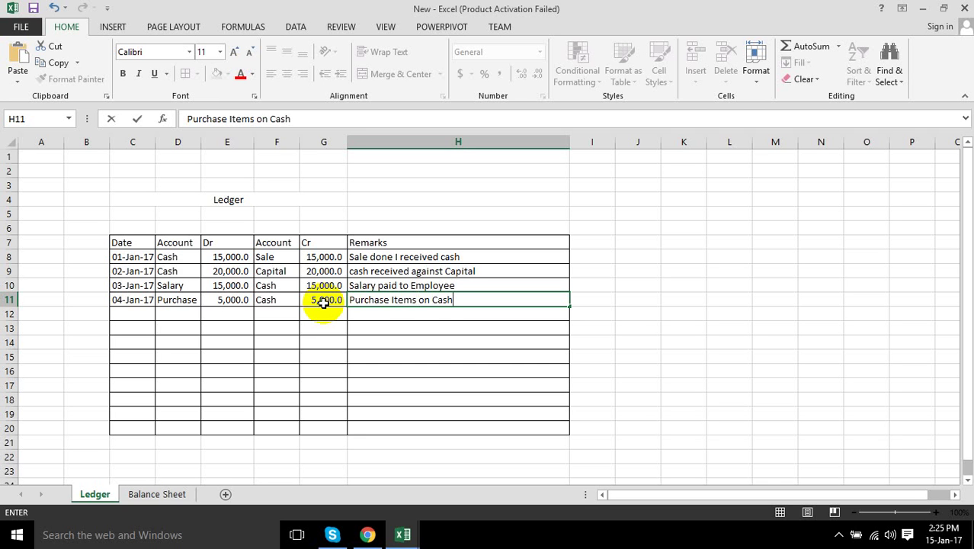
{"action": "key", "text": "Return"}
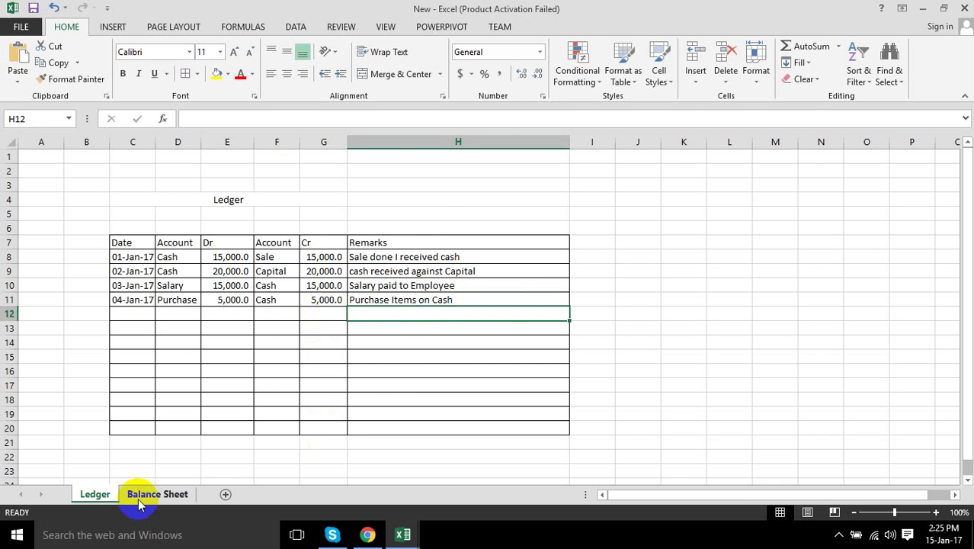
{"action": "left_click", "coordinate": [137, 501]}
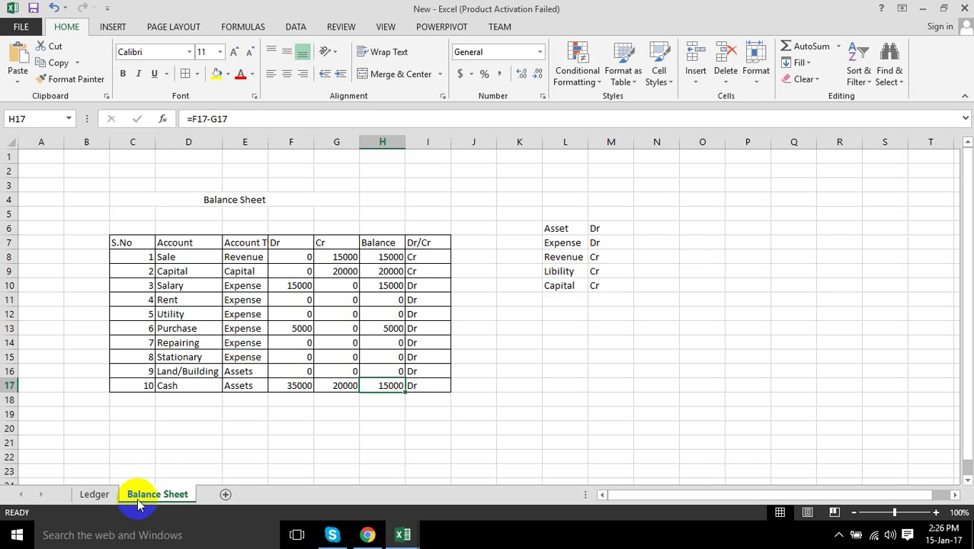
{"action": "left_click", "coordinate": [93, 493]}
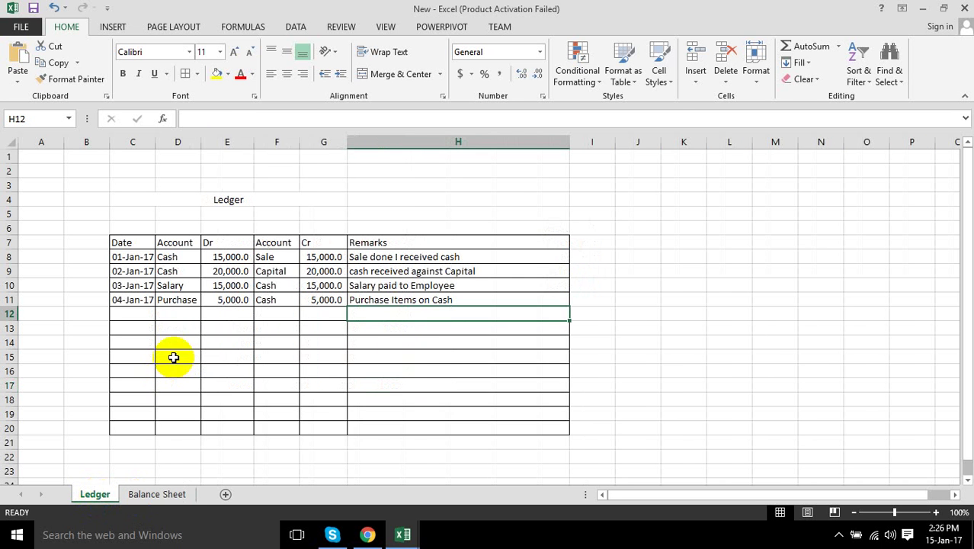
{"action": "left_click", "coordinate": [215, 306]}
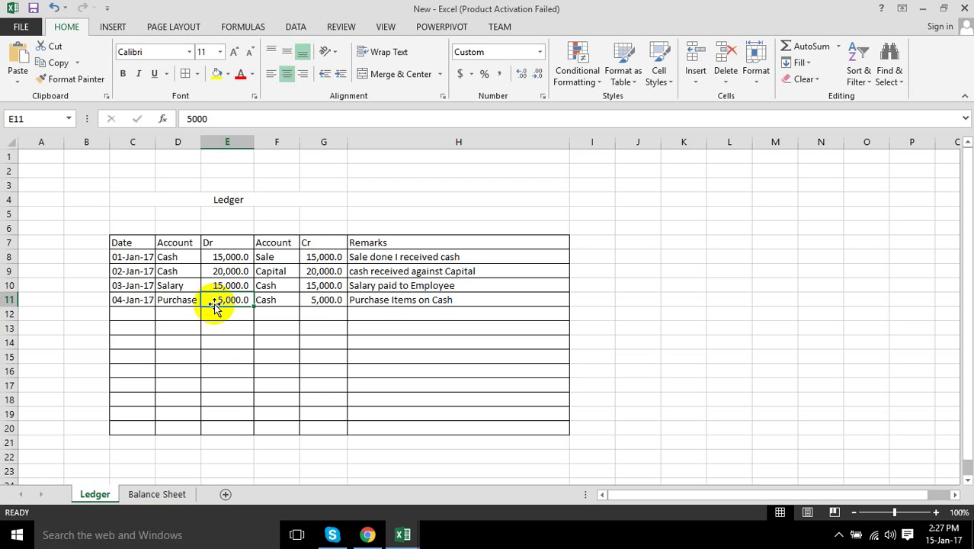
- Rename the Balance Sheet worksheet tab to 'Trail Balance'
{"action": "left_click", "coordinate": [145, 492]}
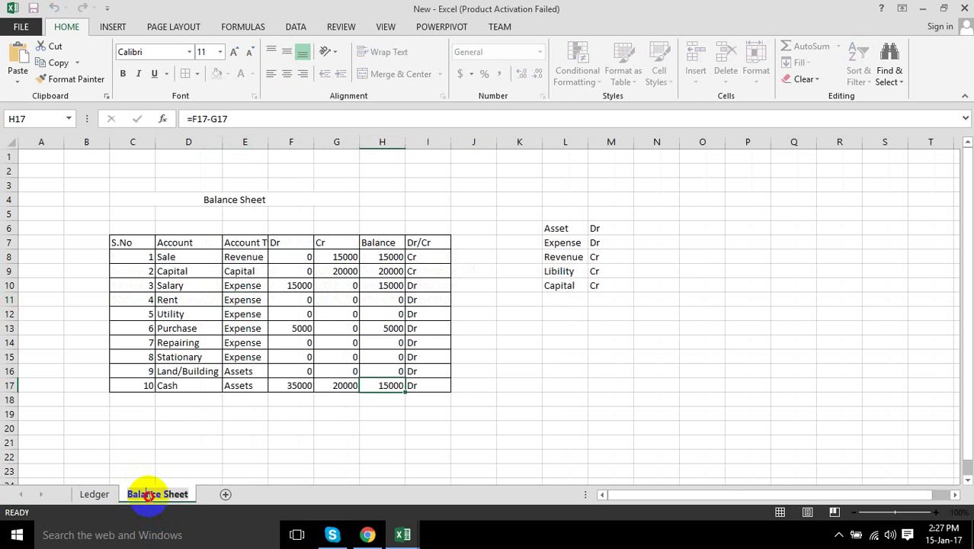
{"action": "left_click", "coordinate": [141, 492]}
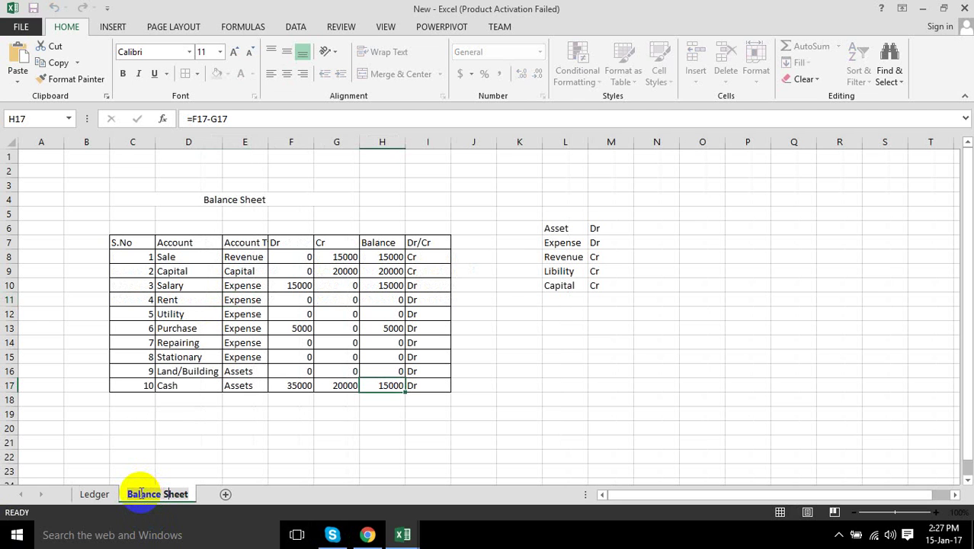
{"action": "triple_click", "coordinate": [140, 492]}
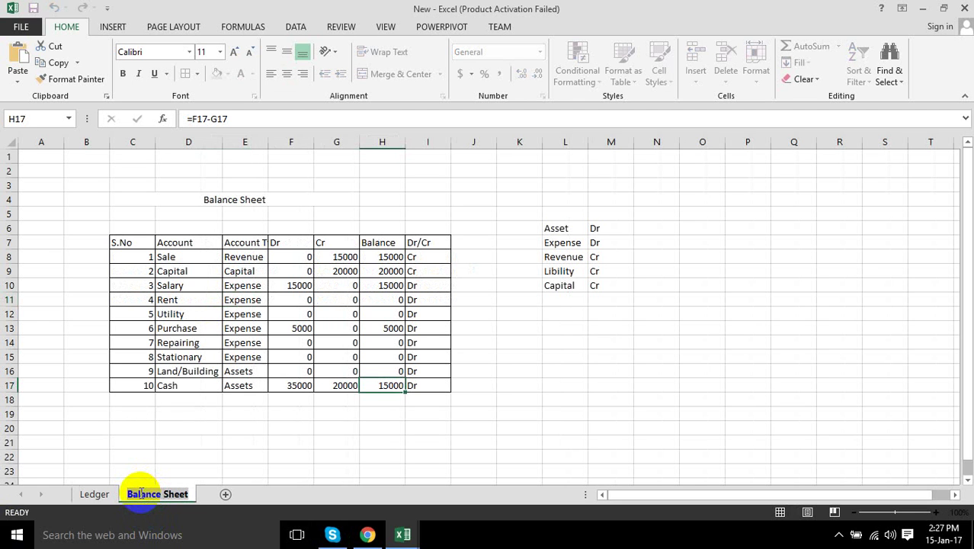
{"action": "type", "text": "Trail "}
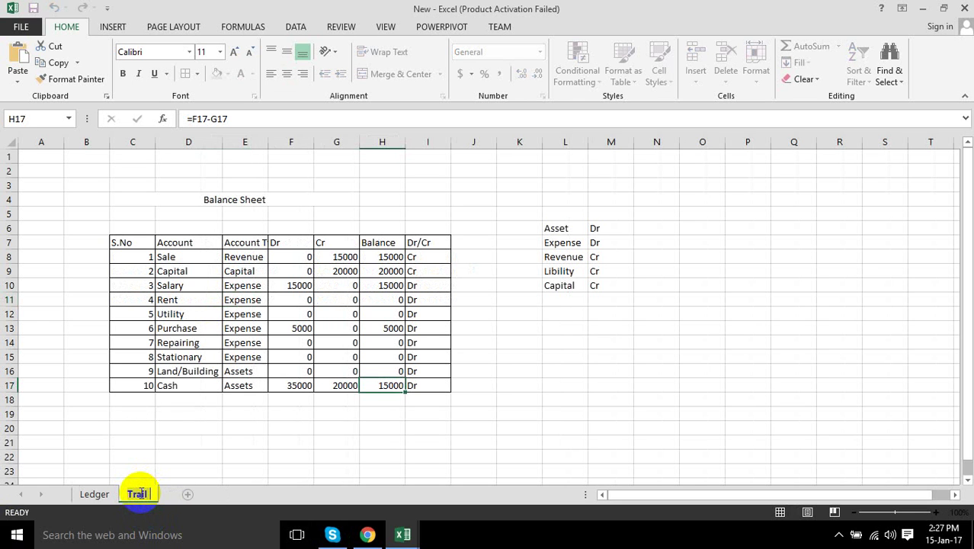
{"action": "type", "text": "Balance"}
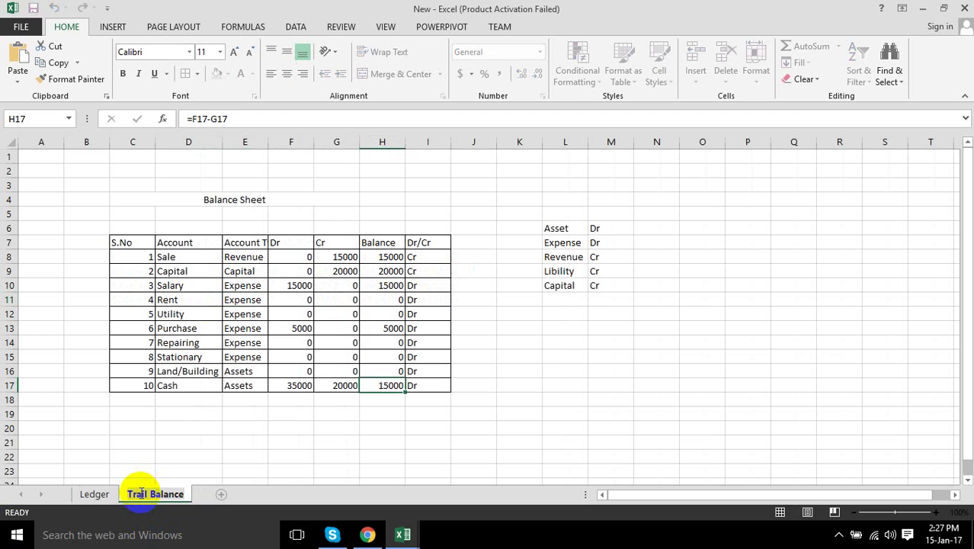
- Change the C4 title heading to 'Trail Balance'
{"action": "left_click", "coordinate": [241, 196]}
{"action": "type", "text": "Trail"}
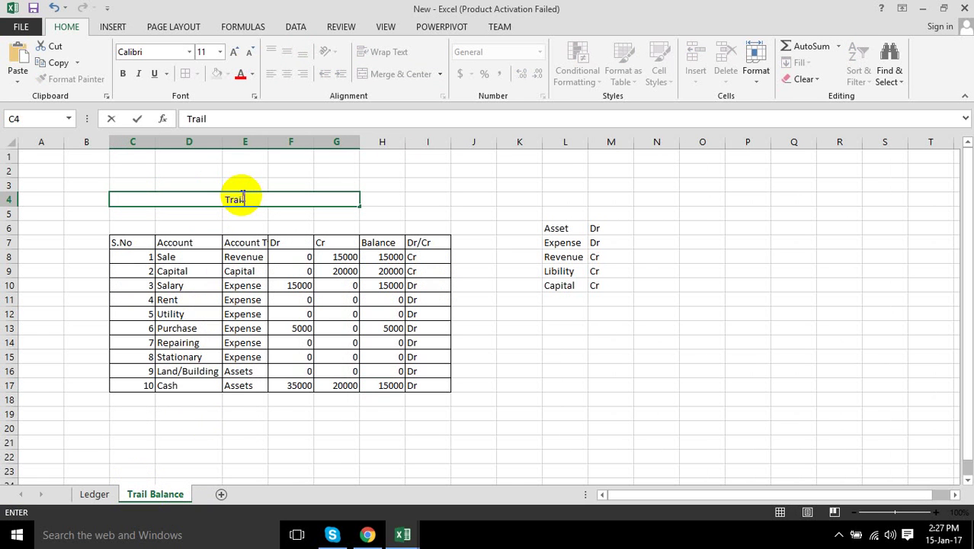
{"action": "type", "text": " Balance"}
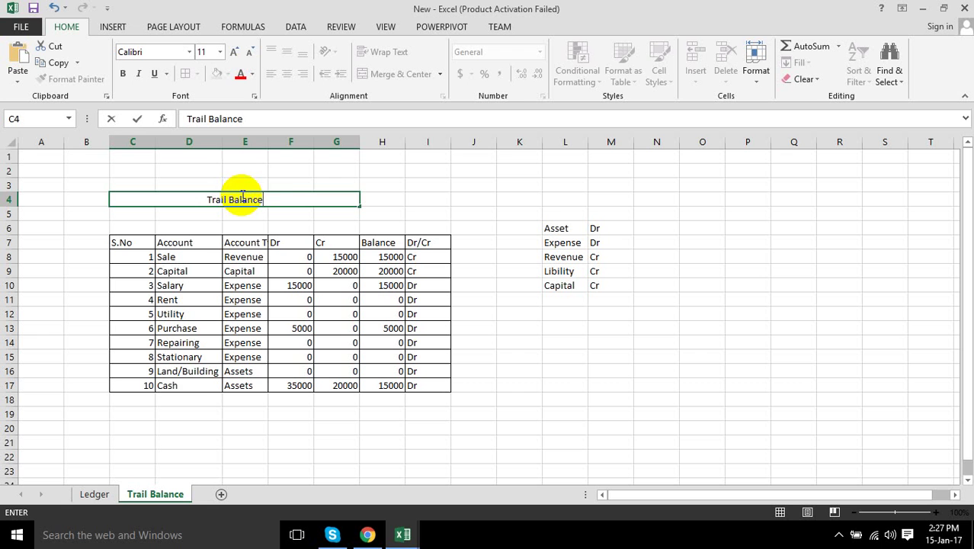
{"action": "left_click", "coordinate": [540, 400]}
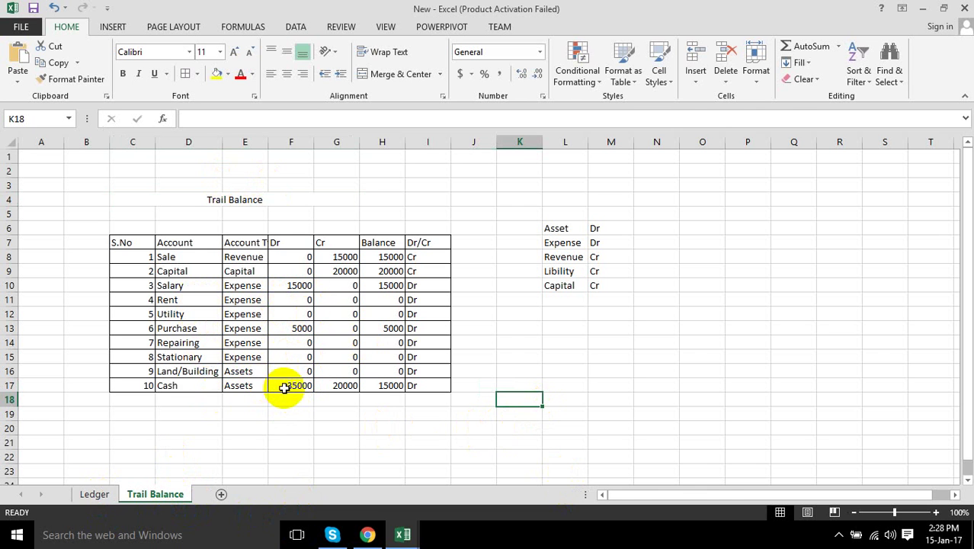
- On the Ledger, enter date 05-Jan-17 in C12, cancelling a rejected 'Rent' account entry
{"action": "left_click", "coordinate": [95, 493]}
{"action": "left_click", "coordinate": [122, 314]}
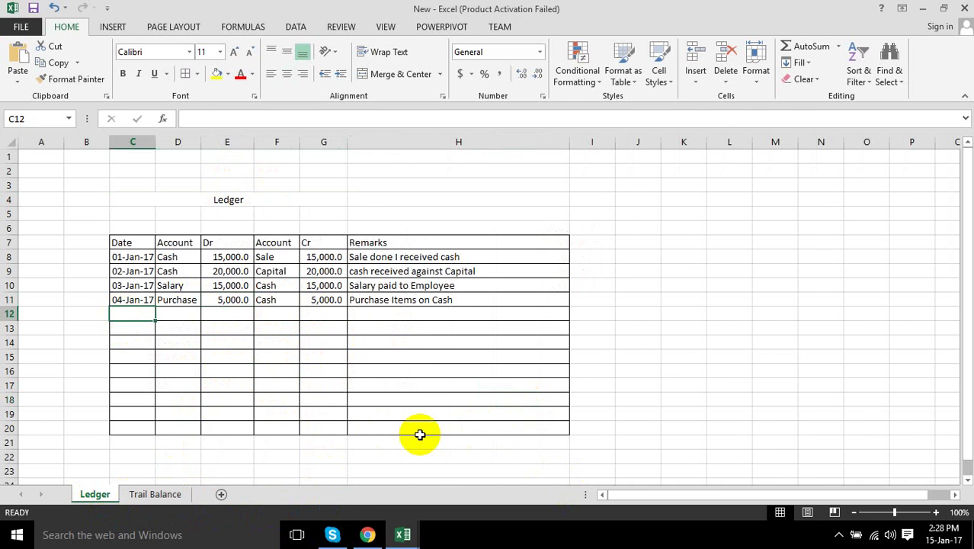
{"action": "type", "text": "5-jan-"}
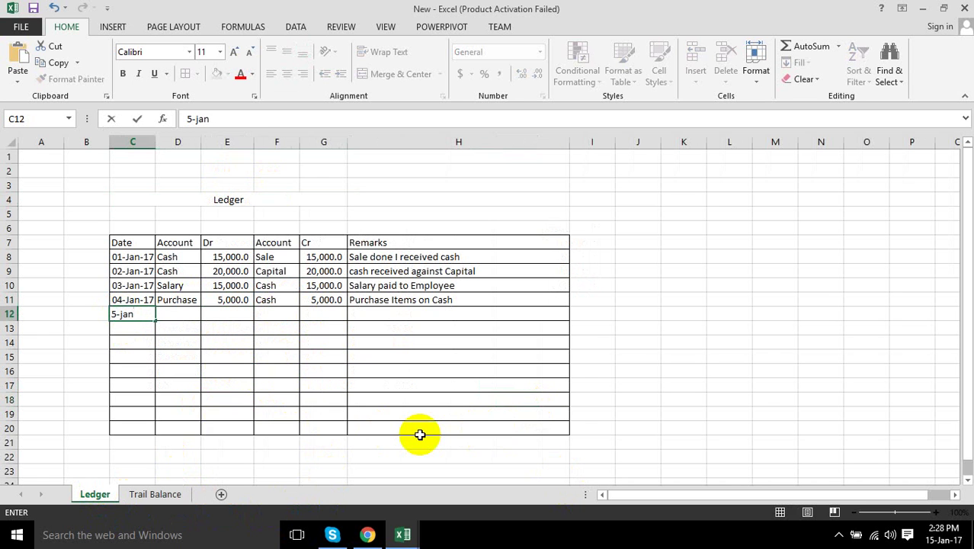
{"action": "type", "text": "2017"}
{"action": "key", "text": "Tab"}
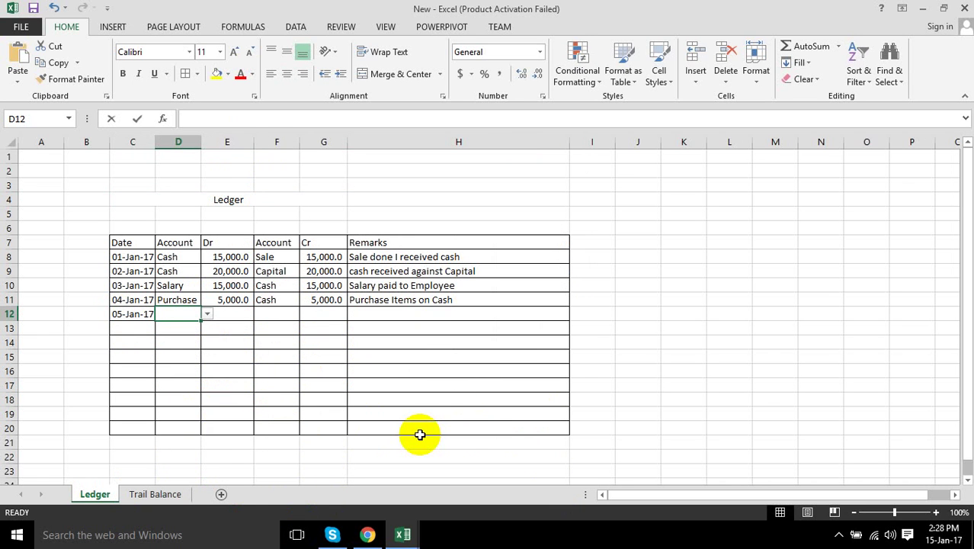
{"action": "type", "text": "Rent"}
{"action": "key", "text": "Tab"}
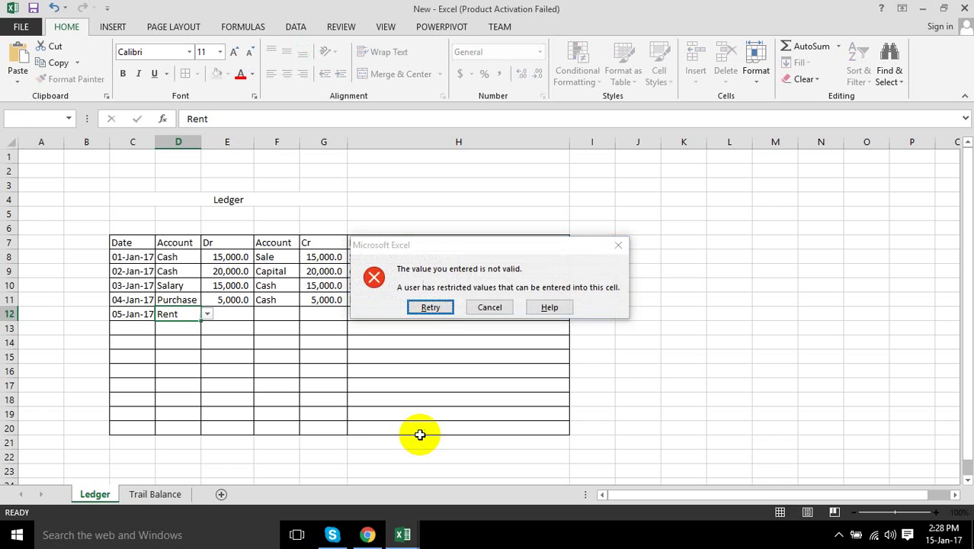
{"action": "key", "text": "Return"}
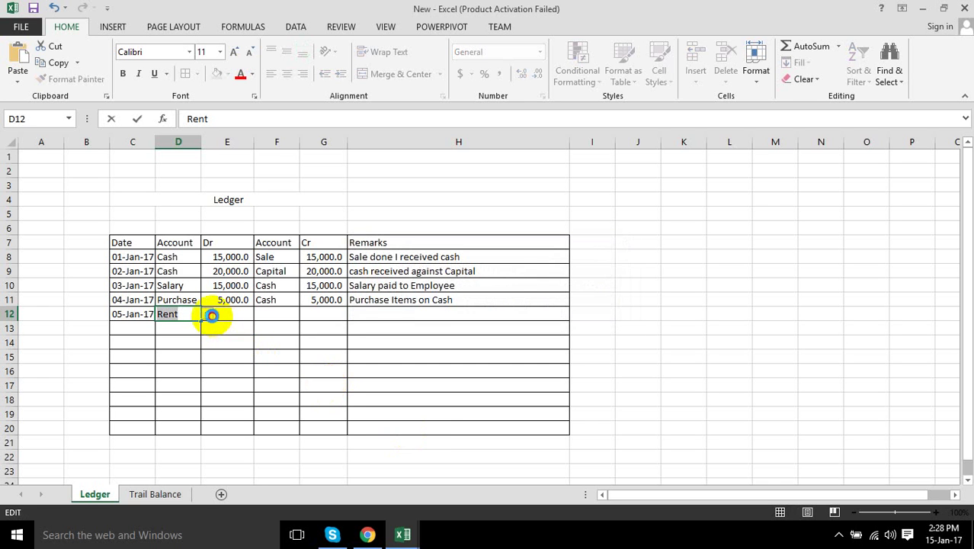
{"action": "left_click", "coordinate": [211, 315]}
{"action": "left_click", "coordinate": [487, 304]}
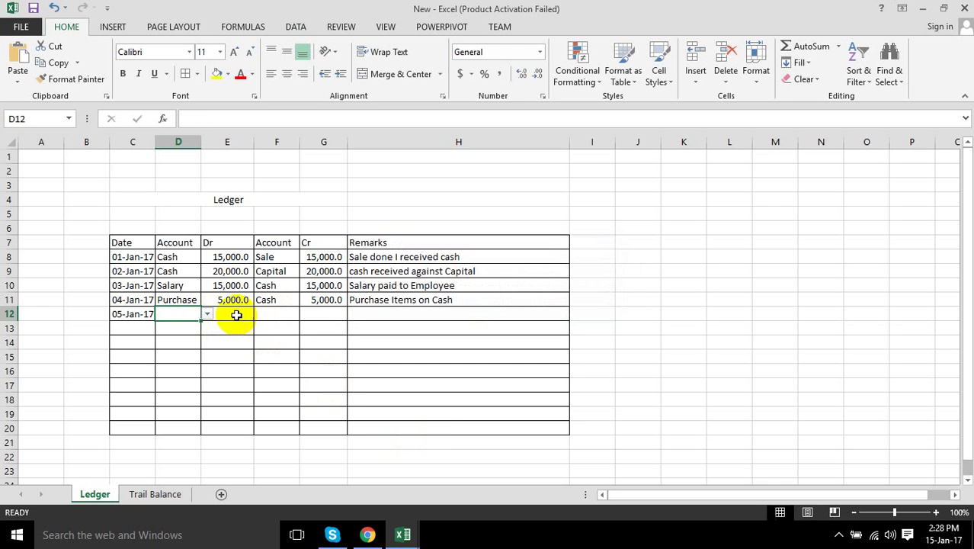
- Debit Repairing 10,000 in D12:E12
{"action": "left_click", "coordinate": [207, 314]}
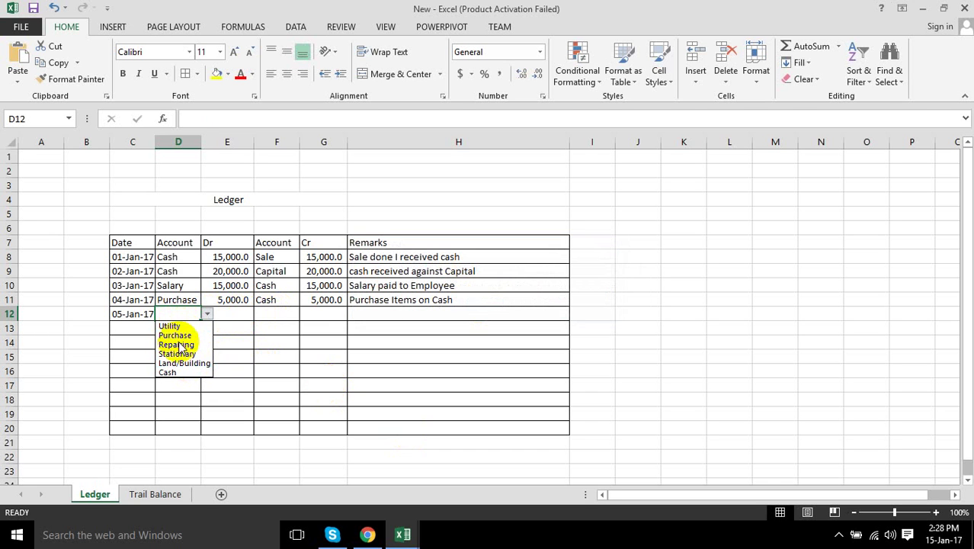
{"action": "left_click", "coordinate": [176, 344]}
{"action": "left_click", "coordinate": [217, 315]}
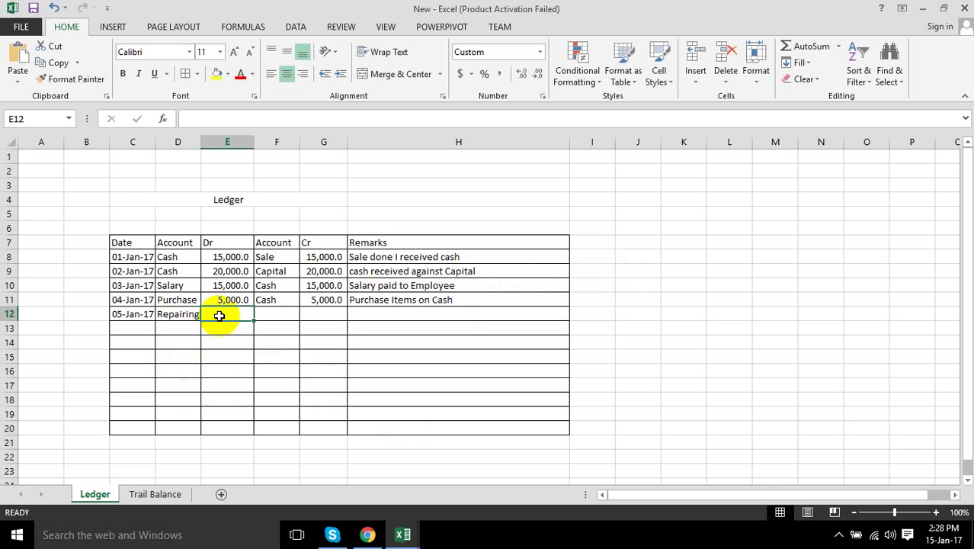
{"action": "type", "text": "100"}
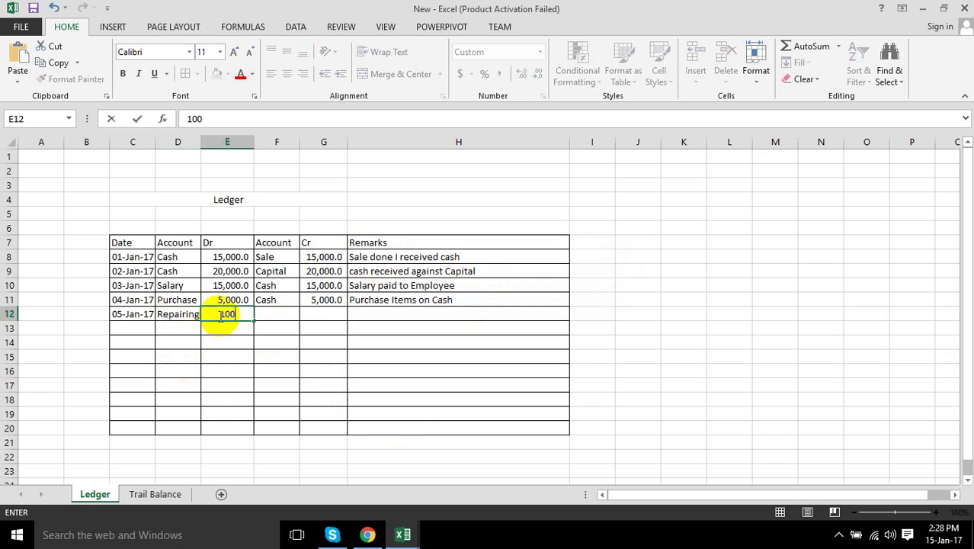
{"action": "type", "text": "00"}
{"action": "key", "text": "Tab"}
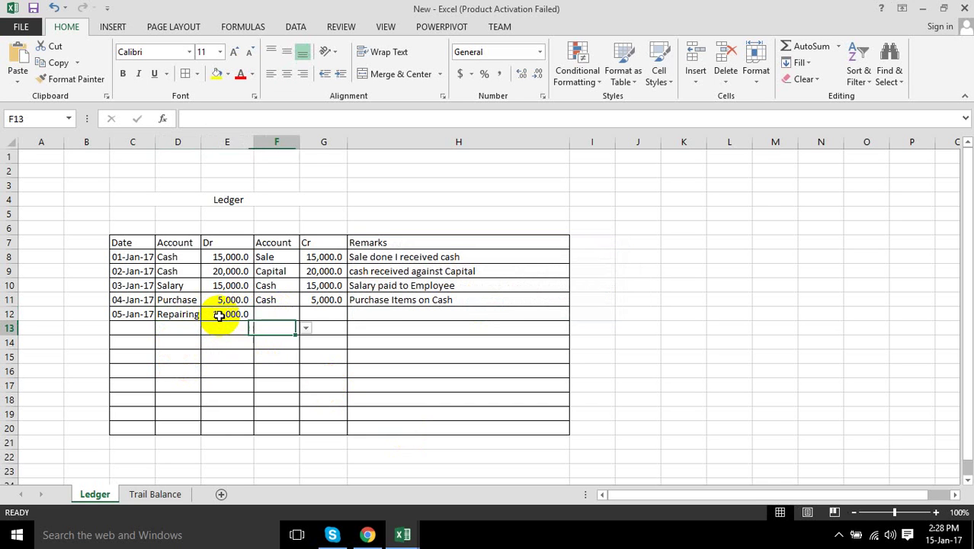
- Credit Cash 10,000, remark 'Repair Machine', and view the Trail Balance sheet
{"action": "left_click", "coordinate": [305, 315]}
{"action": "left_click", "coordinate": [268, 372]}
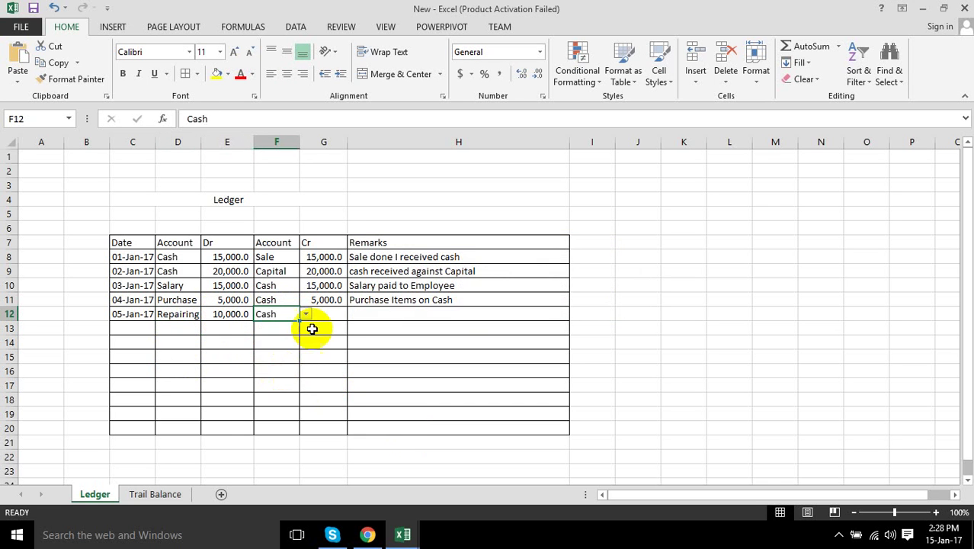
{"action": "left_click", "coordinate": [323, 320]}
{"action": "type", "text": "10000"}
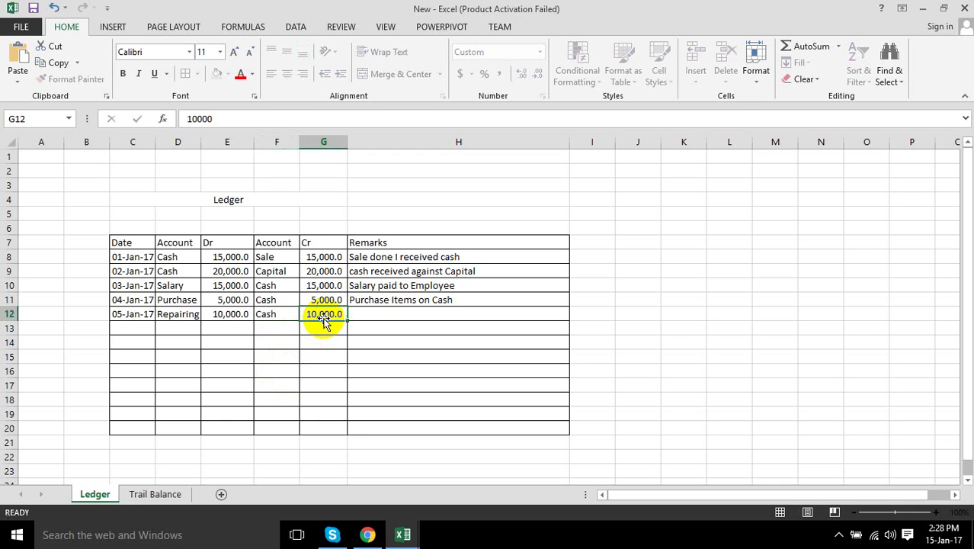
{"action": "key", "text": "Return"}
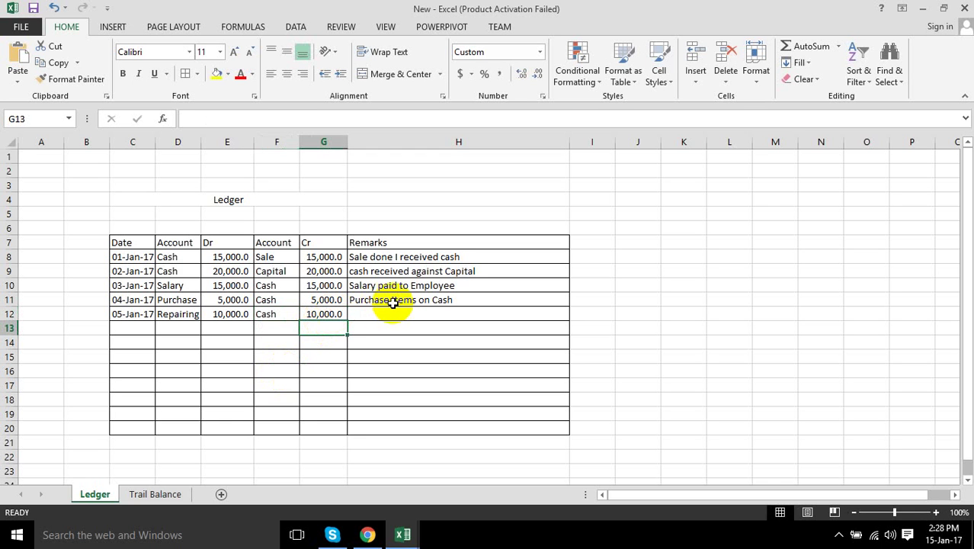
{"action": "left_click", "coordinate": [393, 311]}
{"action": "type", "text": "Repair"}
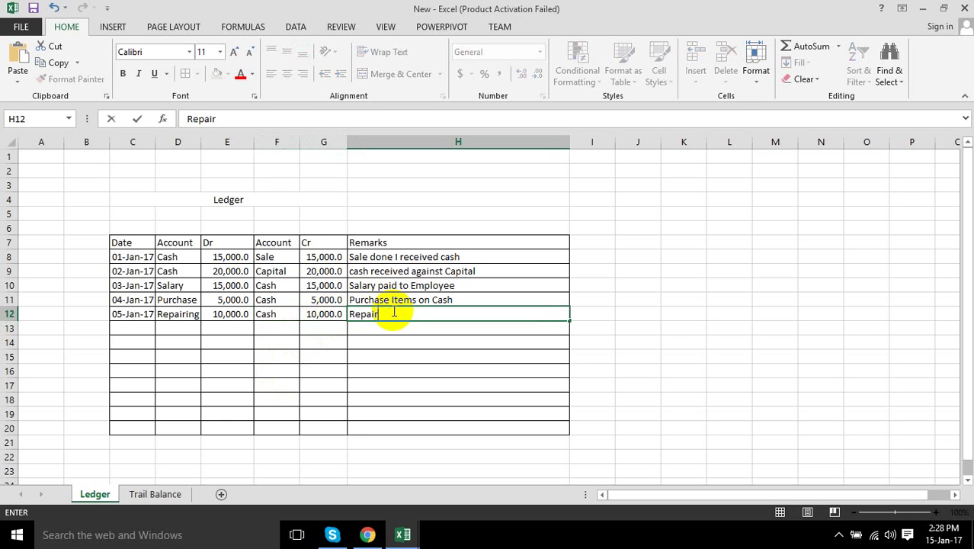
{"action": "type", "text": " Mac"}
{"action": "type", "text": "hine"}
{"action": "key", "text": "Return"}
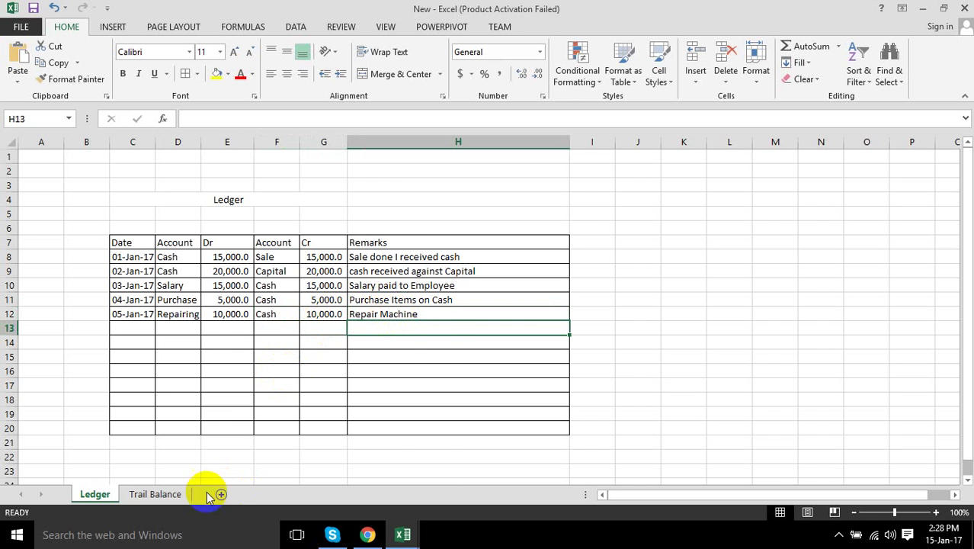
{"action": "left_click", "coordinate": [169, 492]}
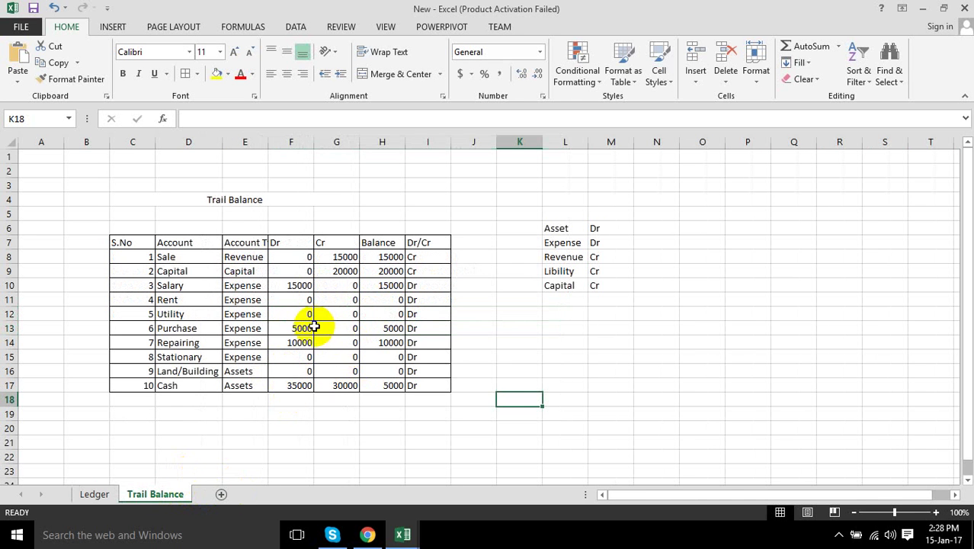
{"action": "left_click", "coordinate": [283, 342]}
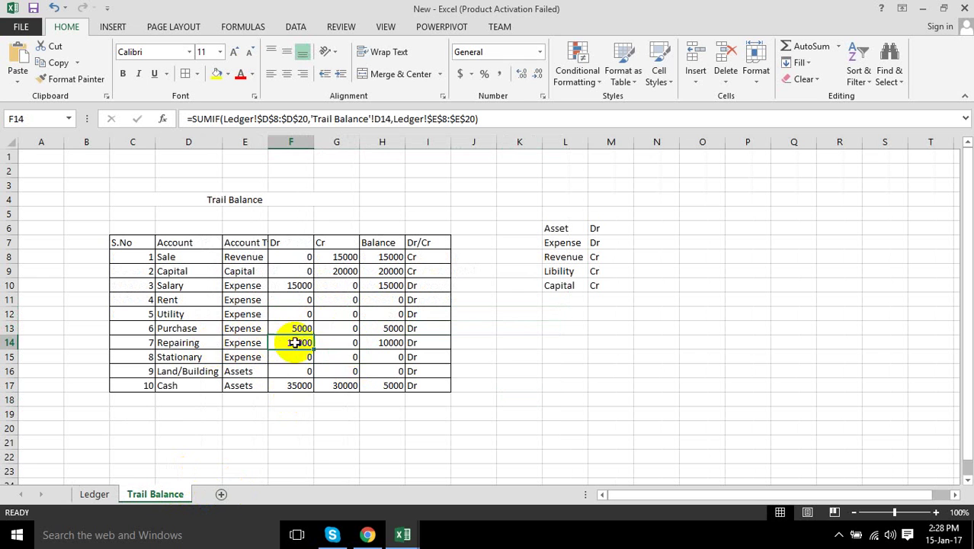
{"action": "left_click", "coordinate": [333, 385]}
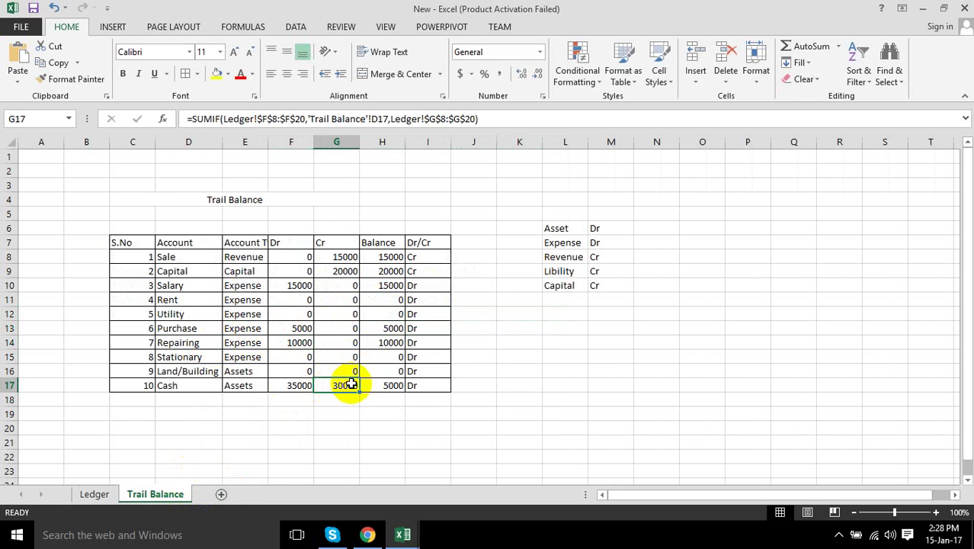
{"action": "left_click", "coordinate": [377, 385]}
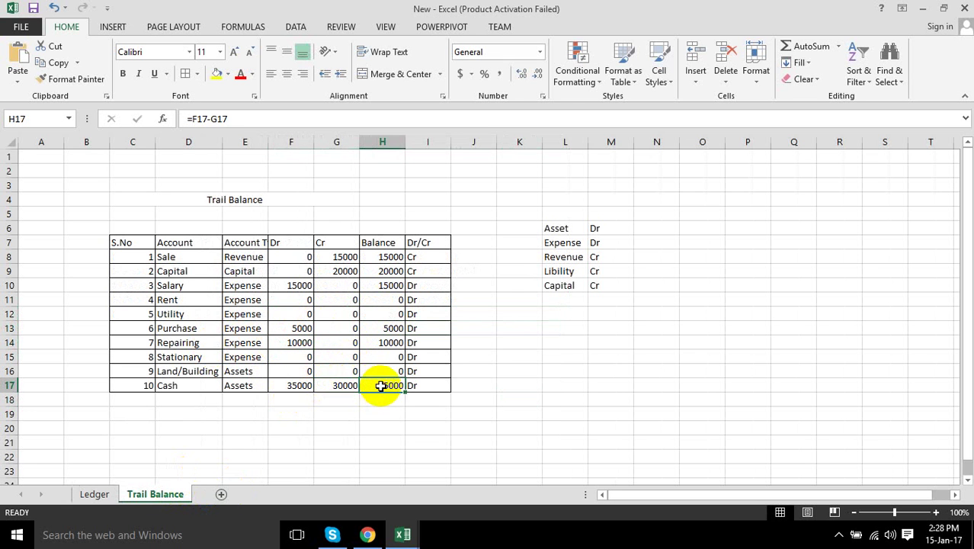
{"action": "left_click", "coordinate": [342, 384]}
{"action": "left_click", "coordinate": [294, 385]}
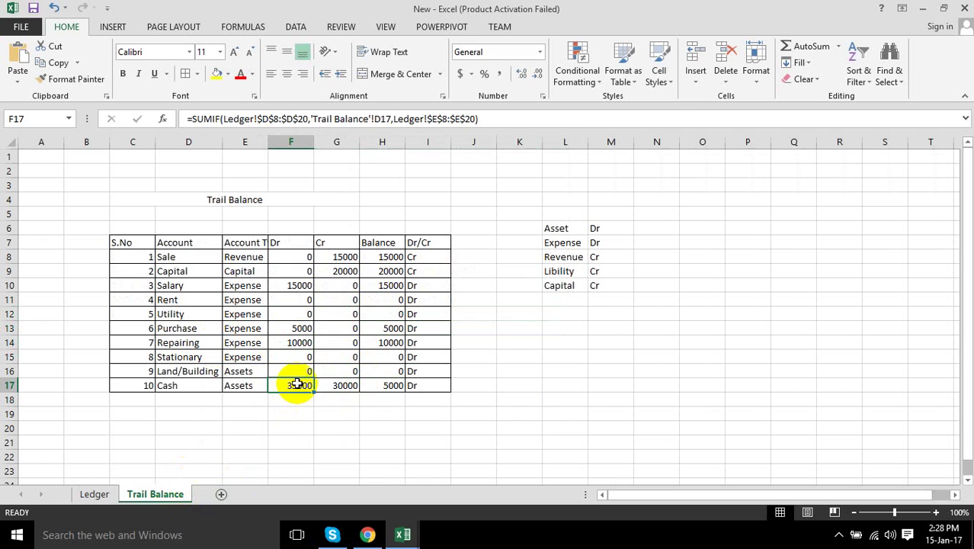
{"action": "left_click", "coordinate": [365, 386]}
{"action": "left_click", "coordinate": [323, 387]}
{"action": "left_click", "coordinate": [289, 387]}
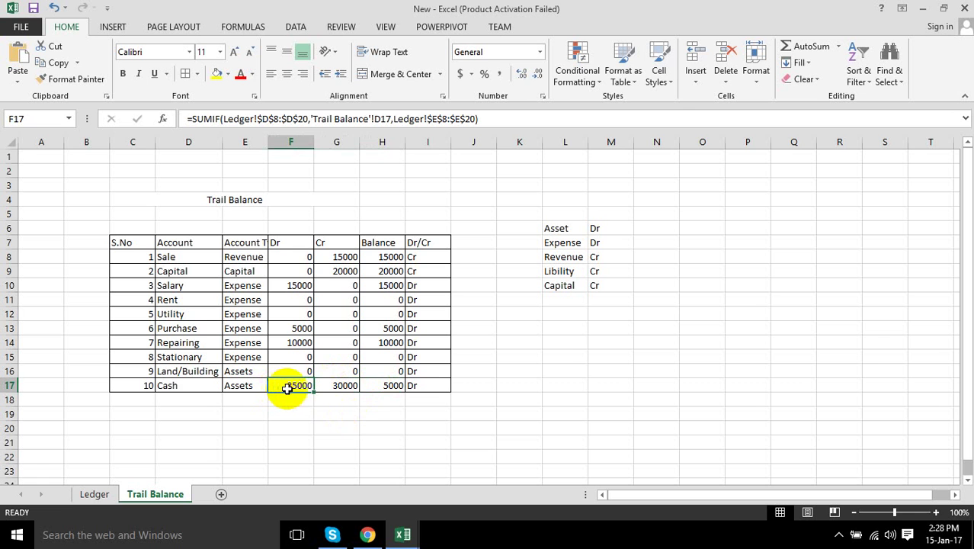
{"action": "left_click", "coordinate": [327, 386]}
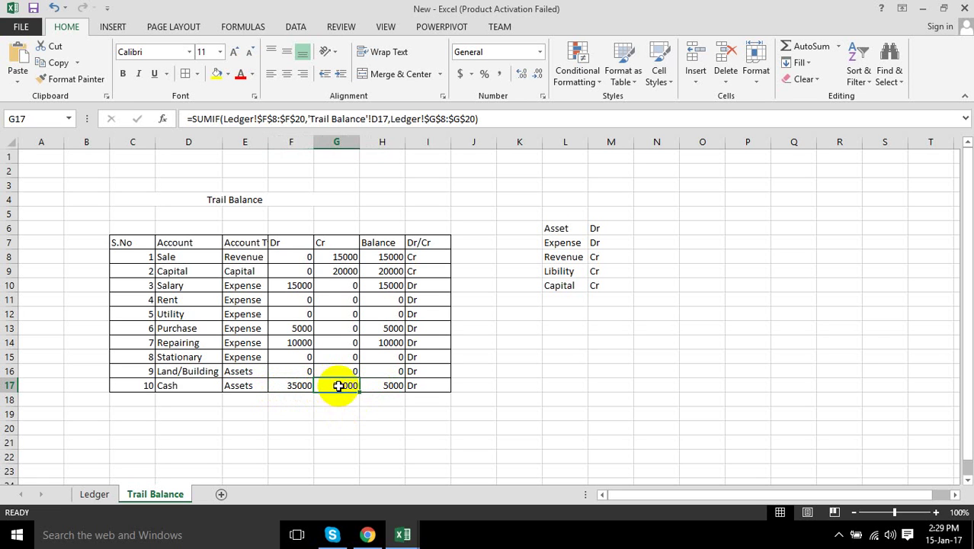
{"action": "left_click", "coordinate": [378, 386]}
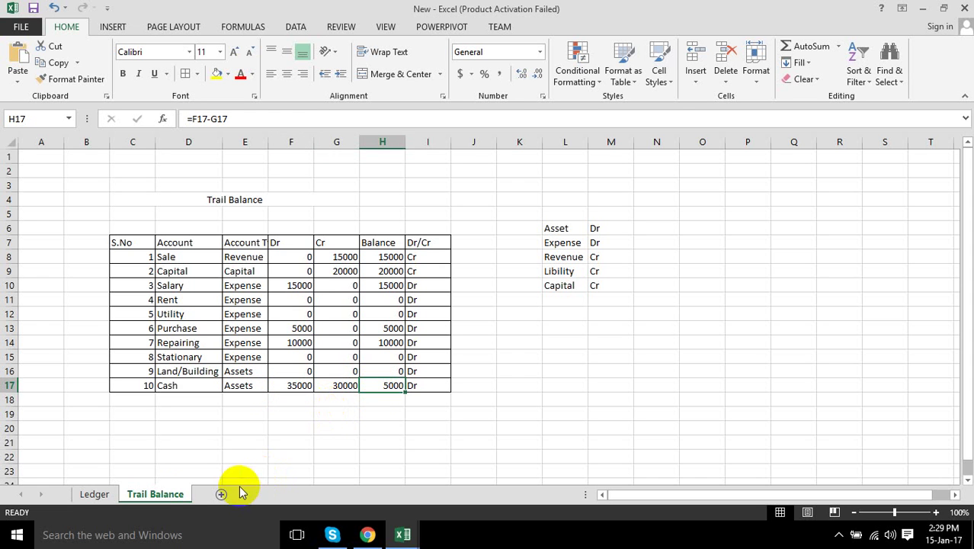
{"action": "left_click", "coordinate": [302, 260]}
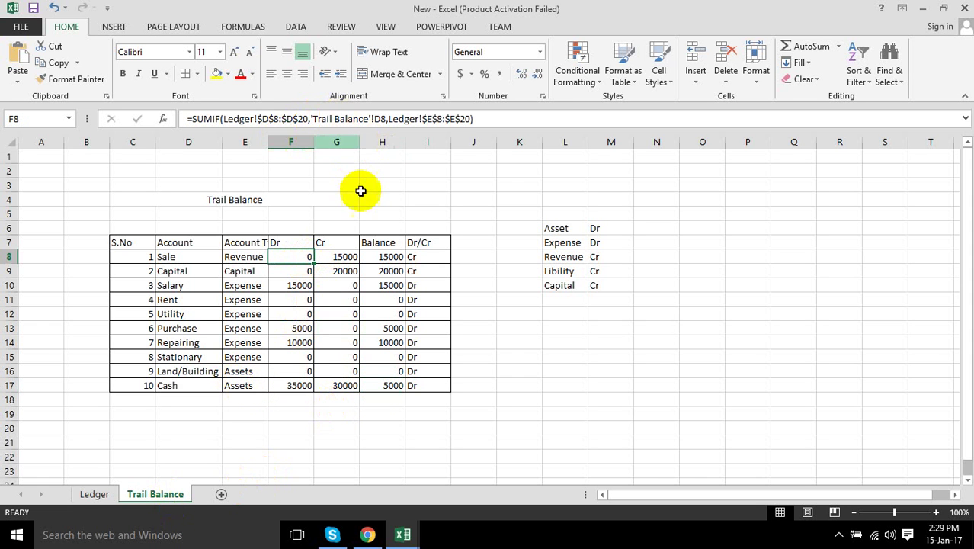
{"action": "left_click", "coordinate": [346, 256]}
{"action": "left_click", "coordinate": [300, 268]}
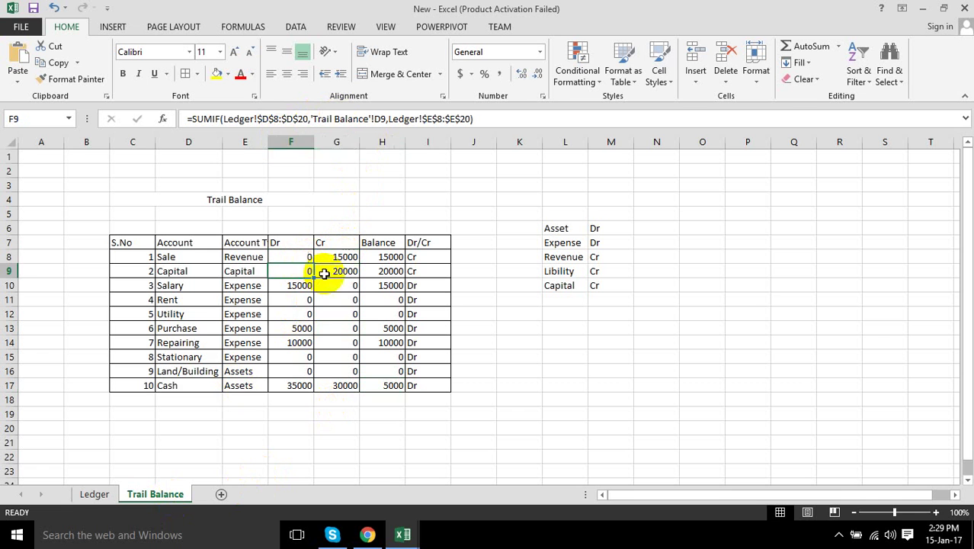
{"action": "left_click", "coordinate": [326, 272]}
{"action": "left_click", "coordinate": [326, 289]}
{"action": "left_click", "coordinate": [300, 300]}
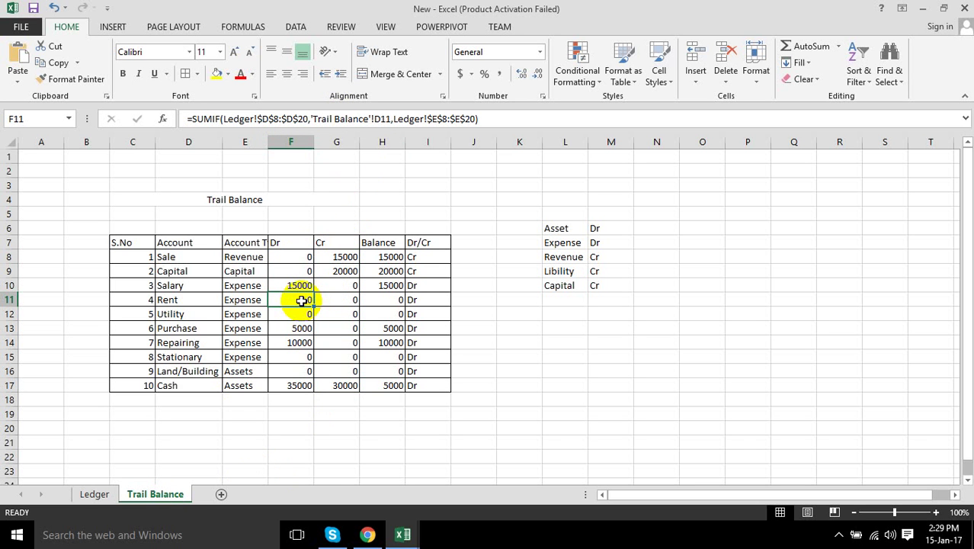
- Compare the Ledger and Trail Balance sheets, checking the Repairing debit in E12
{"action": "left_click", "coordinate": [95, 494]}
{"action": "left_click", "coordinate": [141, 495]}
{"action": "left_click", "coordinate": [96, 493]}
{"action": "left_click", "coordinate": [137, 494]}
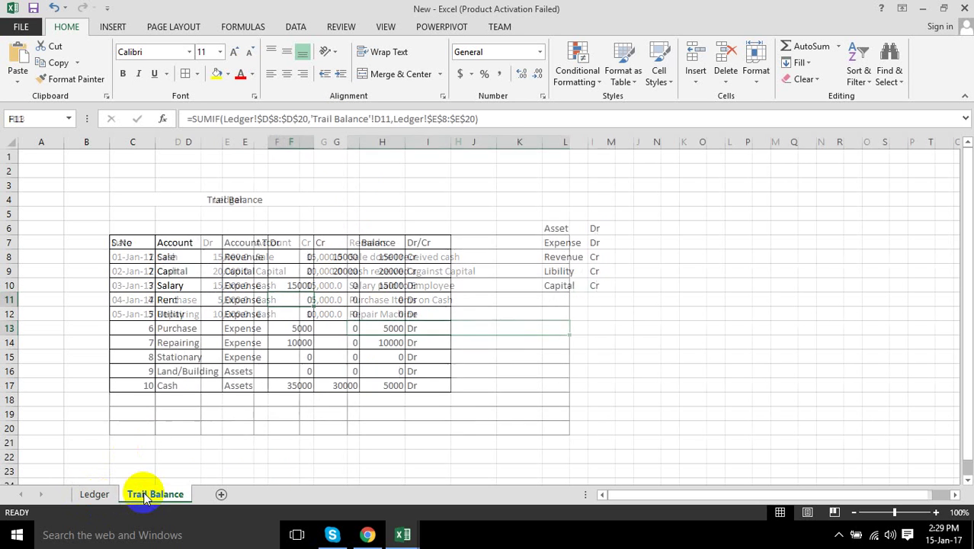
{"action": "left_click", "coordinate": [107, 494]}
{"action": "left_click", "coordinate": [229, 312]}
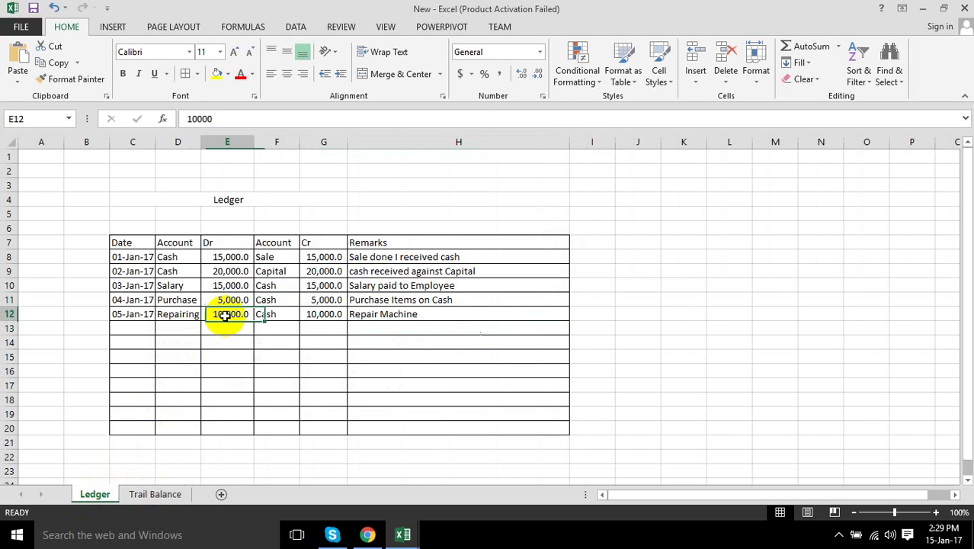
- Create a new blank workbook, Book1
{"action": "left_click", "coordinate": [153, 494]}
{"action": "left_click", "coordinate": [111, 494]}
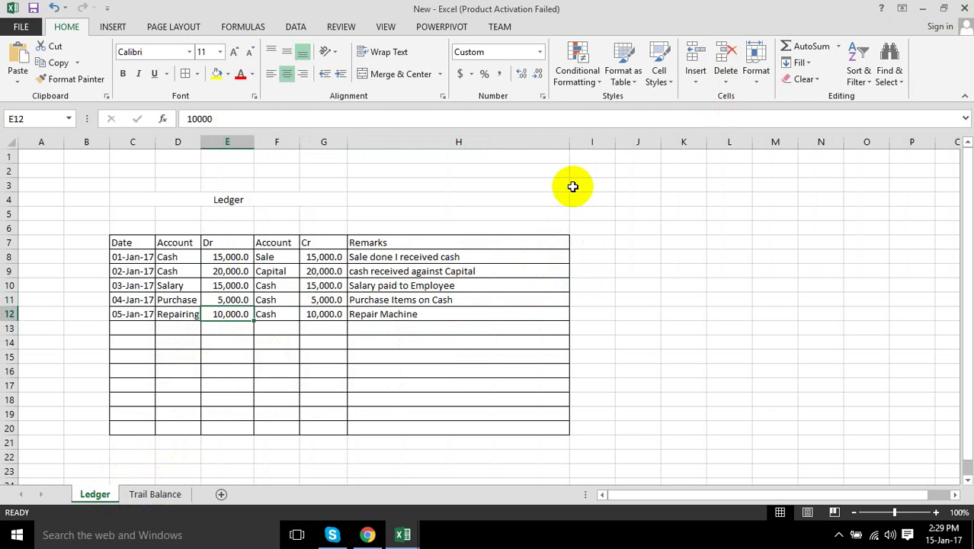
{"action": "key", "text": "ctrl+n"}
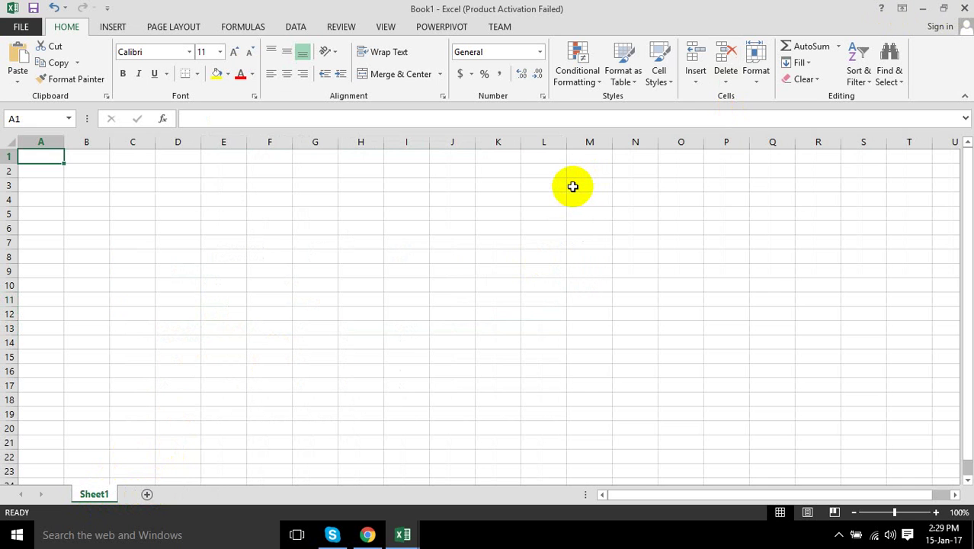
- Enter 1, 1 and a =1 formula in cells C4:C6
{"action": "key", "text": "Down"}
{"action": "key", "text": "Down"}
{"action": "key", "text": "Down"}
{"action": "key", "text": "Right"}
{"action": "key", "text": "Right"}
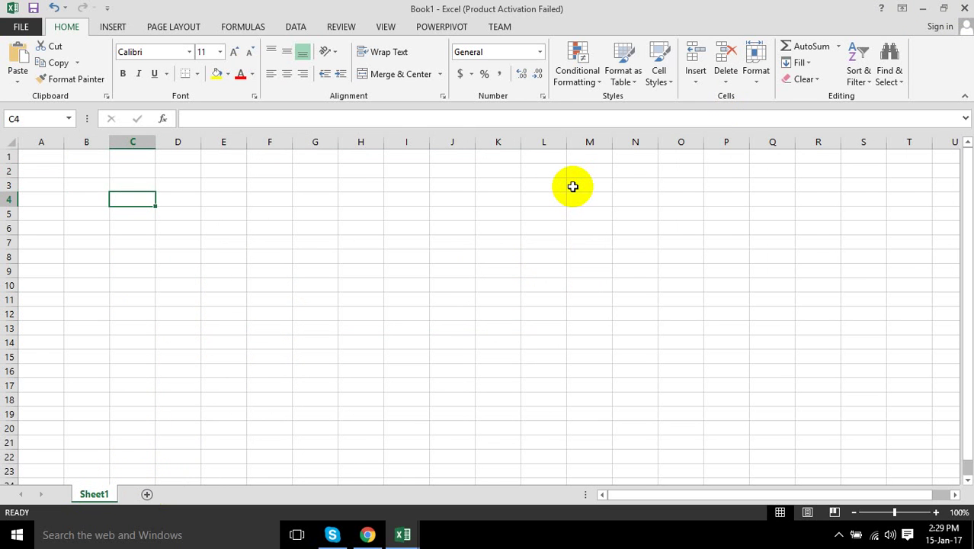
{"action": "type", "text": "1"}
{"action": "key", "text": "Return"}
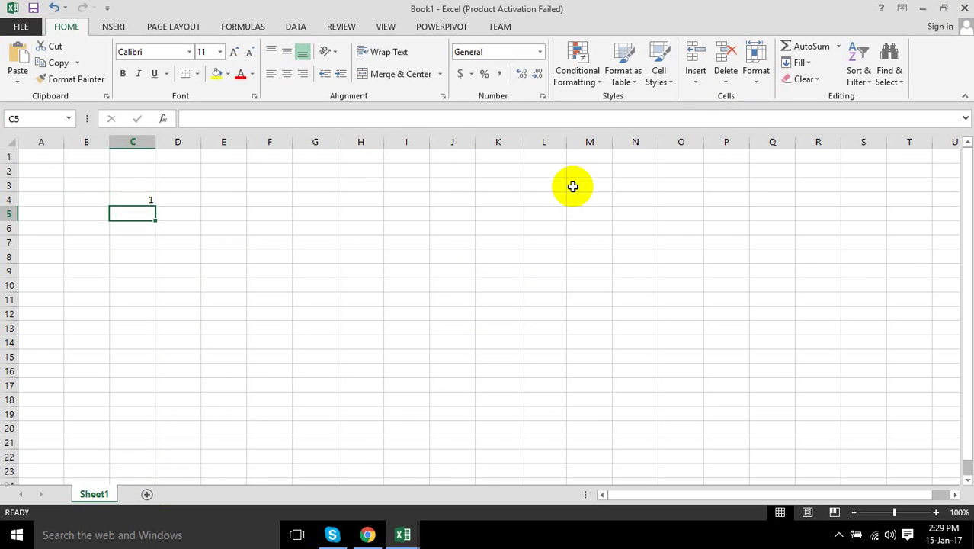
{"action": "type", "text": "1"}
{"action": "key", "text": "Return"}
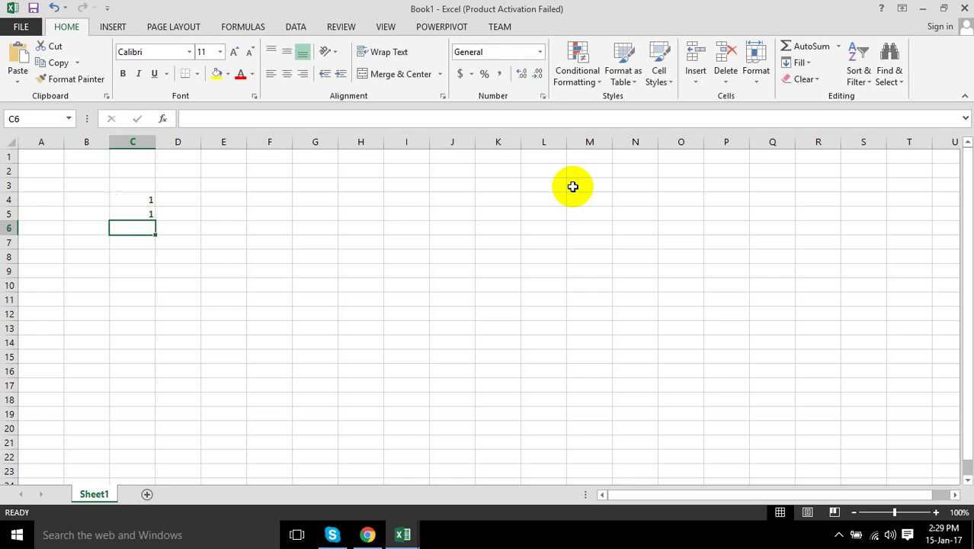
{"action": "type", "text": "="}
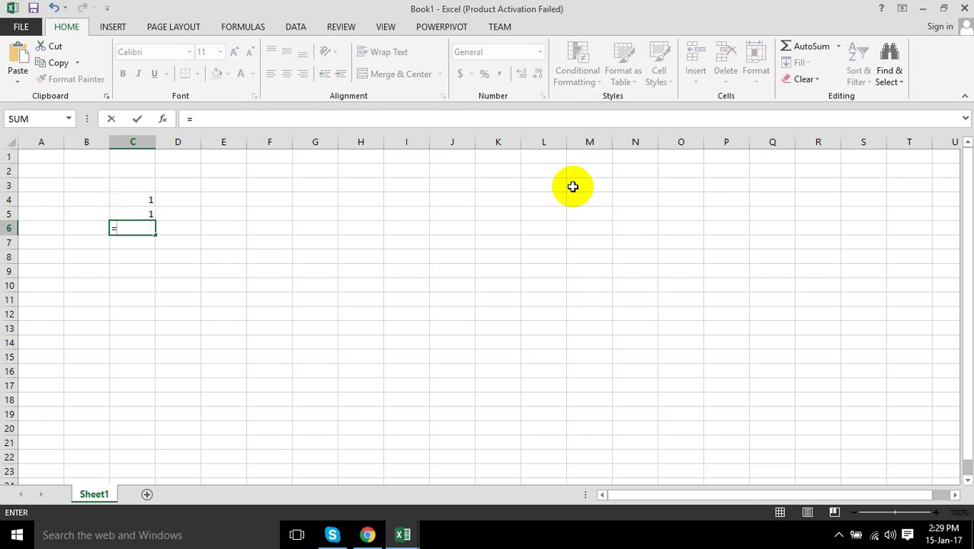
{"action": "type", "text": "1*1"}
{"action": "key", "text": "Up"}
{"action": "key", "text": "Down"}
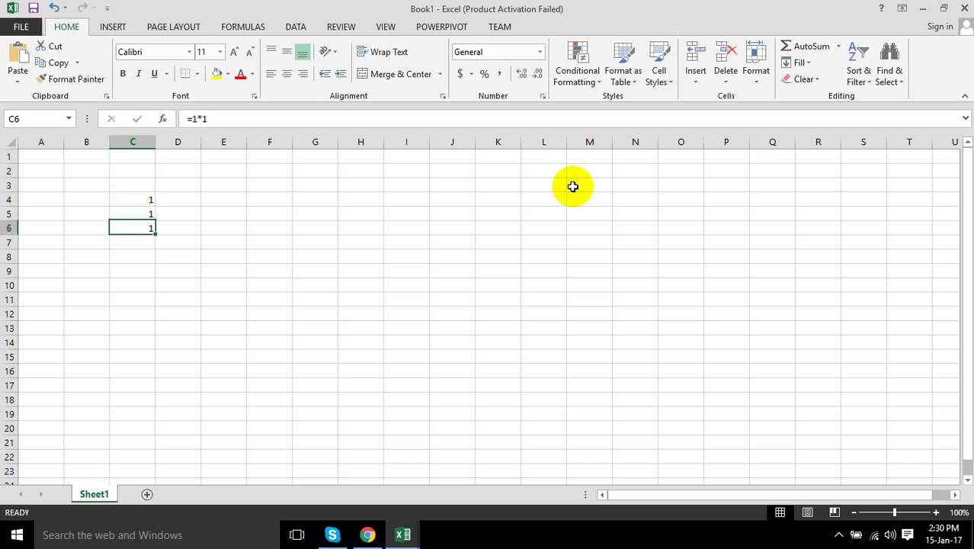
{"action": "key", "text": "Down"}
{"action": "key", "text": "Down"}
{"action": "key", "text": "Right"}
{"action": "key", "text": "Left"}
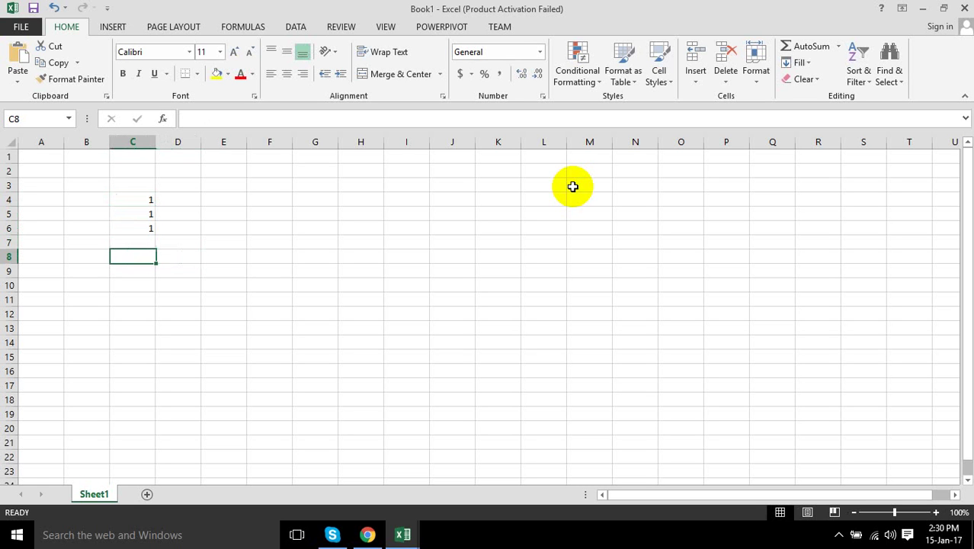
{"action": "key", "text": "Left"}
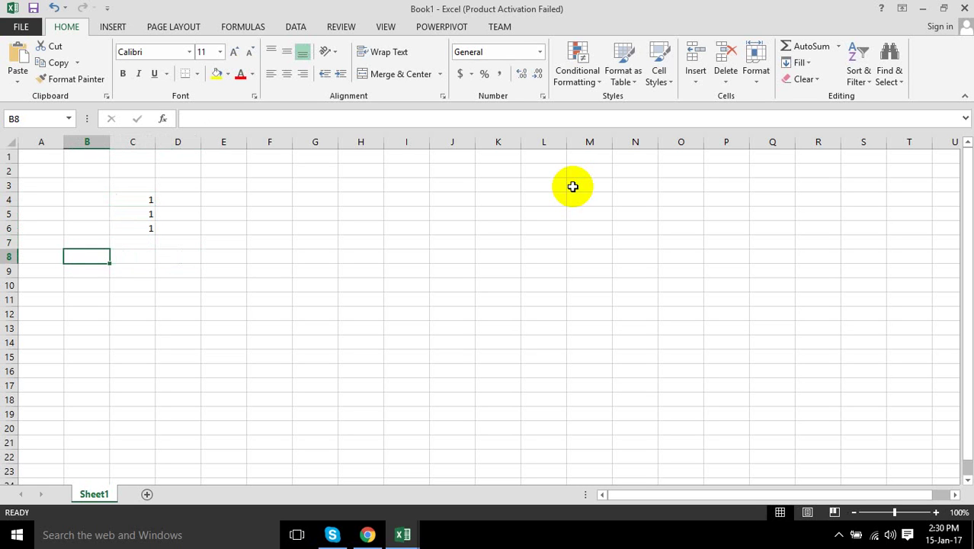
- Type the 'Name' header in B8 and seven people's names down B9:B15
{"action": "type", "text": "Name"}
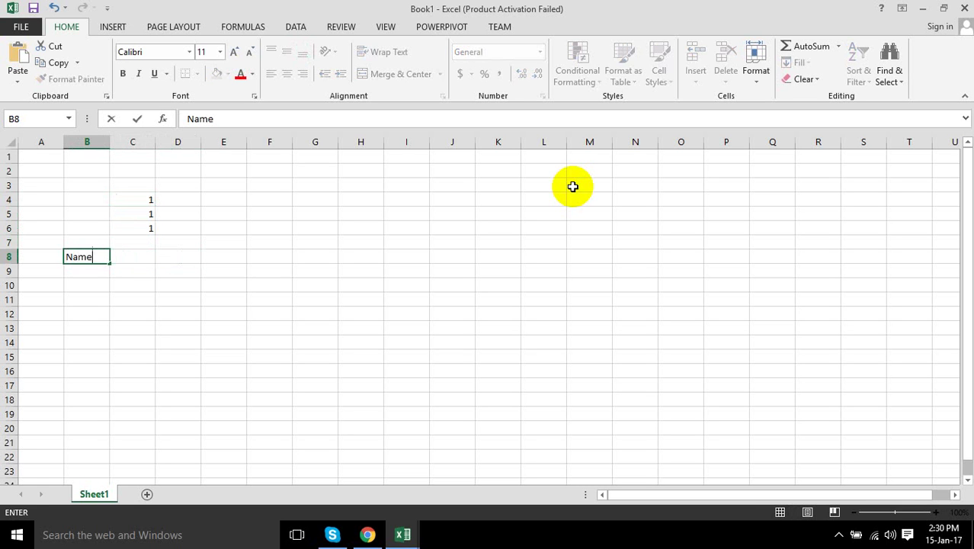
{"action": "key", "text": "Return"}
{"action": "type", "text": "Akmal"}
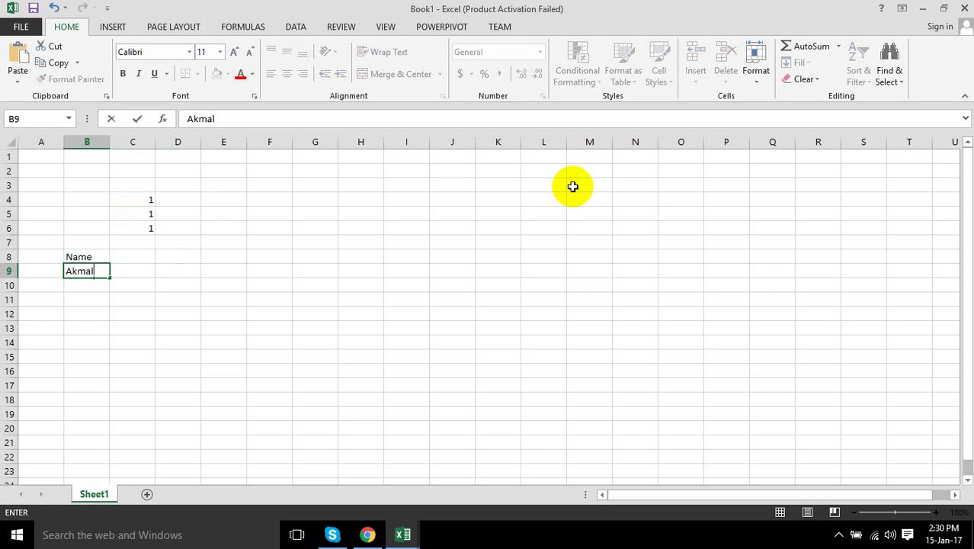
{"action": "key", "text": "Return"}
{"action": "type", "text": "Riaz"}
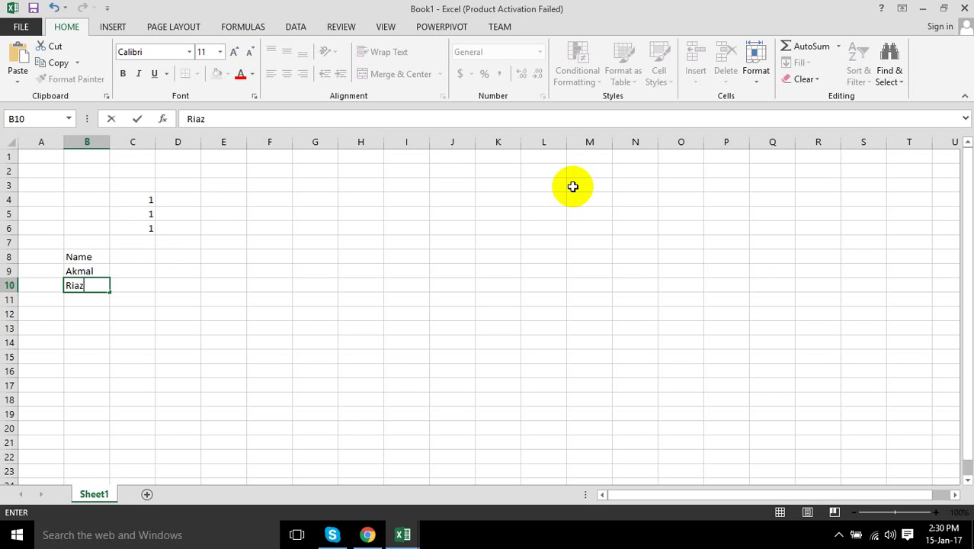
{"action": "key", "text": "Return"}
{"action": "type", "text": "Ah"}
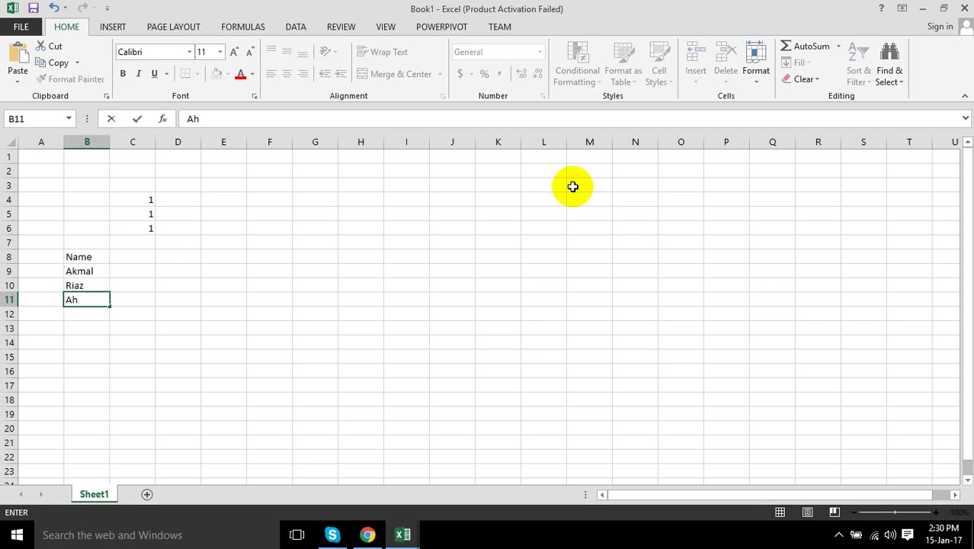
{"action": "type", "text": "mad"}
{"action": "key", "text": "Return"}
{"action": "type", "text": "Sabir"}
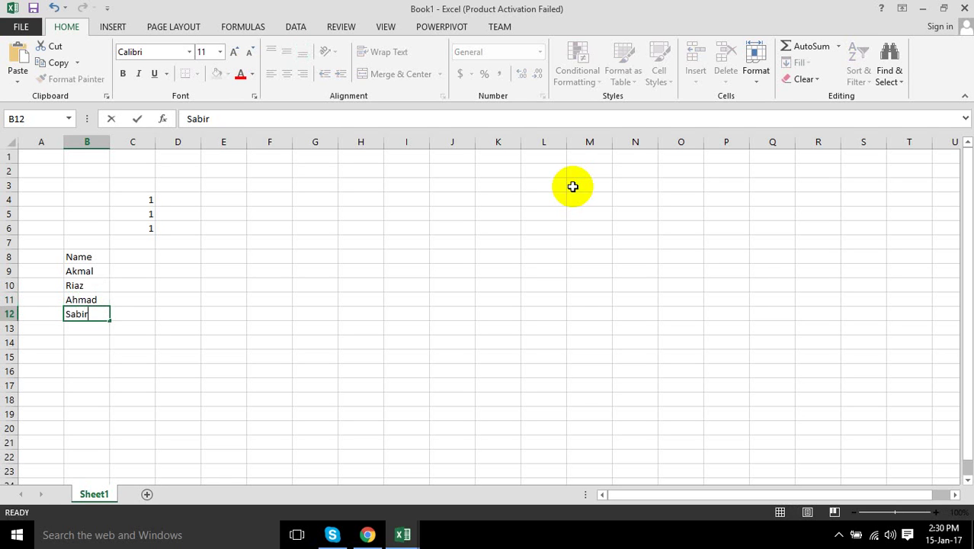
{"action": "key", "text": "Return"}
{"action": "type", "text": "Waqar"}
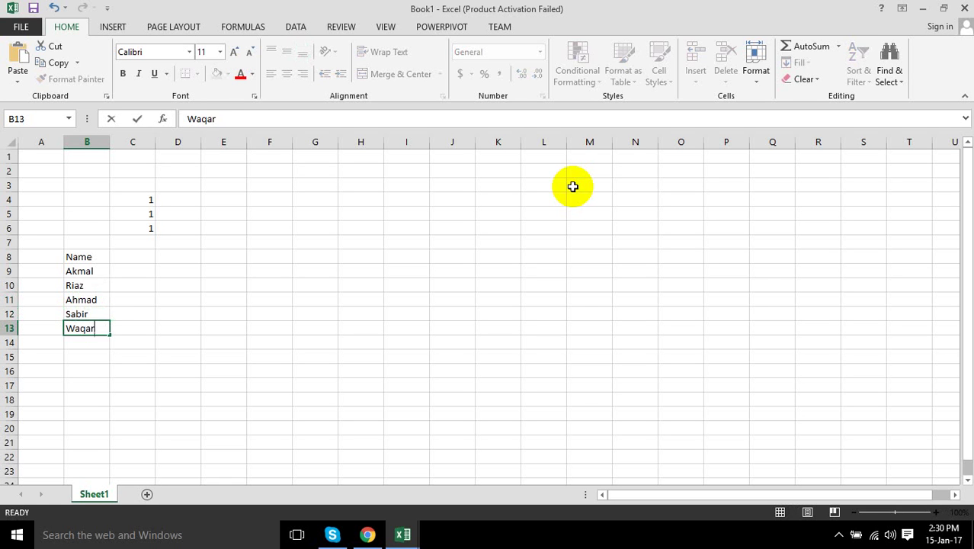
{"action": "key", "text": "Return"}
{"action": "type", "text": "Salman"}
{"action": "key", "text": "Return"}
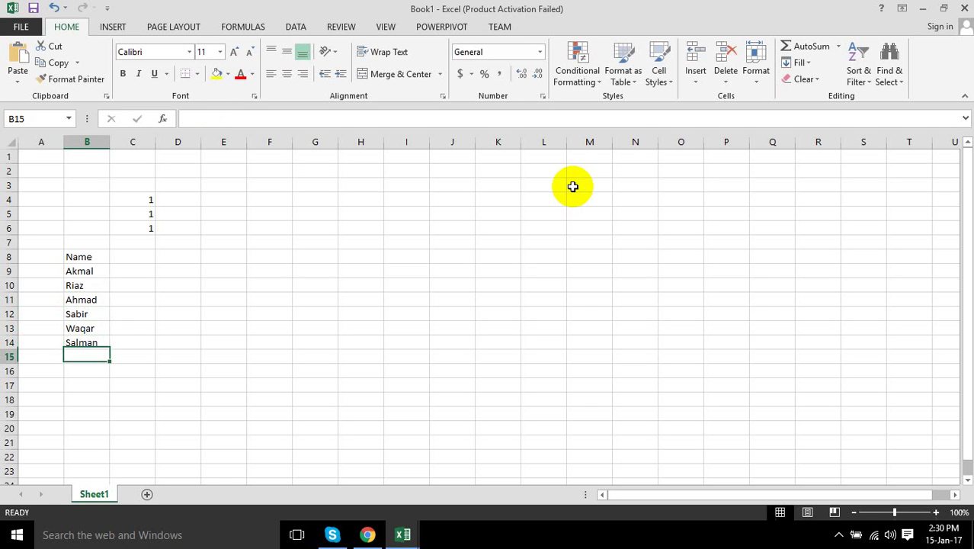
{"action": "type", "text": "Ham"}
{"action": "key", "text": "Up"}
{"action": "key", "text": "Up"}
{"action": "key", "text": "Up"}
{"action": "key", "text": "Up"}
{"action": "key", "text": "Up"}
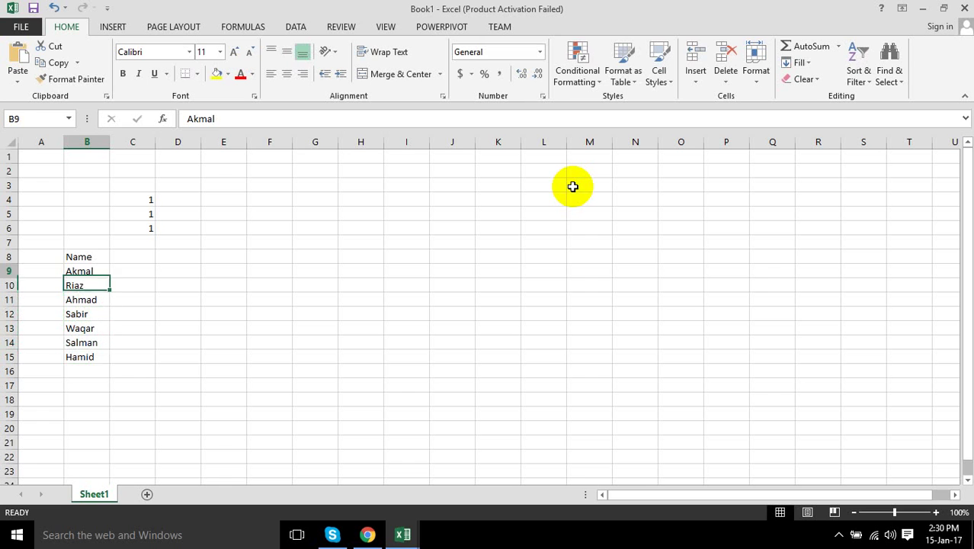
{"action": "key", "text": "Up"}
- Enter the formula =1*C6 in C8 as day 1
{"action": "key", "text": "Up"}
{"action": "key", "text": "Right"}
{"action": "type", "text": "="}
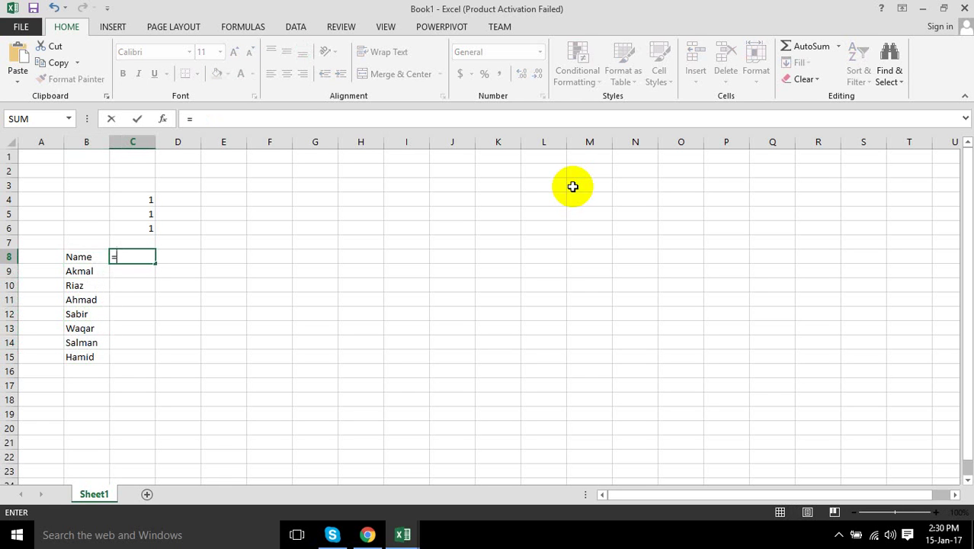
{"action": "type", "text": "1"}
{"action": "key", "text": "Up"}
{"action": "key", "text": "Up"}
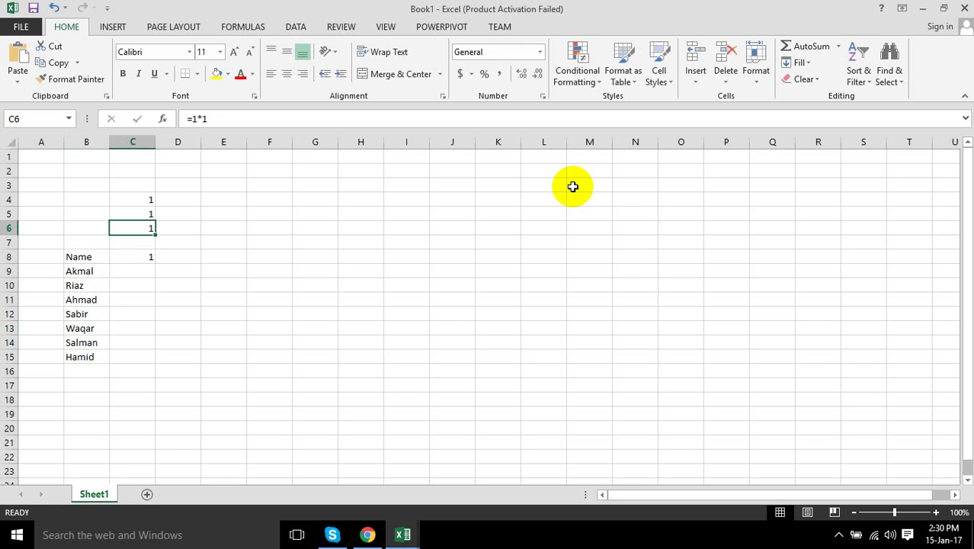
{"action": "key", "text": "Down"}
{"action": "key", "text": "Down"}
{"action": "type", "text": "="}
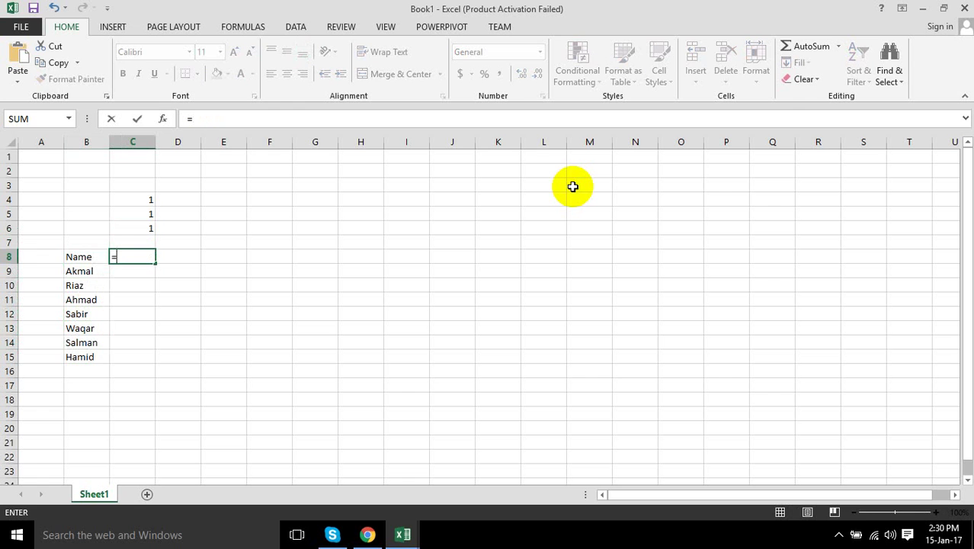
{"action": "type", "text": "1*"}
{"action": "key", "text": "Up"}
{"action": "key", "text": "Up"}
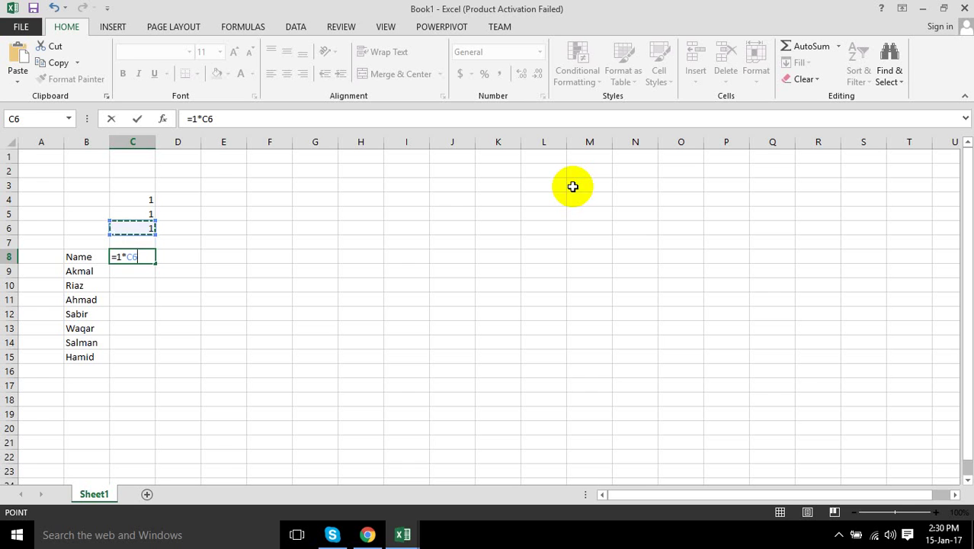
{"action": "key", "text": "Return"}
{"action": "key", "text": "Up"}
- Fill days 2 through 15 across D8:Q8
{"action": "key", "text": "Tab"}
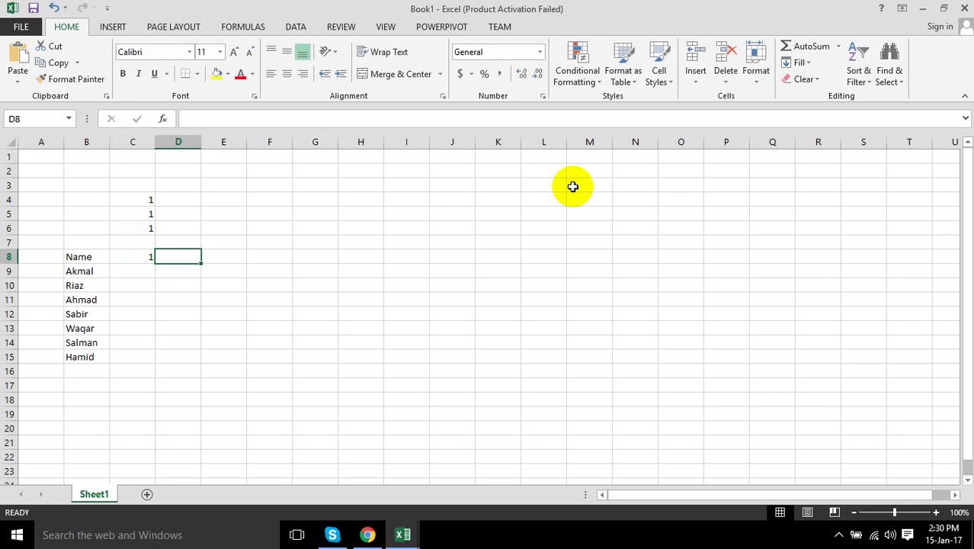
{"action": "type", "text": "2"}
{"action": "key", "text": "Tab"}
{"action": "type", "text": "3"}
{"action": "key", "text": "Tab"}
{"action": "type", "text": "4\t5\t6\t"}
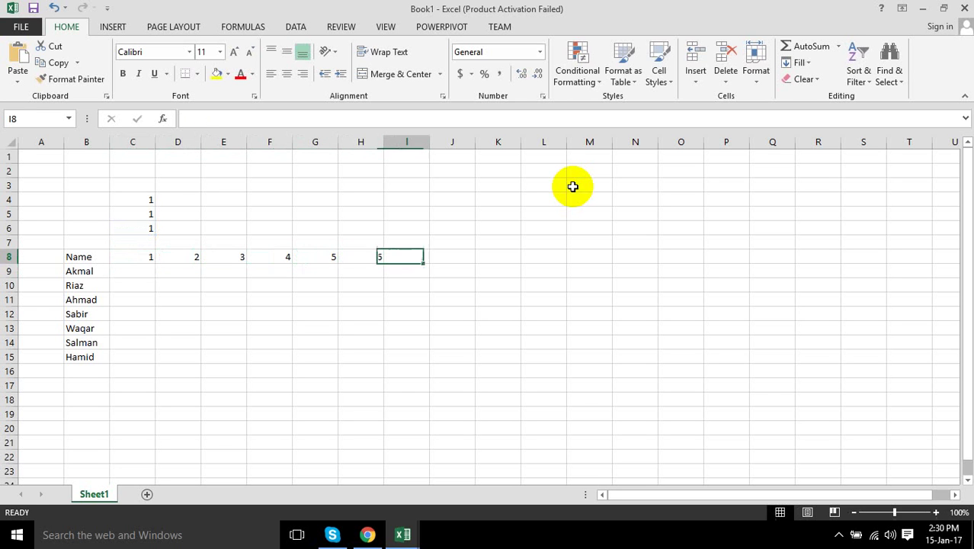
{"action": "type", "text": "7\t8\t9"}
{"action": "key", "text": "Tab"}
{"action": "type", "text": "1"}
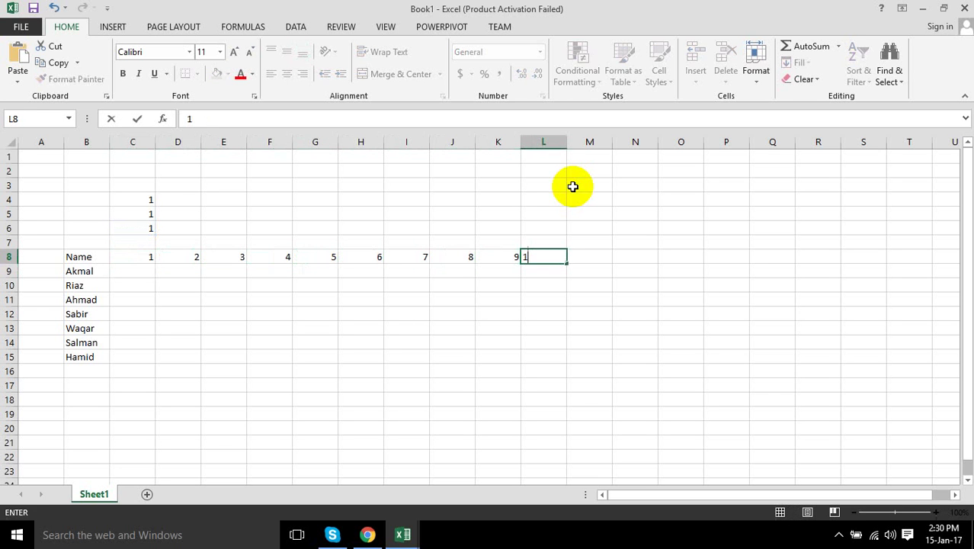
{"action": "key", "text": "Tab"}
{"action": "type", "text": "11"}
{"action": "key", "text": "Tab"}
{"action": "type", "text": "12"}
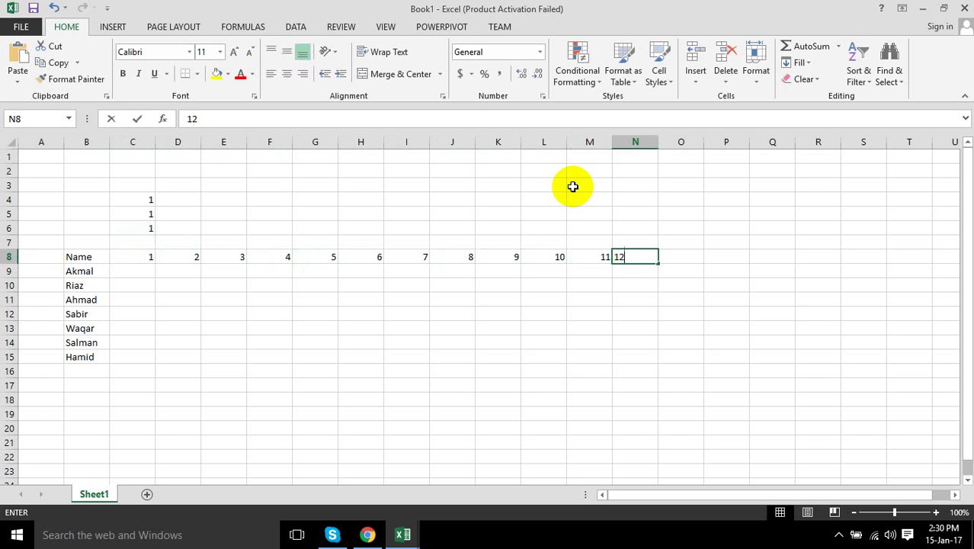
{"action": "key", "text": "Tab"}
{"action": "type", "text": "13"}
{"action": "key", "text": "Tab"}
{"action": "type", "text": "1"}
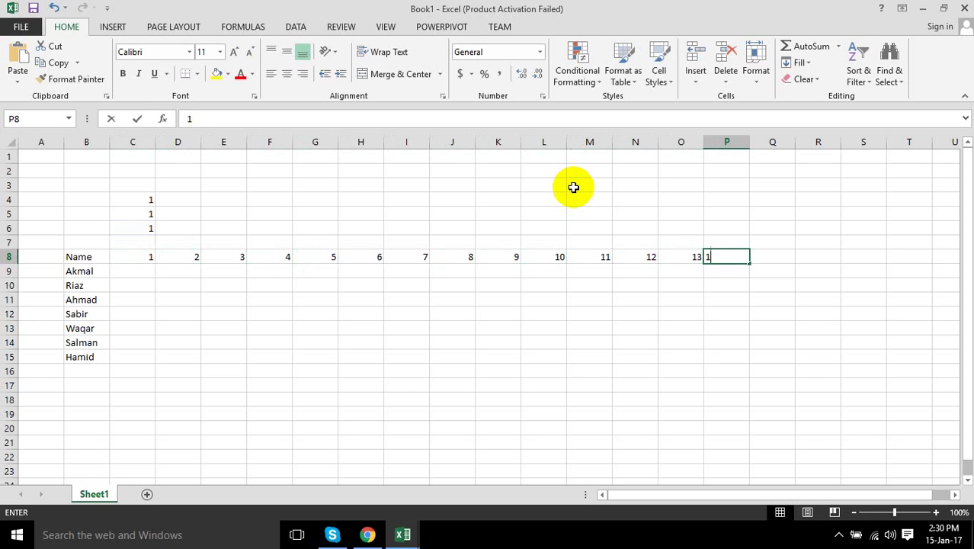
{"action": "type", "text": "4"}
{"action": "key", "text": "Tab"}
{"action": "type", "text": "1"}
{"action": "key", "text": "Tab"}
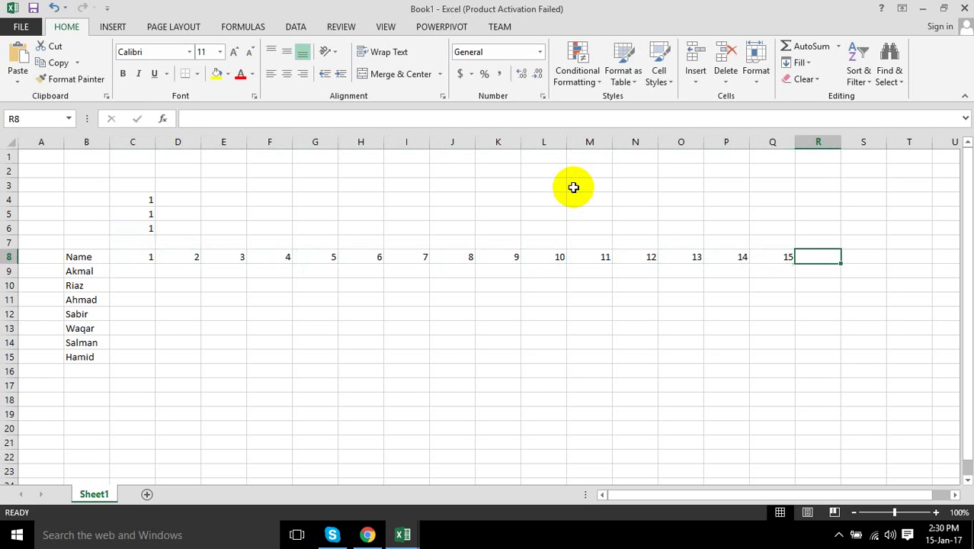
{"action": "key", "text": "Down"}
{"action": "key", "text": "Left"}
{"action": "key", "text": "Left"}
{"action": "key", "text": "Left"}
{"action": "key", "text": "Left"}
{"action": "key", "text": "Left"}
{"action": "key", "text": "Left"}
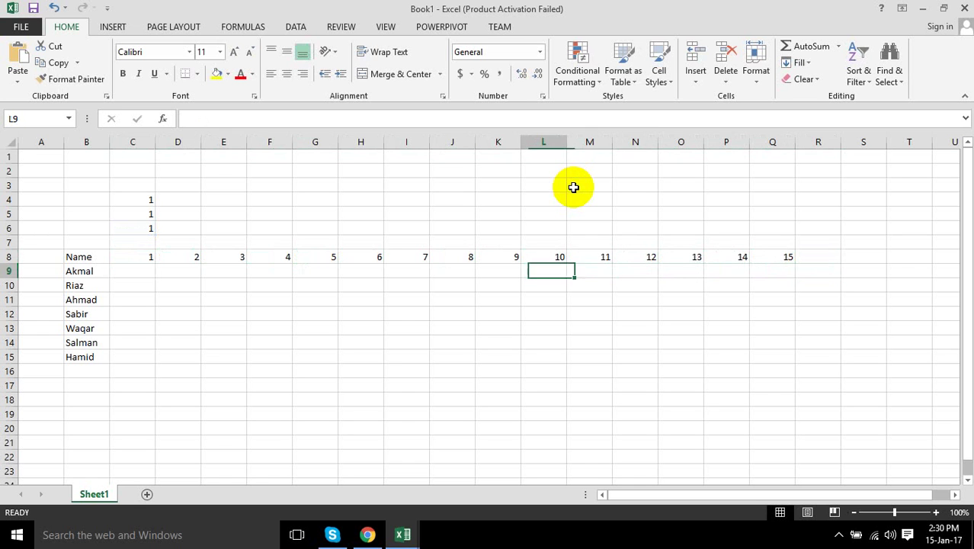
{"action": "key", "text": "Left"}
{"action": "key", "text": "Left"}
{"action": "key", "text": "Left"}
{"action": "key", "text": "Left"}
{"action": "key", "text": "Left"}
{"action": "key", "text": "Left"}
{"action": "key", "text": "Left"}
{"action": "key", "text": "Left"}
{"action": "key", "text": "Left"}
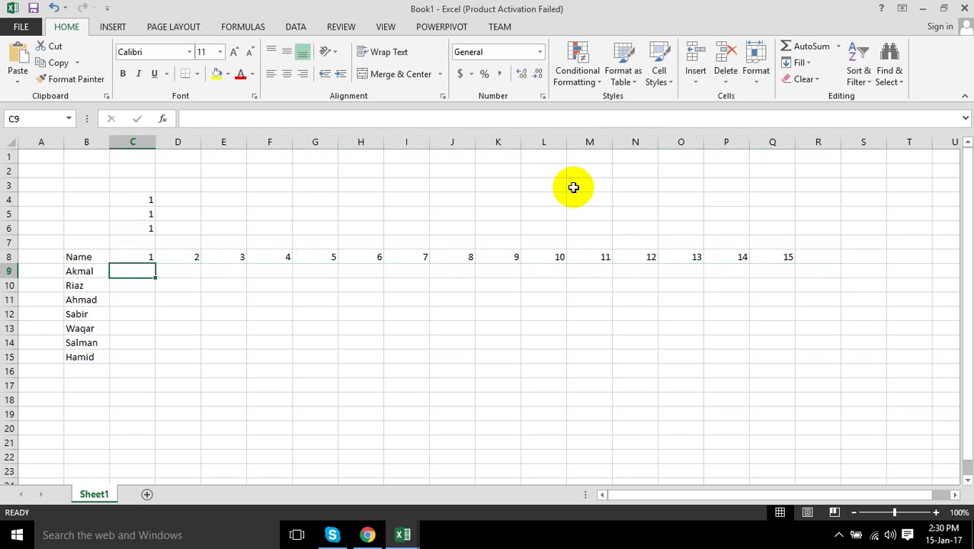
- Enter the day-1 amounts 200, 300, 400, 500, 600, 300 and 700 down cells C9 to C15
{"action": "type", "text": "200"}
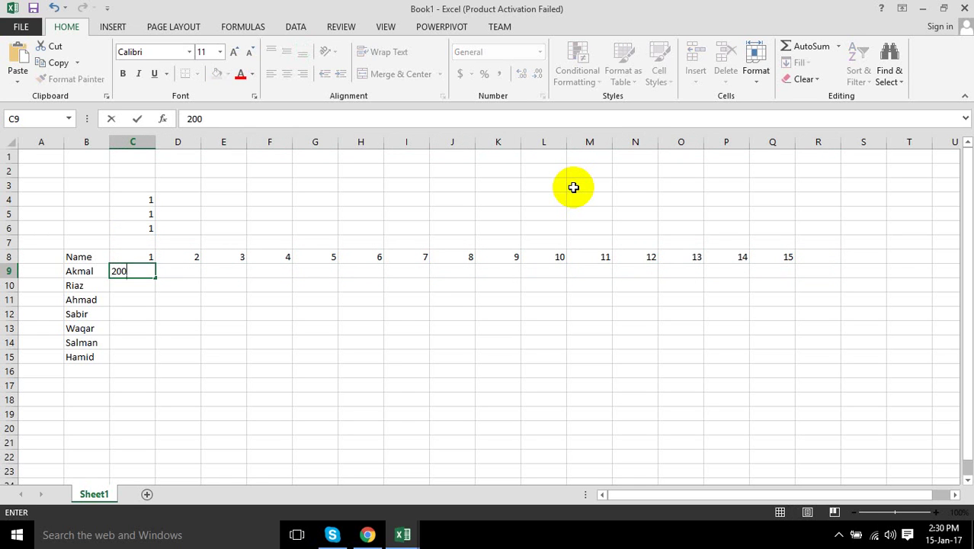
{"action": "key", "text": "Return"}
{"action": "type", "text": "300"}
{"action": "key", "text": "Return"}
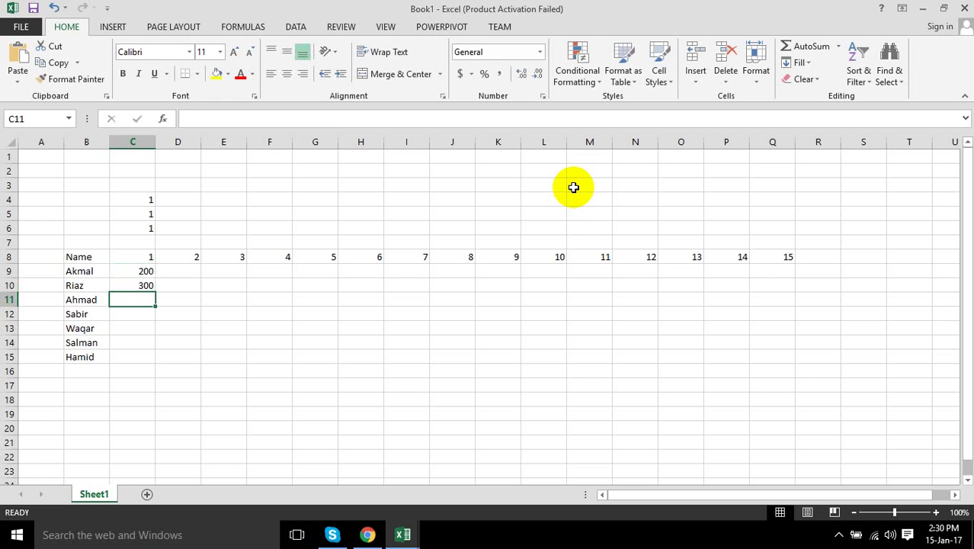
{"action": "type", "text": "400"}
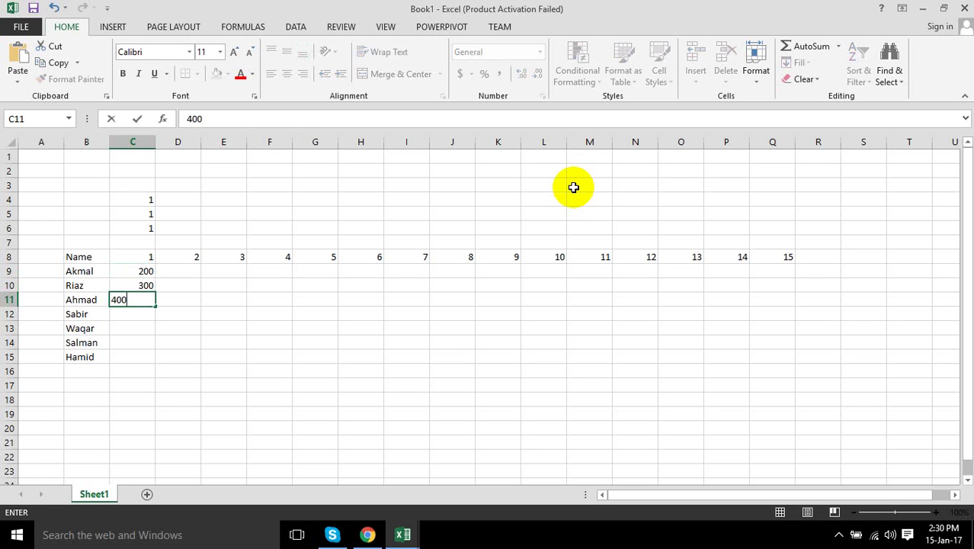
{"action": "key", "text": "Return"}
{"action": "type", "text": "500"}
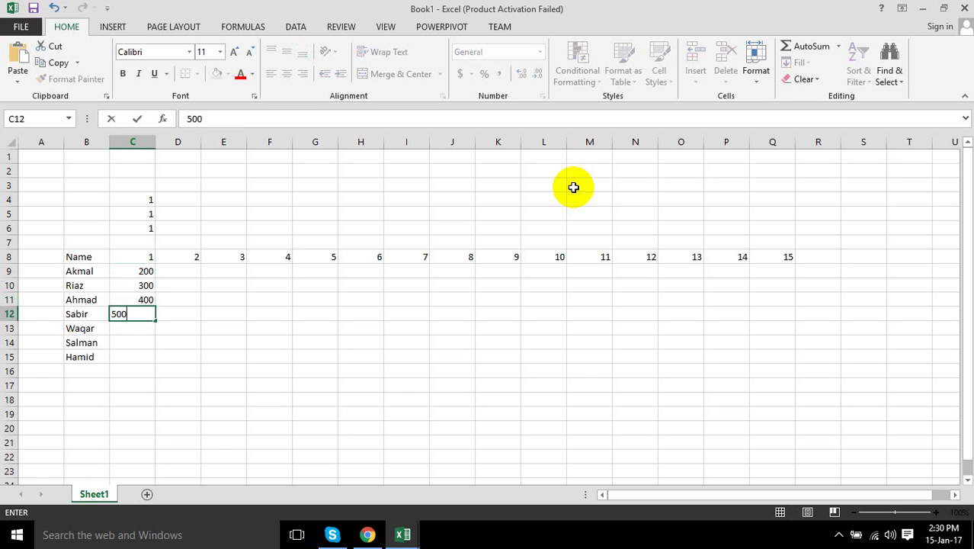
{"action": "key", "text": "Return"}
{"action": "type", "text": "600"}
{"action": "key", "text": "Return"}
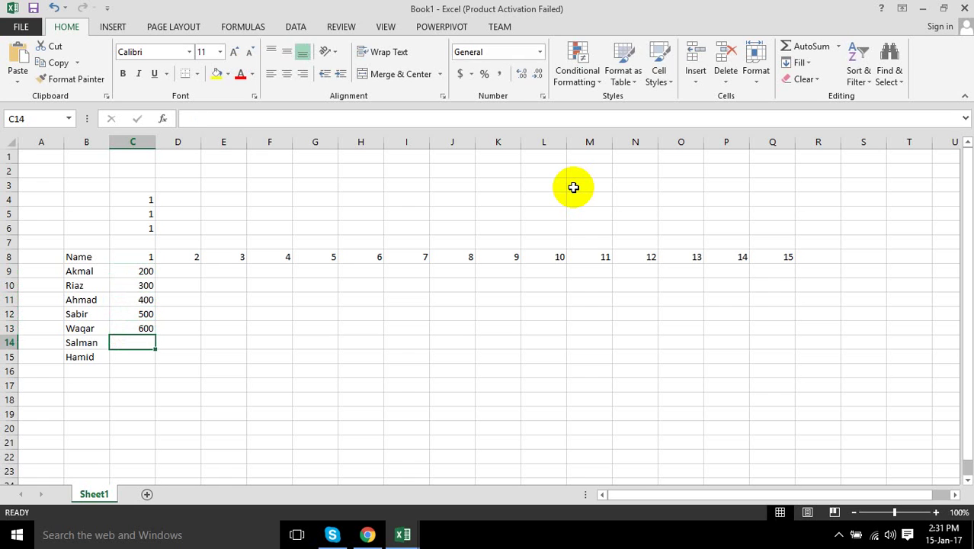
{"action": "type", "text": "300"}
{"action": "key", "text": "Return"}
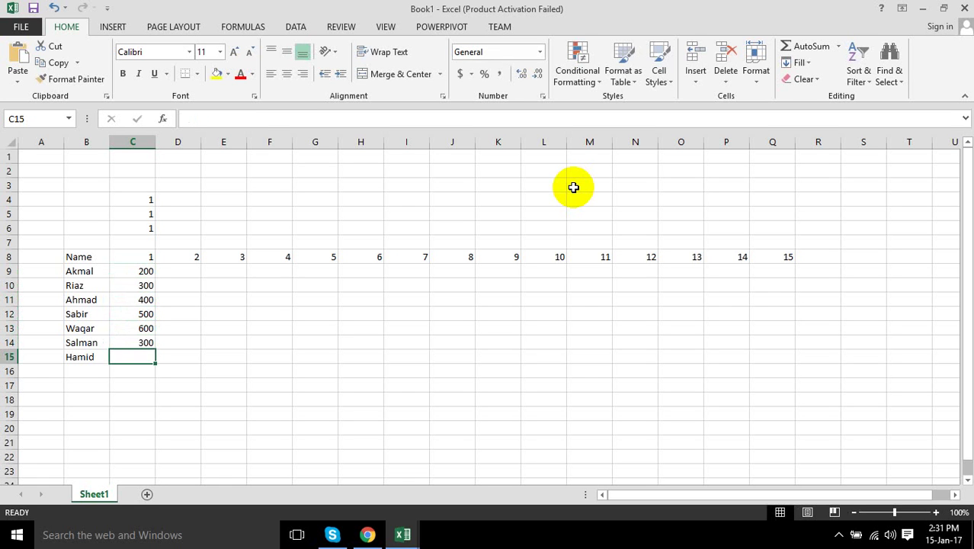
{"action": "type", "text": "700"}
{"action": "key", "text": "Up"}
{"action": "key", "text": "Up"}
{"action": "key", "text": "Up"}
{"action": "key", "text": "Up"}
{"action": "key", "text": "Up"}
{"action": "key", "text": "Up"}
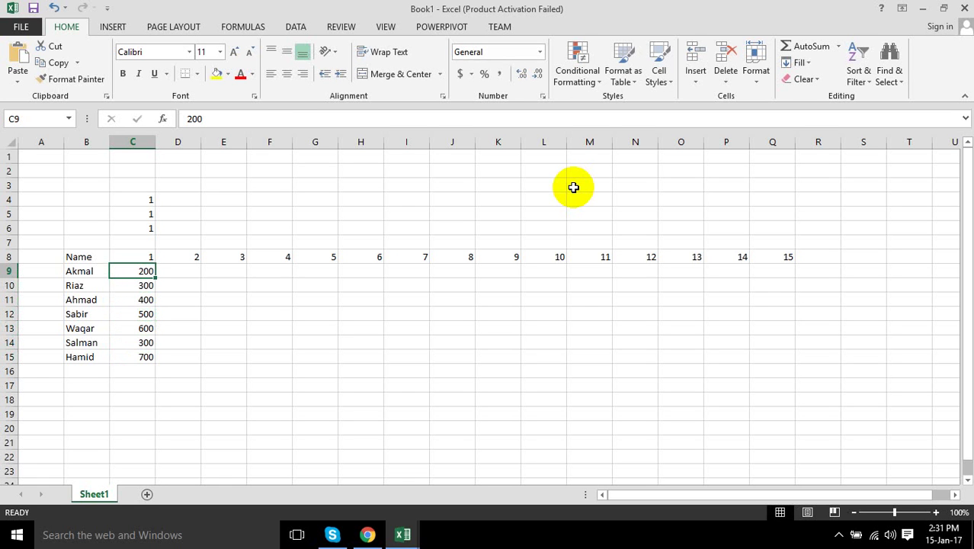
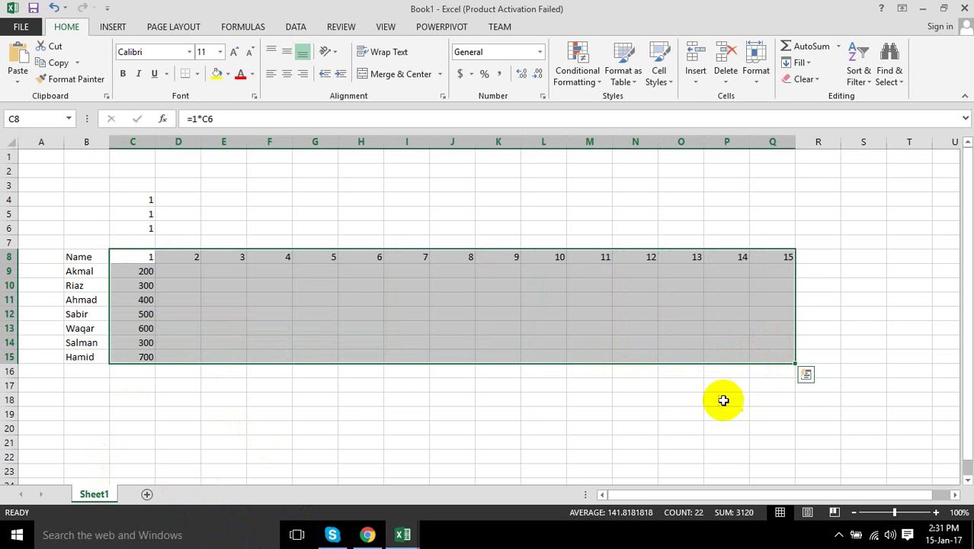
- Create a data table over C8:Q15 with row input cell $C$4 and column input cell $C$5
{"action": "left_click", "coordinate": [293, 30]}
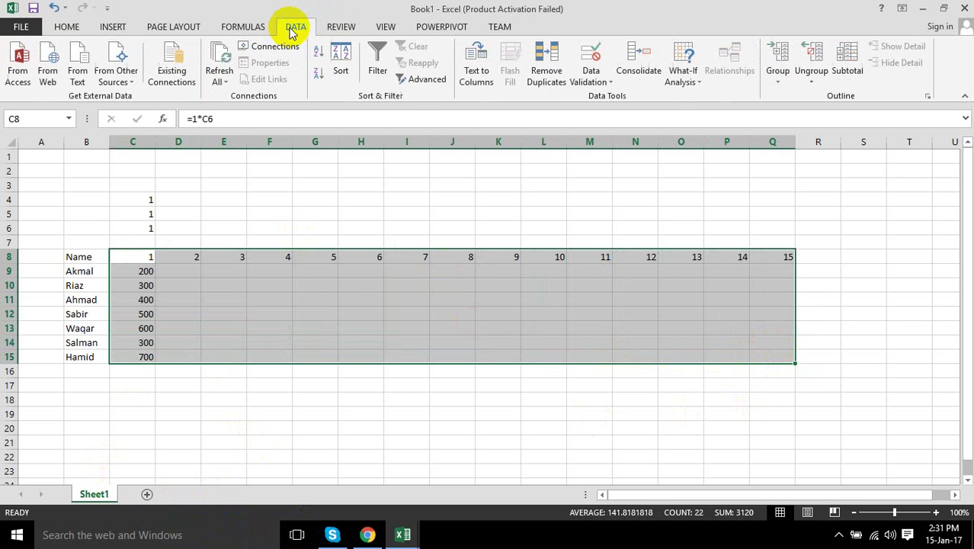
{"action": "left_click", "coordinate": [682, 76]}
{"action": "left_click", "coordinate": [697, 134]}
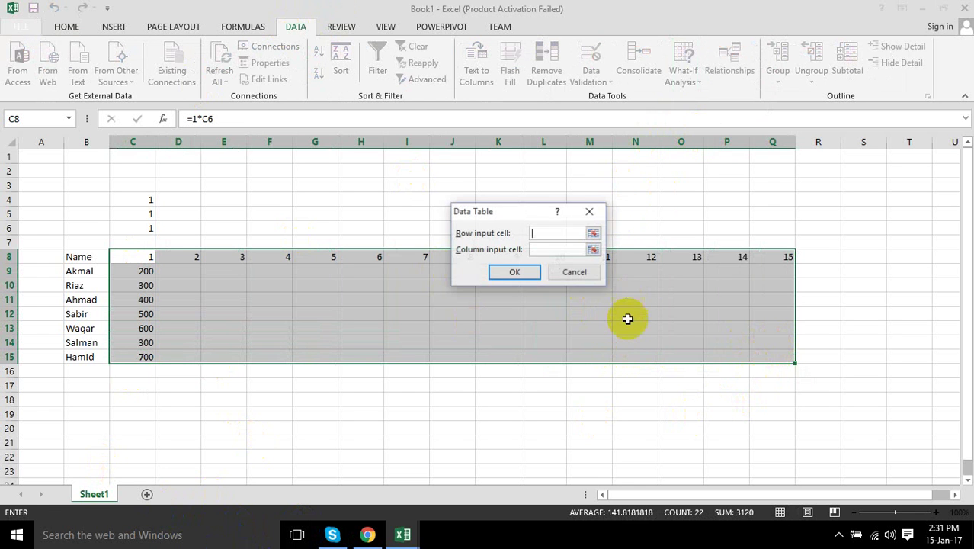
{"action": "left_click", "coordinate": [595, 234]}
{"action": "left_click", "coordinate": [142, 199]}
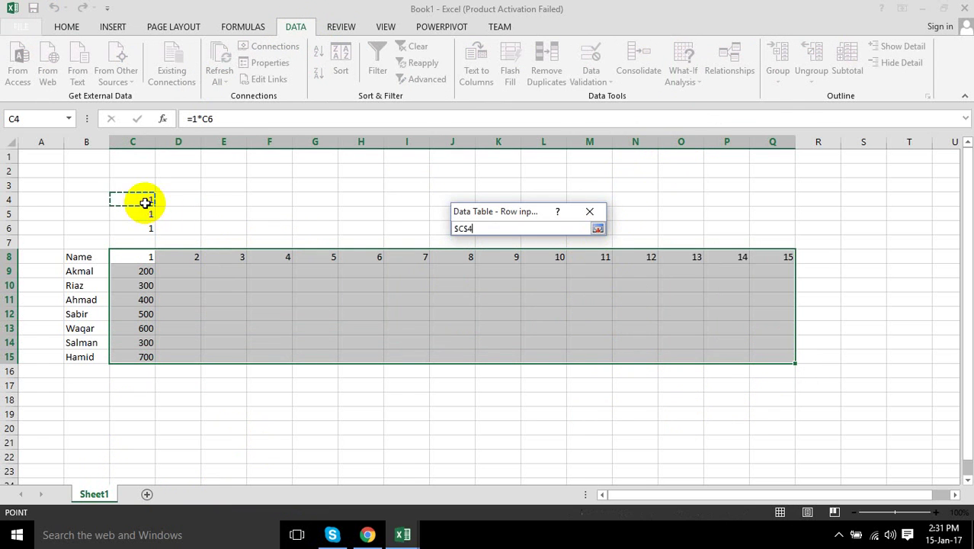
{"action": "left_click", "coordinate": [597, 229]}
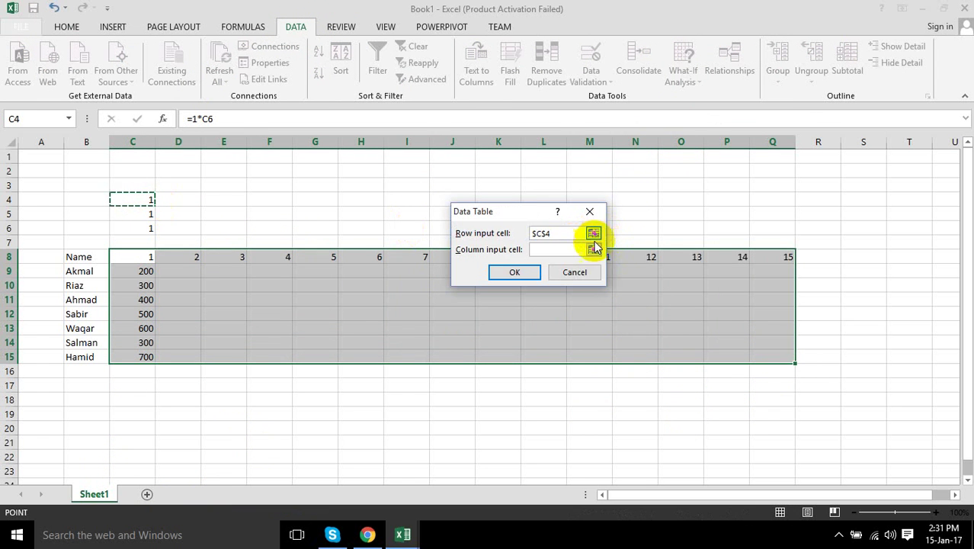
{"action": "left_click", "coordinate": [593, 251]}
{"action": "left_click", "coordinate": [137, 214]}
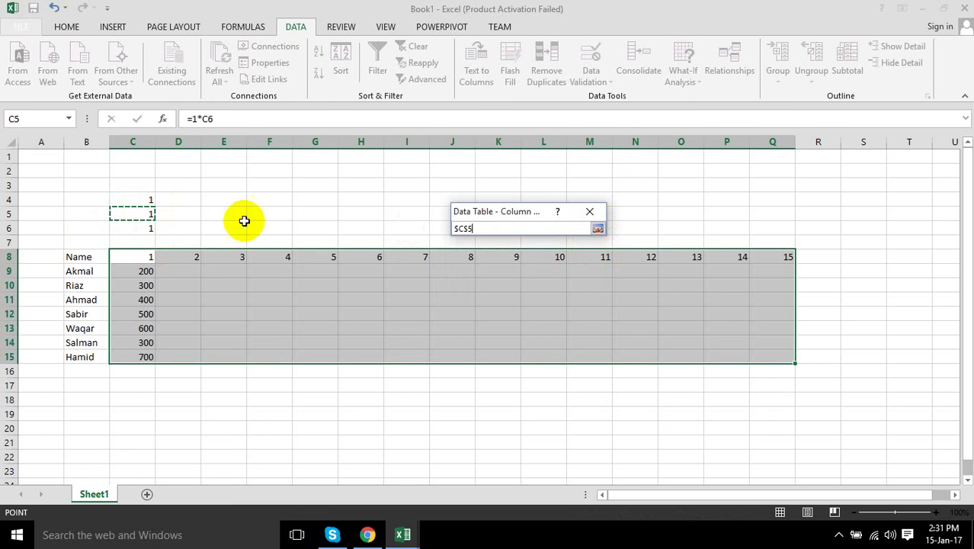
{"action": "left_click", "coordinate": [598, 230]}
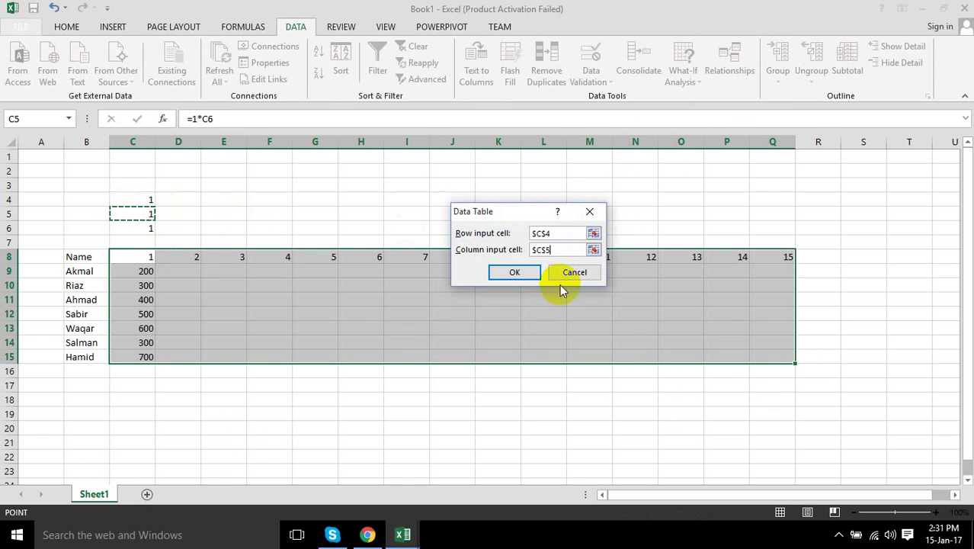
{"action": "left_click", "coordinate": [509, 272]}
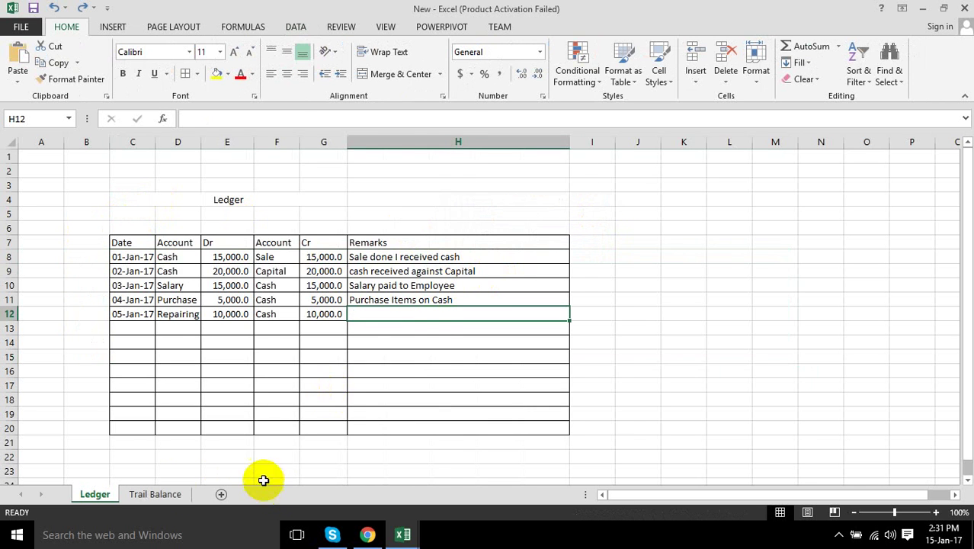
- Switch to the Trail Balance sheet and open the New Microsoft Excel Worksheet workbook from the desktop
{"action": "left_click", "coordinate": [168, 497]}
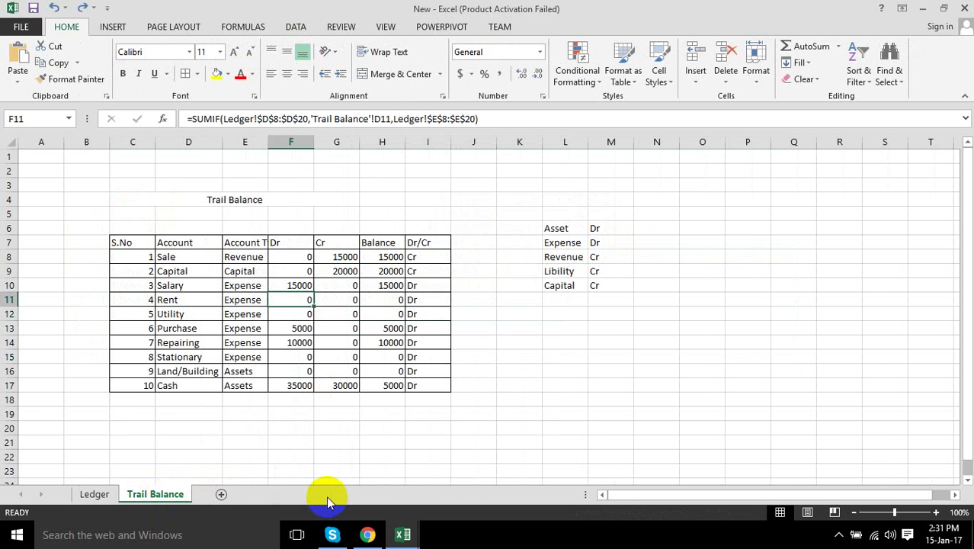
{"action": "key", "text": "super+d"}
{"action": "double_click", "coordinate": [345, 257]}
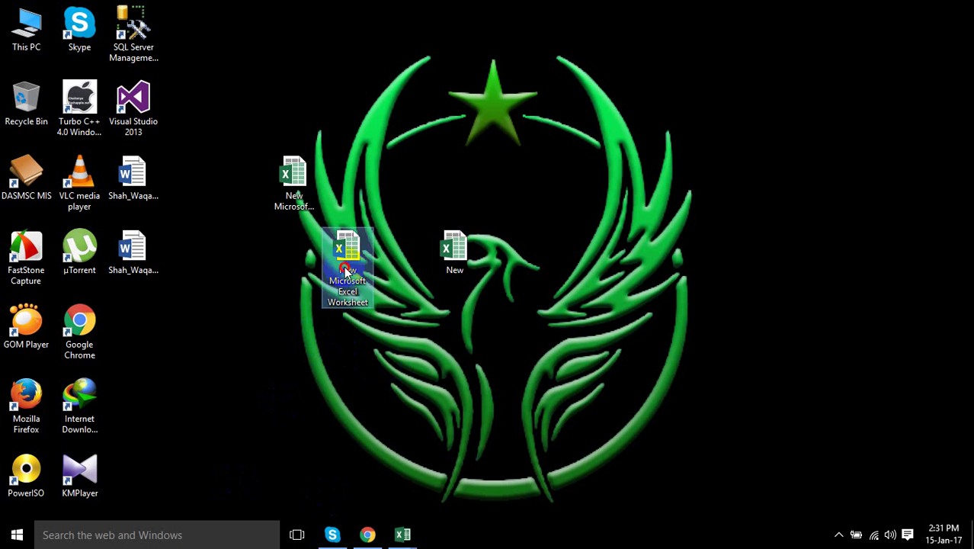
- Look over the wage table for akmal through jan, checking the value in H9
{"action": "left_click", "coordinate": [378, 396]}
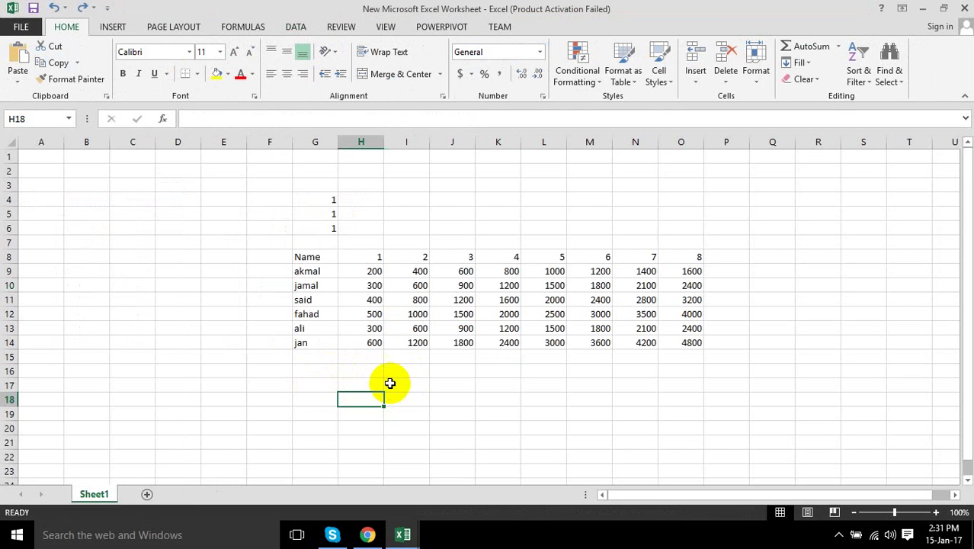
{"action": "scroll", "coordinate": [392, 379], "scroll_direction": "down", "scroll_amount": 1}
{"action": "left_click", "coordinate": [369, 228]}
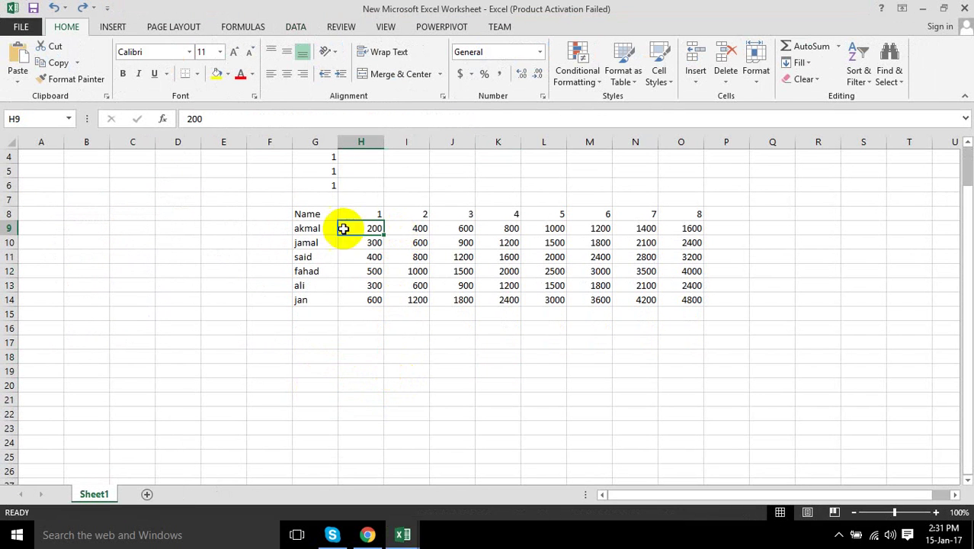
{"action": "left_click", "coordinate": [358, 356]}
{"action": "scroll", "coordinate": [337, 356], "scroll_direction": "down", "scroll_amount": 3}
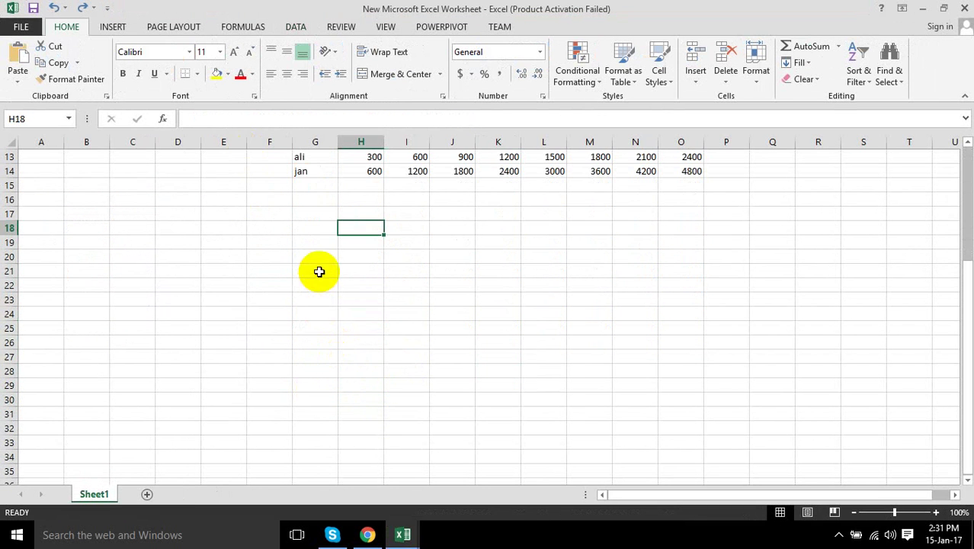
{"action": "scroll", "coordinate": [319, 279], "scroll_direction": "up", "scroll_amount": 3}
- Copy the names and first wages in G8:H14 to B19
{"action": "mouse_move", "coordinate": [311, 216]}
{"action": "left_mouse_down"}
{"action": "mouse_move", "coordinate": [345, 290]}
{"action": "mouse_move", "coordinate": [366, 298]}
{"action": "left_mouse_up"}
{"action": "key", "text": "ctrl+c"}
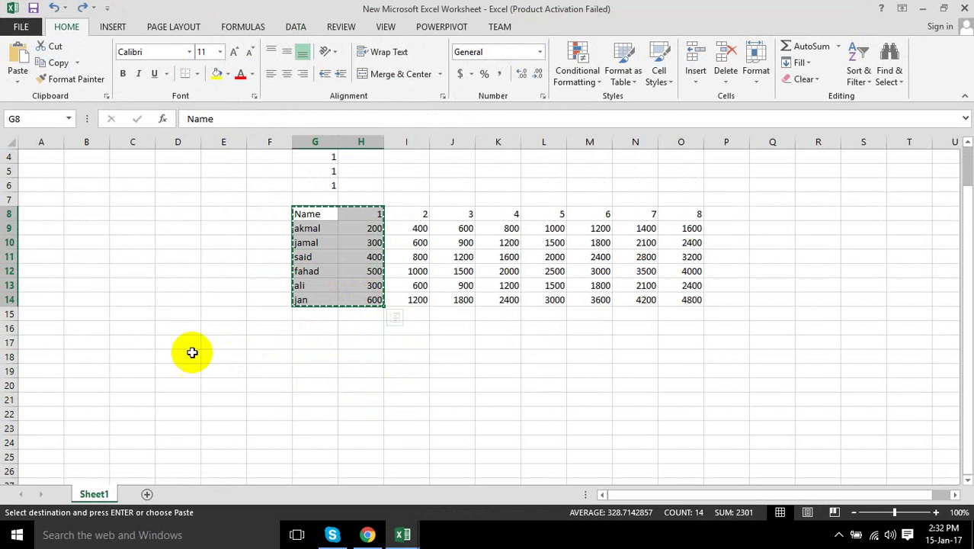
{"action": "left_click", "coordinate": [105, 370]}
{"action": "key", "text": "ctrl+v"}
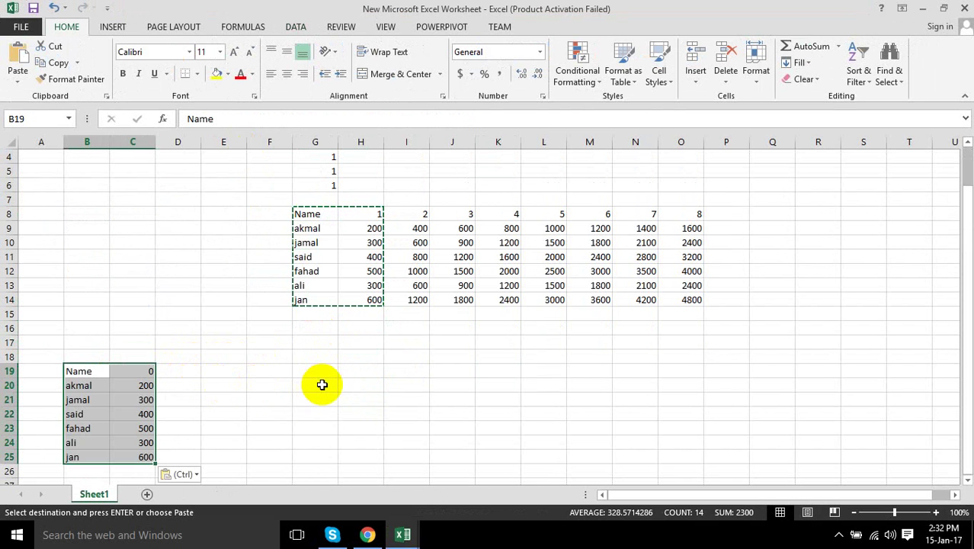
- Enter the formula =1*G6 in C19
{"action": "scroll", "coordinate": [217, 374], "scroll_direction": "down", "scroll_amount": 1}
{"action": "left_click", "coordinate": [149, 335]}
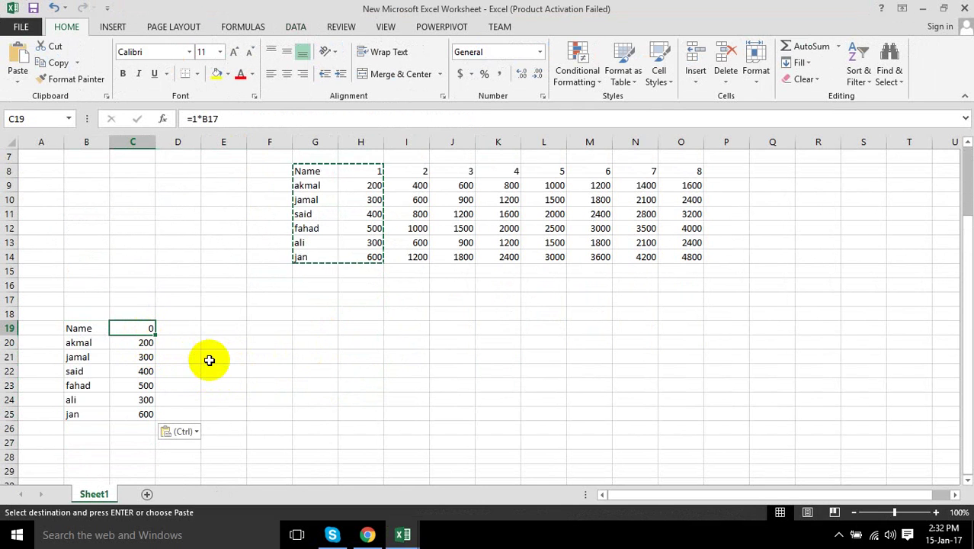
{"action": "scroll", "coordinate": [268, 361], "scroll_direction": "up", "scroll_amount": 1}
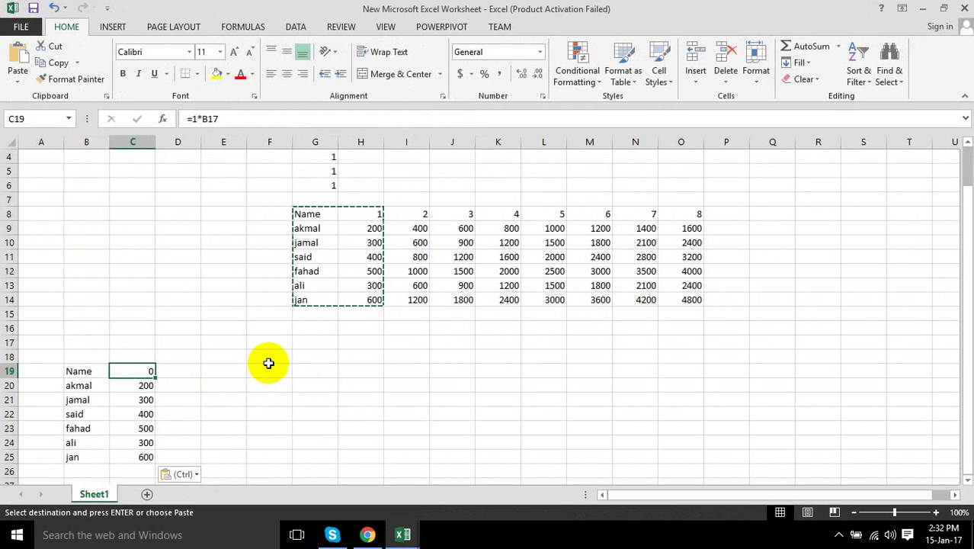
{"action": "key", "text": "Escape"}
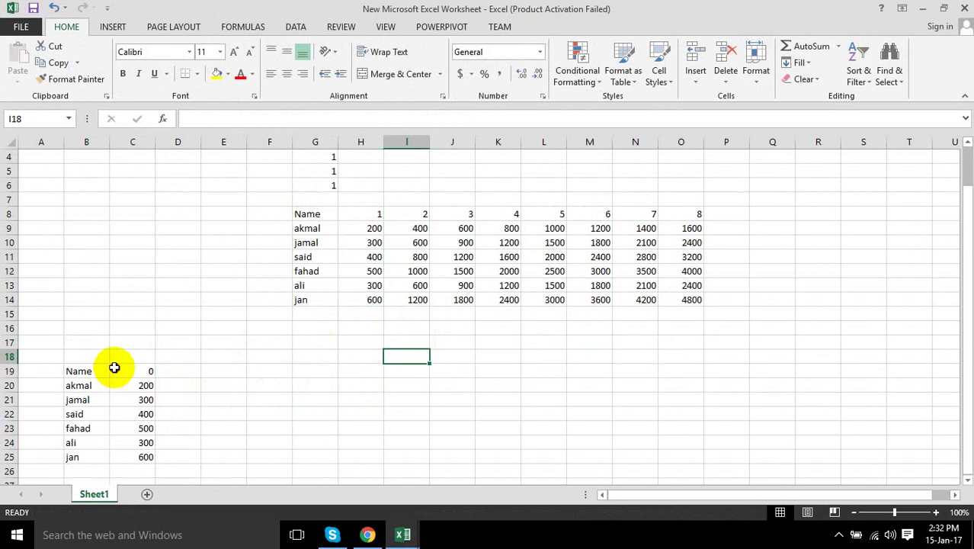
{"action": "type", "text": "=1*G6"}
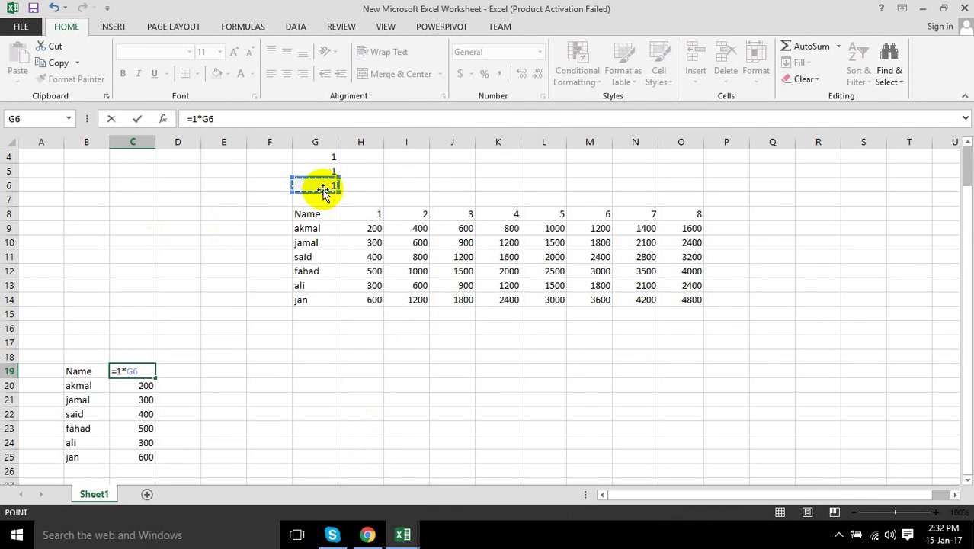
{"action": "key", "text": "Return"}
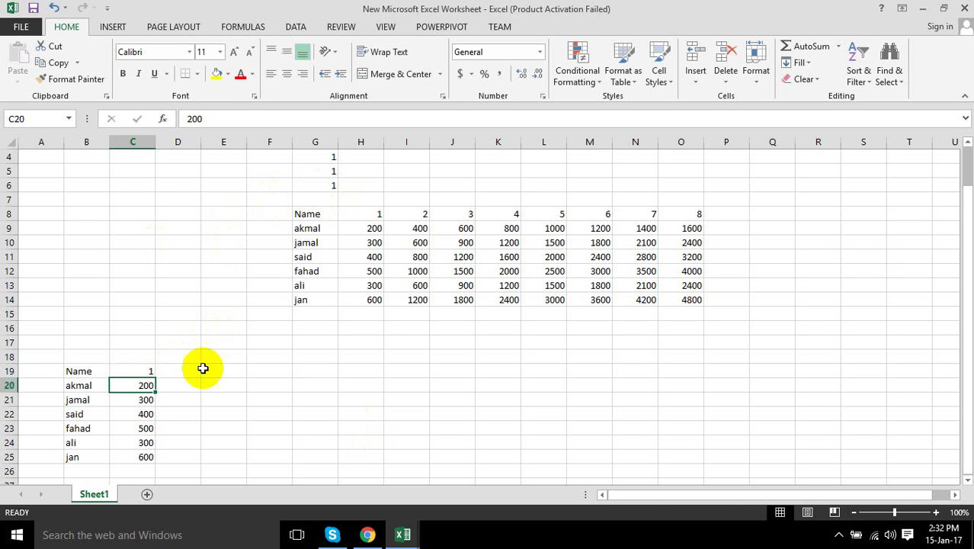
- Copy the header numbers 2–8 from I8:P8 into D19:J19
{"action": "left_click_drag", "start_coordinate": [393, 220], "coordinate": [713, 213]}
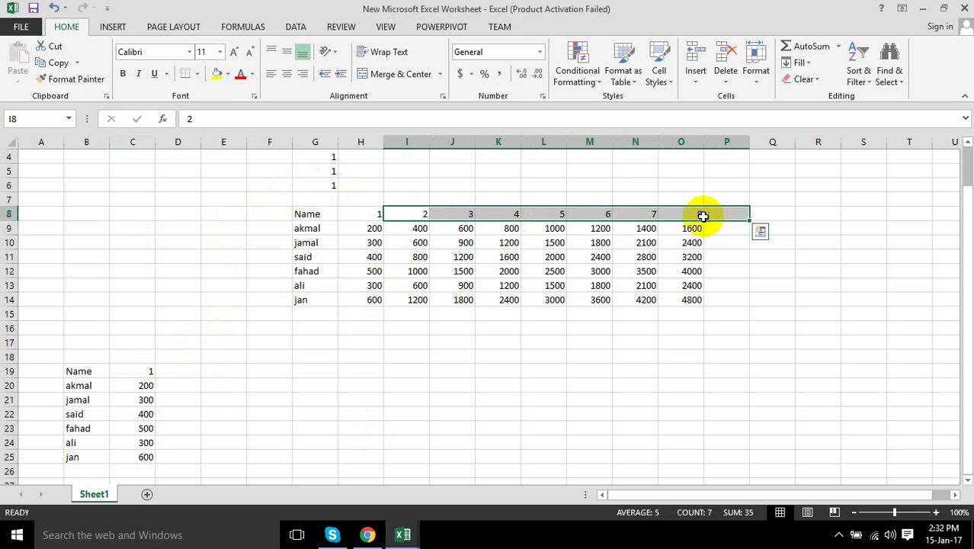
{"action": "key", "text": "ctrl+c"}
{"action": "left_click", "coordinate": [180, 371]}
{"action": "key", "text": "ctrl+v"}
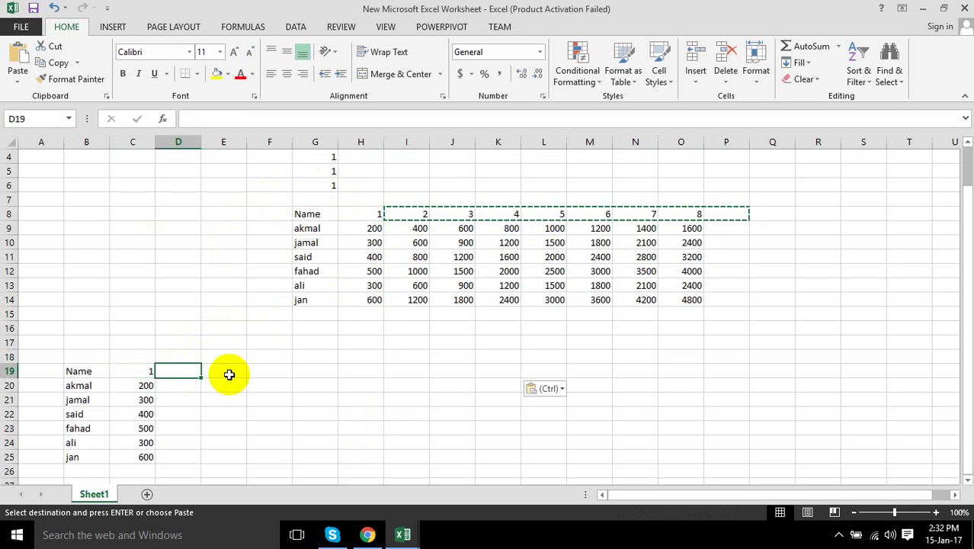
- Select the new table range C19:J25
{"action": "left_click_drag", "start_coordinate": [320, 390], "coordinate": [396, 402]}
{"action": "scroll", "coordinate": [311, 376], "scroll_direction": "down", "scroll_amount": 2}
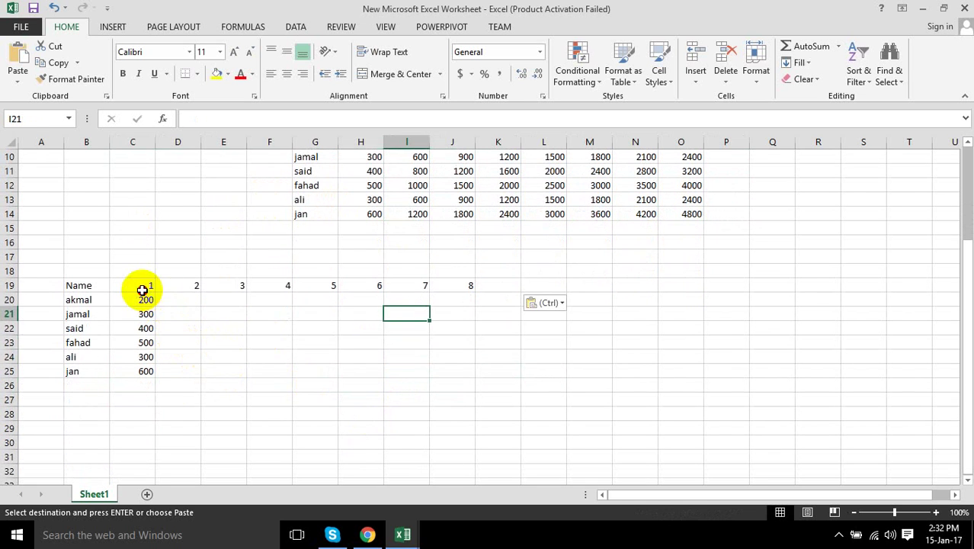
{"action": "mouse_move", "coordinate": [144, 288]}
{"action": "left_mouse_down"}
{"action": "mouse_move", "coordinate": [332, 351]}
{"action": "mouse_move", "coordinate": [453, 373]}
{"action": "left_mouse_up"}
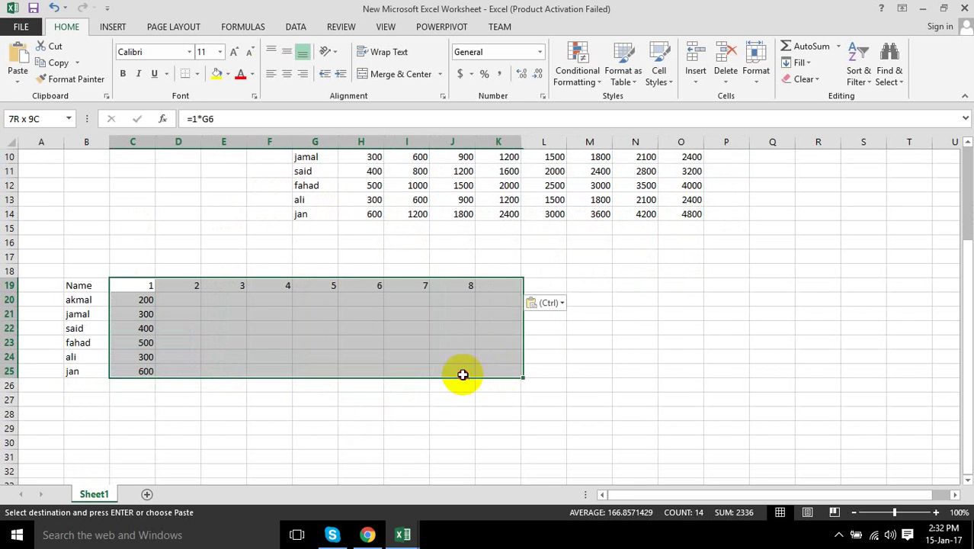
{"action": "scroll", "coordinate": [562, 370], "scroll_direction": "up", "scroll_amount": 3}
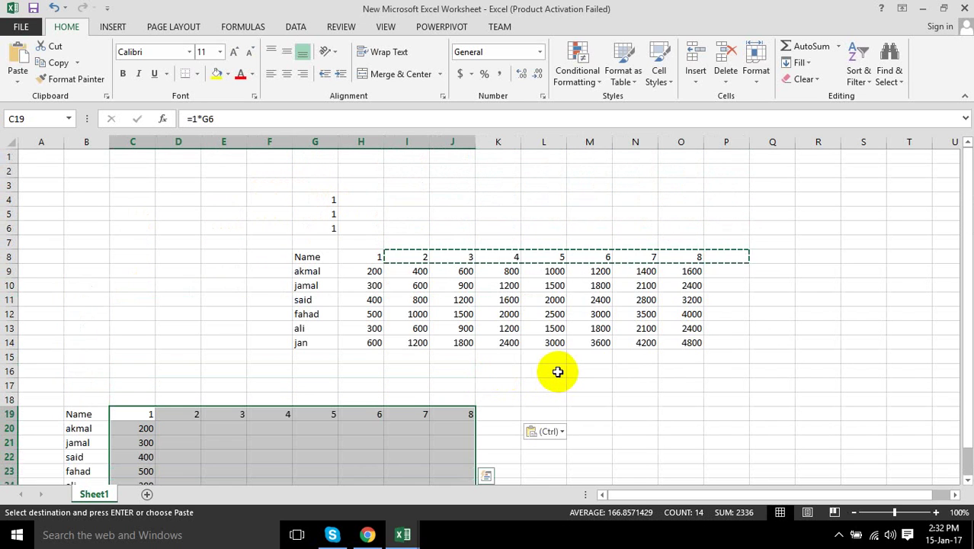
{"action": "scroll", "coordinate": [592, 316], "scroll_direction": "down", "scroll_amount": 1}
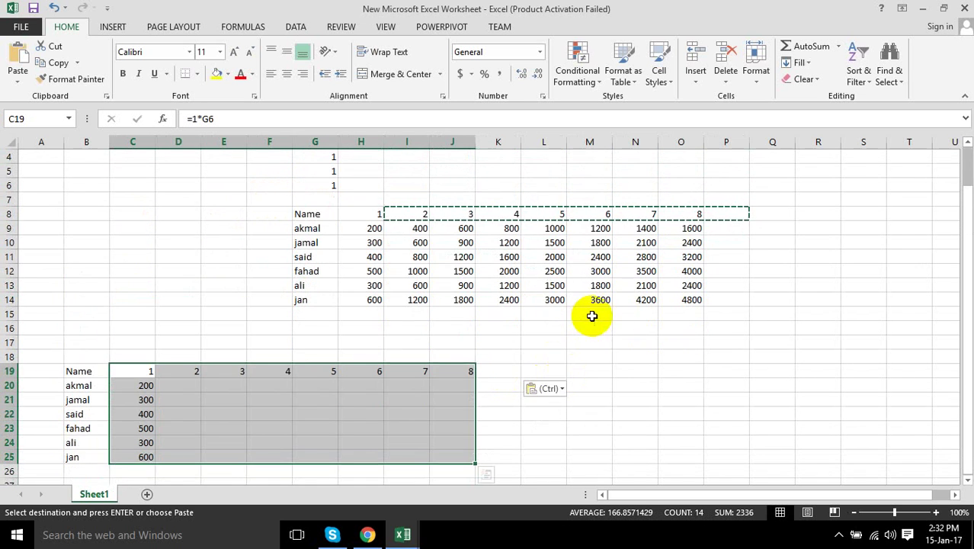
- Create a data table for C19:J25 with row input G4 and column input G5
{"action": "left_click", "coordinate": [294, 26]}
{"action": "left_click", "coordinate": [681, 77]}
{"action": "left_click", "coordinate": [673, 129]}
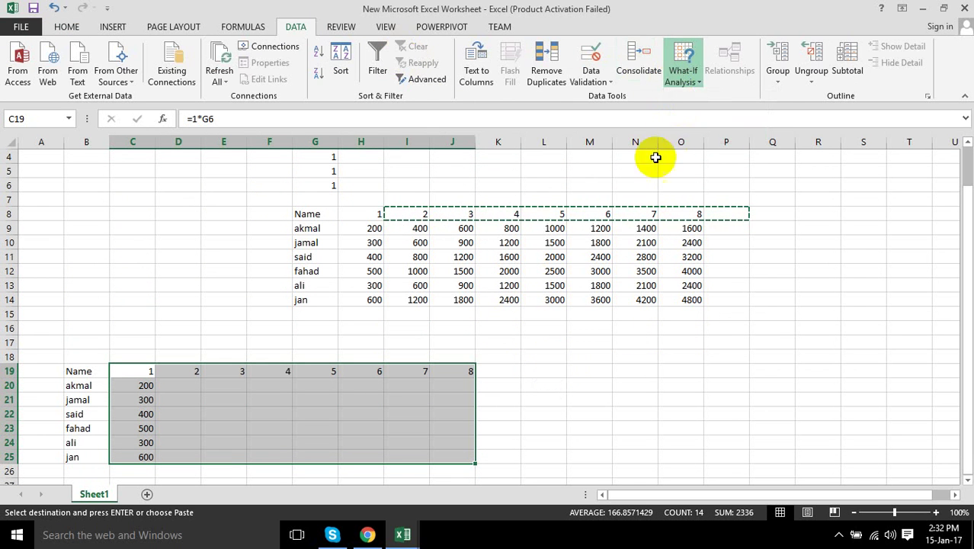
{"action": "left_click", "coordinate": [592, 233]}
{"action": "left_click", "coordinate": [333, 156]}
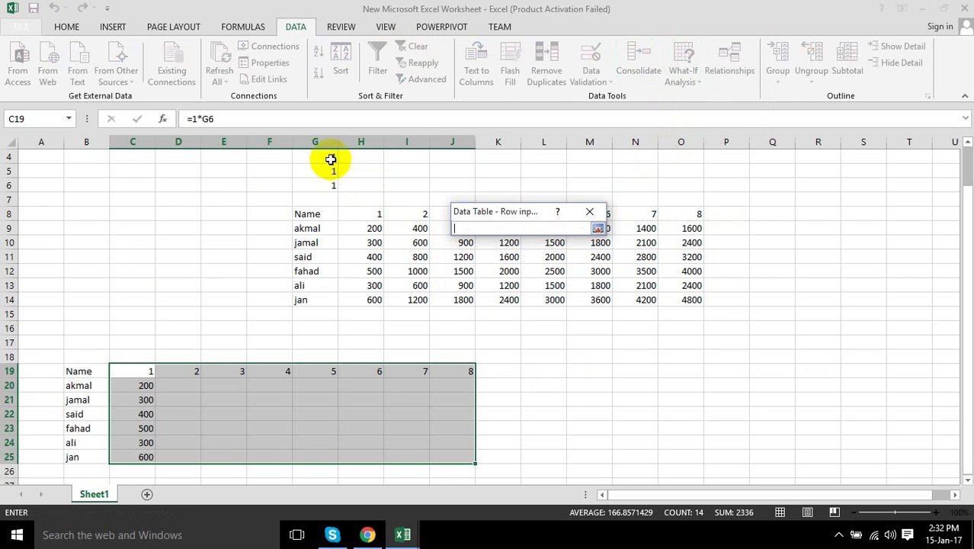
{"action": "left_click", "coordinate": [598, 229]}
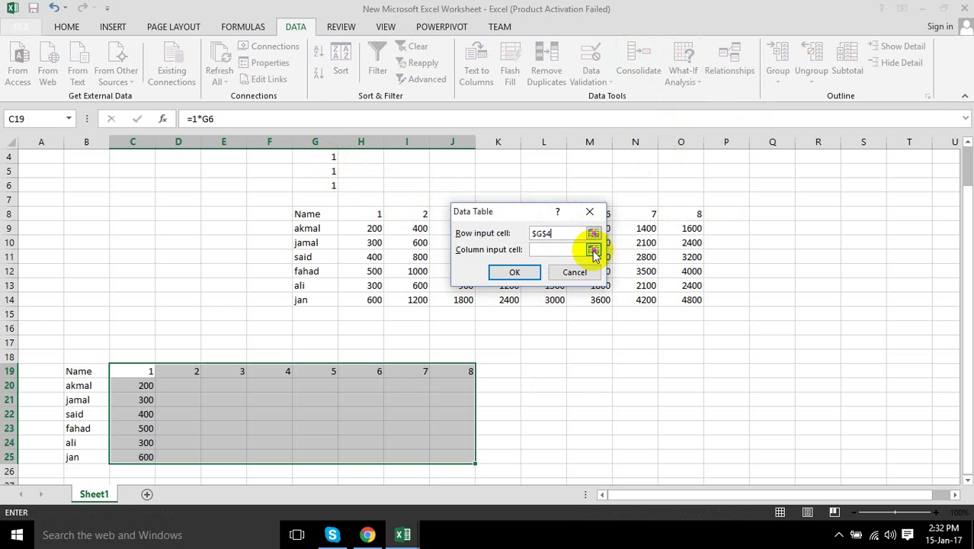
{"action": "left_click", "coordinate": [593, 251]}
{"action": "left_click", "coordinate": [328, 170]}
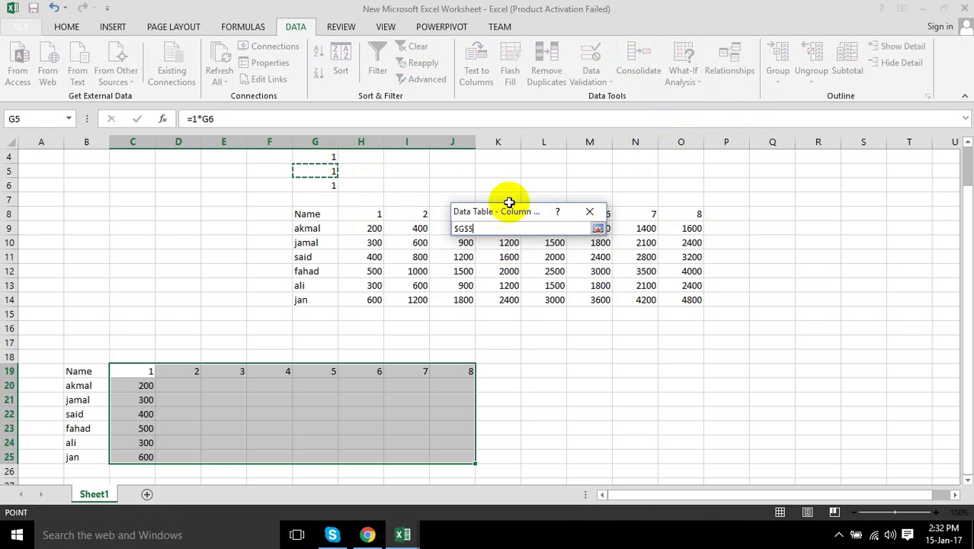
{"action": "left_click", "coordinate": [599, 229]}
{"action": "left_click", "coordinate": [515, 271]}
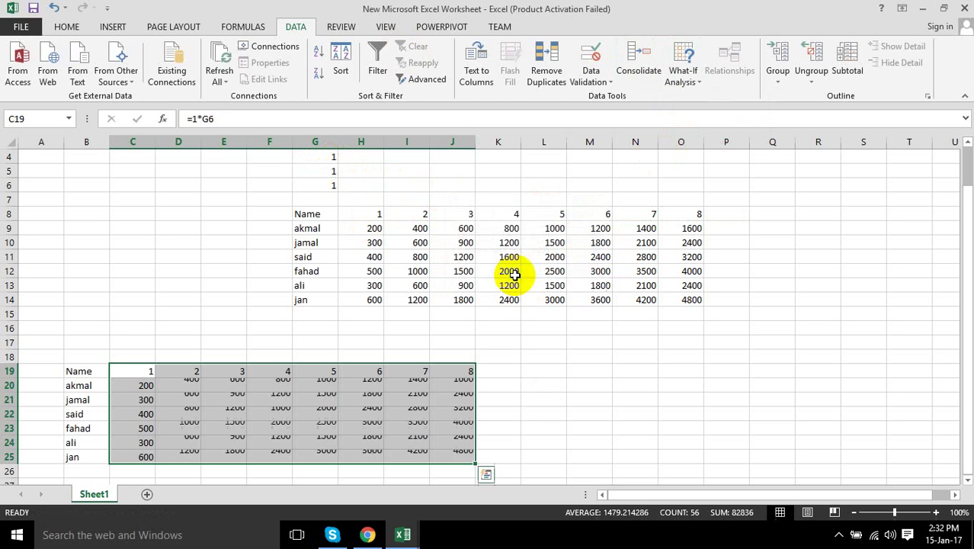
- Inspect the {=TABLE(G4,G5)} results in the grid and the input values in G4 and G5
{"action": "left_click", "coordinate": [466, 397]}
{"action": "scroll", "coordinate": [446, 399], "scroll_direction": "down", "scroll_amount": 1}
{"action": "scroll", "coordinate": [445, 365], "scroll_direction": "down", "scroll_amount": 2}
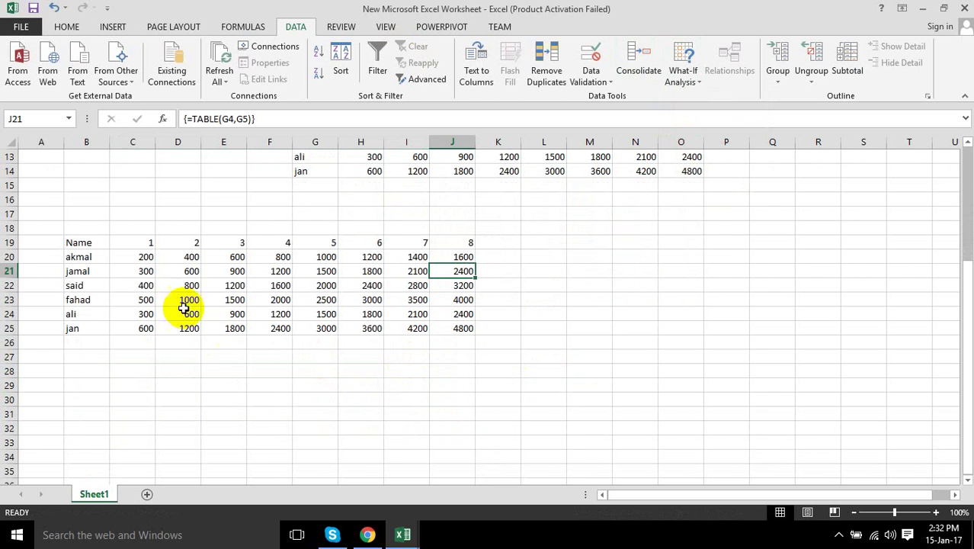
{"action": "left_click", "coordinate": [144, 258]}
{"action": "left_click", "coordinate": [189, 258]}
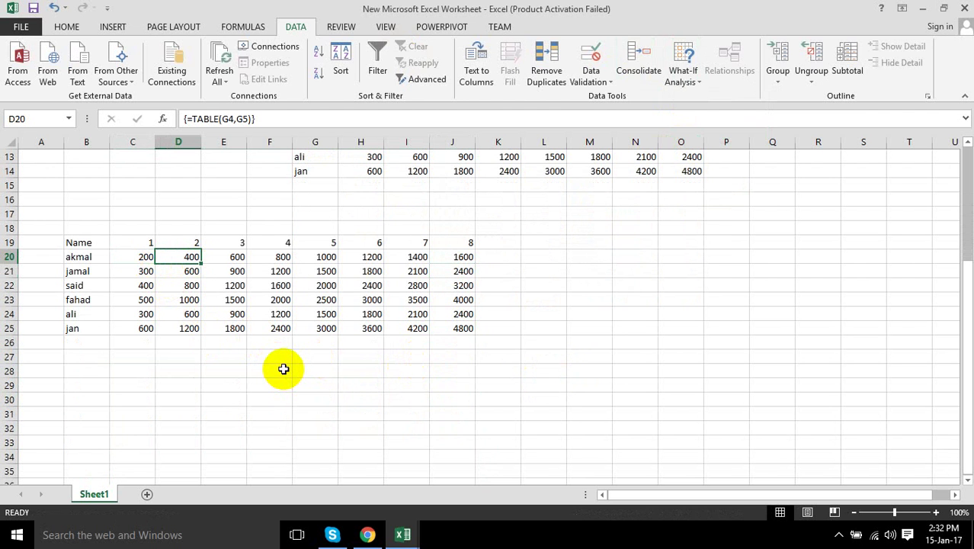
{"action": "scroll", "coordinate": [311, 325], "scroll_direction": "up", "scroll_amount": 1}
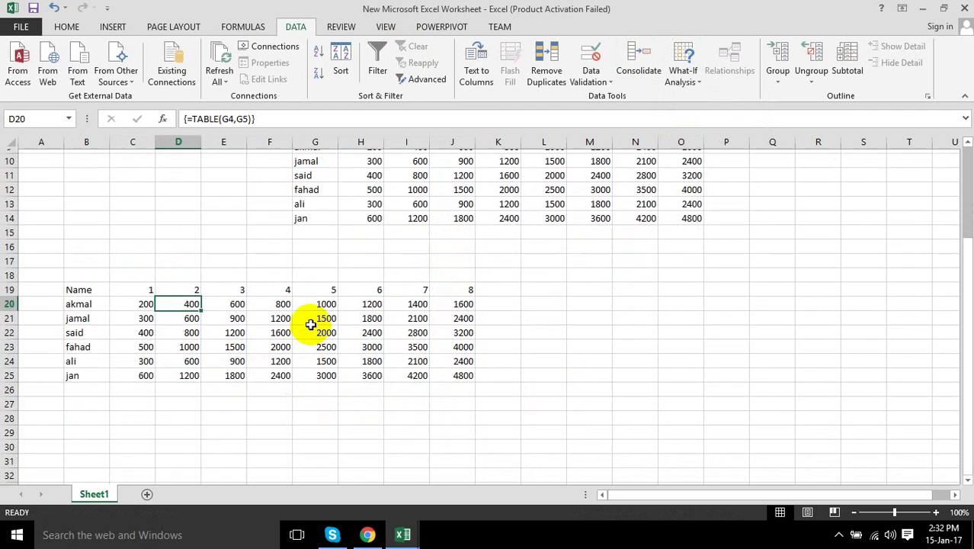
{"action": "scroll", "coordinate": [315, 323], "scroll_direction": "up", "scroll_amount": 3}
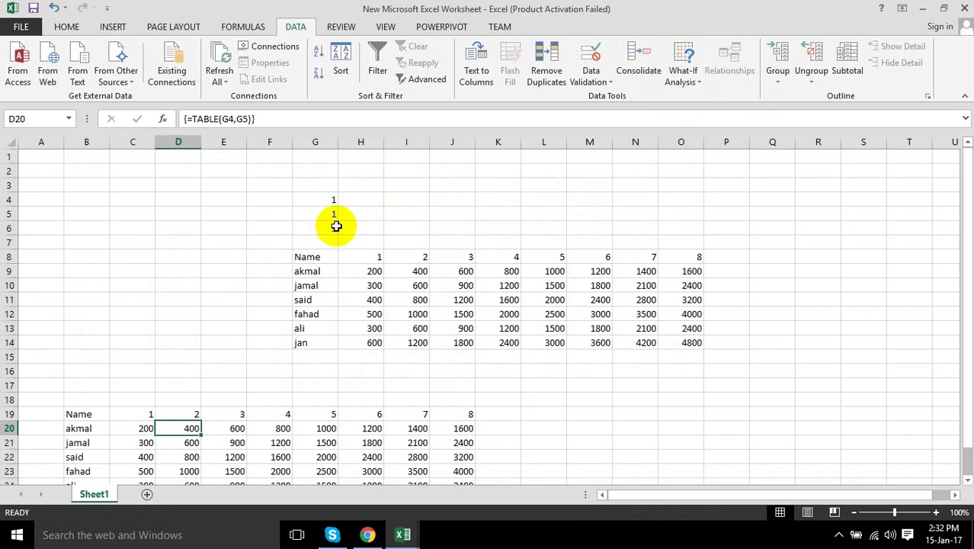
{"action": "left_click", "coordinate": [322, 199]}
{"action": "left_click", "coordinate": [324, 217]}
{"action": "left_click", "coordinate": [325, 228]}
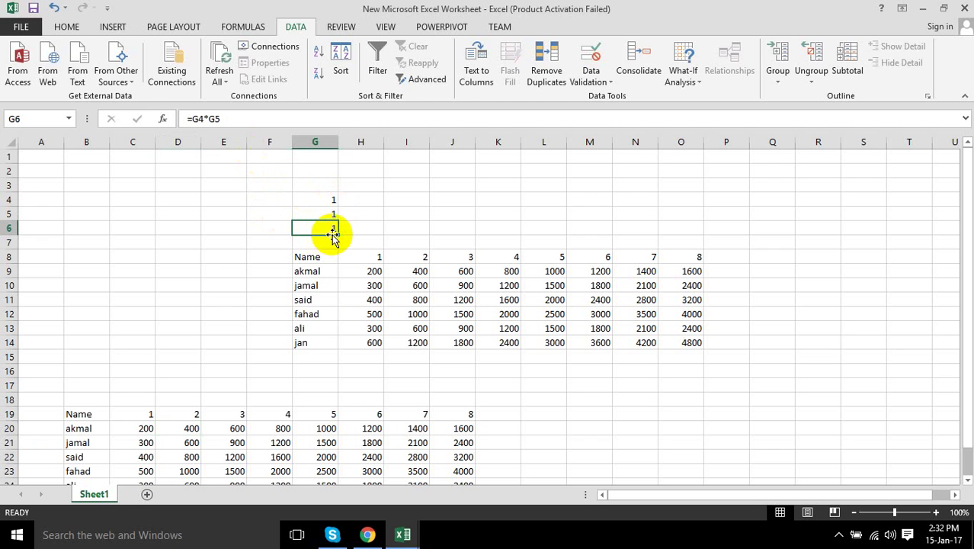
{"action": "scroll", "coordinate": [348, 312], "scroll_direction": "down", "scroll_amount": 1}
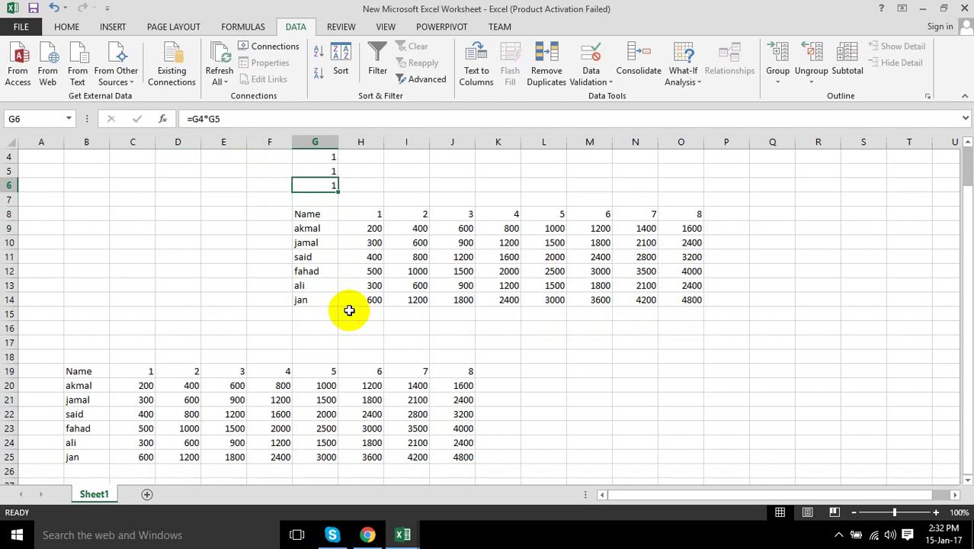
{"action": "key", "text": "Delete"}
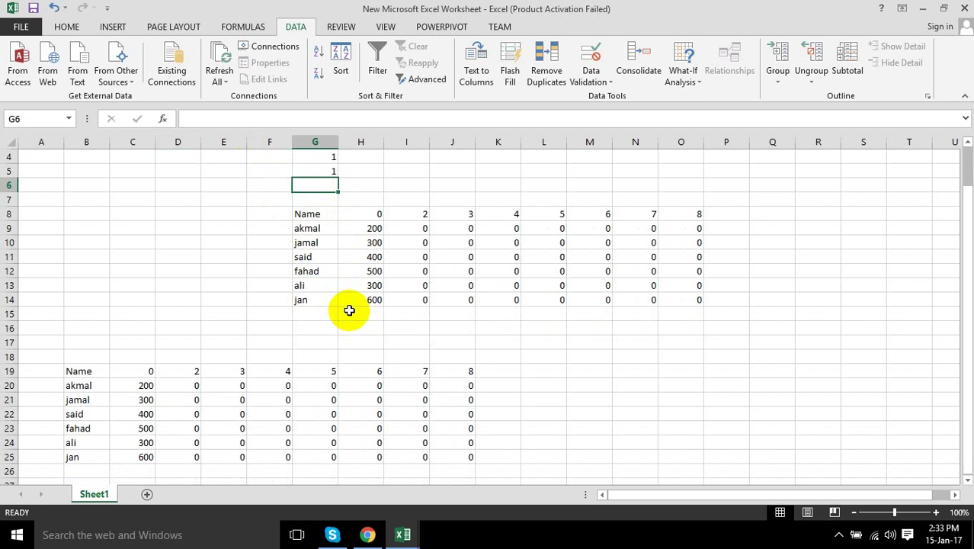
{"action": "type", "text": "="}
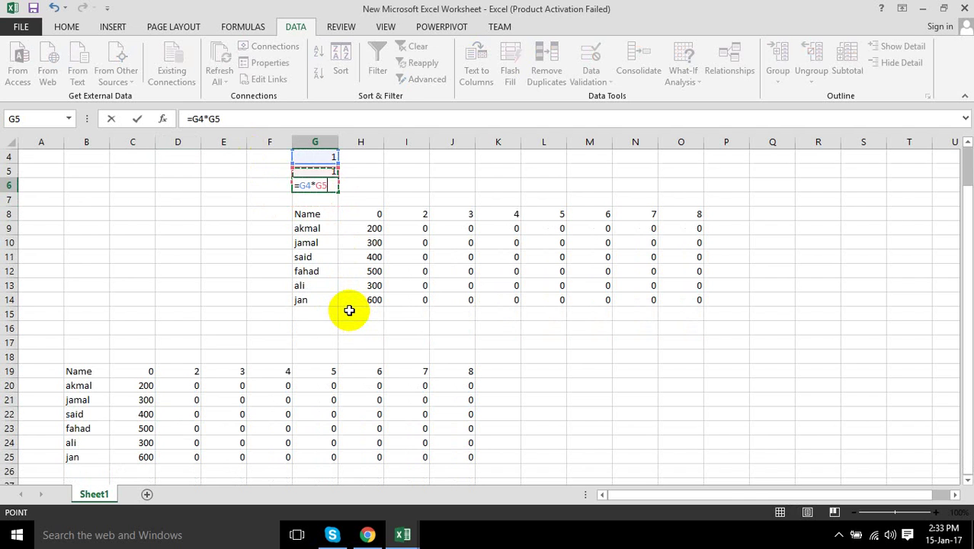
{"action": "key", "text": "Return"}
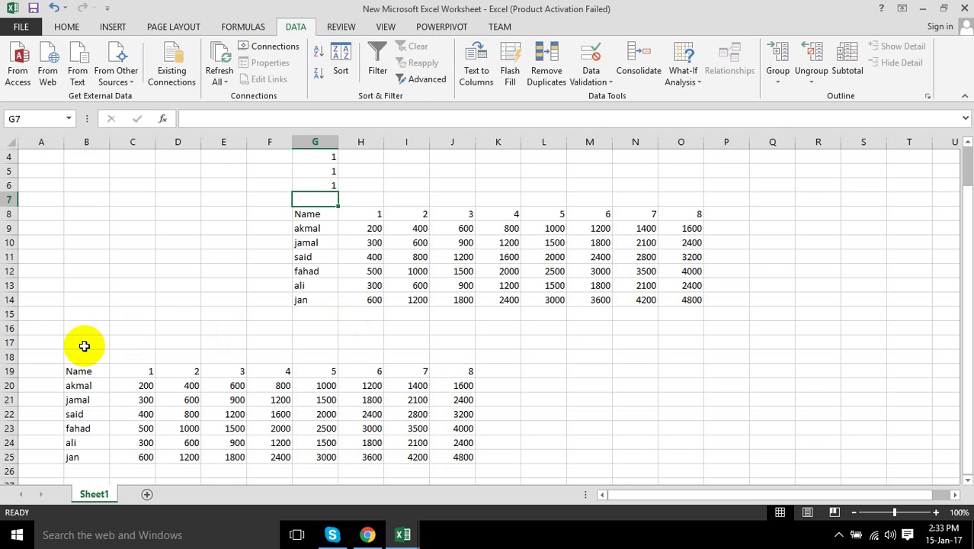
{"action": "left_click", "coordinate": [131, 312]}
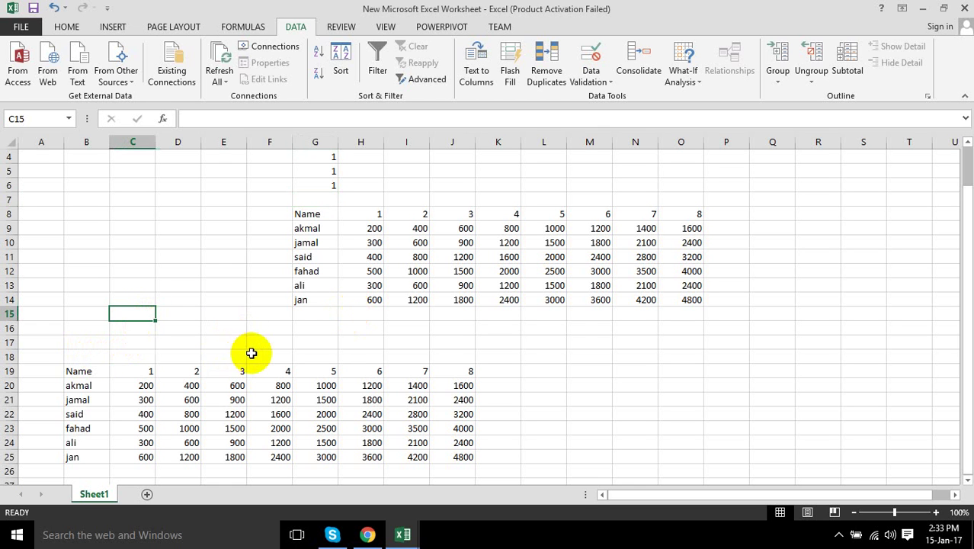
{"action": "scroll", "coordinate": [187, 380], "scroll_direction": "down", "scroll_amount": 1}
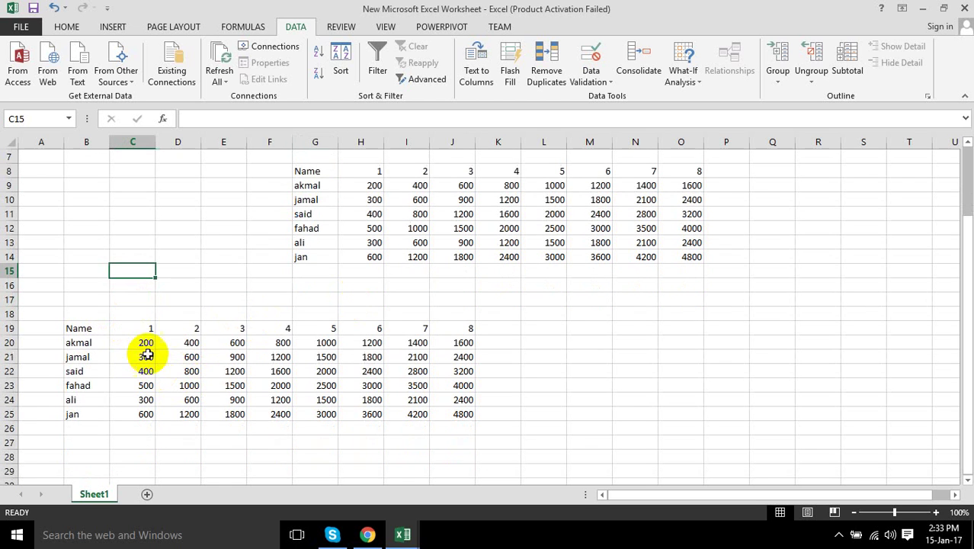
{"action": "left_click", "coordinate": [191, 340]}
{"action": "left_click", "coordinate": [226, 342]}
{"action": "left_click", "coordinate": [281, 343]}
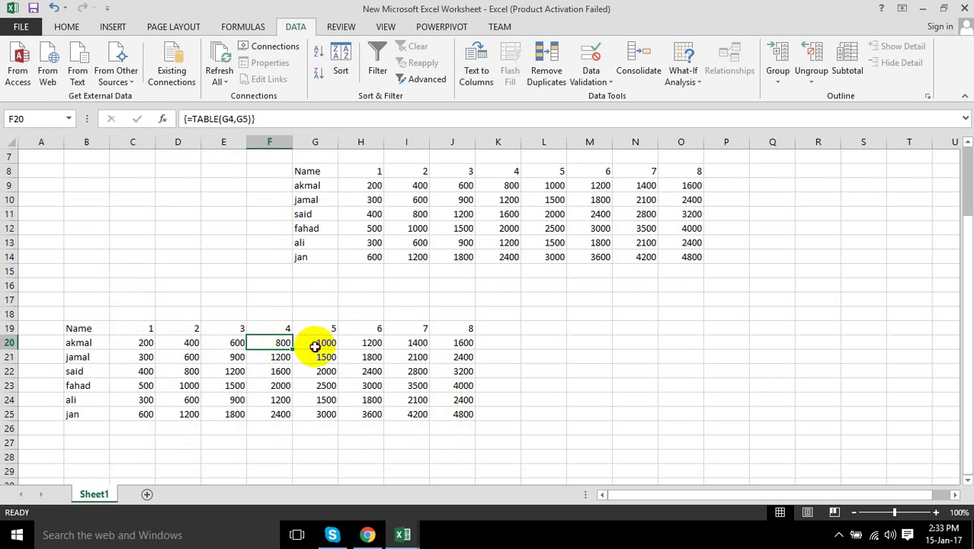
{"action": "left_click", "coordinate": [320, 344]}
{"action": "left_click", "coordinate": [411, 342]}
{"action": "left_click", "coordinate": [453, 343]}
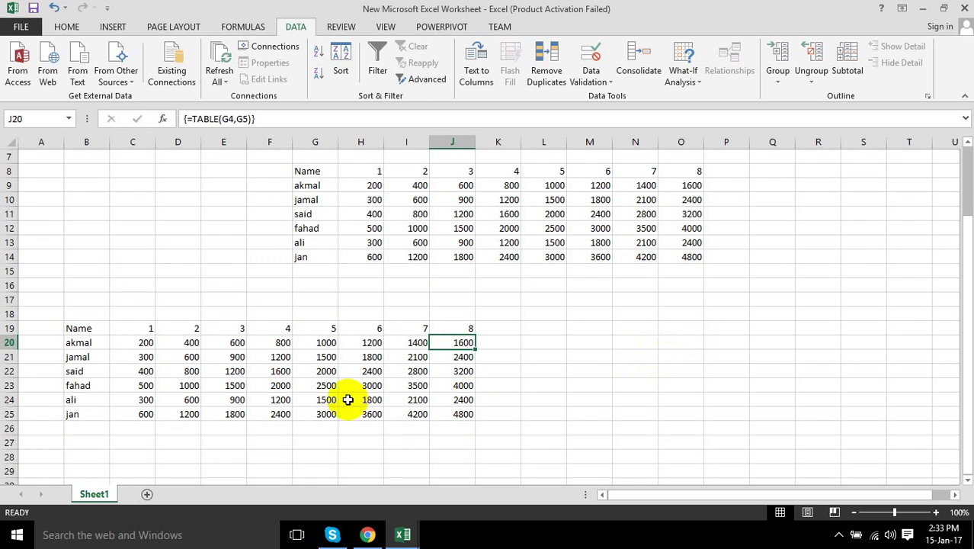
{"action": "left_click", "coordinate": [177, 287]}
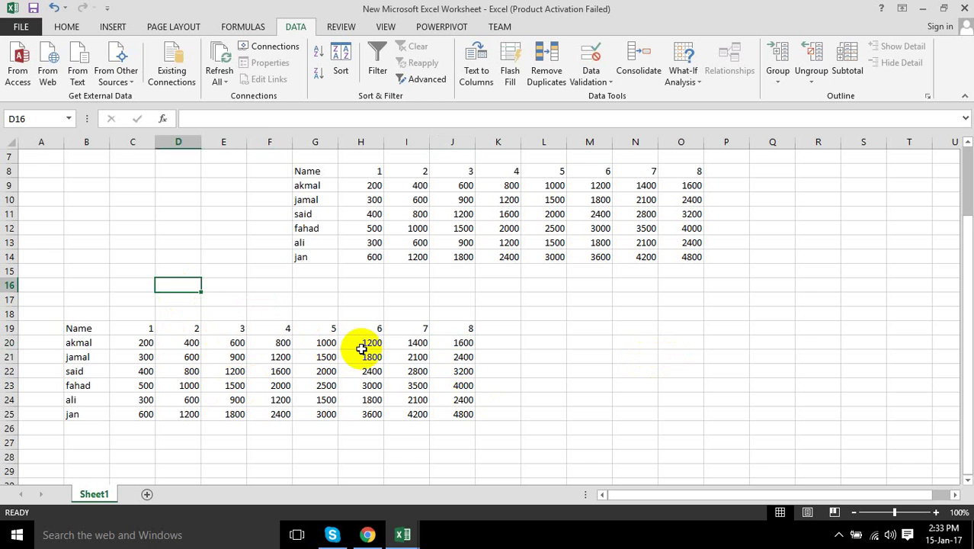
- Enter 'Daily wages for employees' in D16 and merge and centre it across D16:G16
{"action": "type", "text": "Daily wages for employees"}
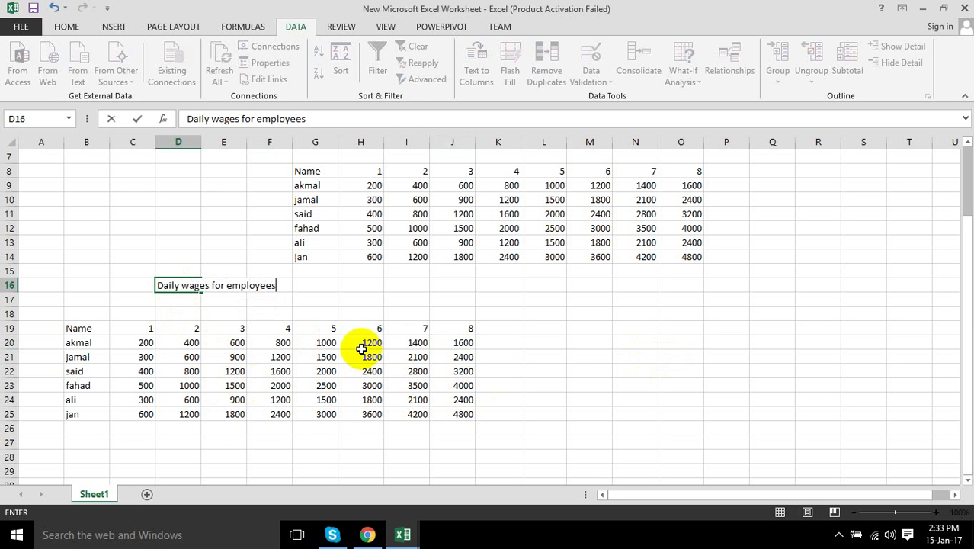
{"action": "key", "text": "Return"}
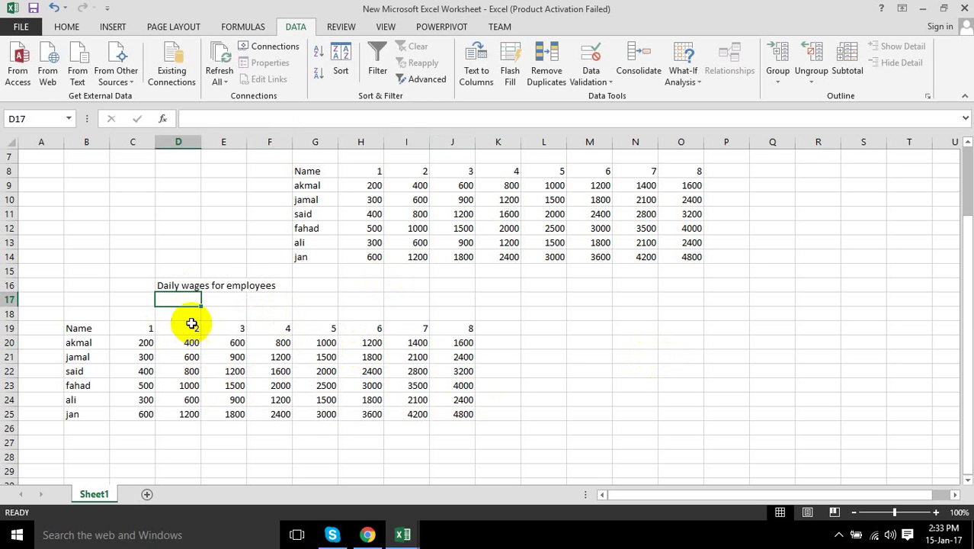
{"action": "left_click_drag", "start_coordinate": [170, 281], "coordinate": [315, 282]}
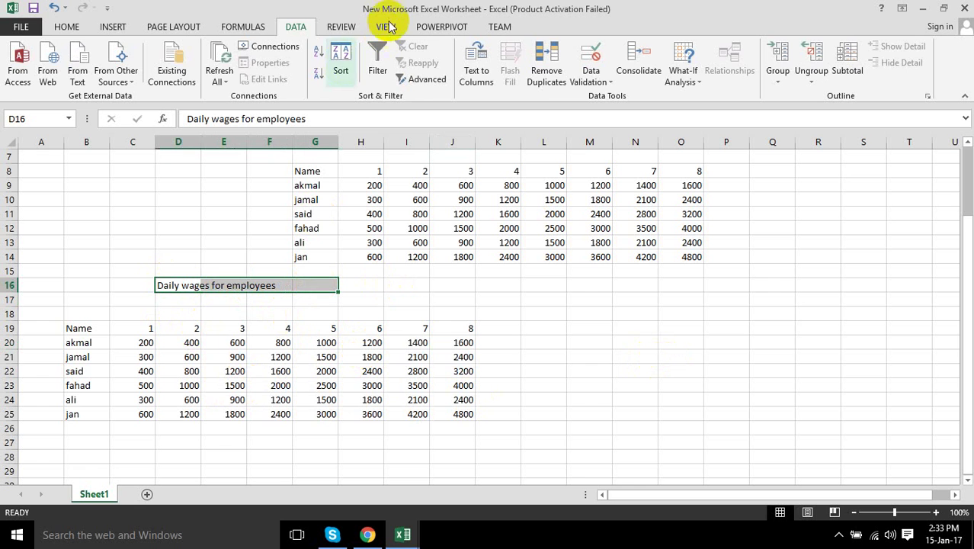
{"action": "left_click", "coordinate": [66, 26]}
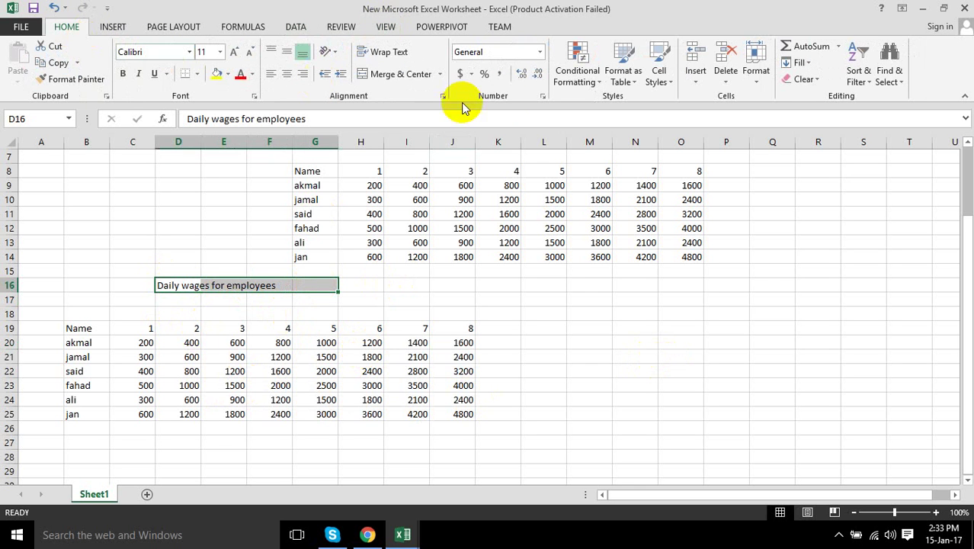
{"action": "left_click", "coordinate": [396, 74]}
{"action": "left_click", "coordinate": [400, 287]}
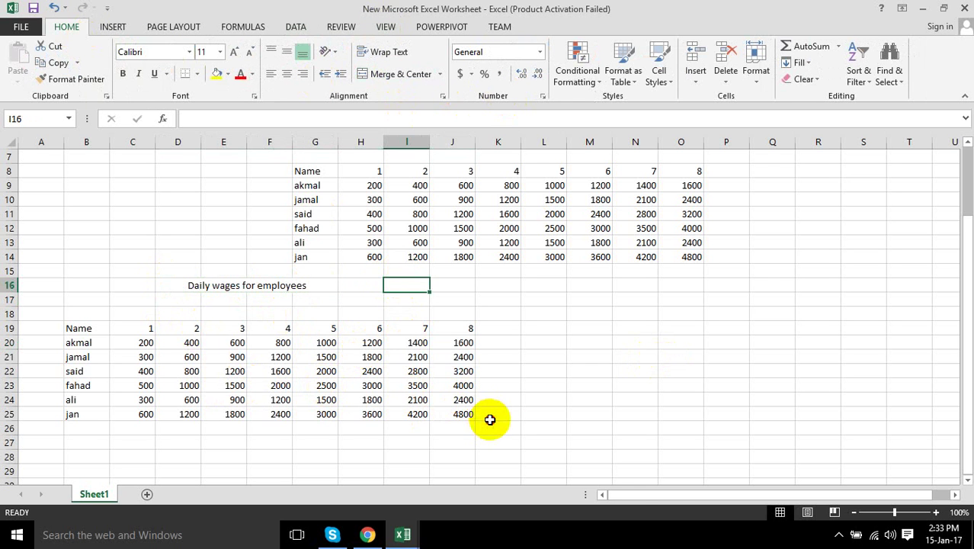
- Select the lower wage table together with its new title
{"action": "left_click_drag", "start_coordinate": [495, 415], "coordinate": [129, 314]}
{"action": "mouse_move", "coordinate": [86, 290]}
{"action": "left_mouse_down"}
{"action": "mouse_move", "coordinate": [72, 288]}
{"action": "mouse_move", "coordinate": [368, 366]}
{"action": "mouse_move", "coordinate": [459, 413]}
{"action": "left_mouse_up"}
{"action": "left_click", "coordinate": [141, 336]}
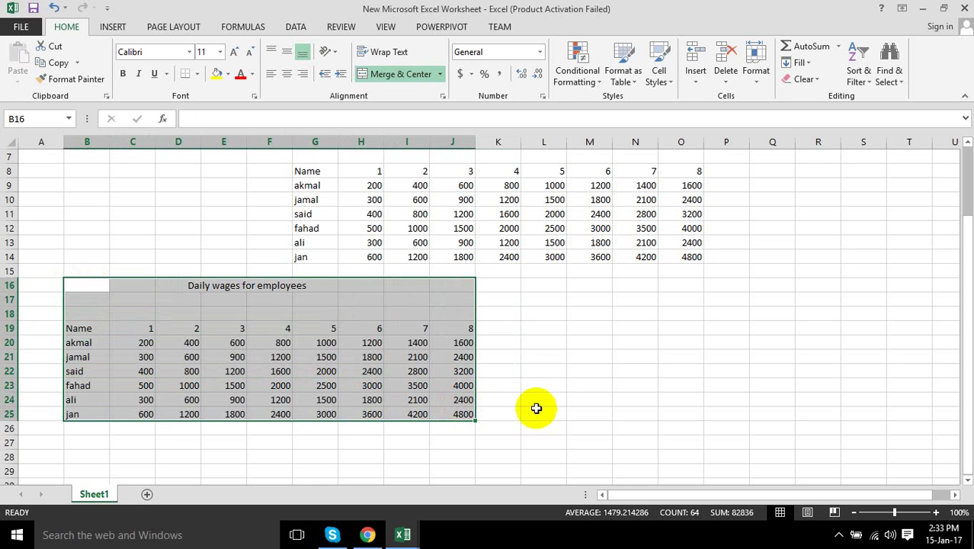
{"action": "left_click", "coordinate": [403, 534]}
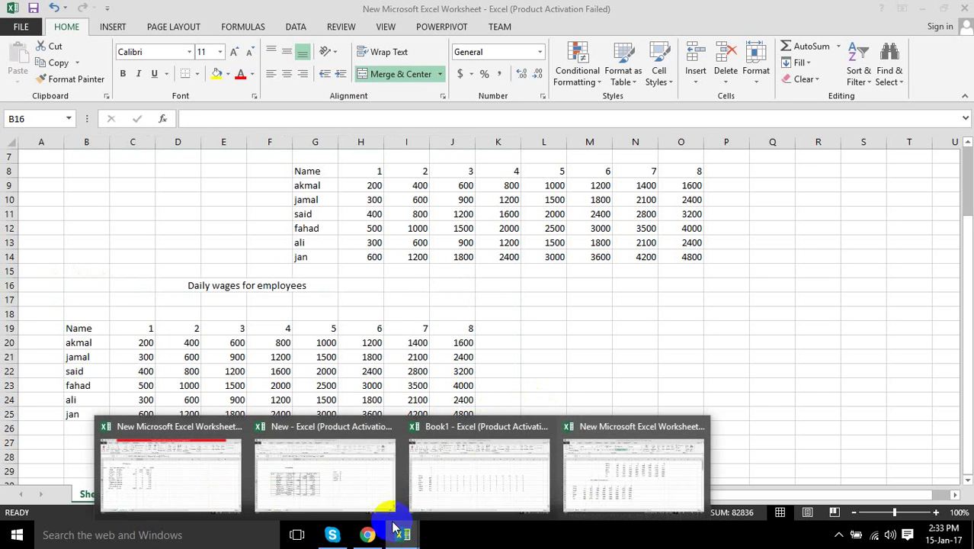
{"action": "left_click", "coordinate": [326, 476]}
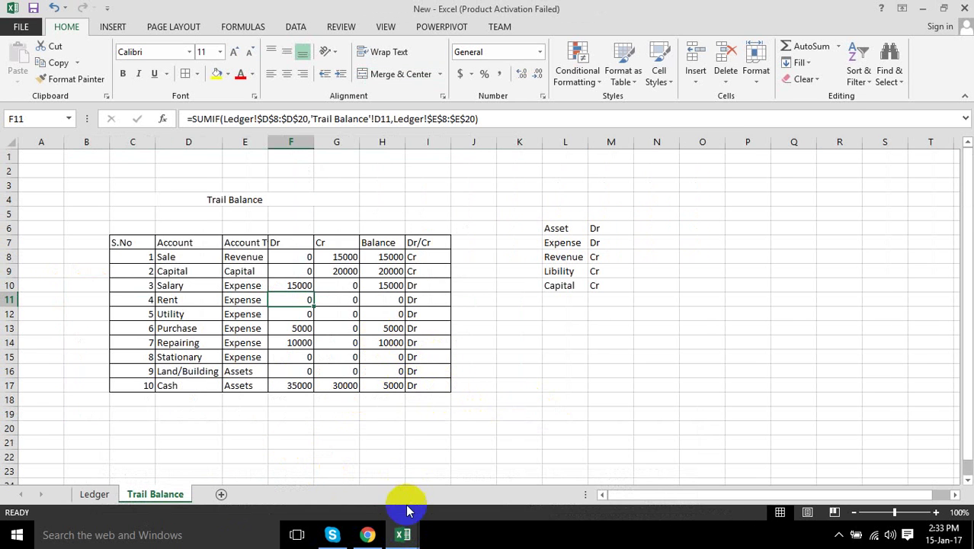
{"action": "left_click", "coordinate": [407, 531]}
{"action": "left_click", "coordinate": [207, 464]}
{"action": "left_click", "coordinate": [391, 531]}
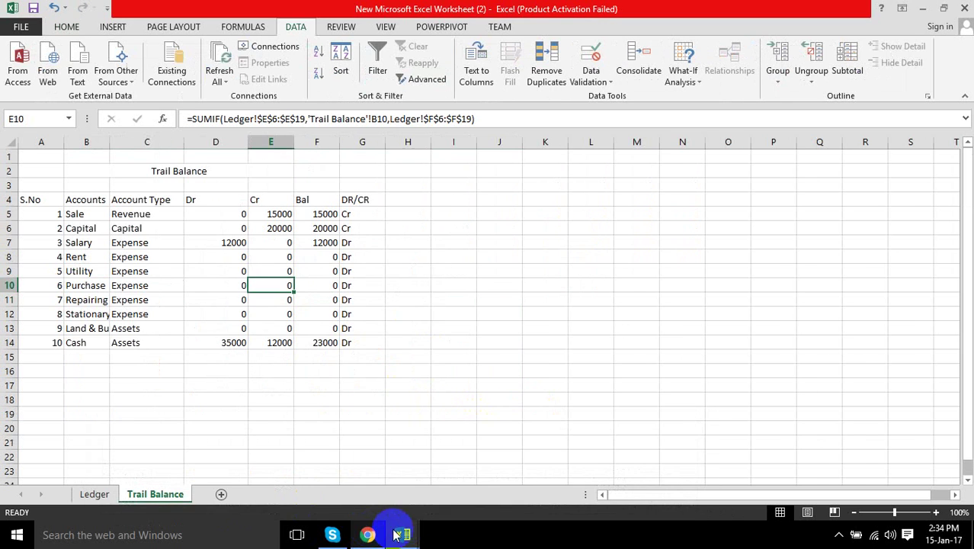
{"action": "left_click", "coordinate": [377, 514]}
{"action": "left_click", "coordinate": [82, 492]}
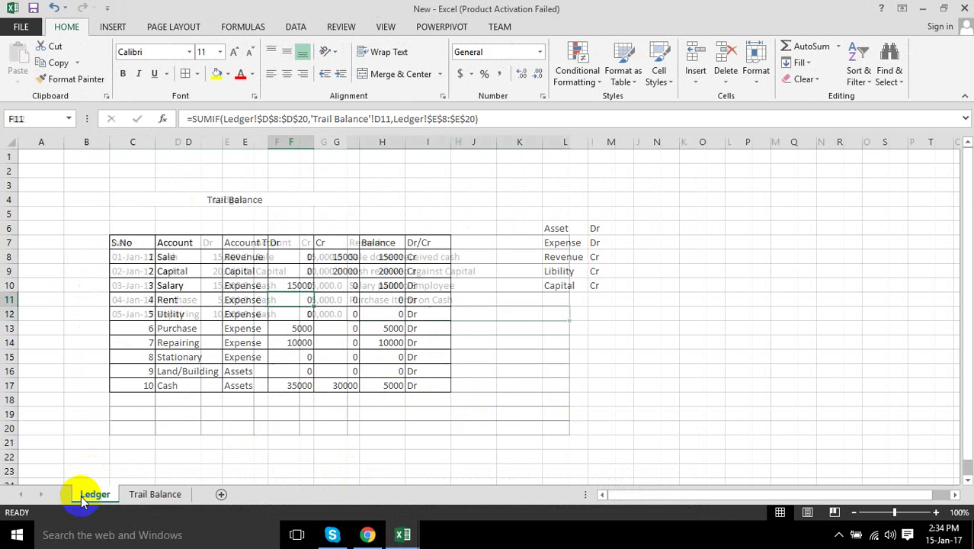
{"action": "left_click", "coordinate": [147, 493]}
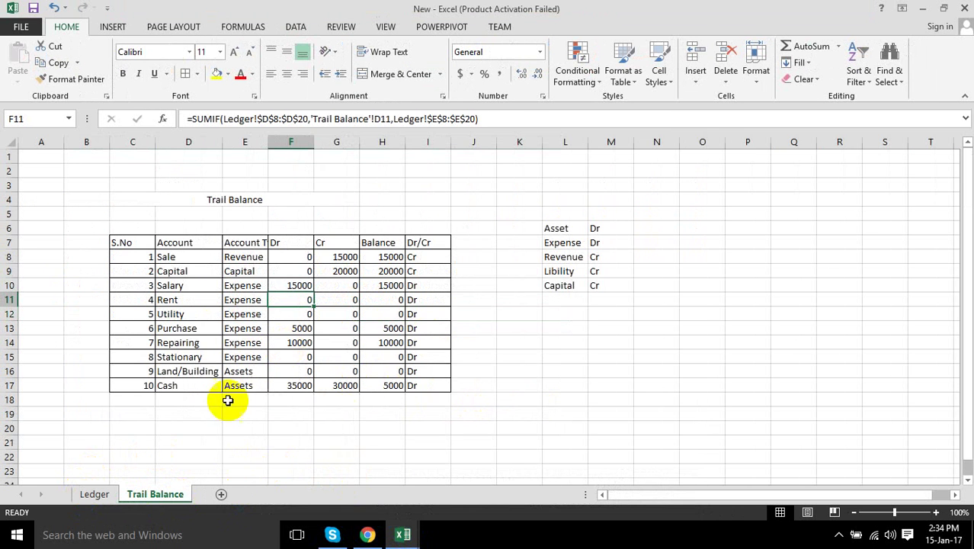
{"action": "left_click_drag", "start_coordinate": [135, 241], "coordinate": [417, 375]}
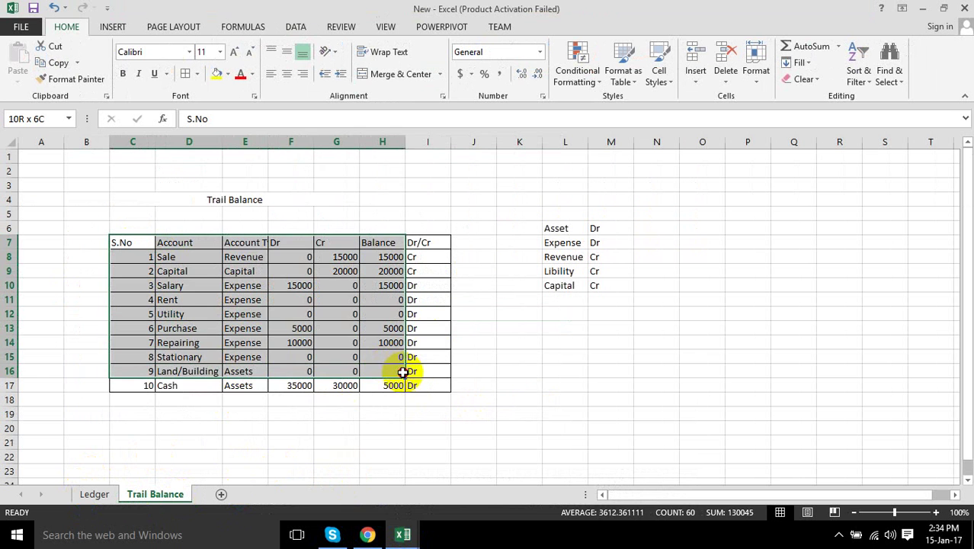
{"action": "left_click", "coordinate": [474, 356]}
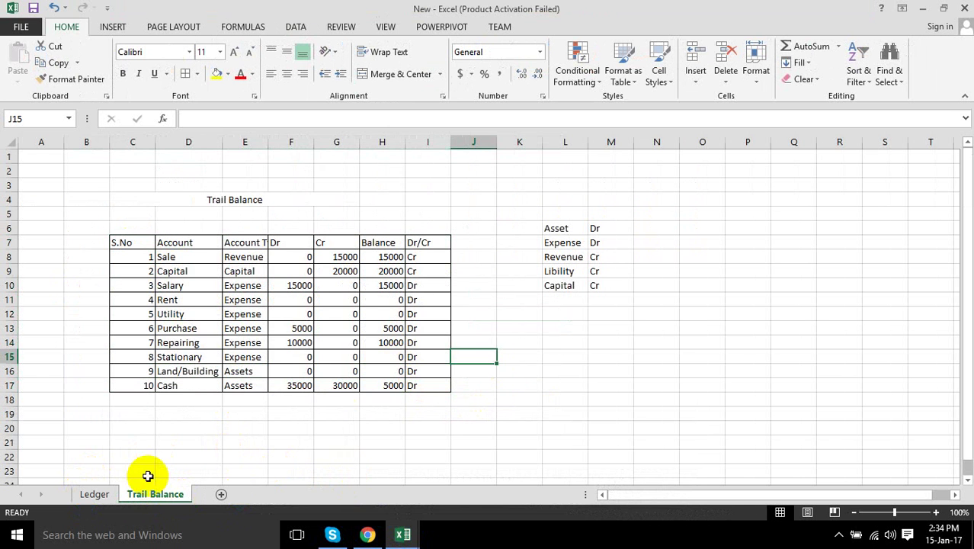
{"action": "left_click", "coordinate": [107, 494]}
{"action": "mouse_move", "coordinate": [402, 534]}
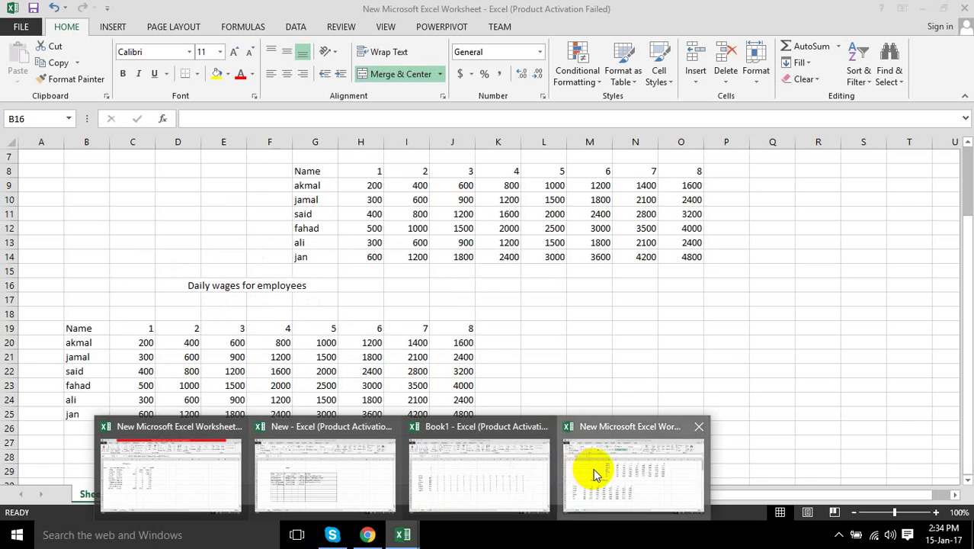
{"action": "left_click", "coordinate": [592, 468]}
- Select the wage table C20:J25, then just the first-day wages C20:C25
{"action": "scroll", "coordinate": [594, 408], "scroll_direction": "down", "scroll_amount": 1}
{"action": "left_click", "coordinate": [452, 401]}
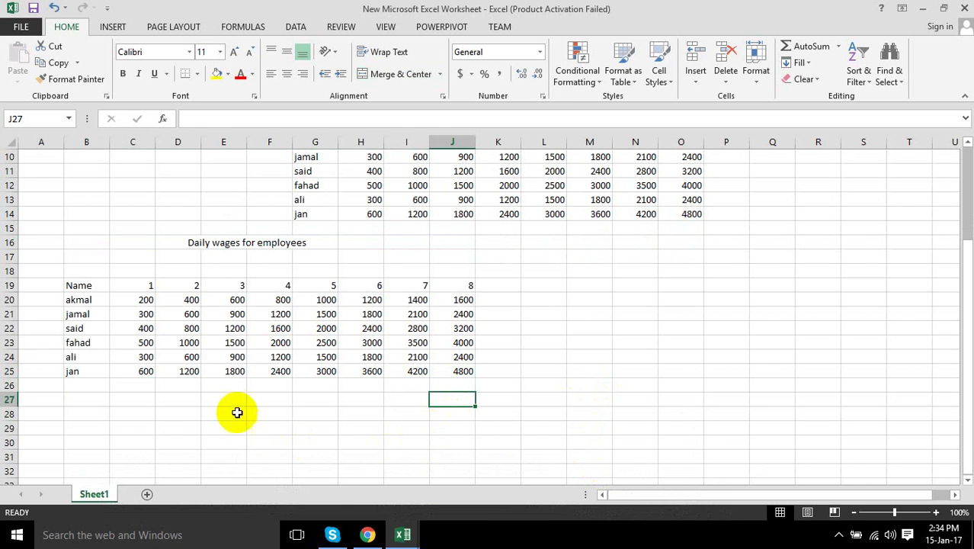
{"action": "left_click_drag", "start_coordinate": [135, 297], "coordinate": [319, 355]}
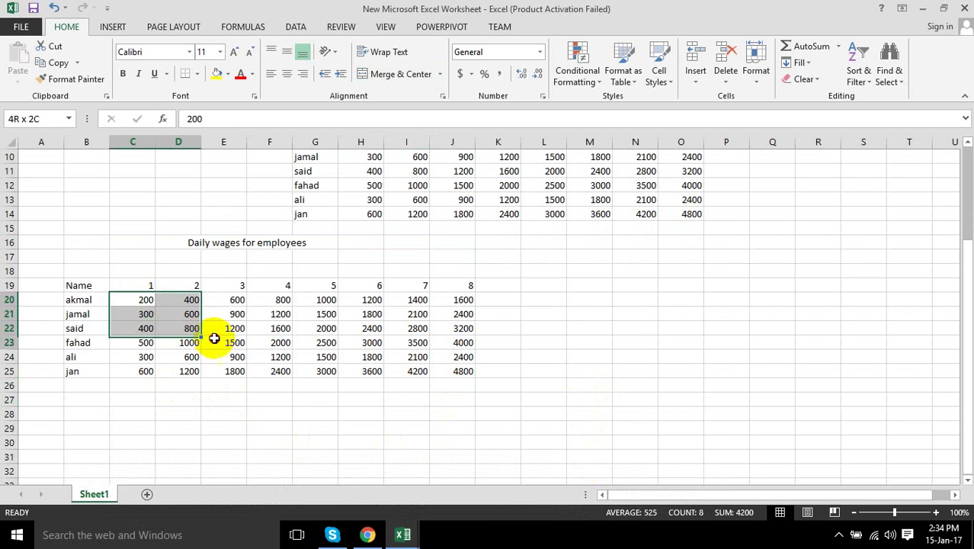
{"action": "left_click", "coordinate": [347, 398]}
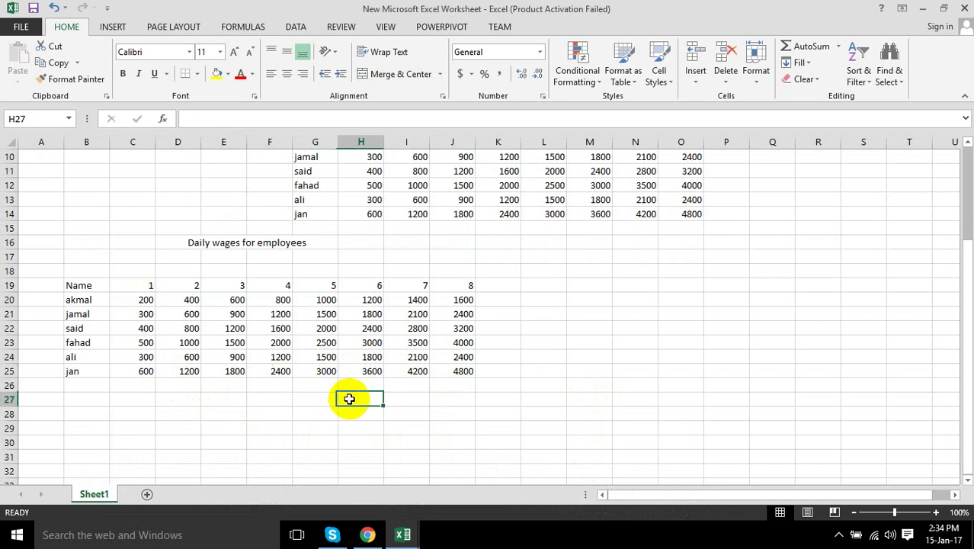
{"action": "left_click_drag", "start_coordinate": [130, 298], "coordinate": [457, 375]}
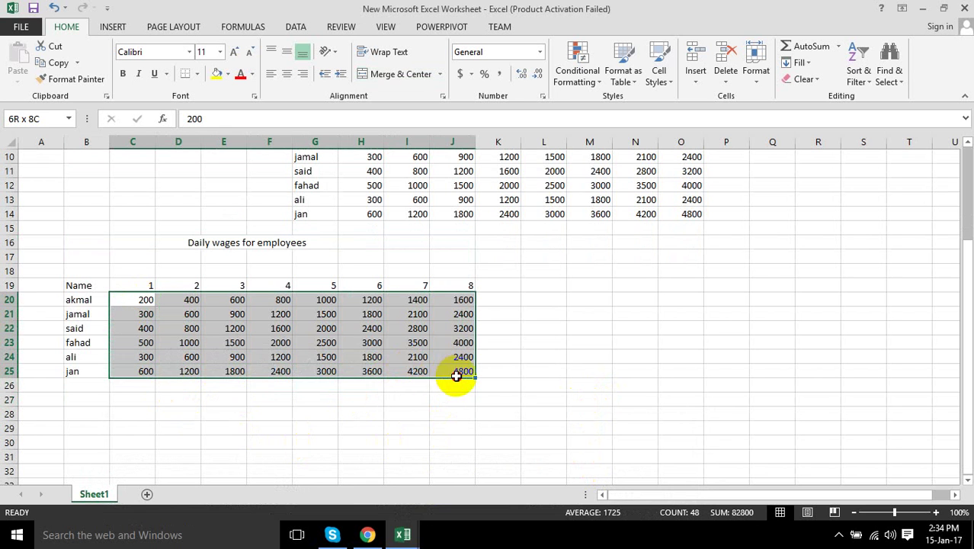
{"action": "left_click", "coordinate": [302, 385]}
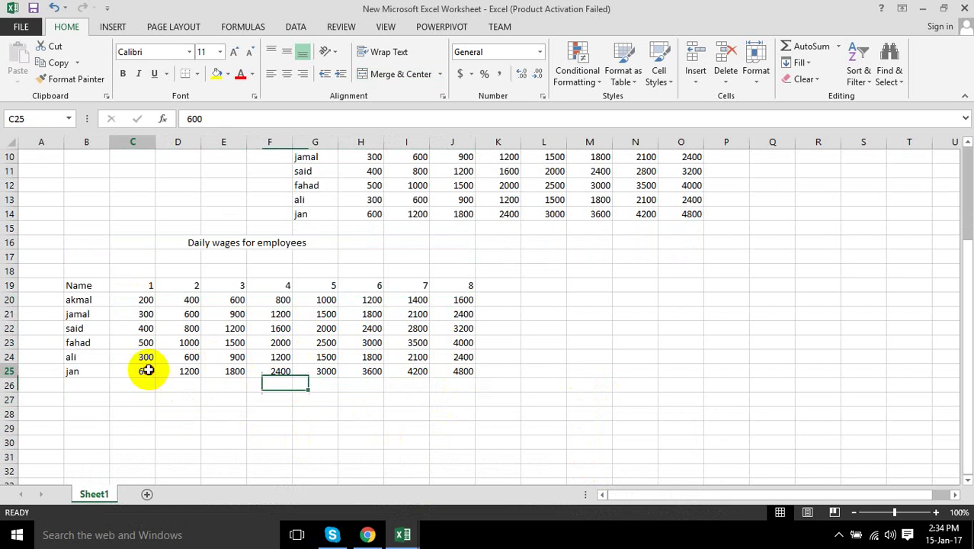
{"action": "left_click_drag", "start_coordinate": [150, 370], "coordinate": [145, 302]}
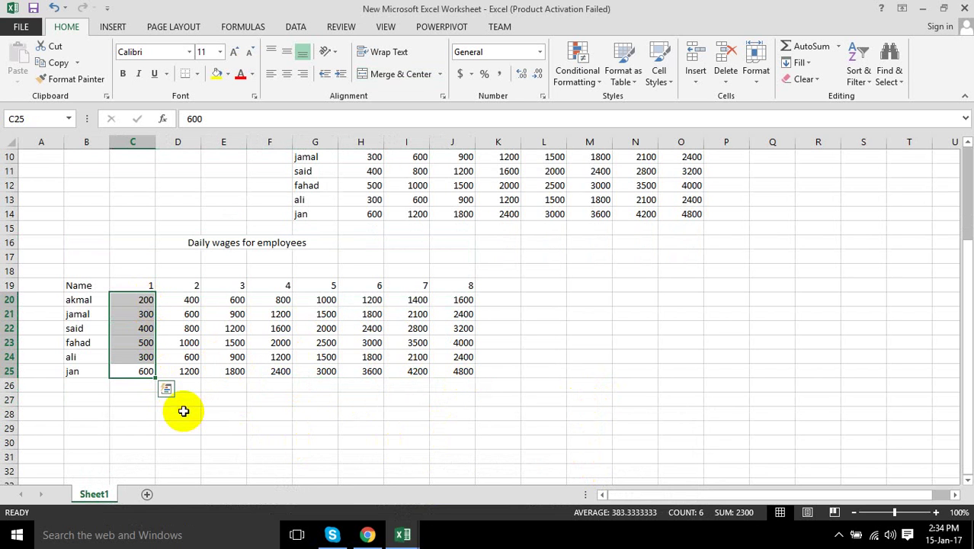
- Enter =COUNT(C20:C25) in C27, giving 6
{"action": "left_click", "coordinate": [132, 399]}
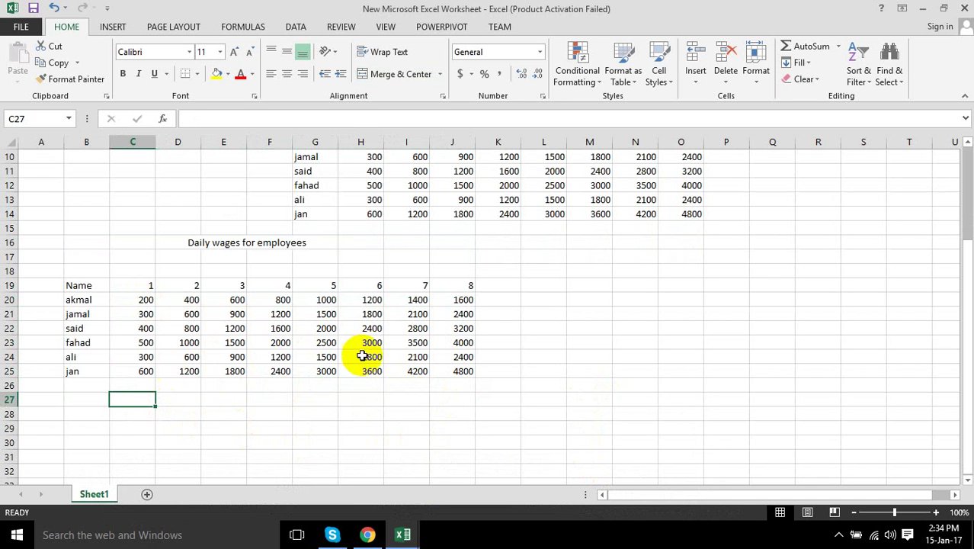
{"action": "type", "text": "="}
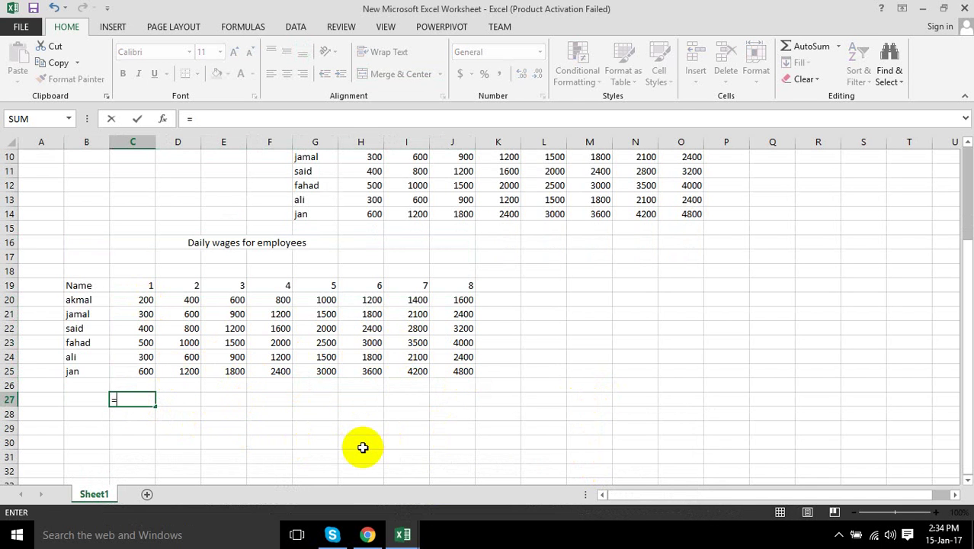
{"action": "type", "text": "count("}
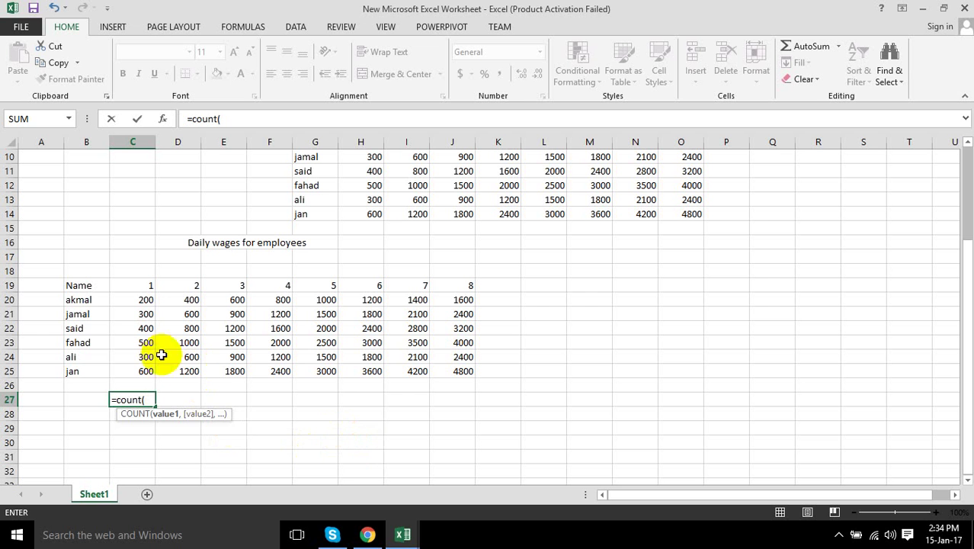
{"action": "left_click_drag", "start_coordinate": [147, 299], "coordinate": [141, 371]}
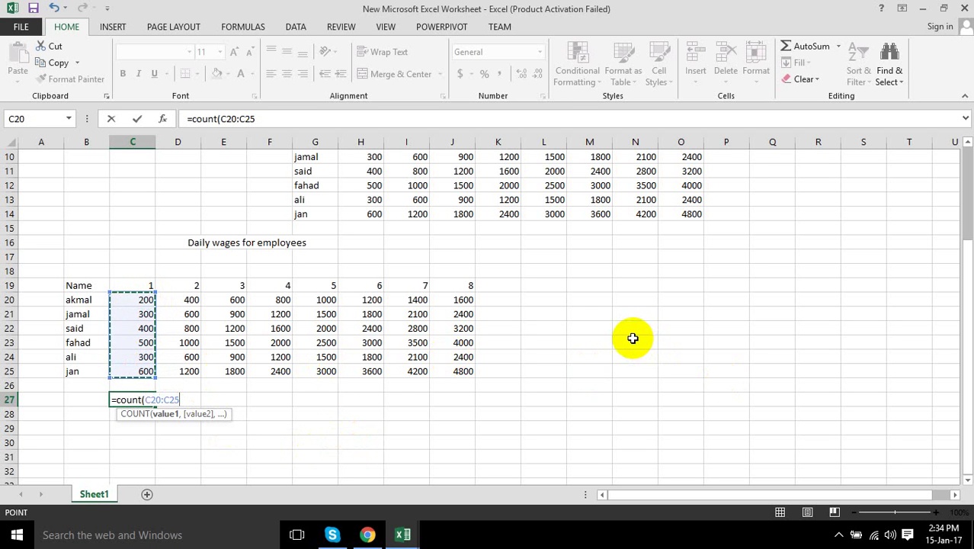
{"action": "type", "text": ")"}
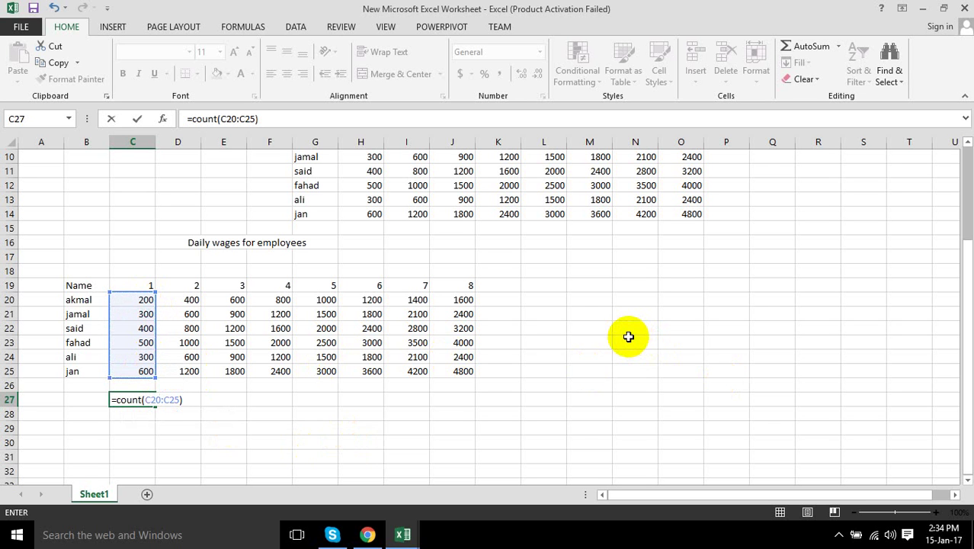
{"action": "key", "text": "shift+Return"}
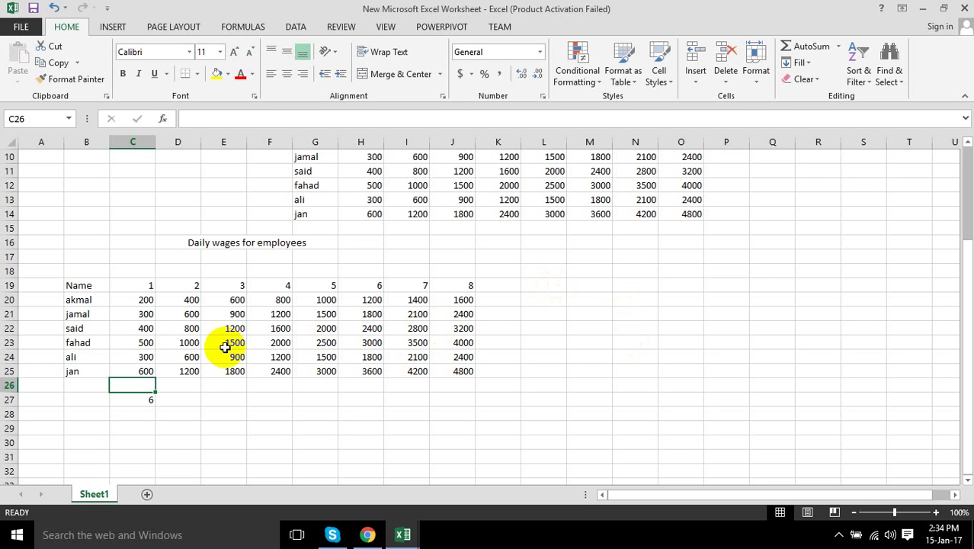
- Change said's first-day wage in C22 to 0
{"action": "left_click", "coordinate": [131, 327]}
{"action": "type", "text": "0"}
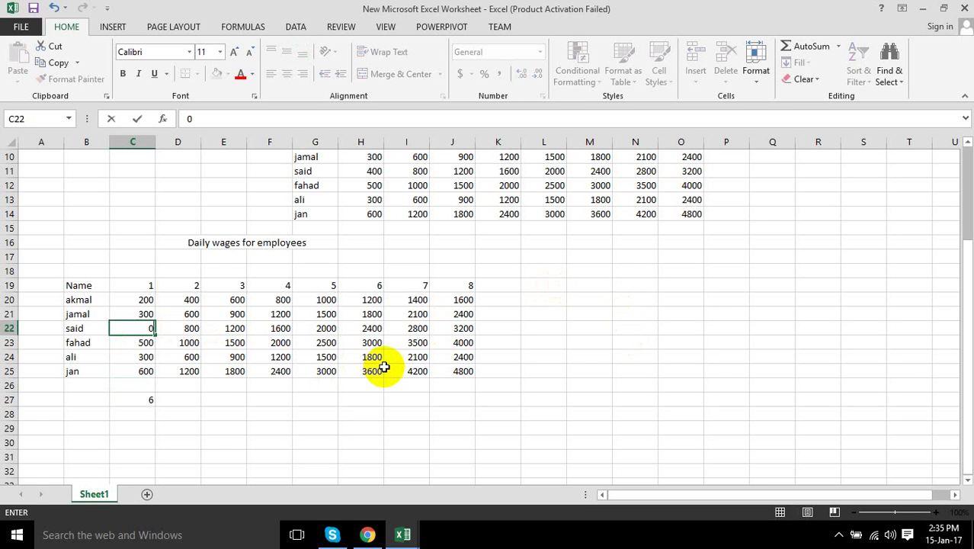
{"action": "key", "text": "Return"}
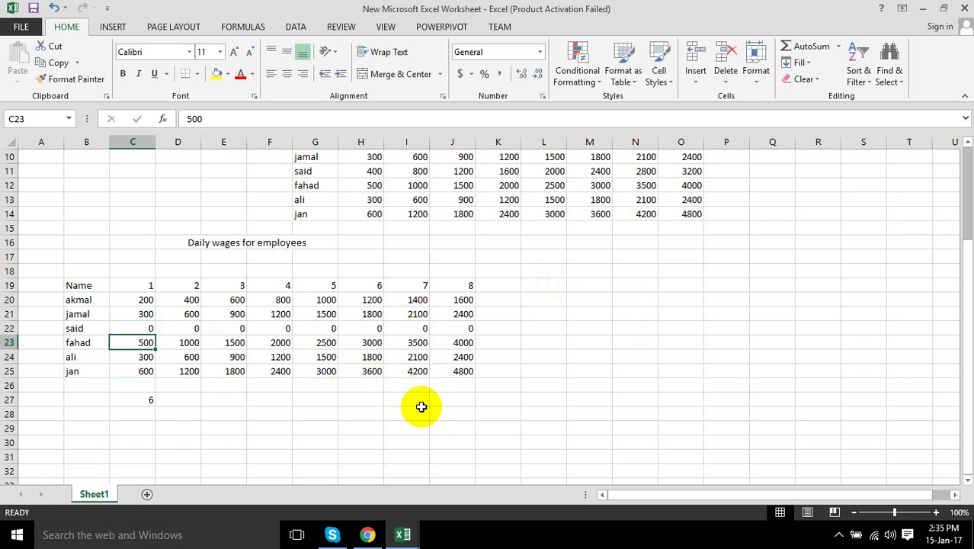
- Start a COUNT entry in D27, then cancel it
{"action": "left_click", "coordinate": [189, 399]}
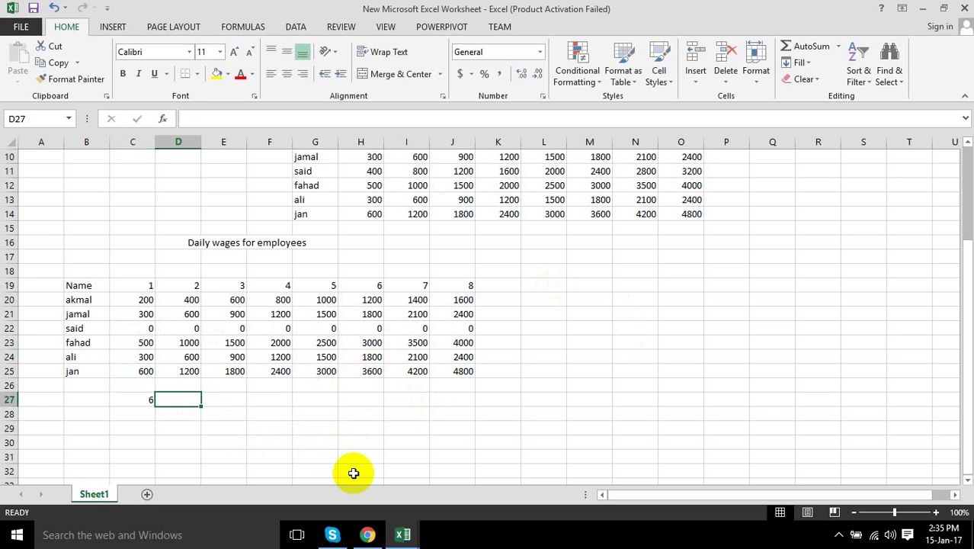
{"action": "type", "text": "count"}
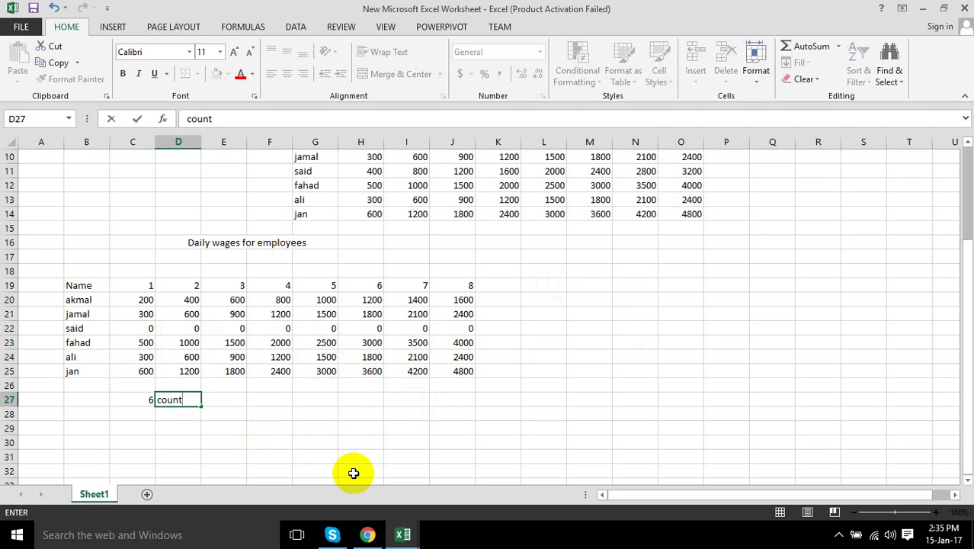
{"action": "key", "text": "BackSpace"}
{"action": "key", "text": "BackSpace"}
{"action": "key", "text": "BackSpace"}
{"action": "type", "text": "="}
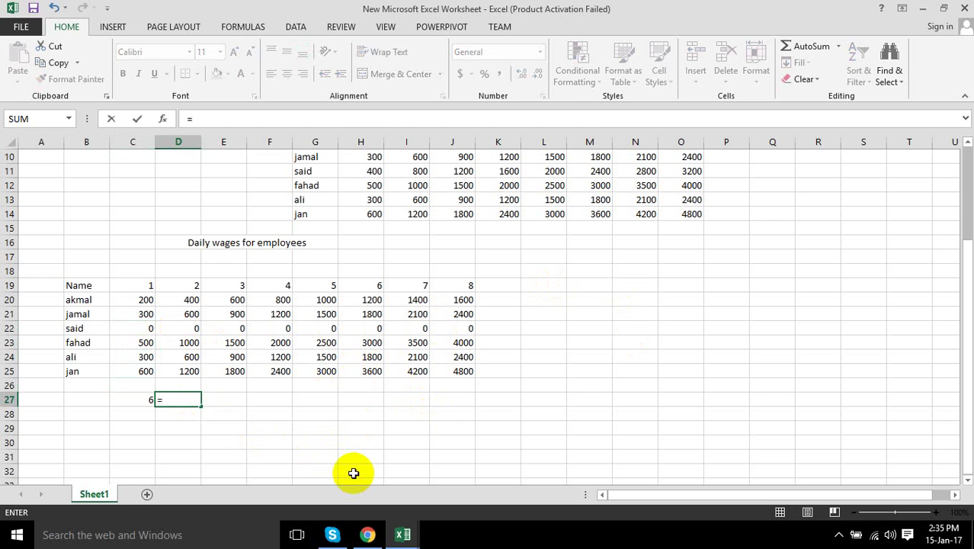
{"action": "type", "text": "count"}
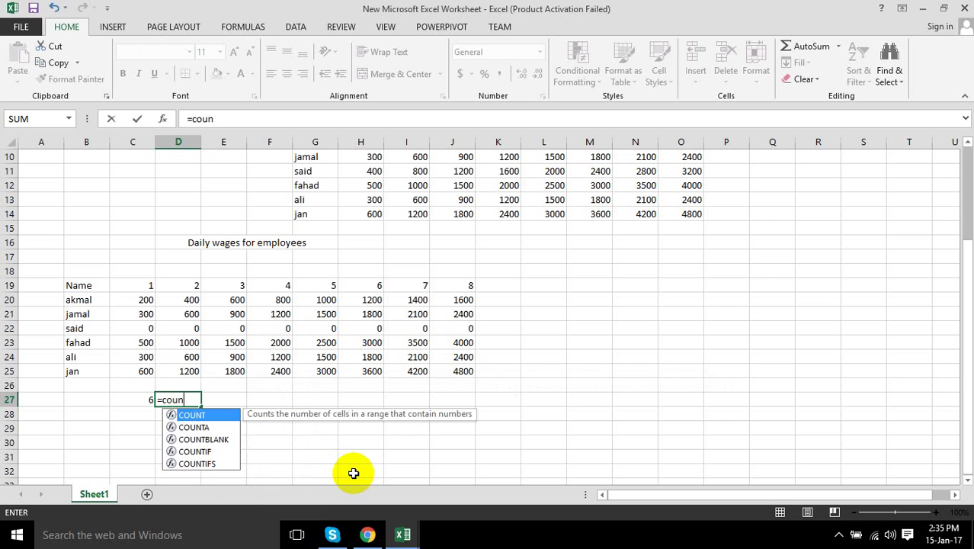
{"action": "key", "text": "Escape"}
{"action": "left_click", "coordinate": [320, 455]}
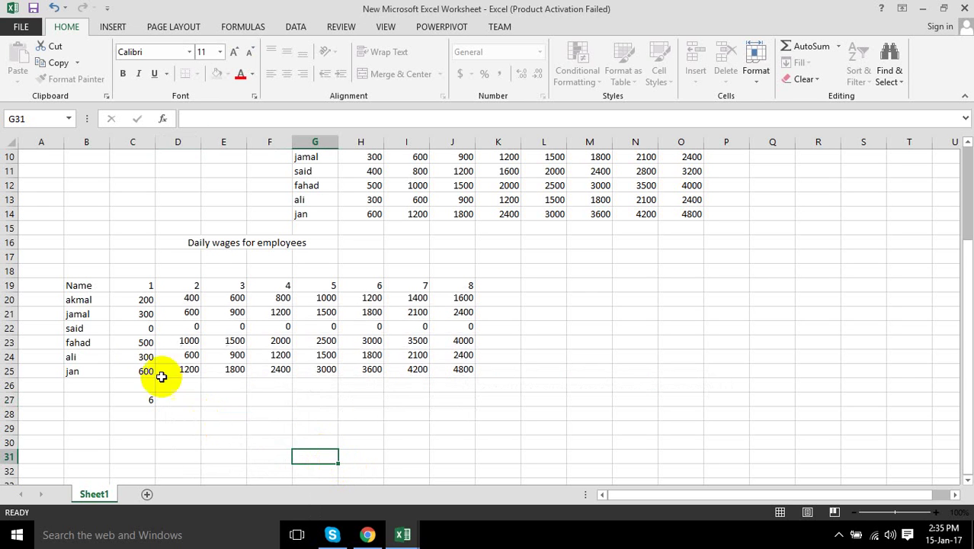
- Clear C22 so that the count in C27 drops to 5
{"action": "left_click", "coordinate": [145, 327]}
{"action": "key", "text": "Delete"}
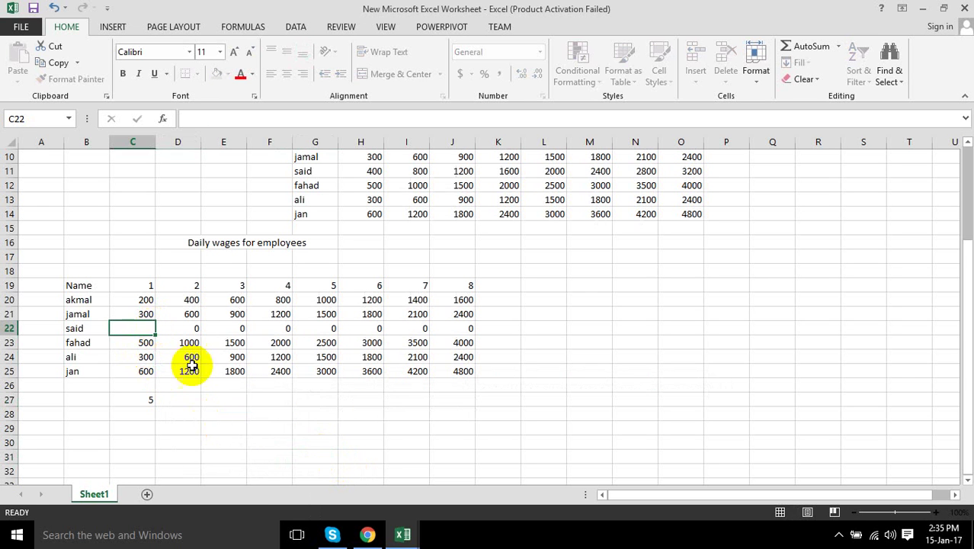
{"action": "left_click", "coordinate": [254, 402]}
{"action": "left_click", "coordinate": [159, 401]}
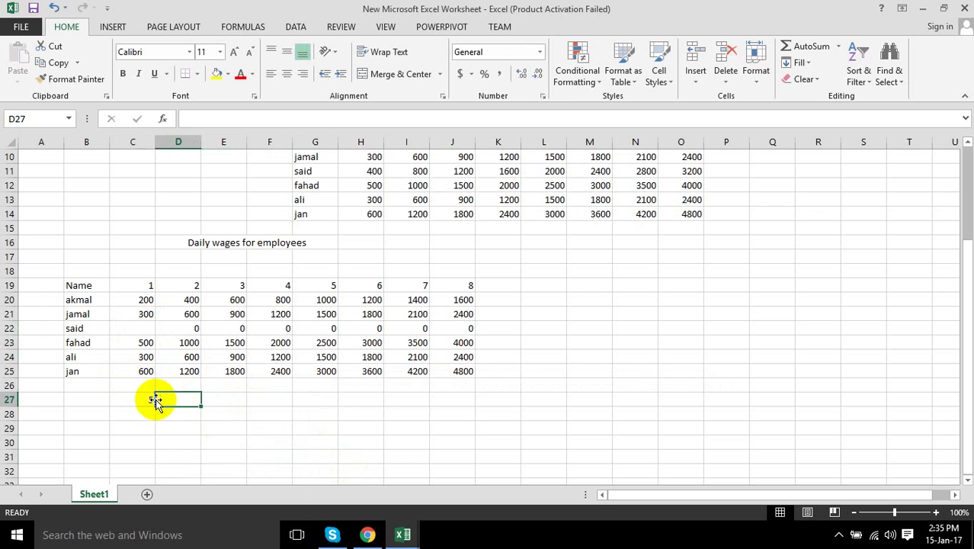
{"action": "left_click", "coordinate": [145, 399]}
{"action": "type", "text": "5"}
- Make a first, unfinished attempt at a COUNTBLANK entry in D27
{"action": "left_click", "coordinate": [191, 398]}
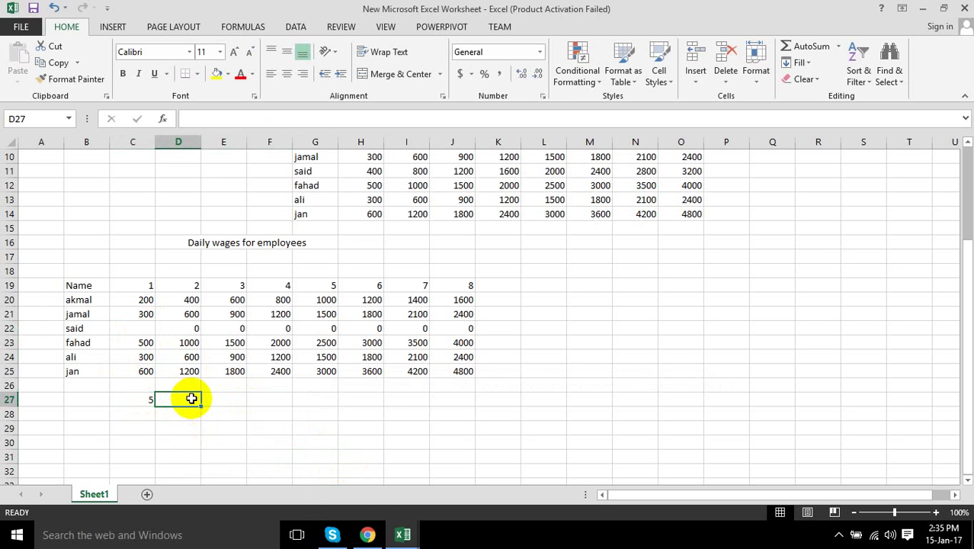
{"action": "type", "text": "=co"}
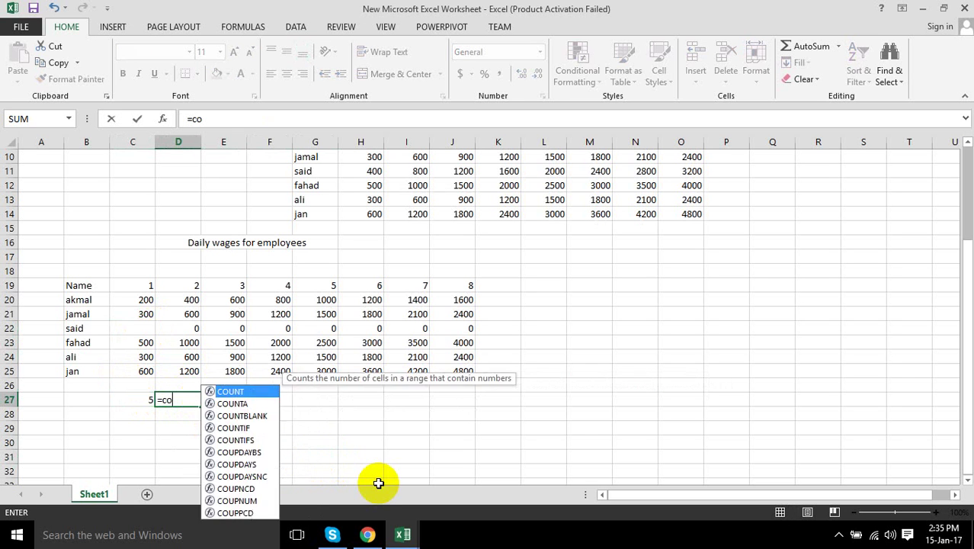
{"action": "type", "text": "untba"}
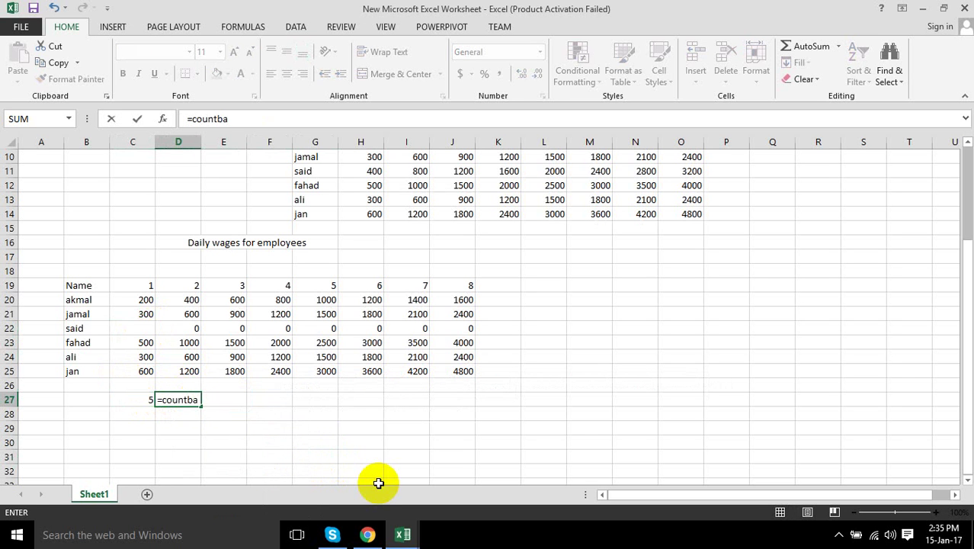
{"action": "key", "text": "BackSpace"}
{"action": "key", "text": "BackSpace"}
{"action": "key", "text": "Down"}
{"action": "key", "text": "Down"}
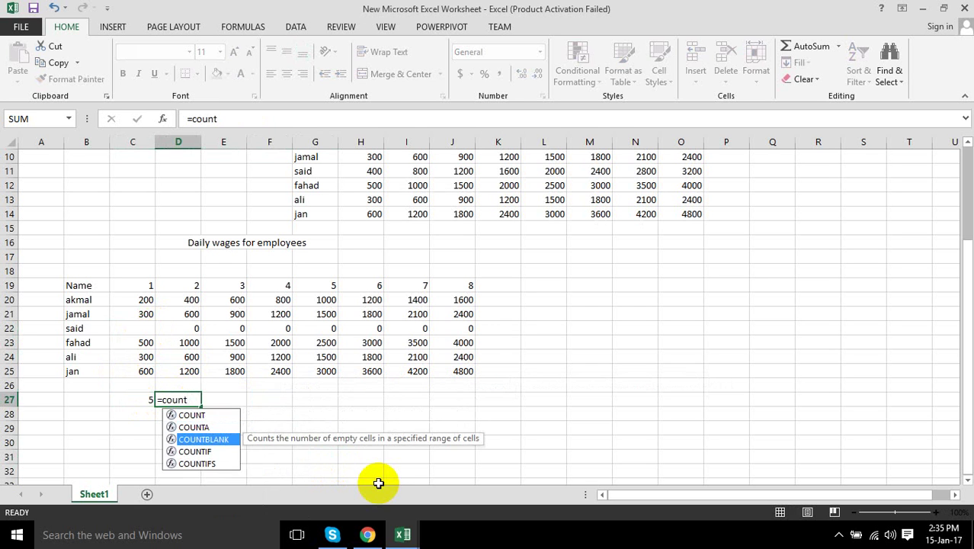
{"action": "key", "text": "Return"}
{"action": "key", "text": "Return"}
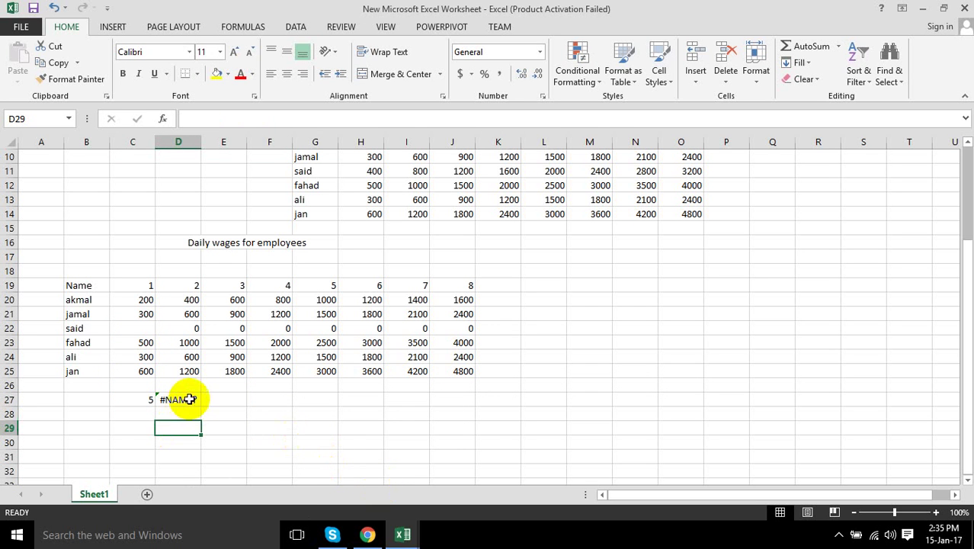
- Enter =COUNTBLANK(C20:C25) in D27, returning 1 for the empty C22
{"action": "left_click", "coordinate": [190, 398]}
{"action": "type", "text": "=cou"}
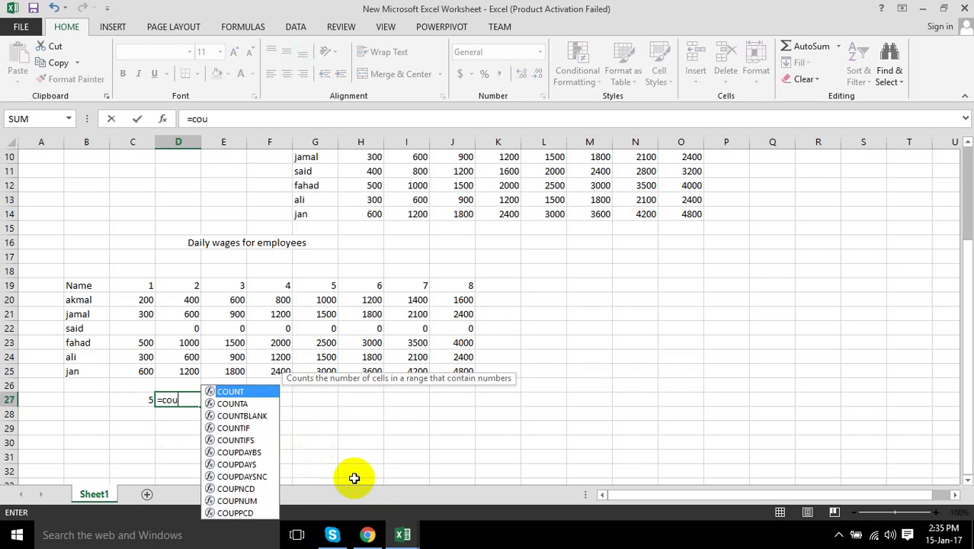
{"action": "type", "text": "nt"}
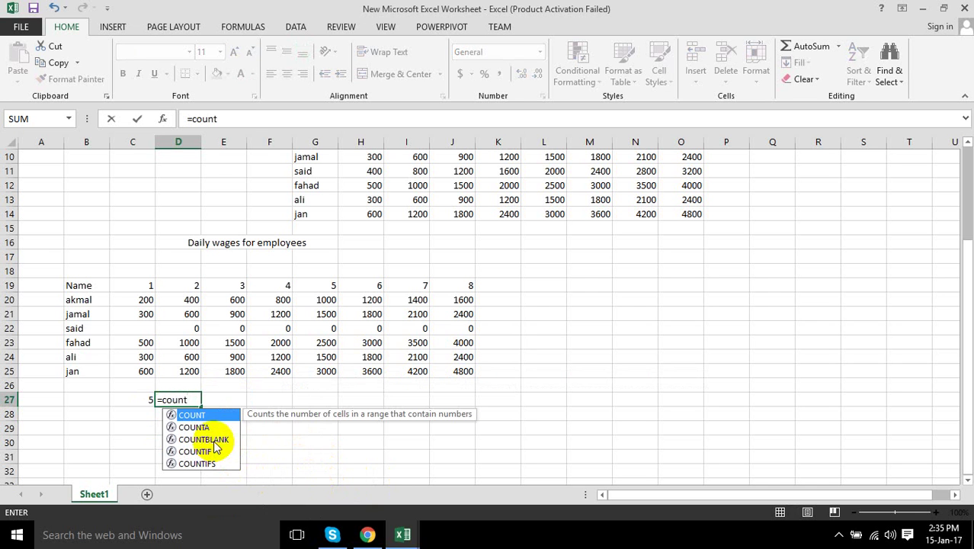
{"action": "left_click", "coordinate": [211, 441]}
{"action": "double_click", "coordinate": [211, 441]}
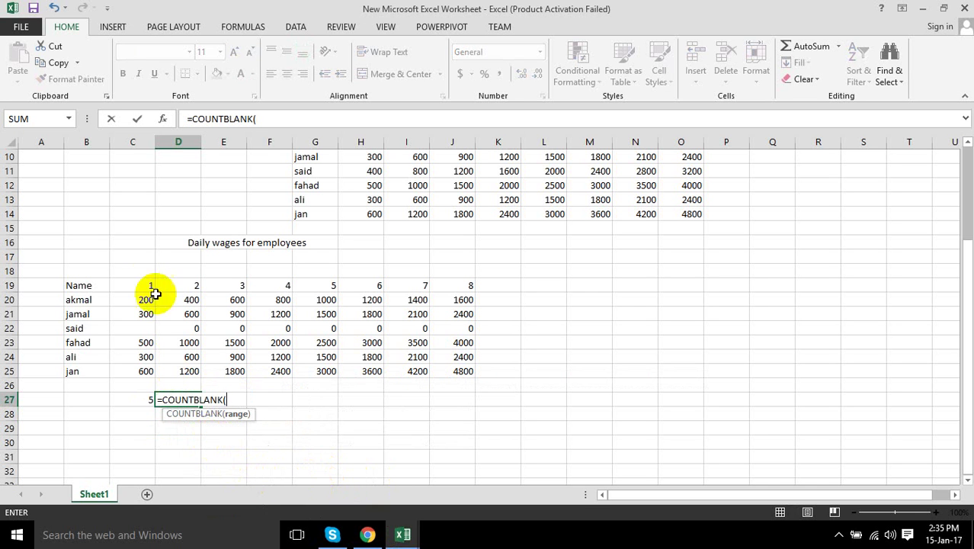
{"action": "left_click_drag", "start_coordinate": [135, 298], "coordinate": [145, 371]}
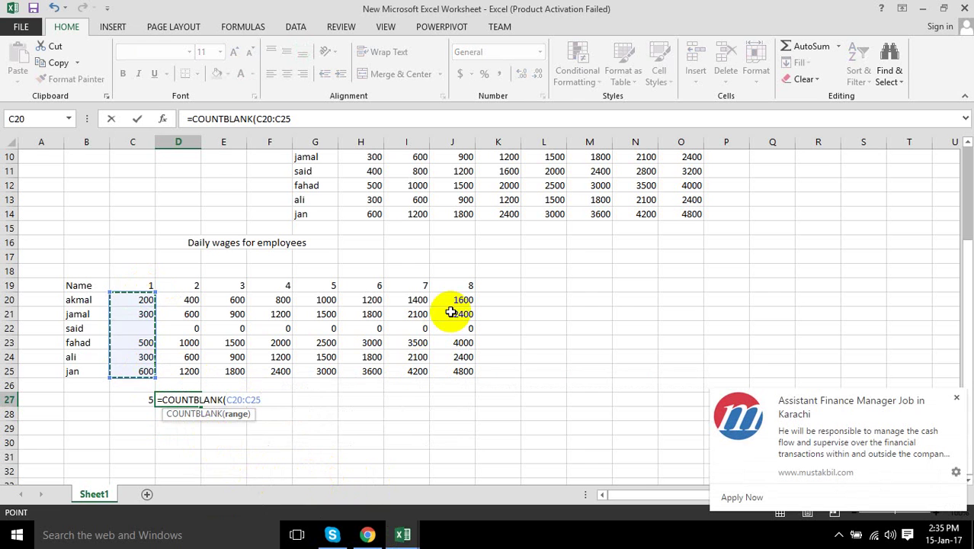
{"action": "type", "text": ")"}
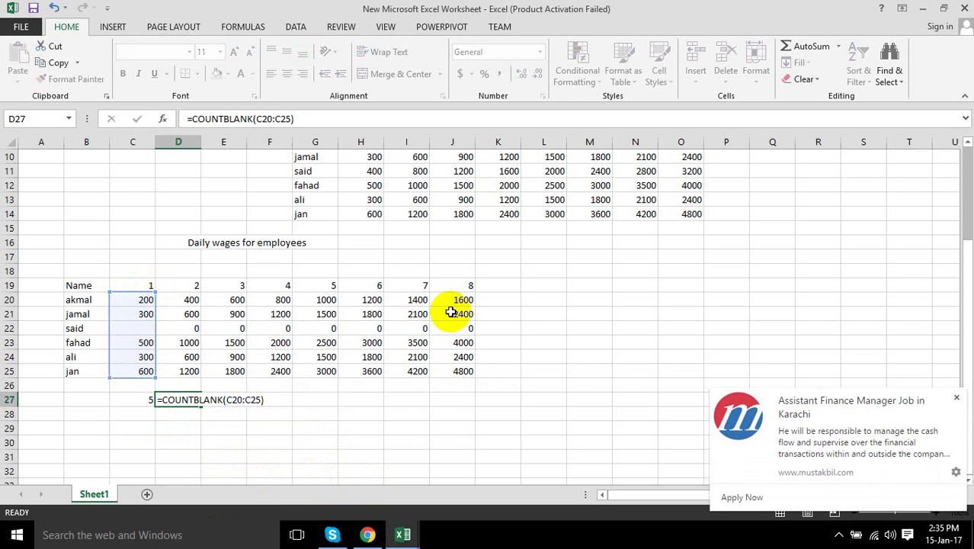
{"action": "key", "text": "Return"}
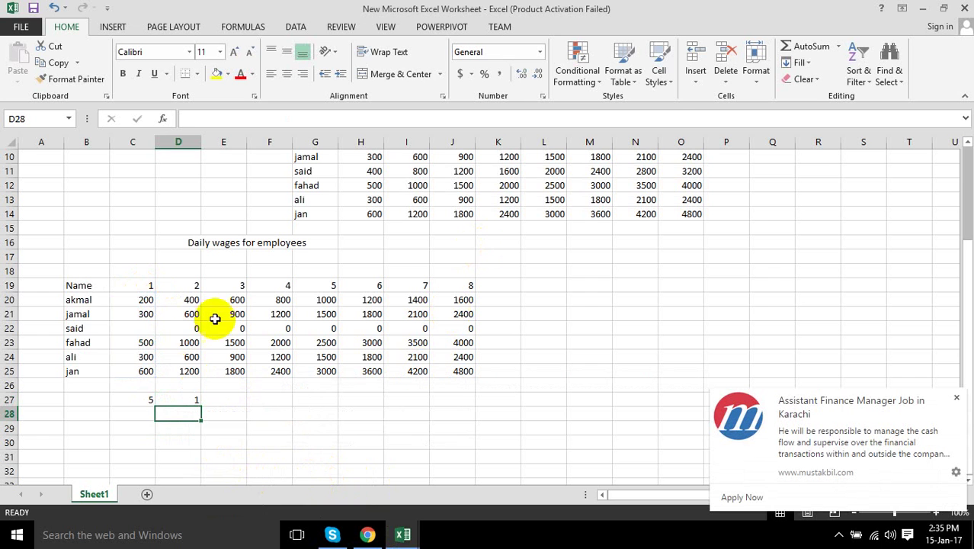
- Clear ali's wage in C24, undo that, and restore the 0 in C22
{"action": "left_click", "coordinate": [131, 356]}
{"action": "key", "text": "Delete"}
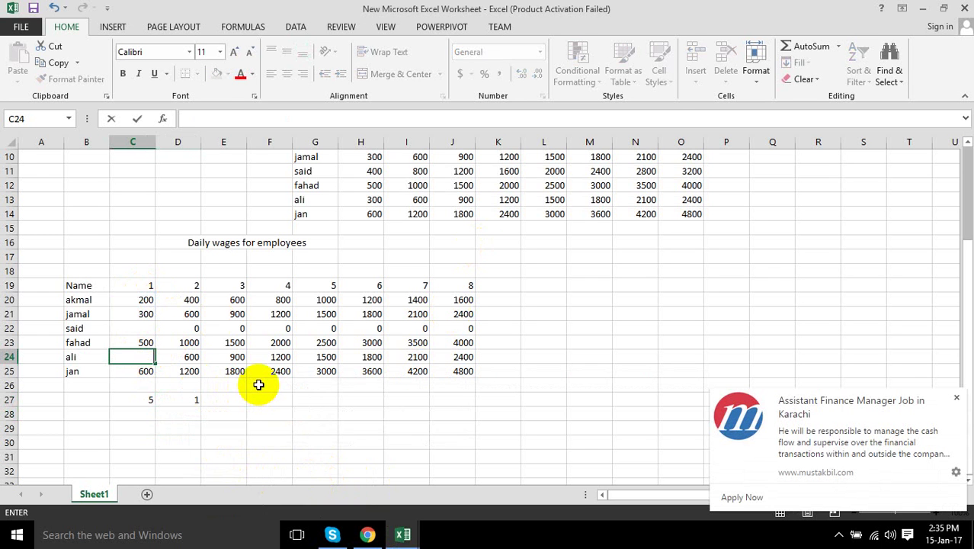
{"action": "key", "text": "Down"}
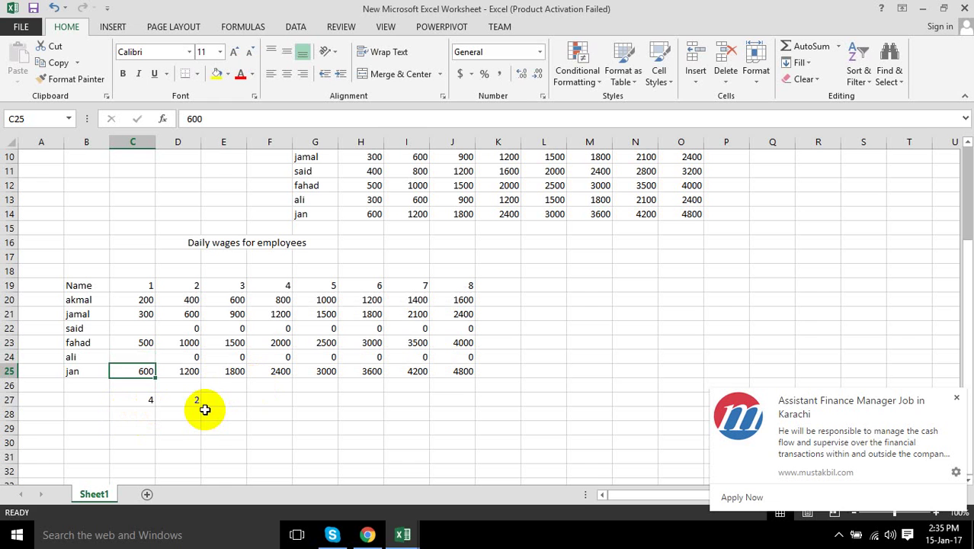
{"action": "key", "text": "ctrl+z"}
{"action": "key", "text": "ctrl+z"}
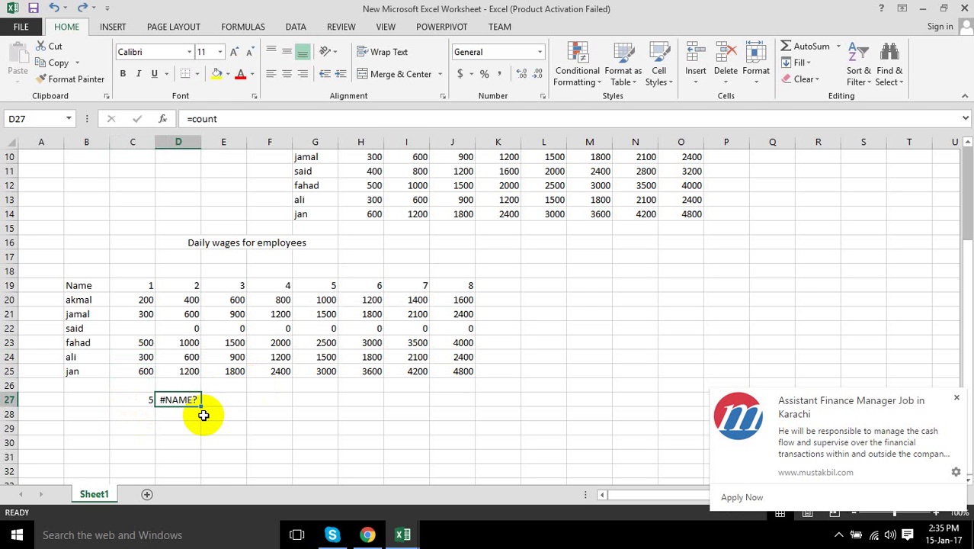
{"action": "key", "text": "ctrl+z"}
{"action": "key", "text": "ctrl+y"}
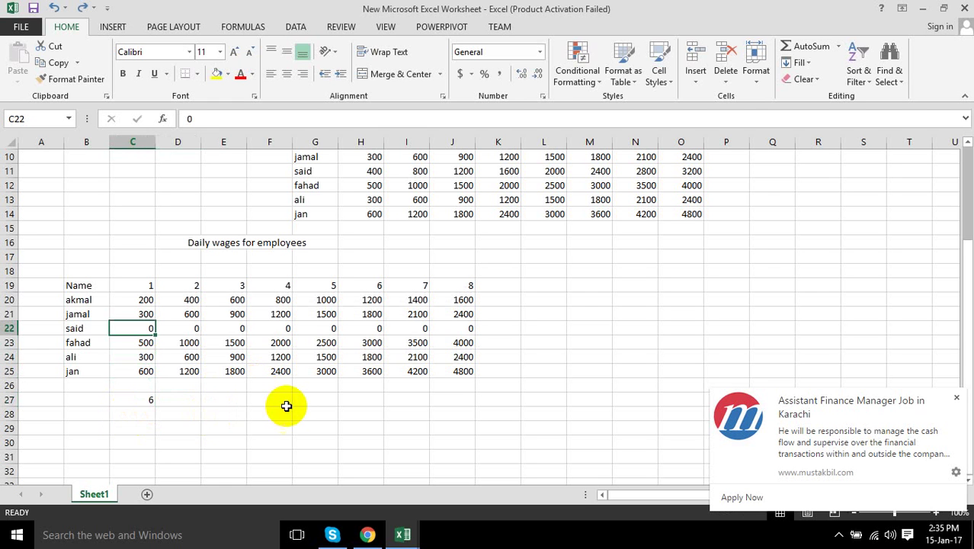
- Check said's 0 in C22 and select F29 below the table
{"action": "left_click", "coordinate": [280, 401]}
{"action": "left_click", "coordinate": [139, 414]}
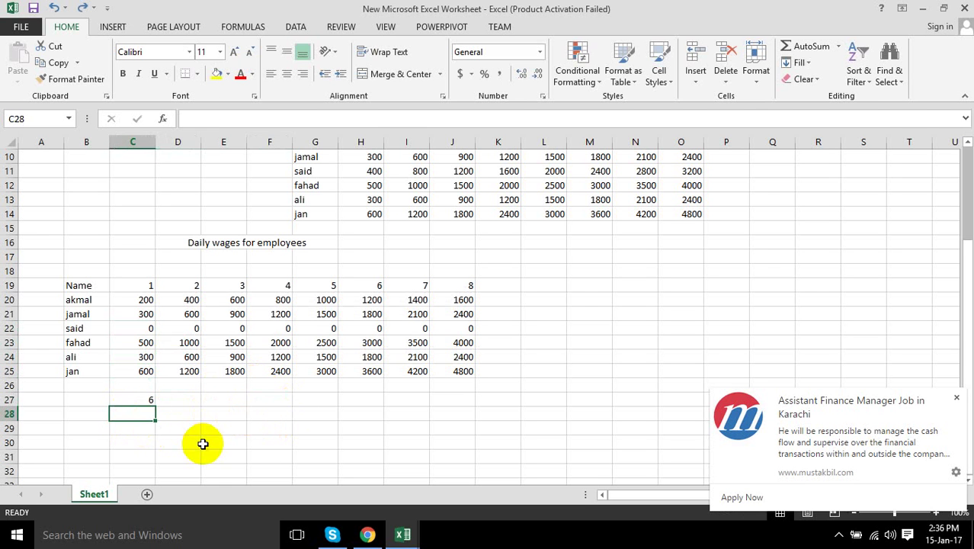
{"action": "left_click", "coordinate": [278, 428]}
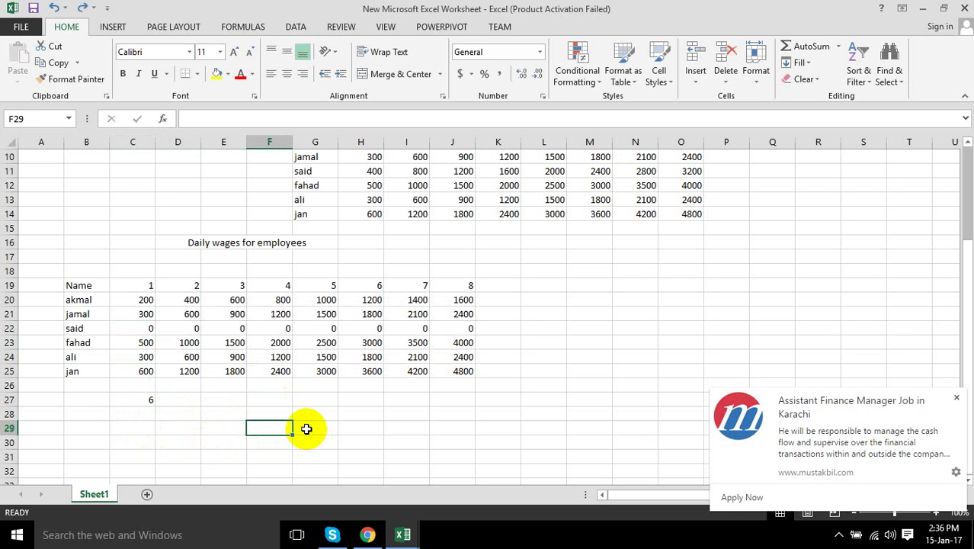
- Enter =MAX(C20:C25) in F29, returning the top first-column wage of 600
{"action": "type", "text": "="}
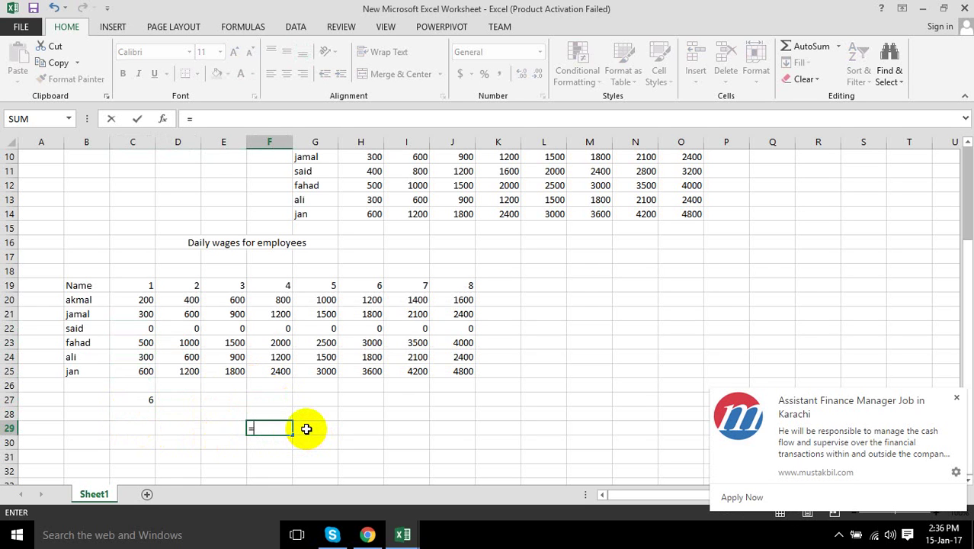
{"action": "type", "text": "ma"}
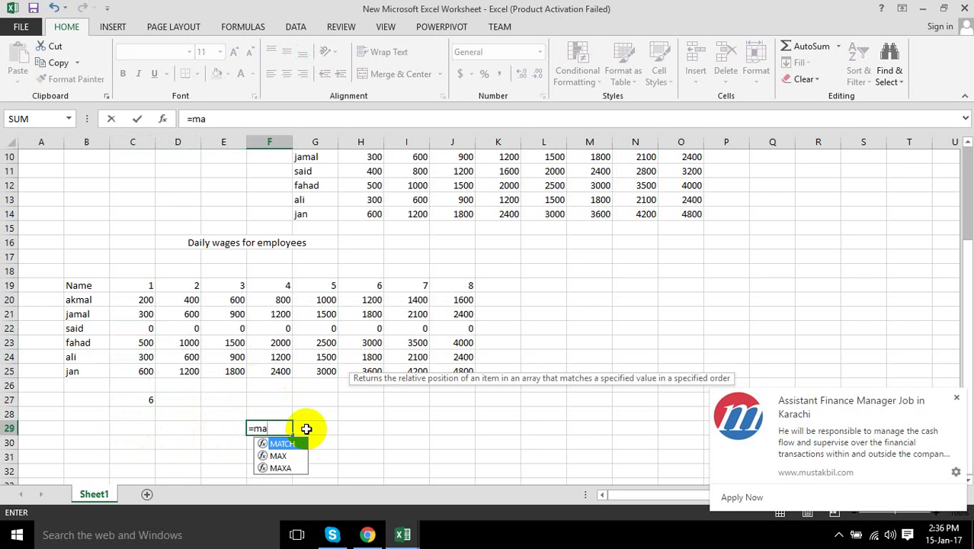
{"action": "type", "text": "x"}
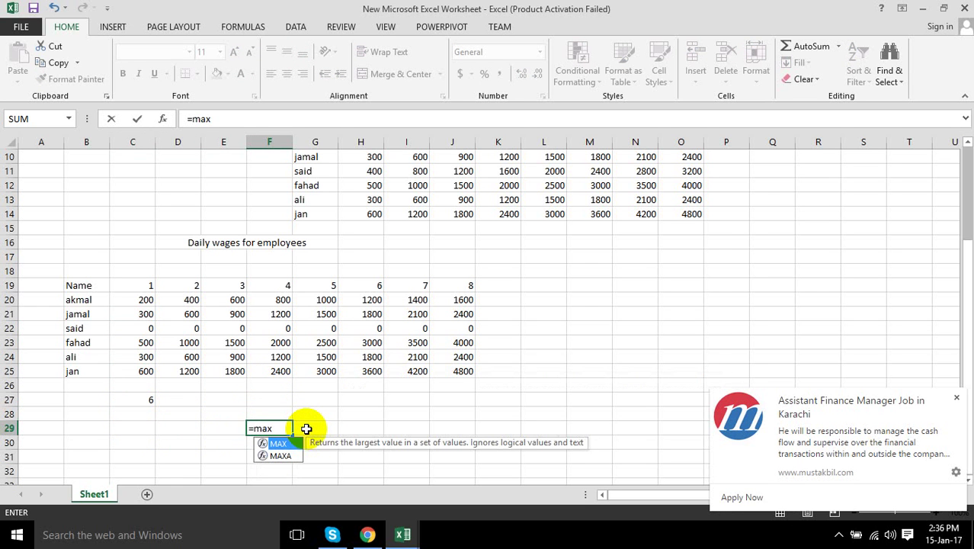
{"action": "type", "text": "("}
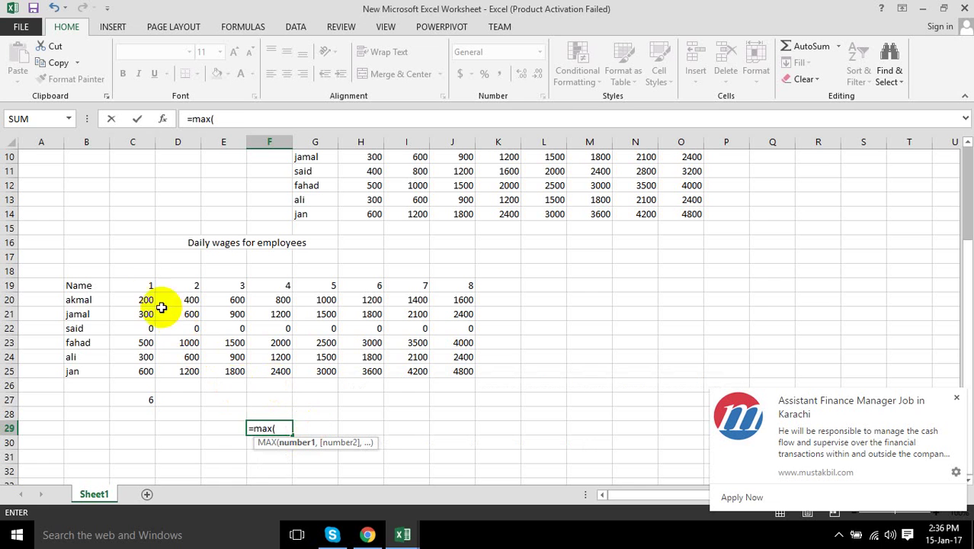
{"action": "left_click_drag", "start_coordinate": [139, 298], "coordinate": [151, 372]}
{"action": "type", "text": ")"}
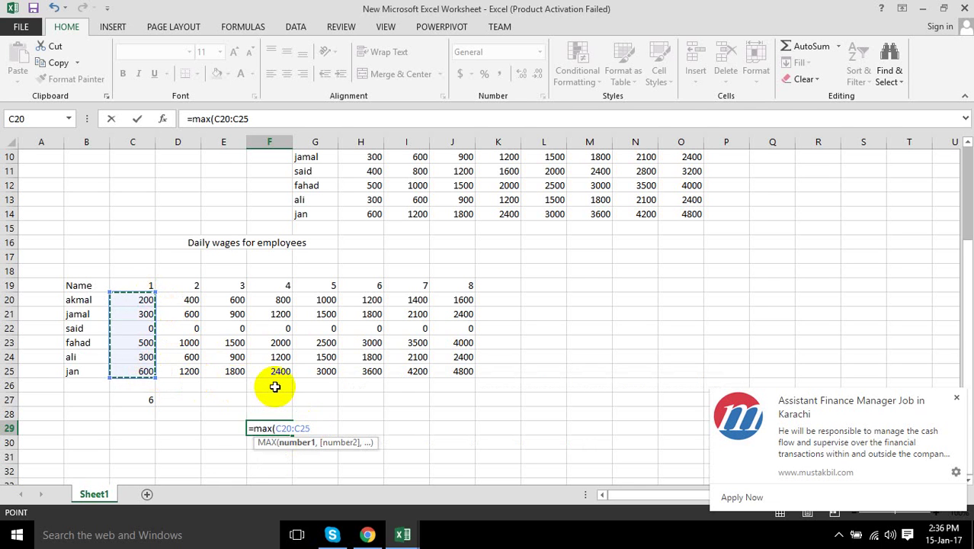
{"action": "key", "text": "Return"}
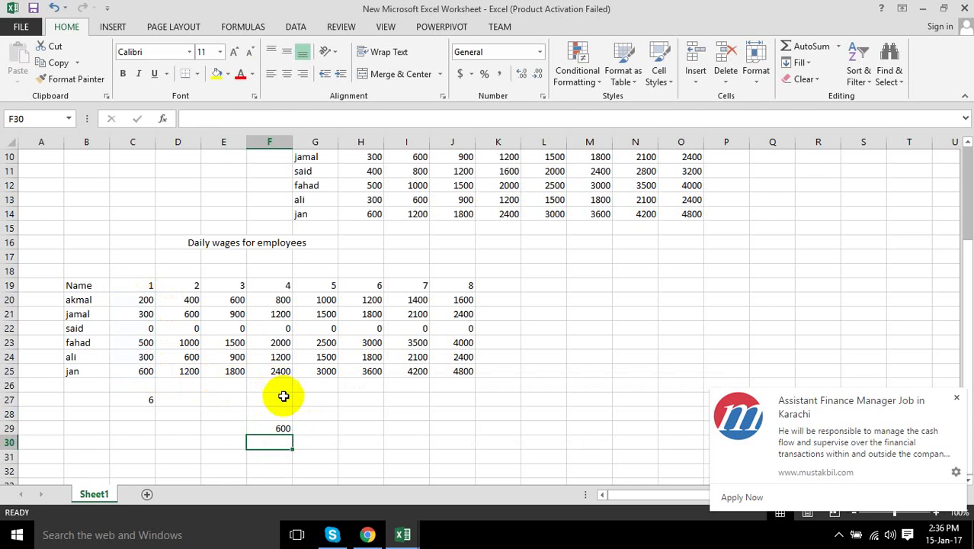
{"action": "left_click", "coordinate": [278, 428]}
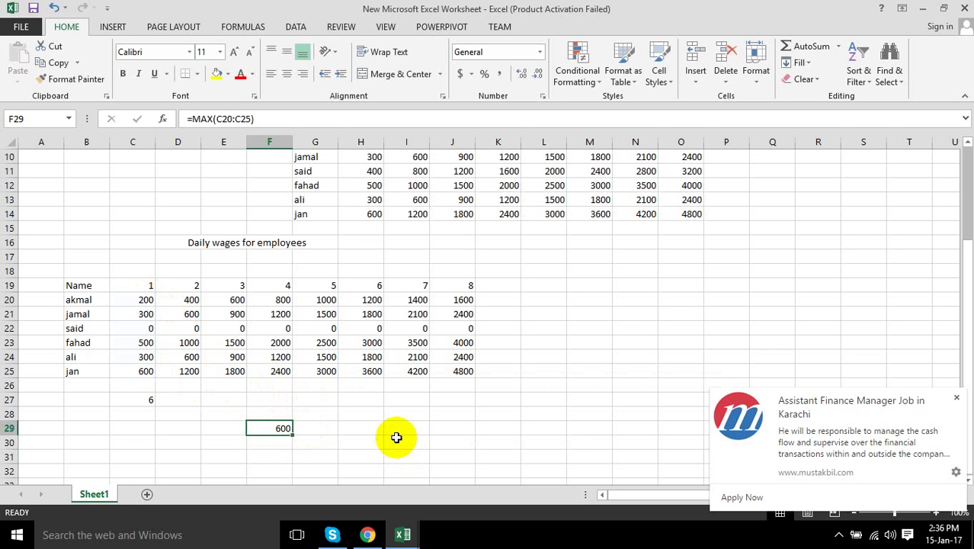
{"action": "key", "text": "Return"}
- Enter =MIN(C20:C25) in F30 to find the lowest first-column wage
{"action": "type", "text": "="}
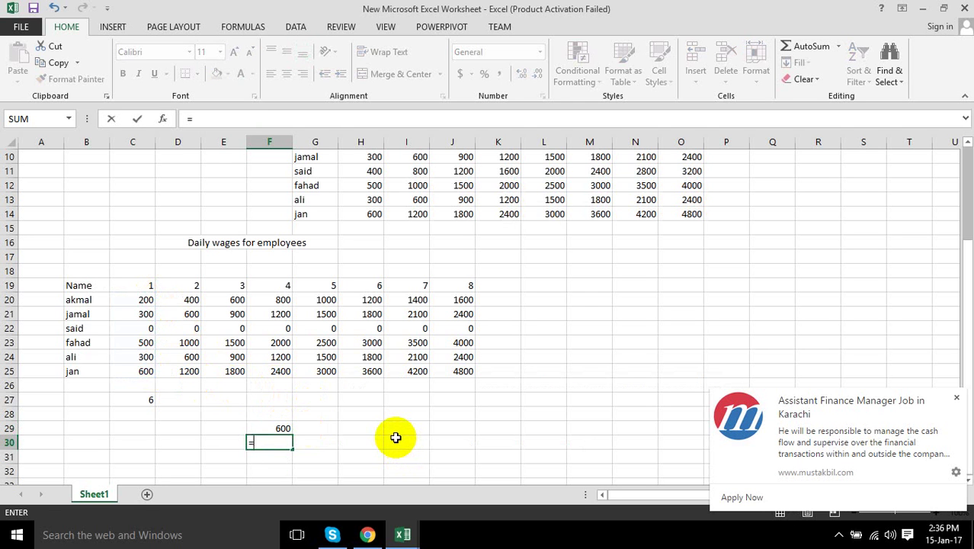
{"action": "type", "text": "min("}
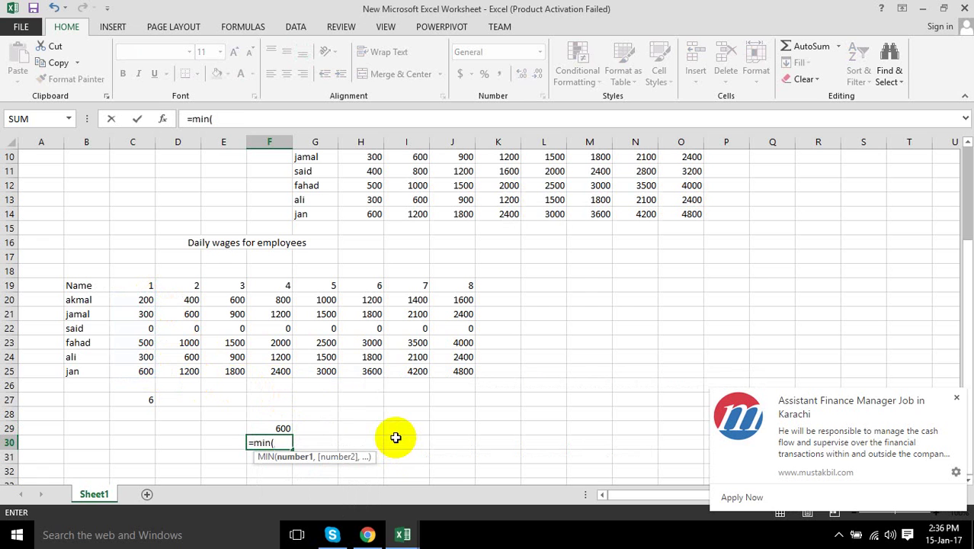
{"action": "left_click", "coordinate": [143, 302]}
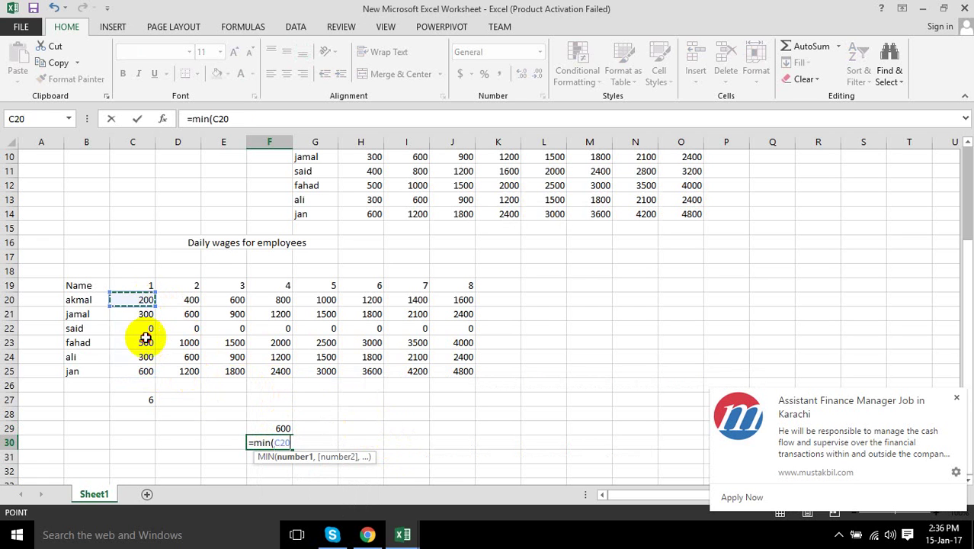
{"action": "left_click_drag", "start_coordinate": [144, 338], "coordinate": [145, 368]}
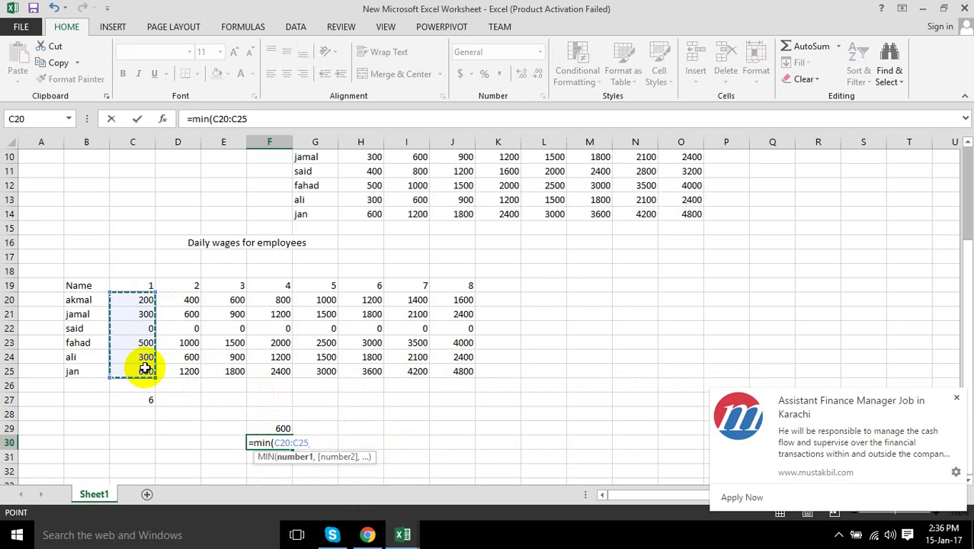
{"action": "type", "text": ")"}
{"action": "key", "text": "Return"}
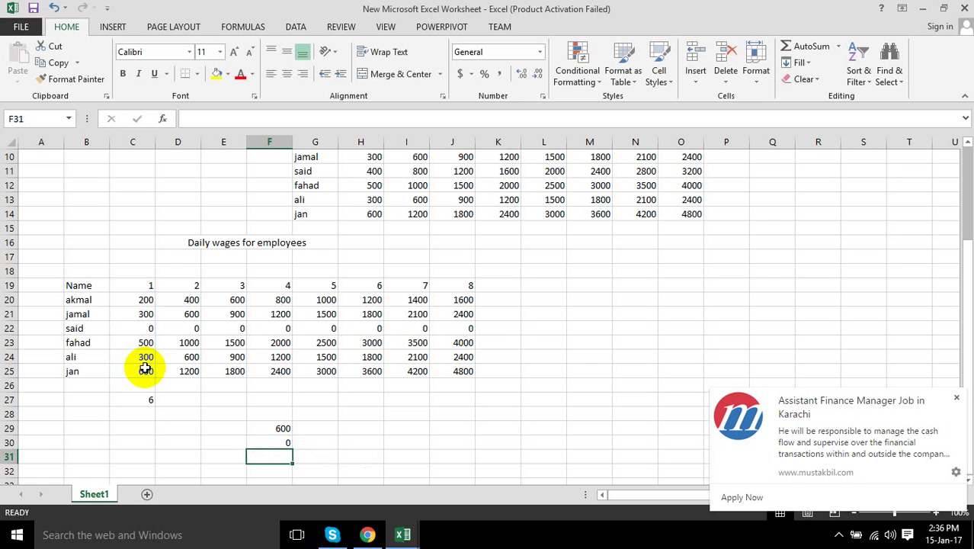
- Clear said's 0 wage from C22 so the minimum becomes 200
{"action": "left_click", "coordinate": [148, 329]}
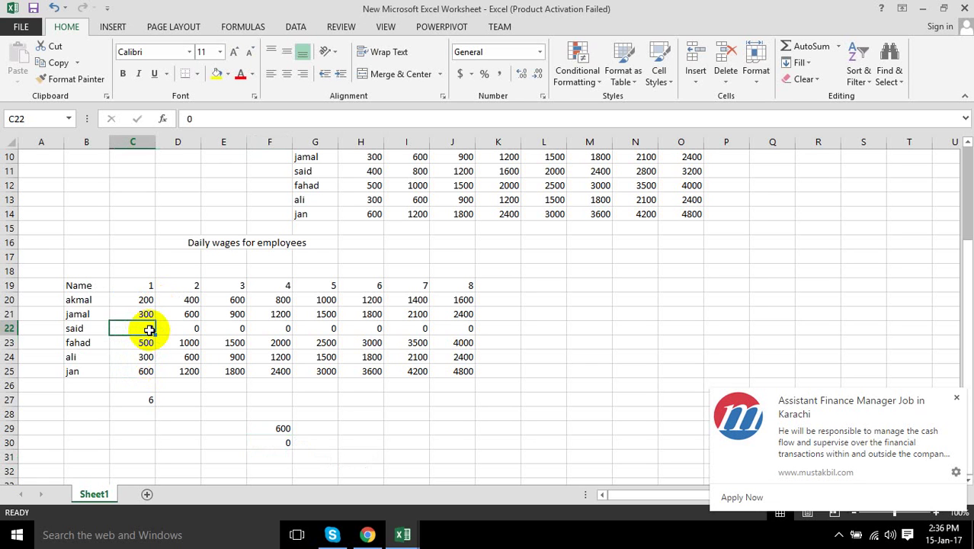
{"action": "key", "text": "BackSpace"}
{"action": "key", "text": "Return"}
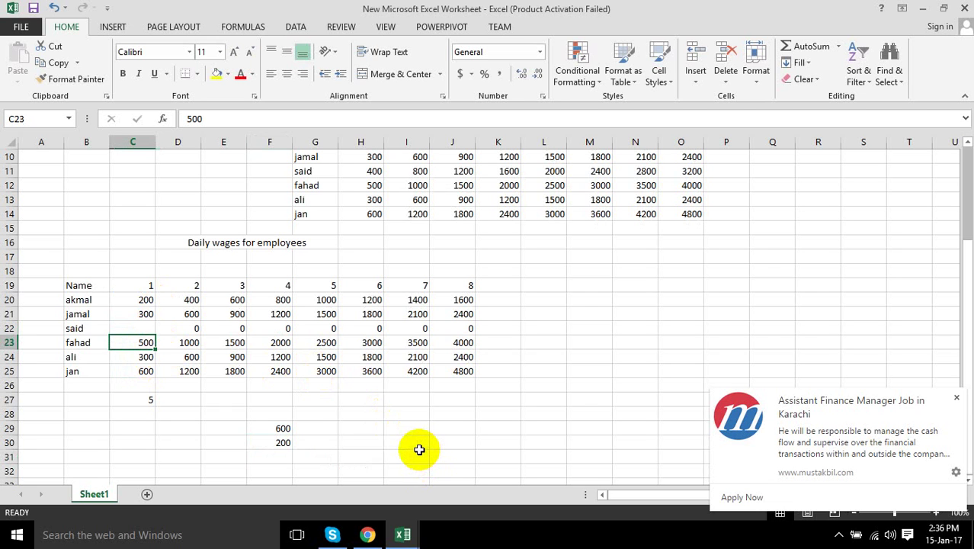
- Change akmal's first wage in C20 to 500
{"action": "left_click", "coordinate": [142, 315]}
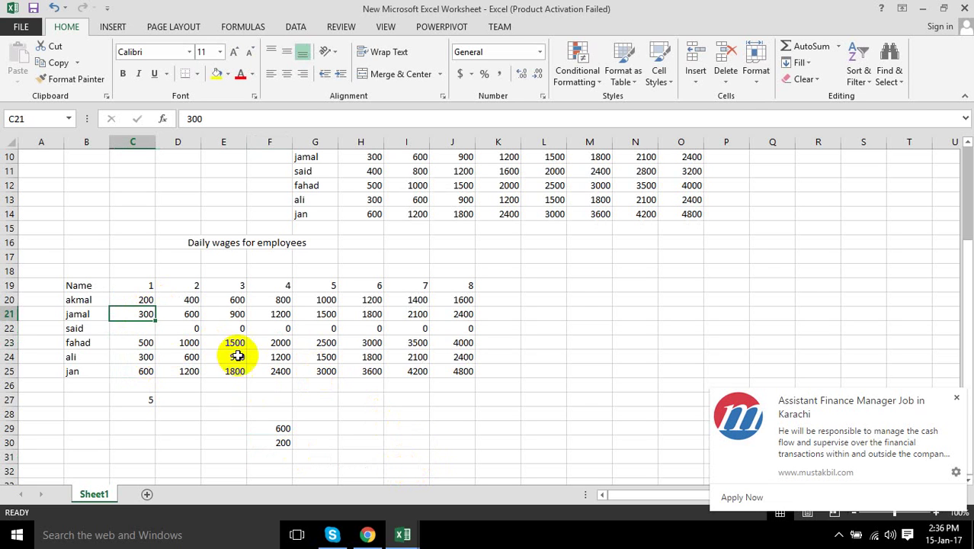
{"action": "left_click", "coordinate": [144, 297]}
{"action": "type", "text": "500"}
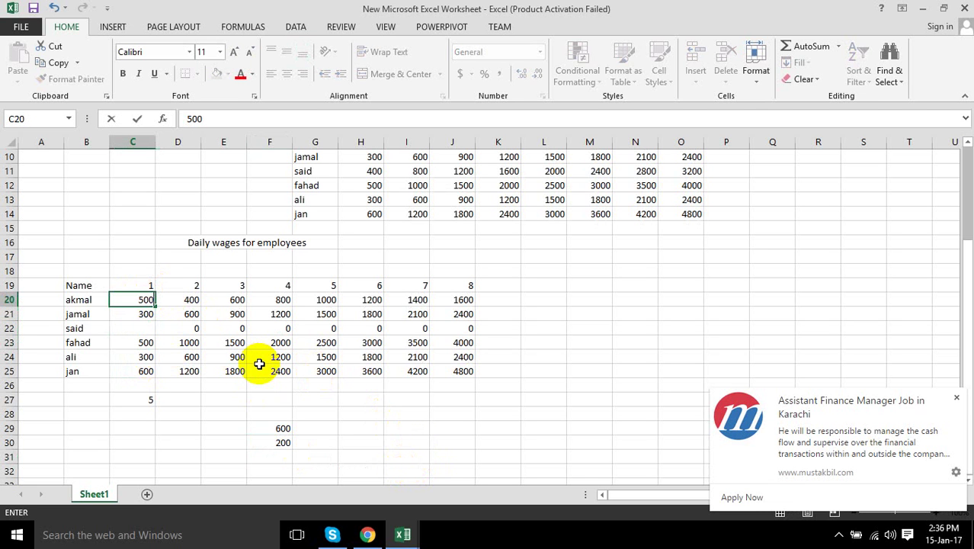
{"action": "key", "text": "Return"}
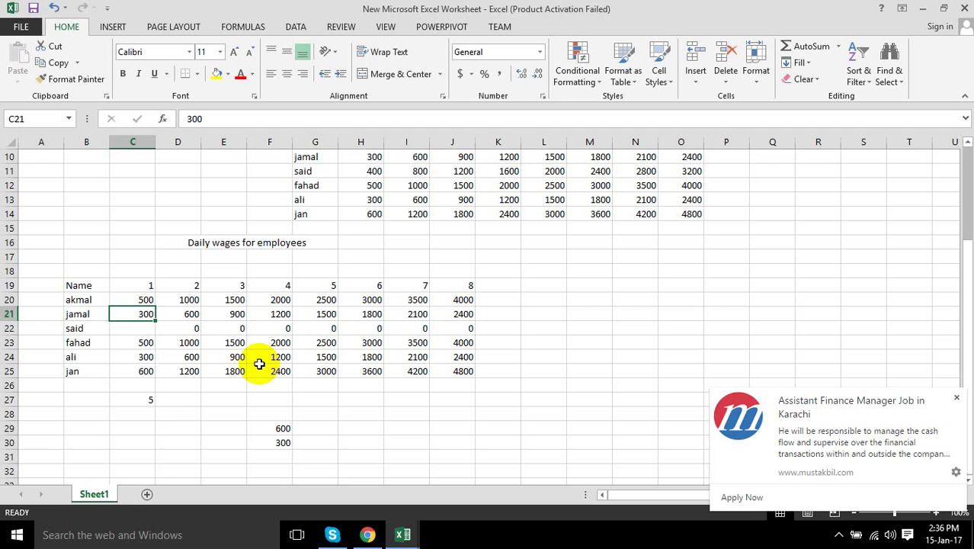
{"action": "left_click", "coordinate": [85, 302]}
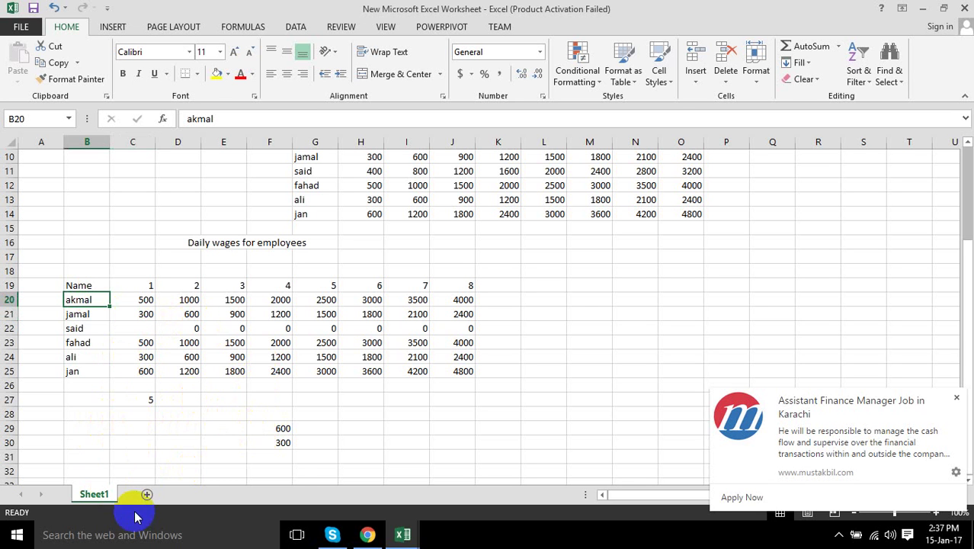
- Switch to the 'New - Excel' workbook's Ledger sheet and select cell H18
{"action": "left_click", "coordinate": [393, 537]}
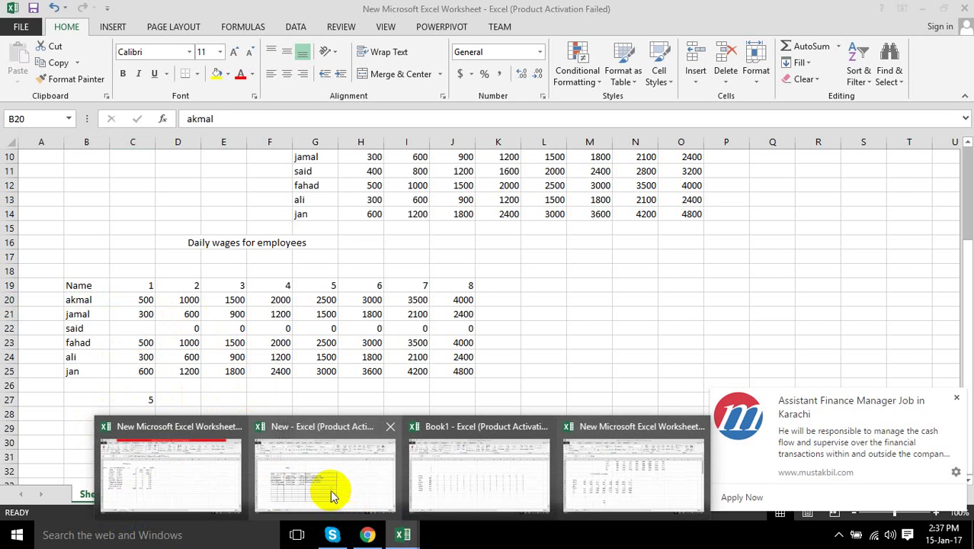
{"action": "left_click", "coordinate": [330, 492]}
{"action": "left_click", "coordinate": [323, 385]}
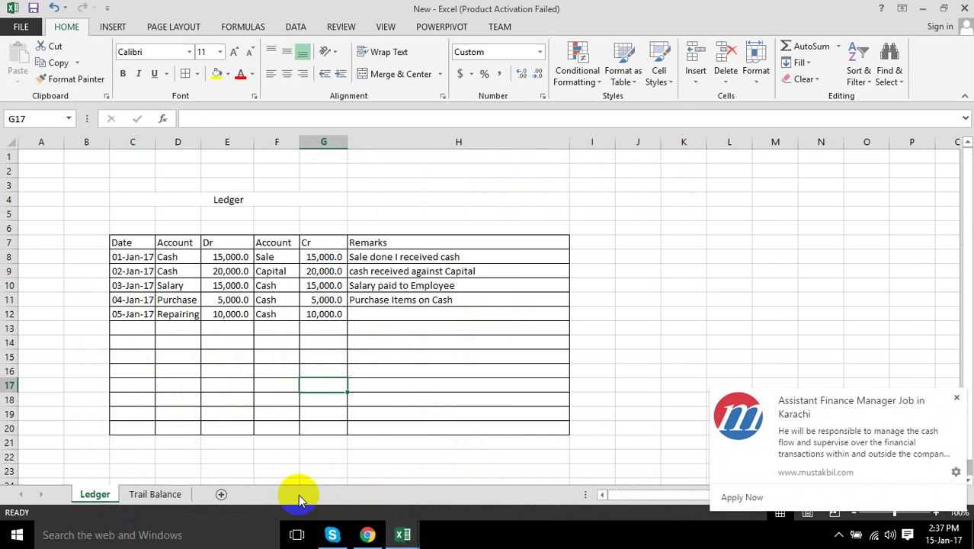
{"action": "left_click", "coordinate": [454, 396]}
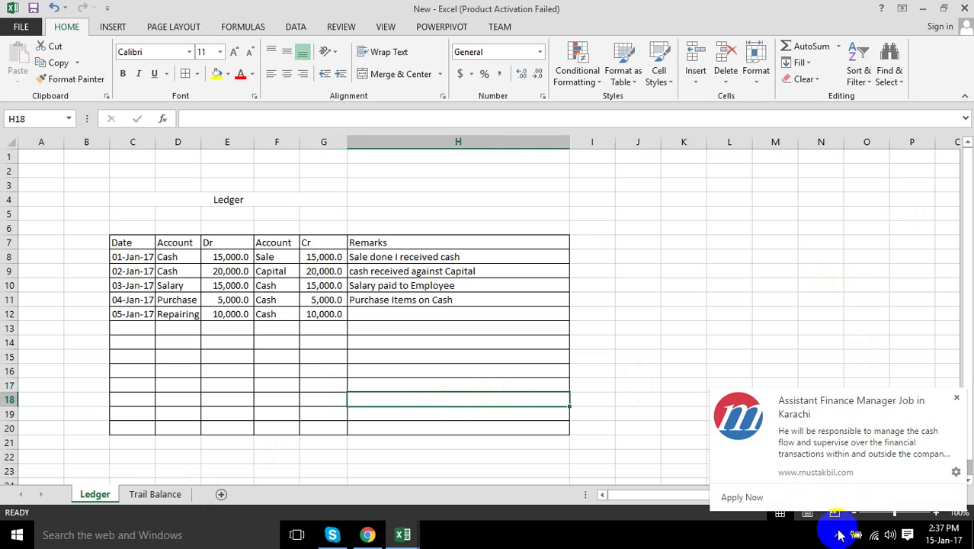